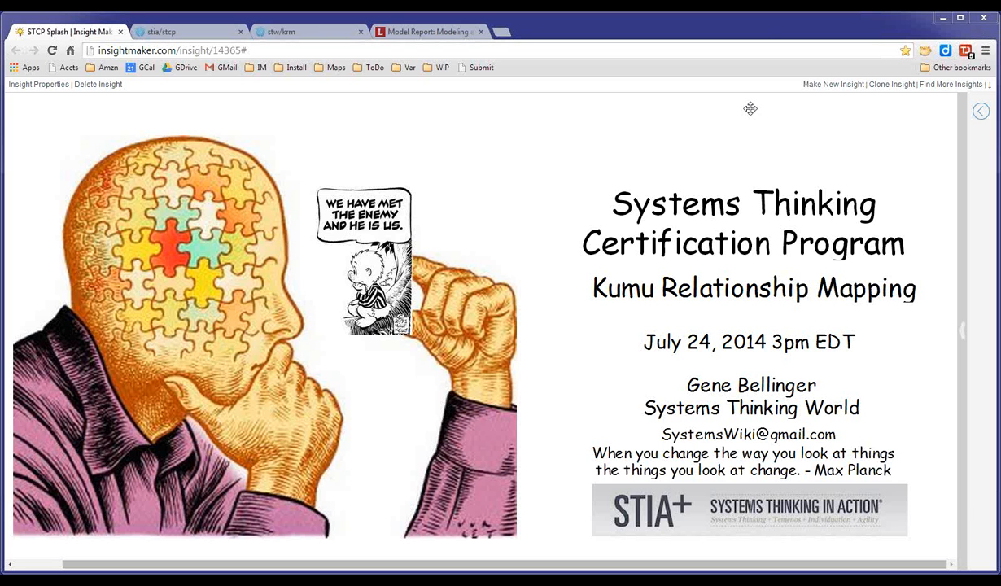
Open the project dashboard in a new browser tab from the project switcher.
click(198, 34)
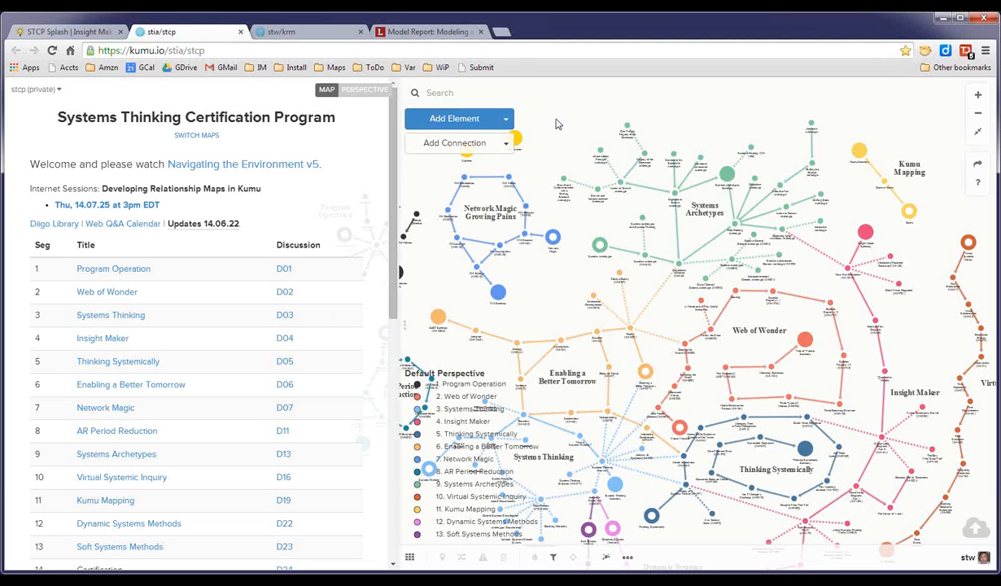
click(43, 91)
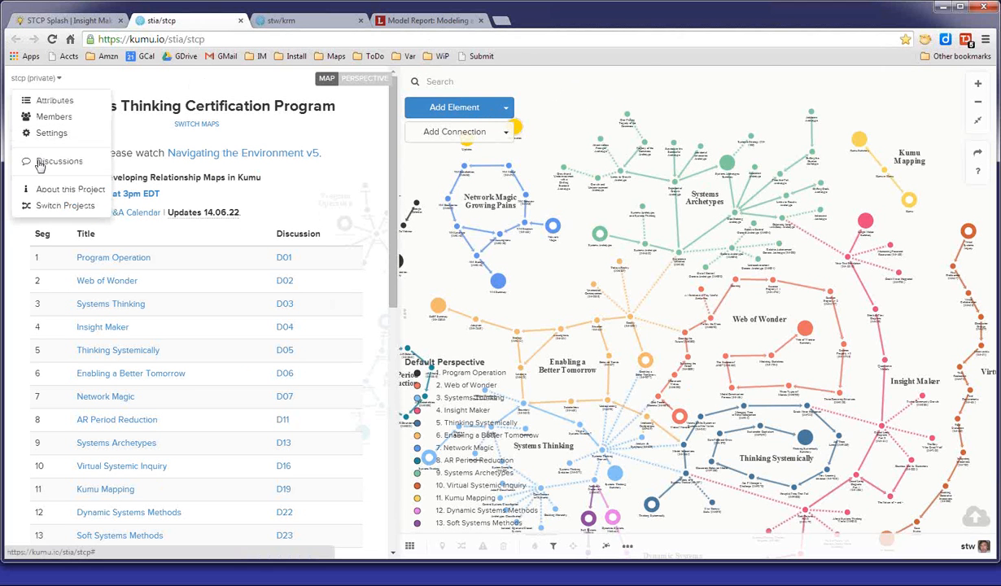
right_click(42, 206)
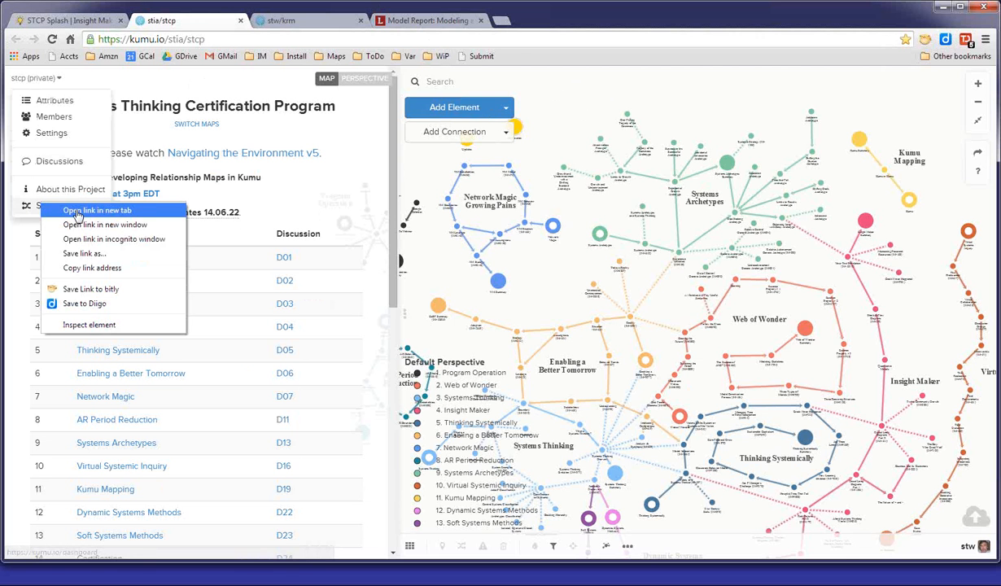
click(77, 211)
click(280, 21)
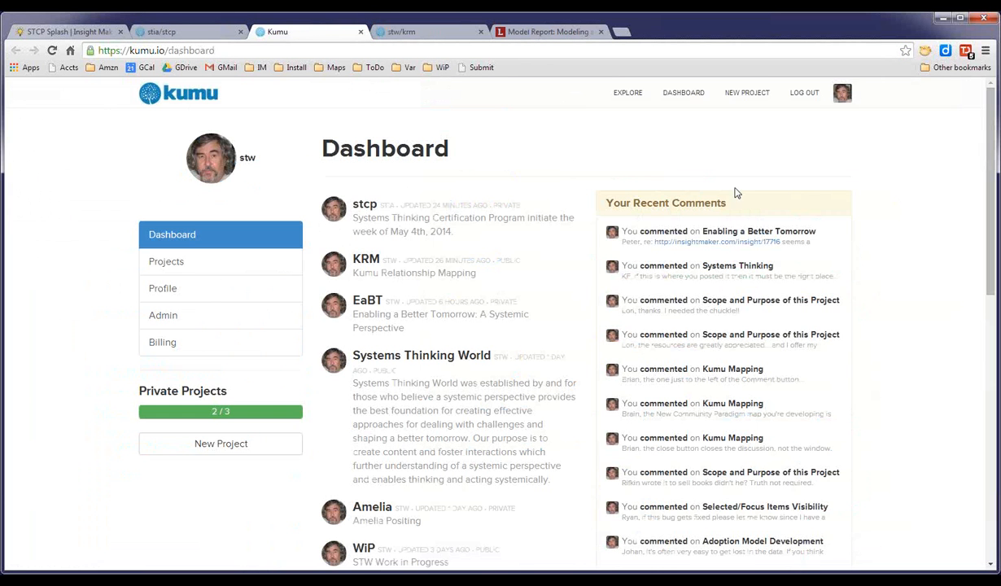
Scroll through the dashboard's list of projects and recent comments.
scroll(868, 212, down, 2)
scroll(868, 212, up, 2)
scroll(891, 174, down, 2)
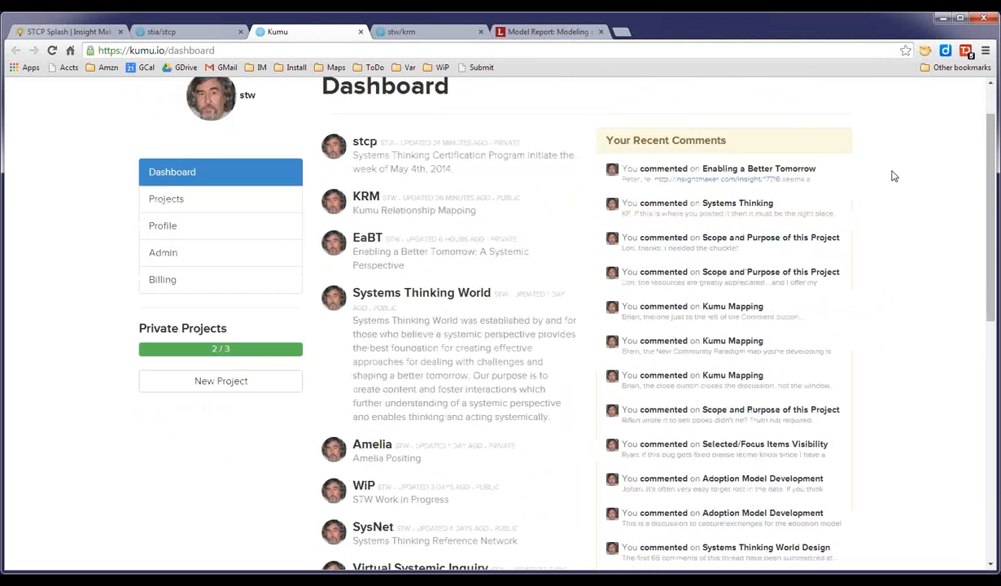
scroll(893, 176, down, 8)
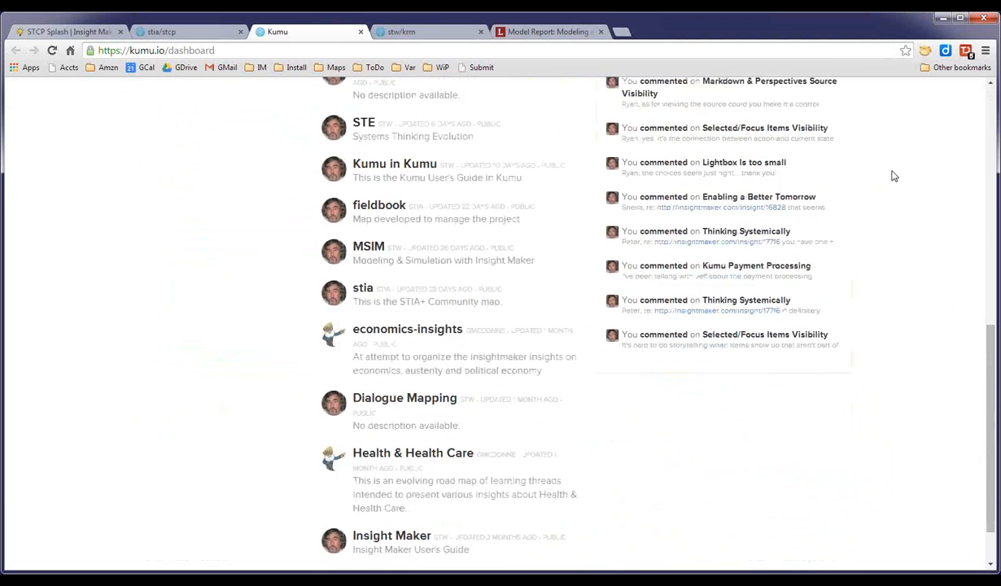
scroll(894, 176, up, 10)
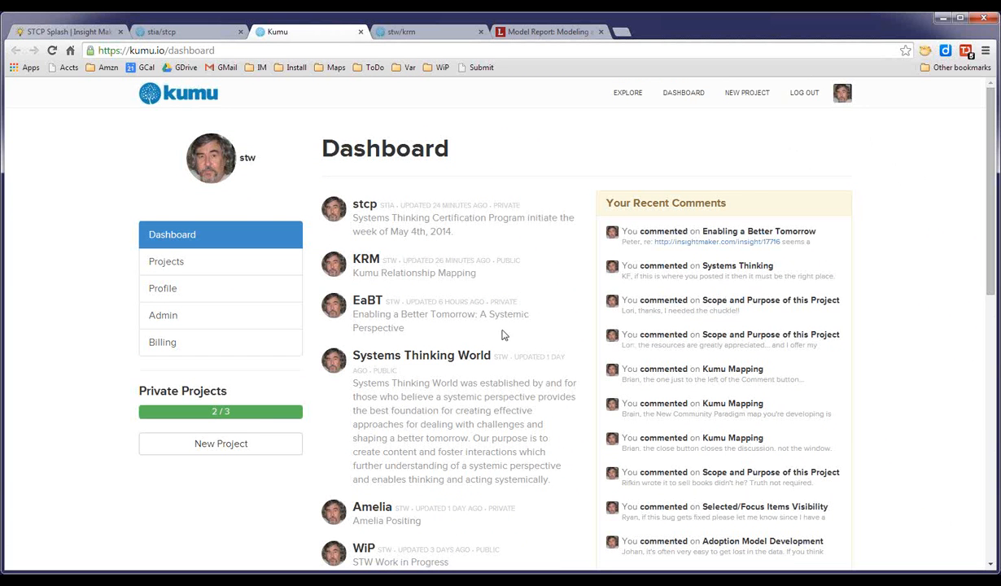
In the krm Demo map, add an element named marketing and nudge it slightly on the canvas.
click(435, 34)
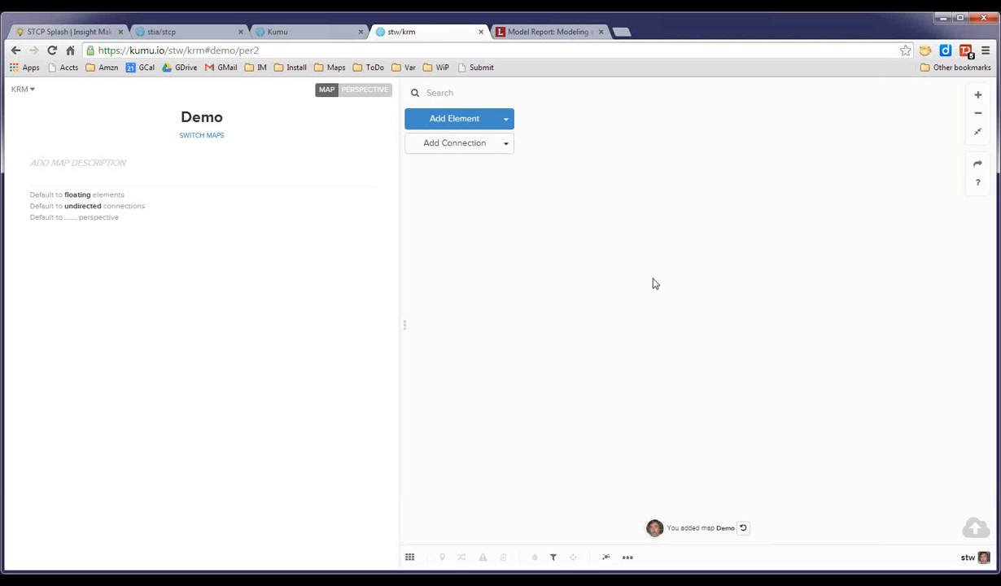
click(445, 122)
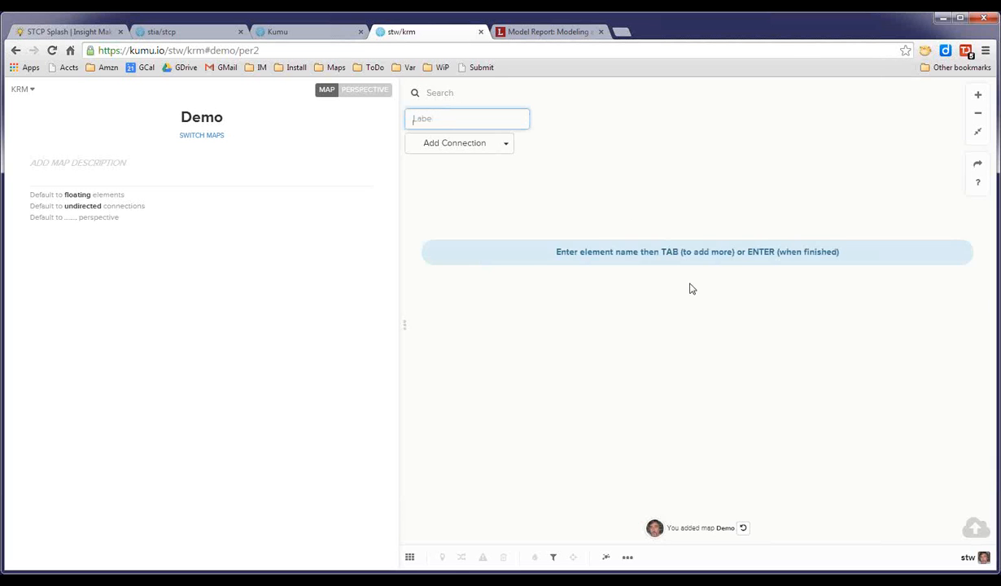
text(marketing)
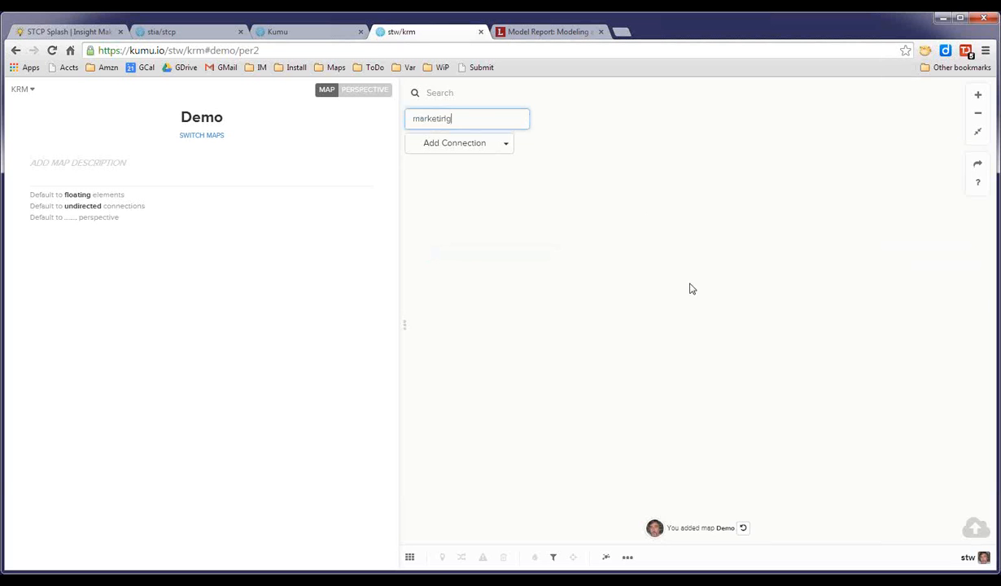
key(Return)
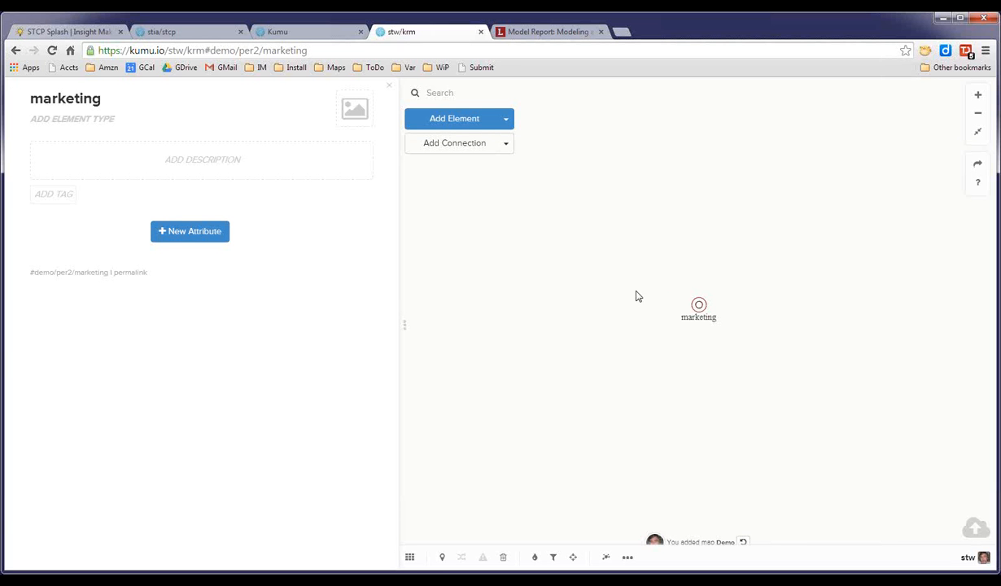
click(686, 286)
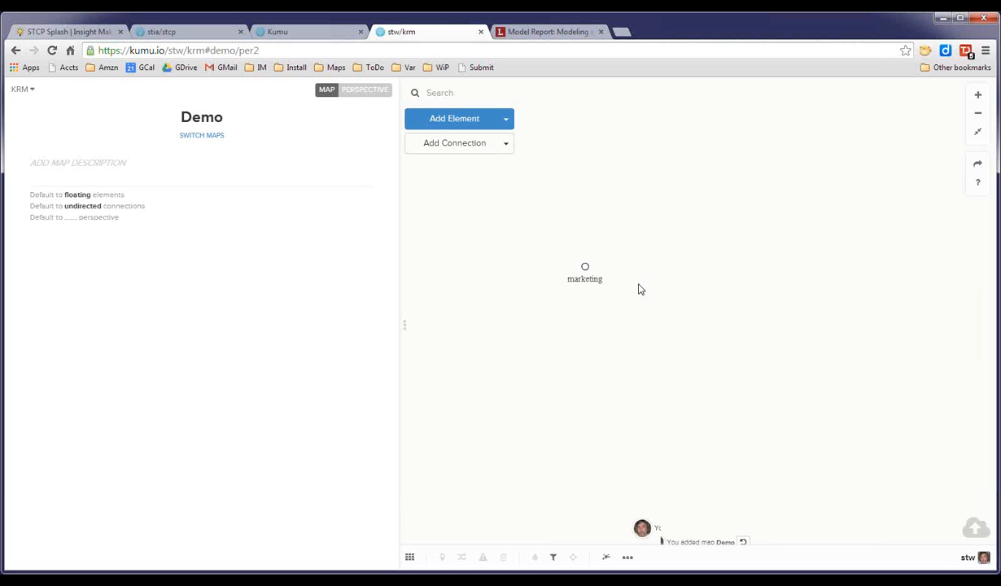
drag(584, 266, 573, 259)
Add a second element named sales to the map.
click(450, 124)
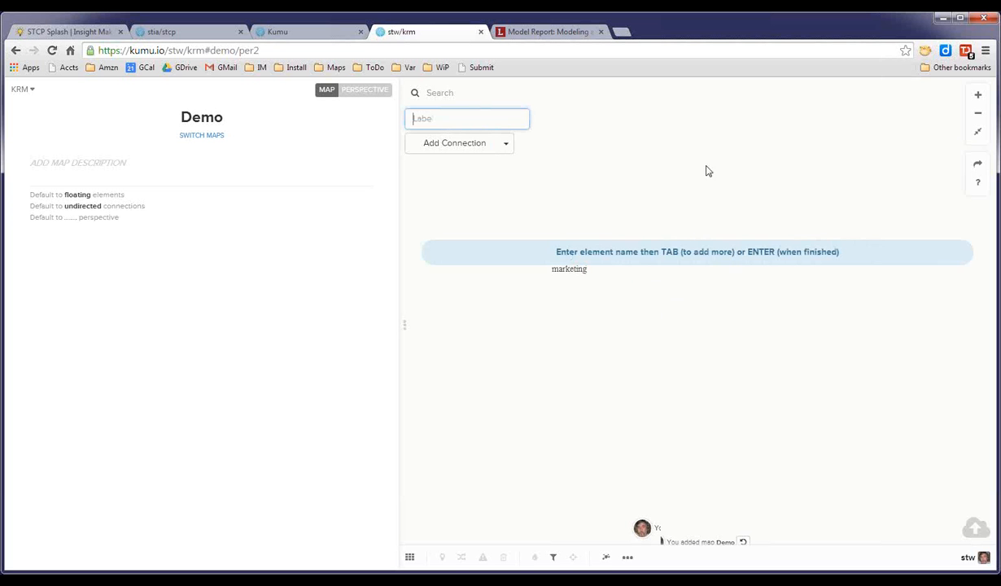
text(sales)
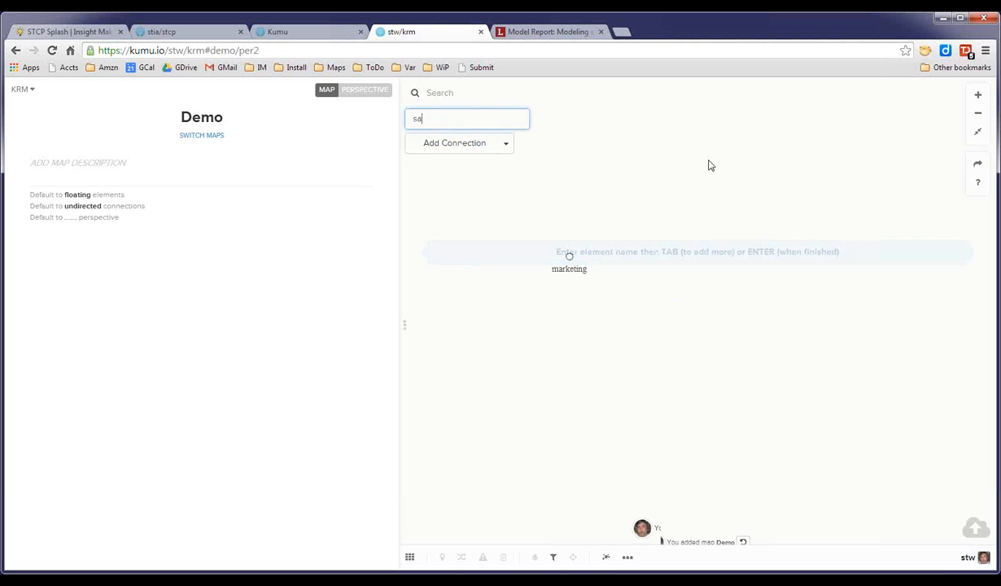
key(Return)
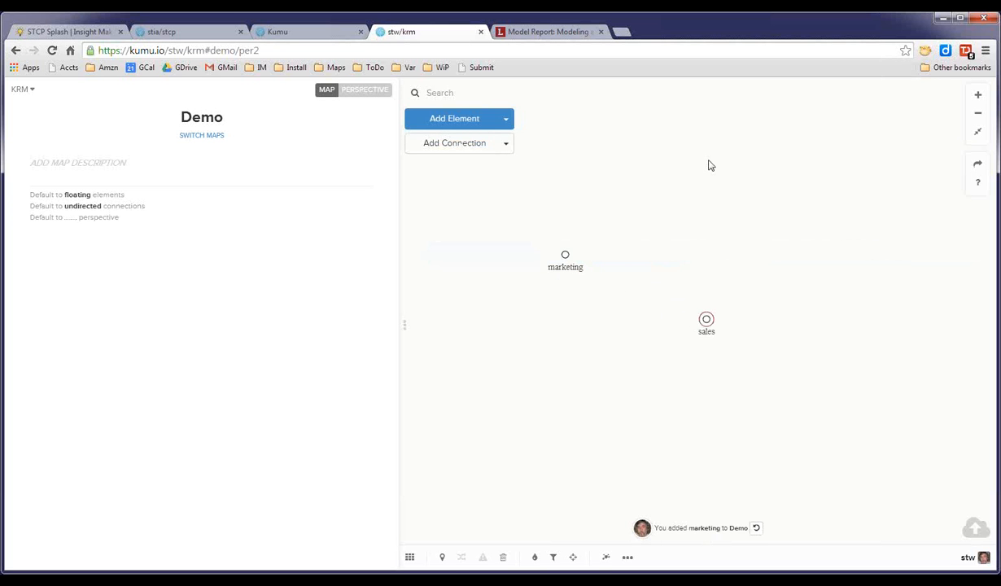
click(706, 320)
click(664, 325)
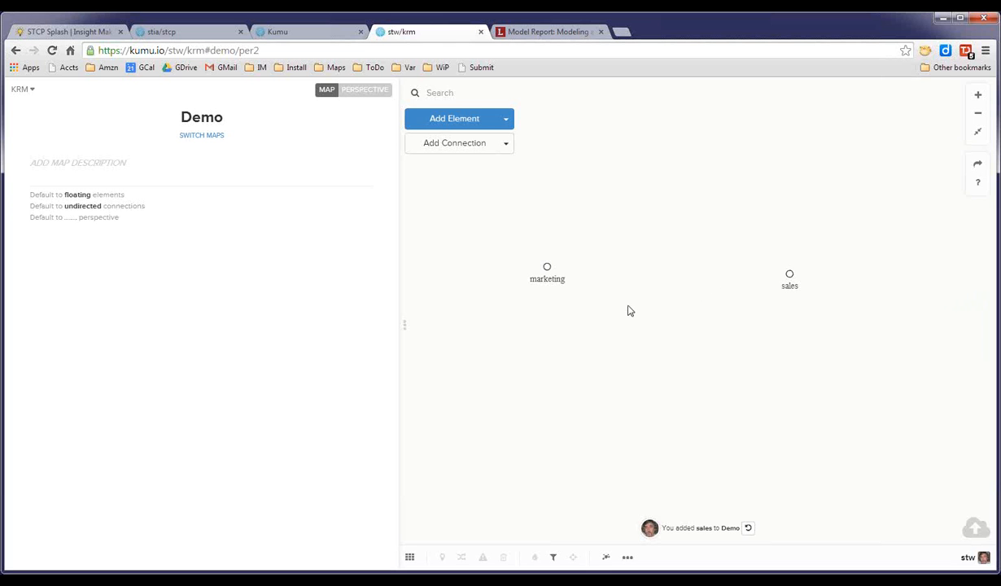
Pin the marketing element and drag both elements closer together near the top of the map.
click(545, 266)
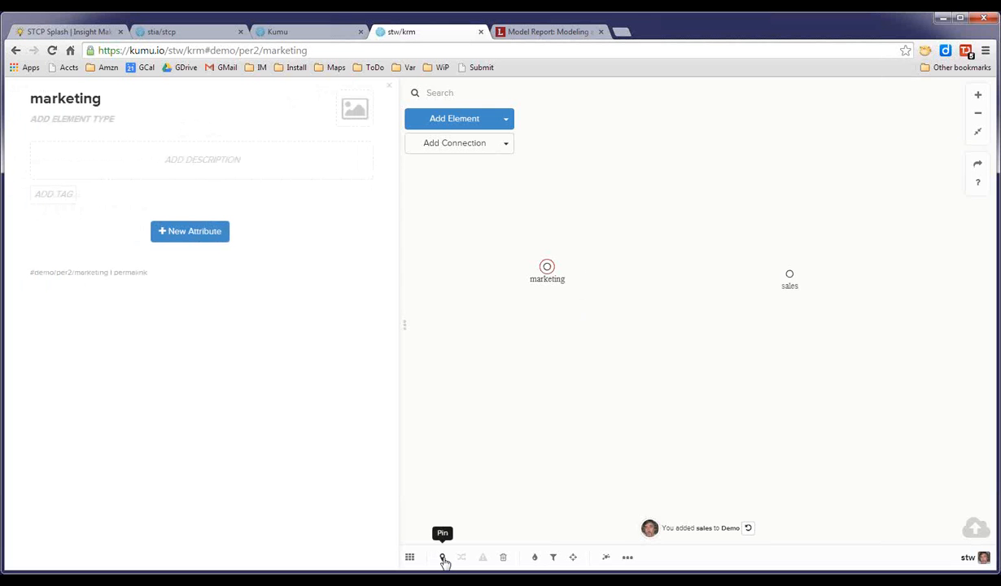
click(443, 558)
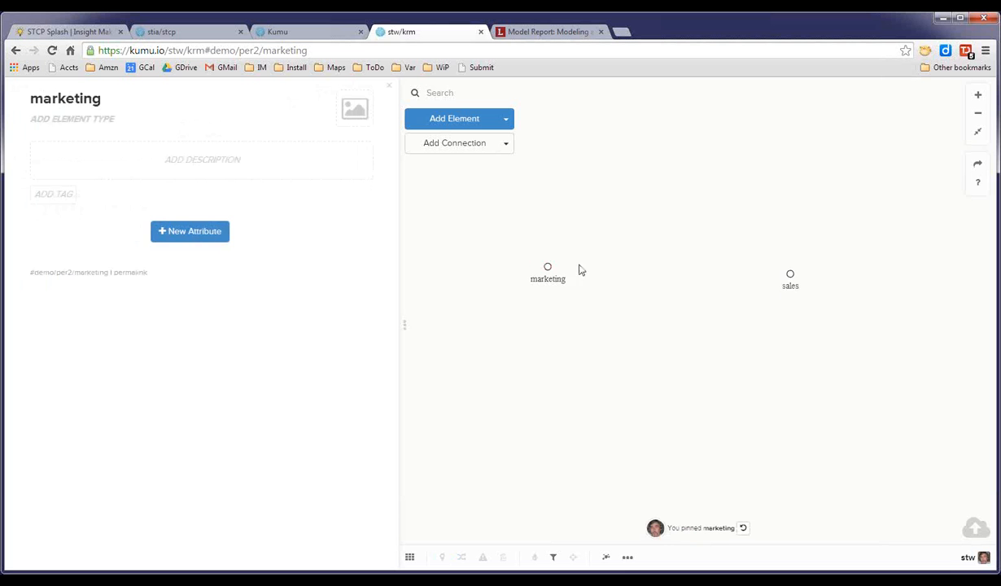
drag(790, 275, 686, 247)
drag(549, 275, 590, 250)
drag(718, 156, 684, 237)
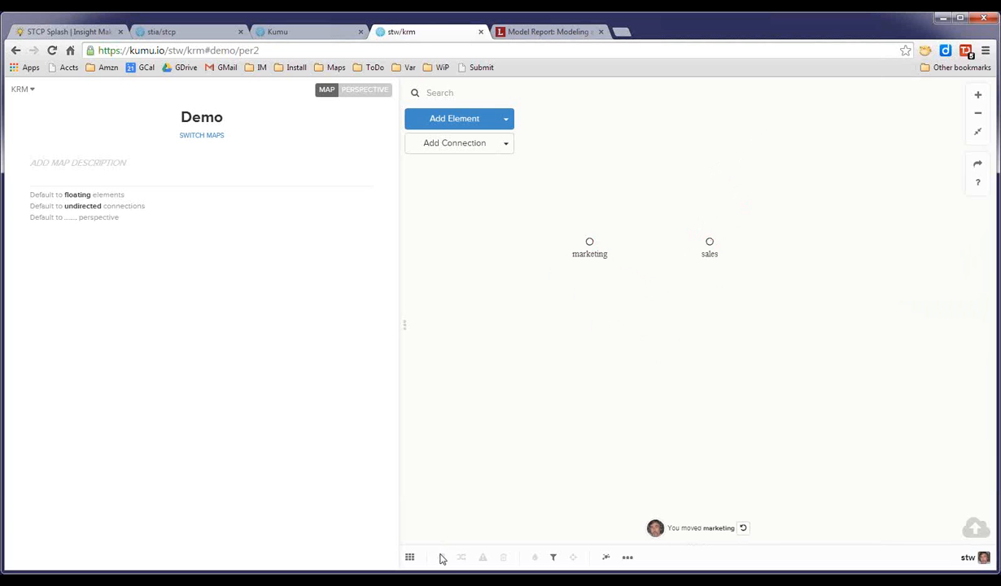
Toggle the pin on the sales element on and off again.
click(710, 240)
click(443, 557)
click(443, 557)
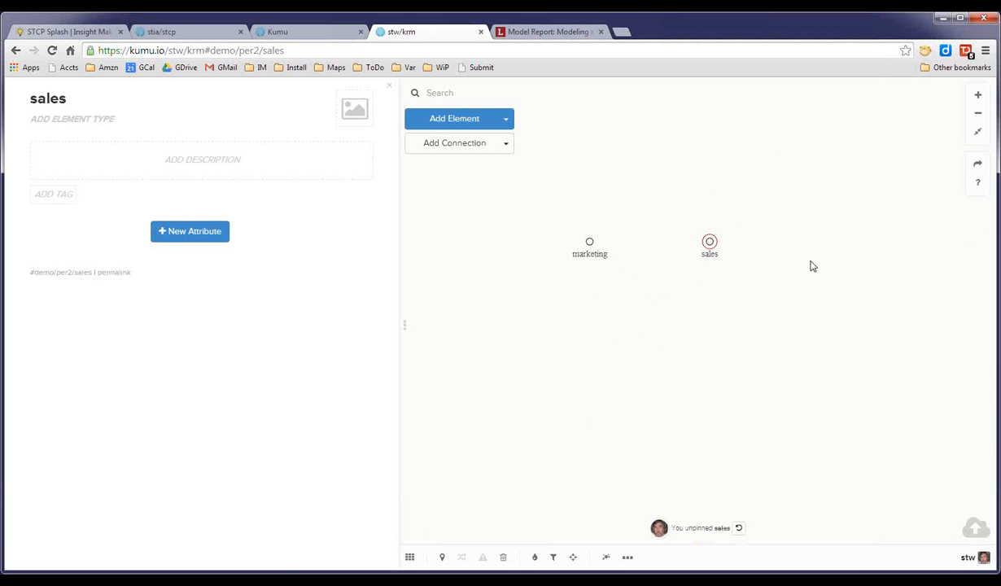
click(726, 254)
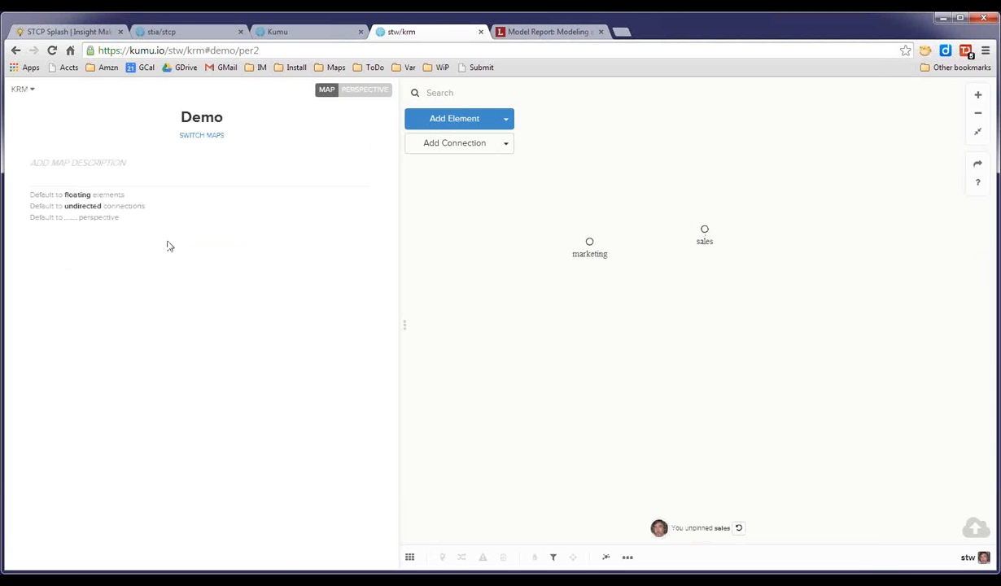
click(79, 195)
click(100, 197)
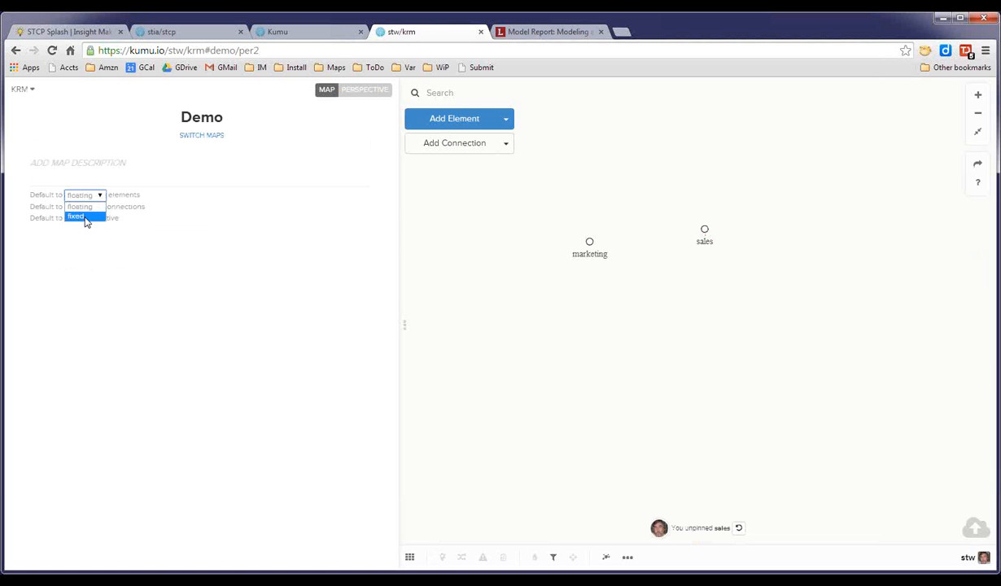
click(155, 265)
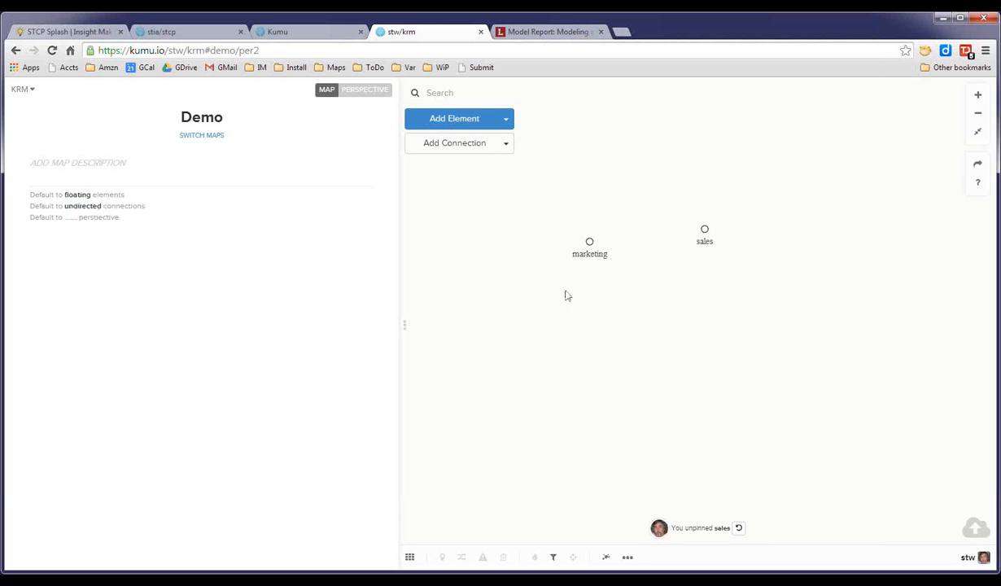
Move the marketing element further left and unpin it.
drag(591, 243, 561, 233)
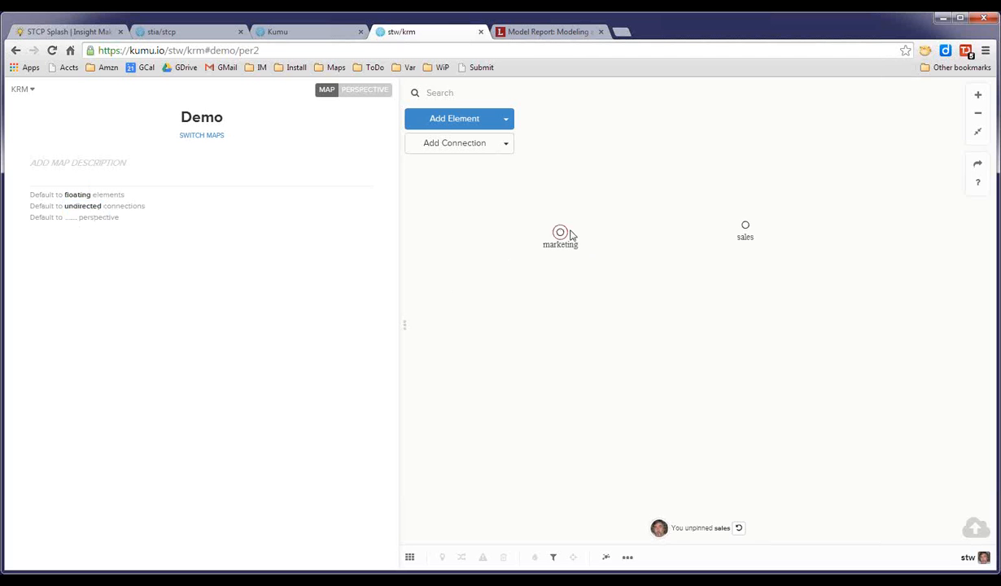
click(742, 236)
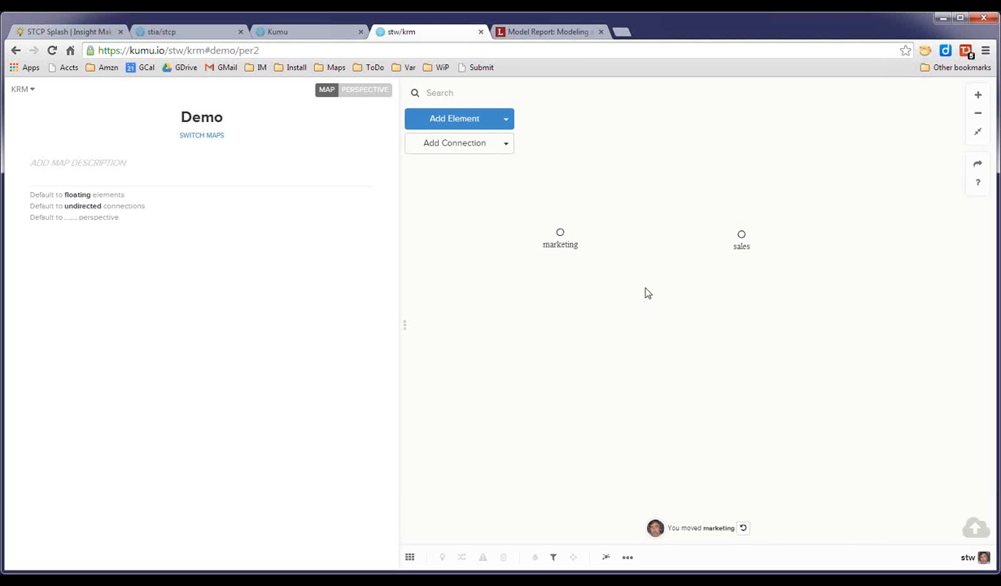
click(561, 232)
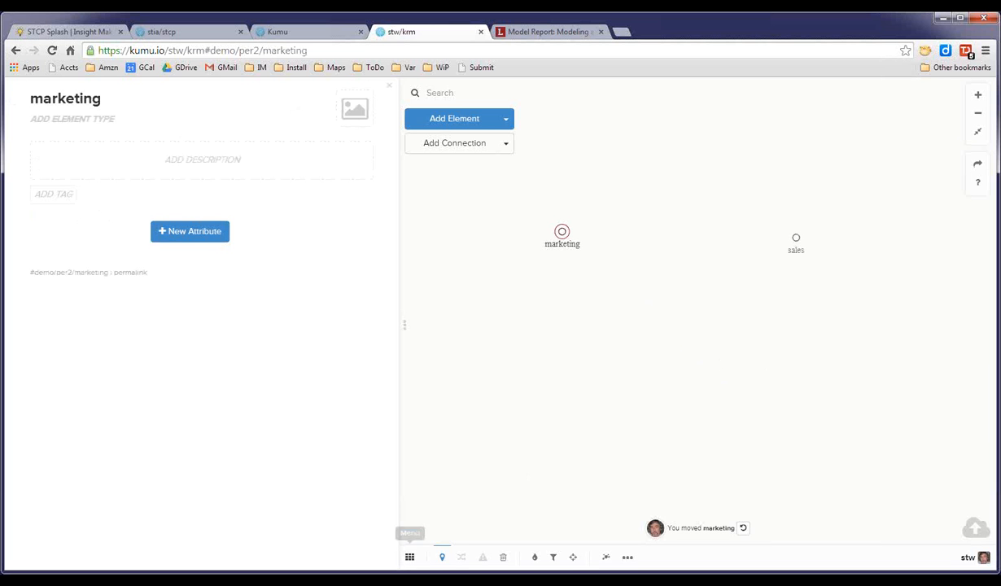
click(442, 558)
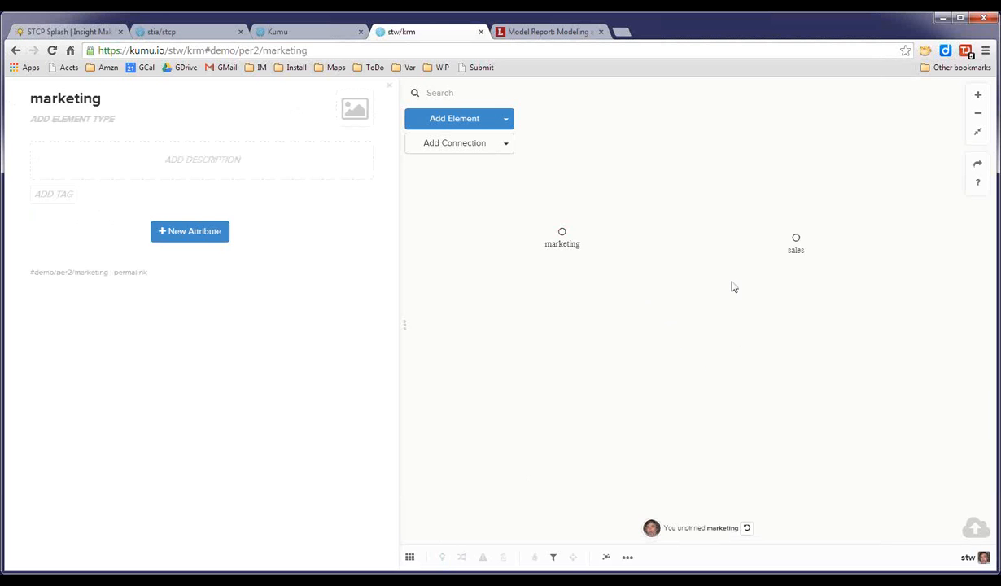
Create a connection from the marketing element to sales.
click(796, 238)
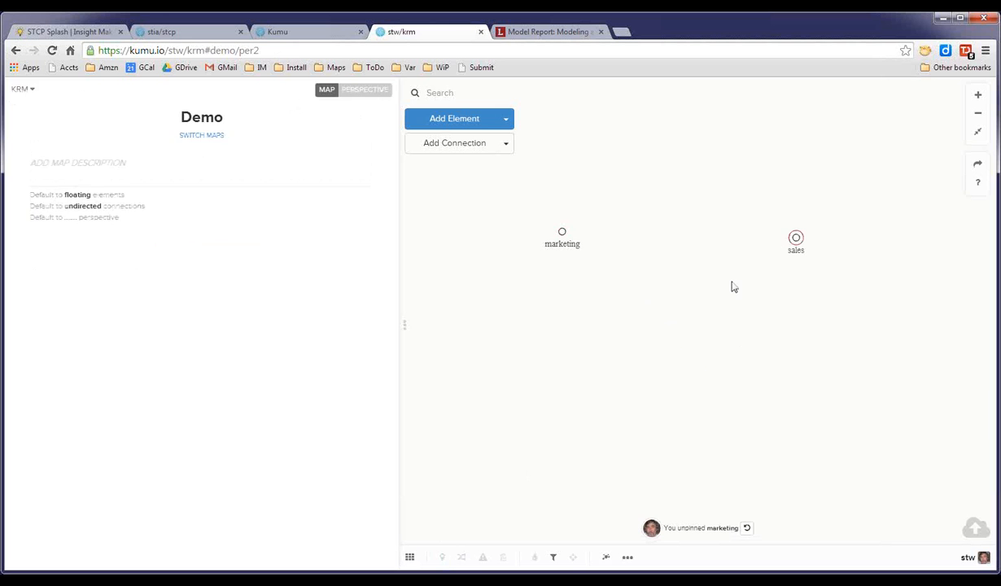
click(648, 208)
click(567, 239)
click(461, 144)
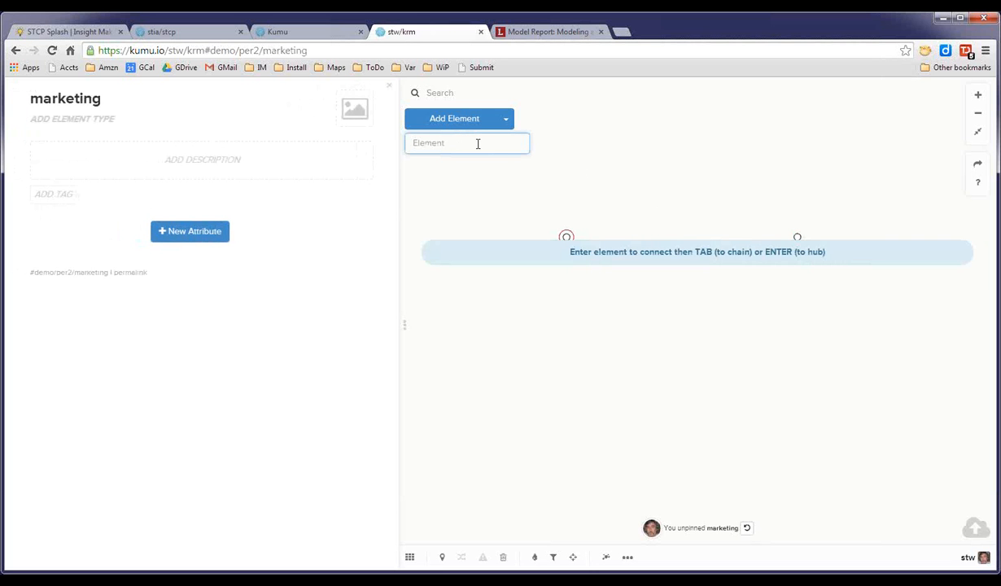
text(sales)
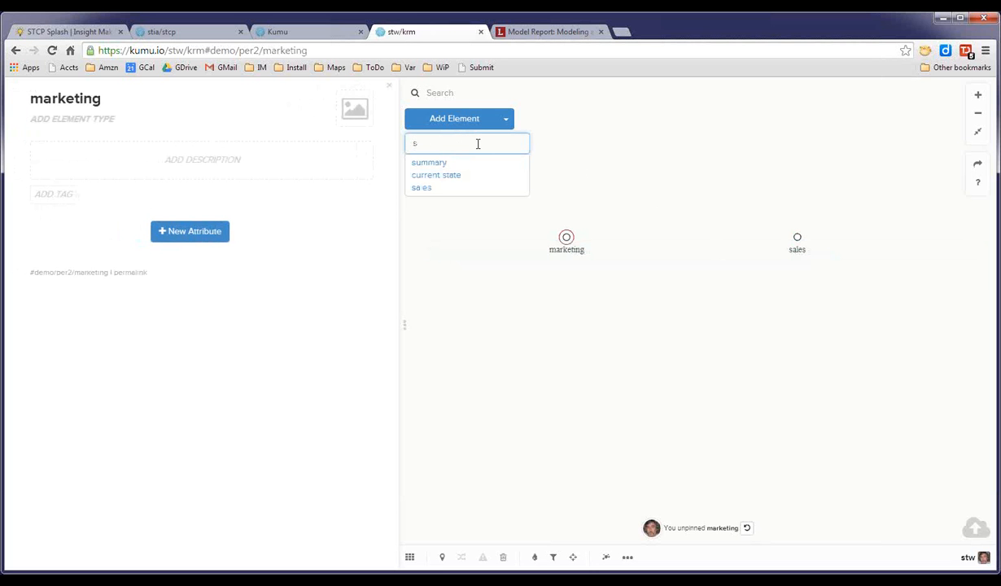
click(421, 189)
key(Return)
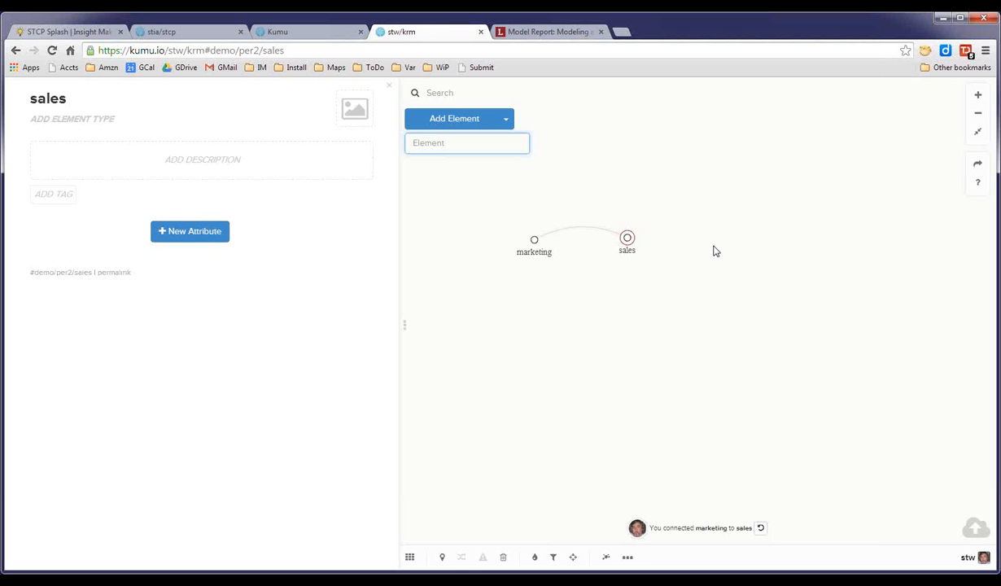
Make the connection between marketing and sales Directed.
click(572, 229)
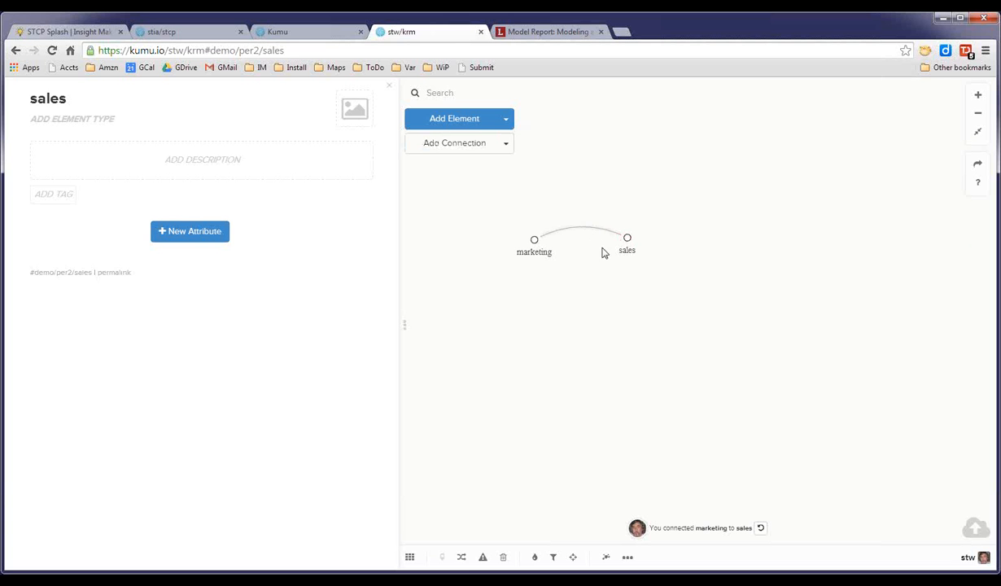
click(462, 556)
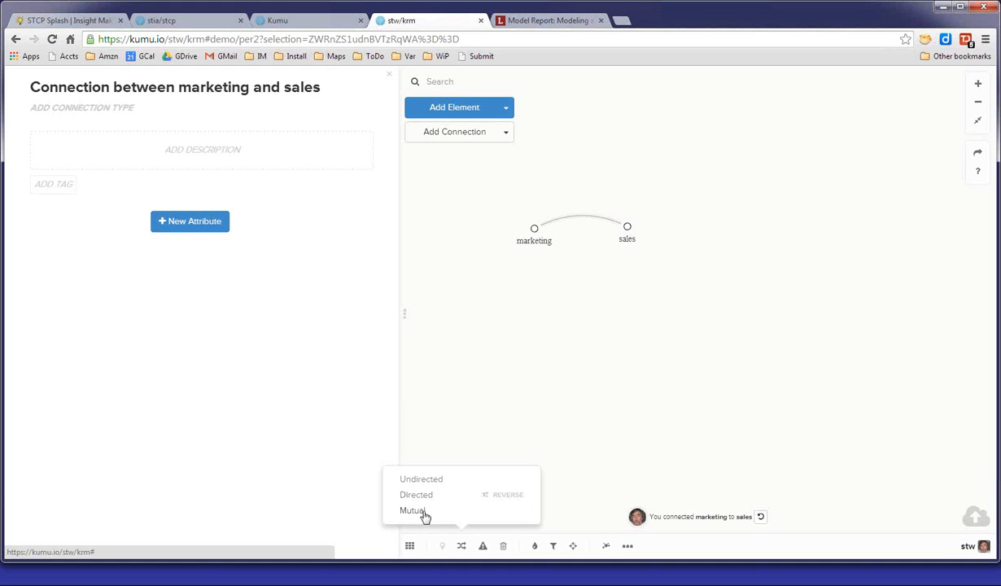
click(421, 495)
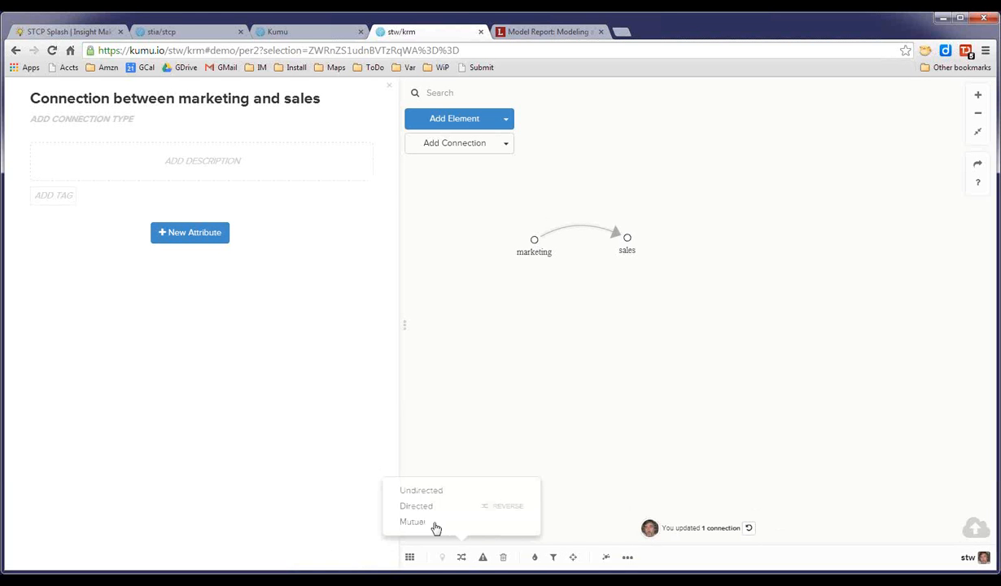
Reverse the marketing–sales connection and switch it to Mutual.
click(505, 497)
click(461, 546)
click(443, 522)
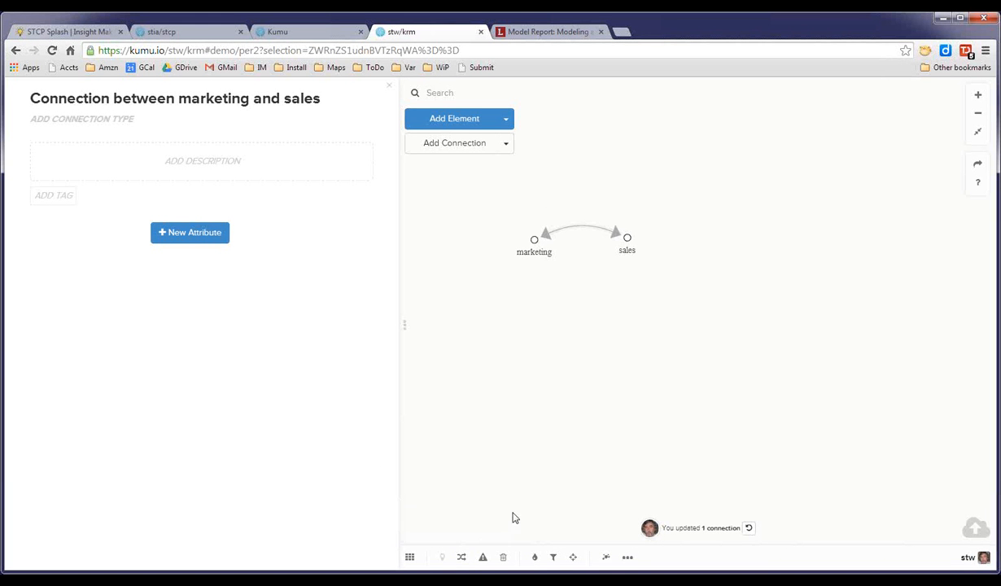
Set the connection back to Directed and reverse it so it points from marketing to sales.
click(462, 557)
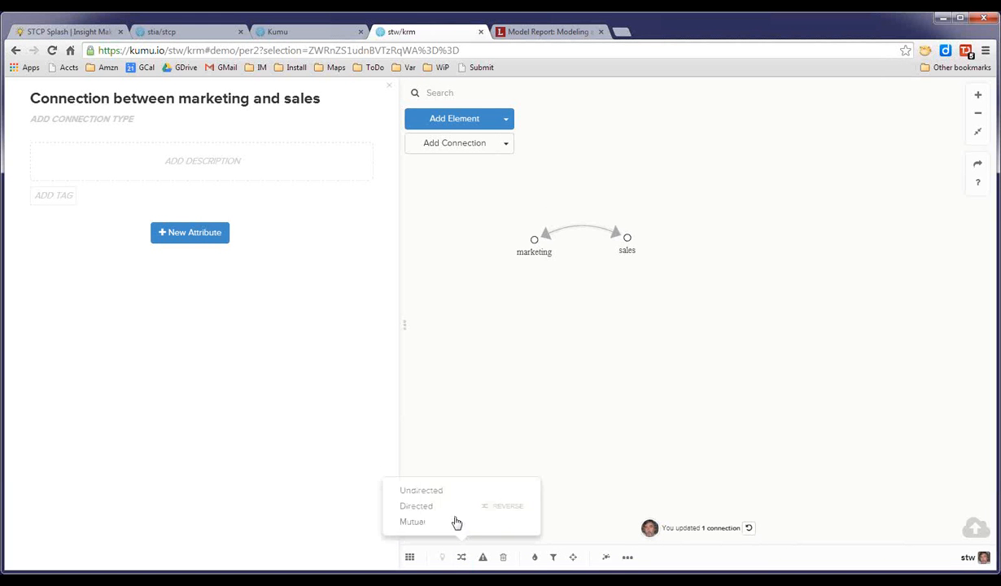
click(411, 506)
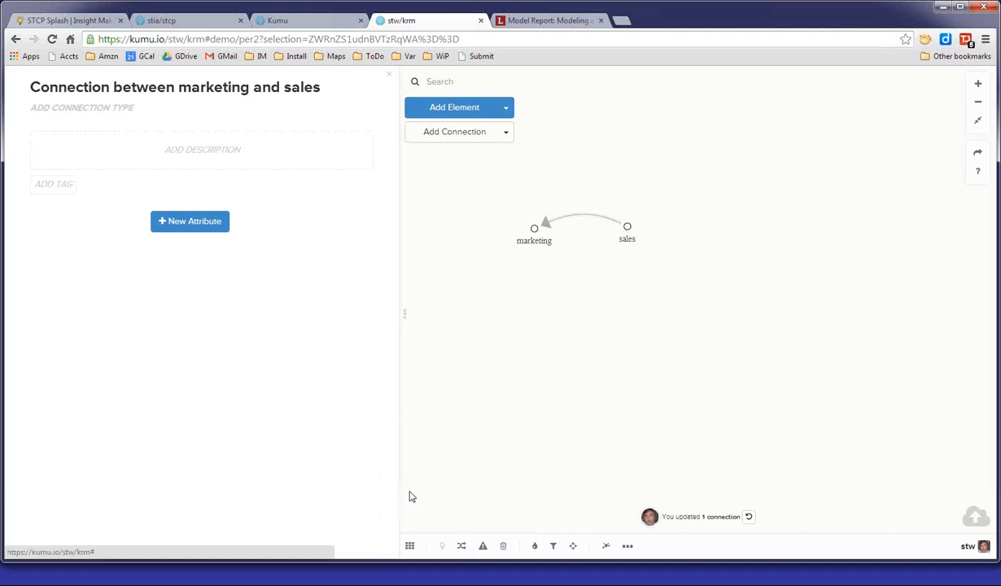
click(462, 545)
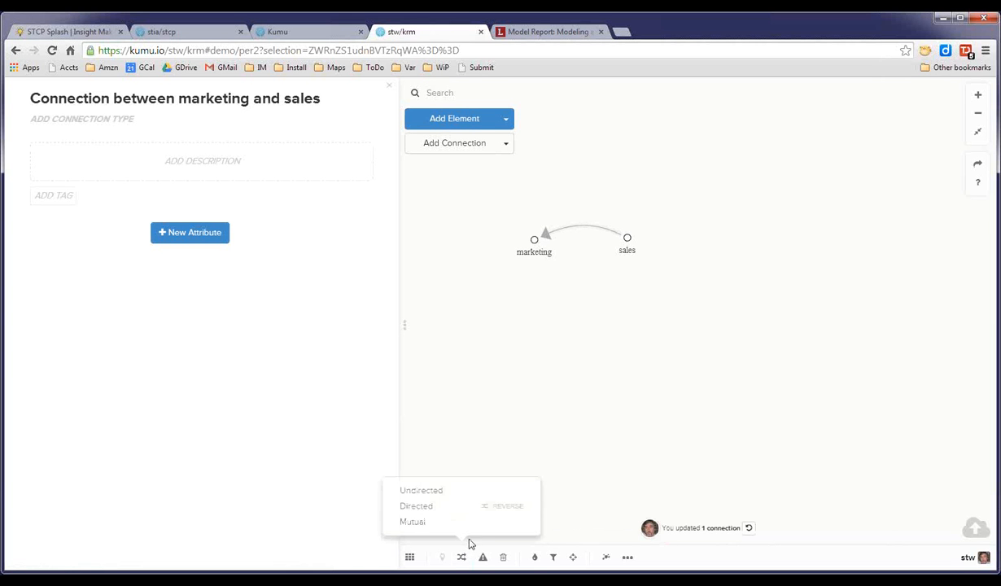
click(503, 506)
click(614, 305)
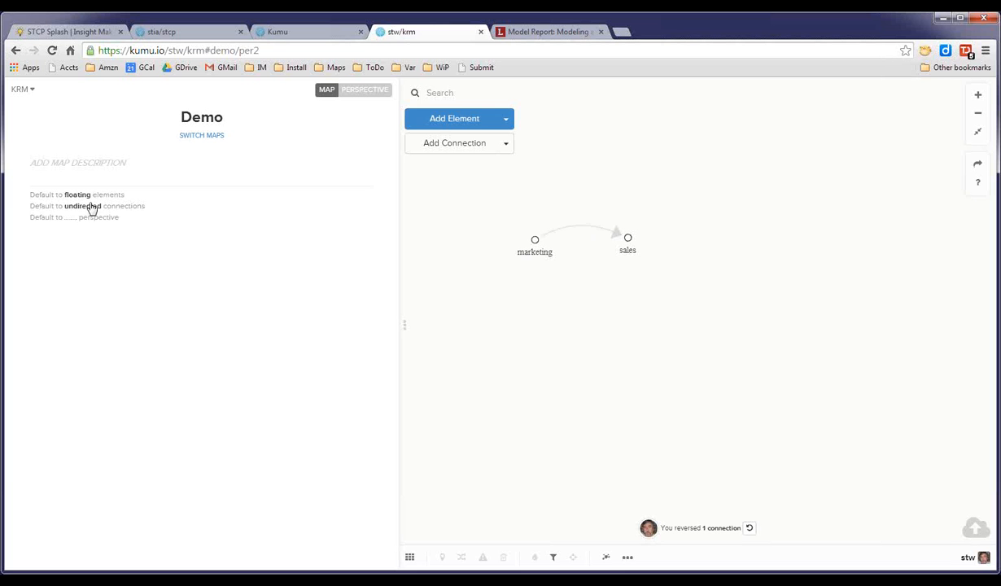
Set the Demo map defaults to directed connections and fixed elements.
click(93, 209)
click(108, 210)
click(91, 227)
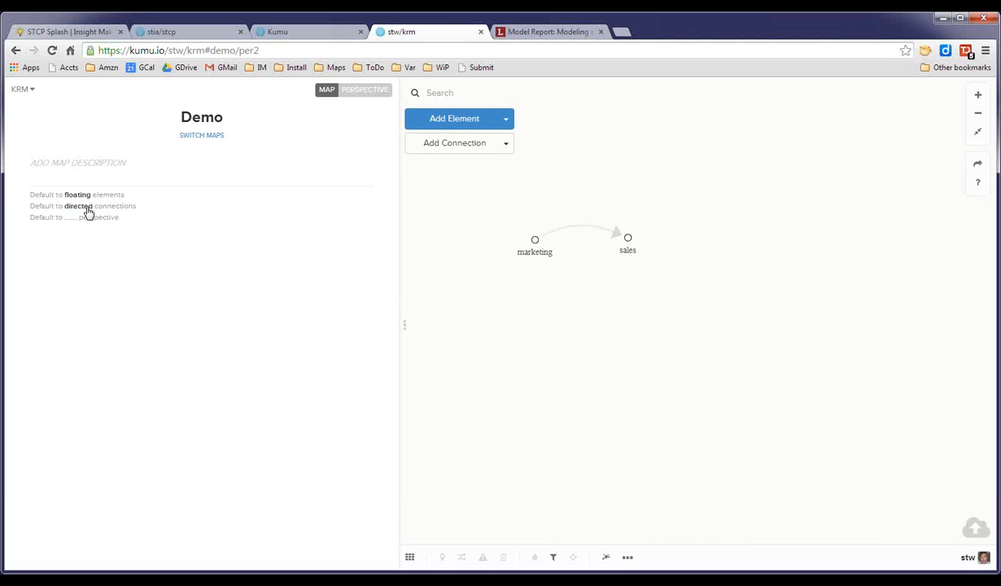
click(85, 196)
click(98, 195)
click(84, 215)
Rearrange the marketing and sales elements on the map and pin the marketing element.
drag(627, 238, 679, 239)
drag(581, 227, 603, 228)
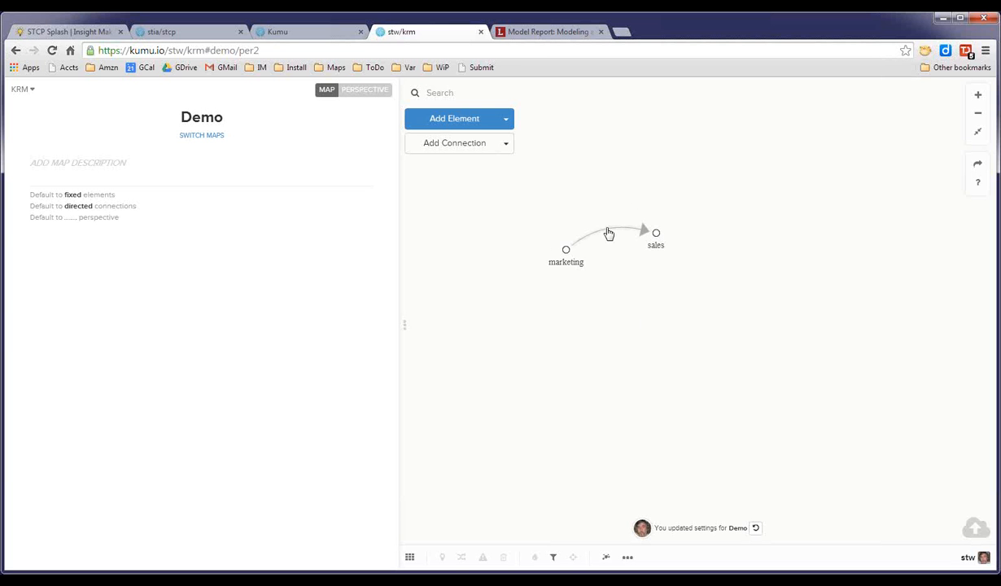
drag(605, 217, 669, 225)
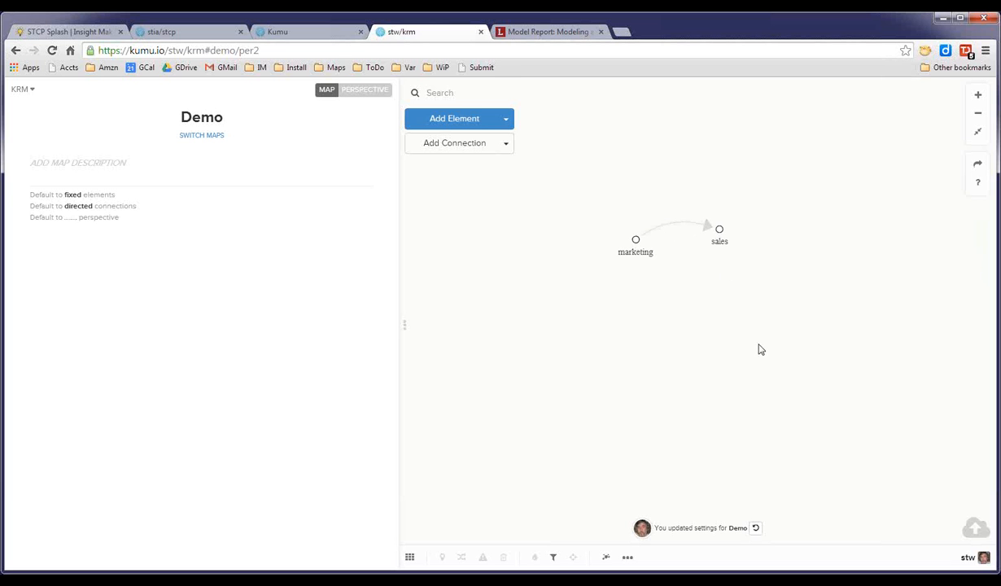
drag(677, 334, 653, 330)
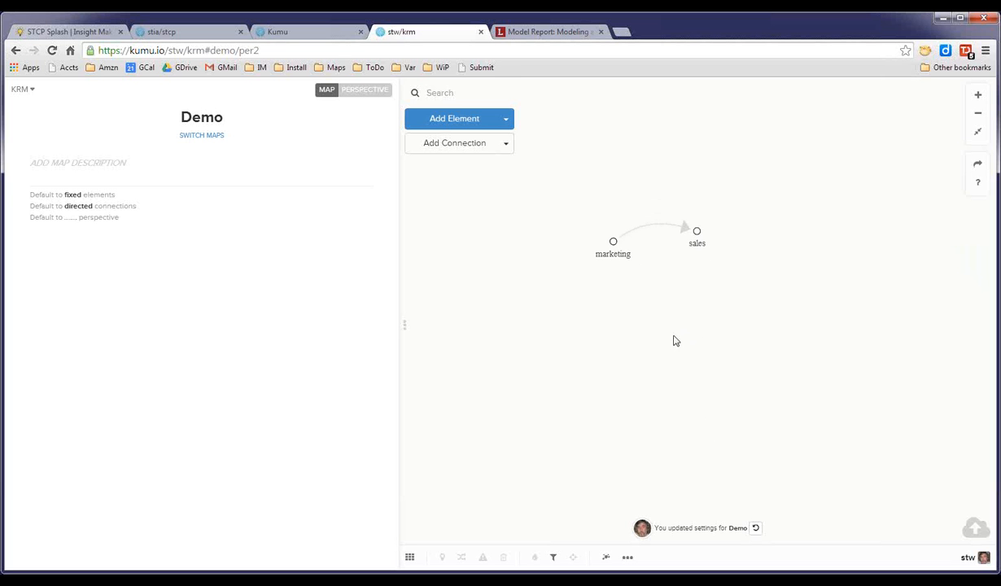
drag(612, 242, 570, 283)
drag(655, 252, 737, 221)
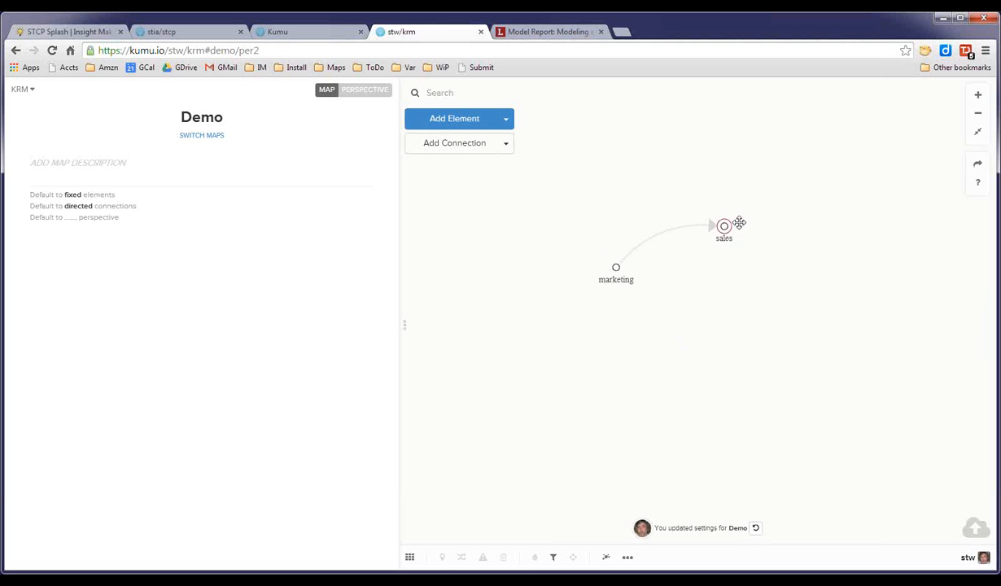
click(443, 559)
Pin the sales element and move it further right and down.
click(744, 219)
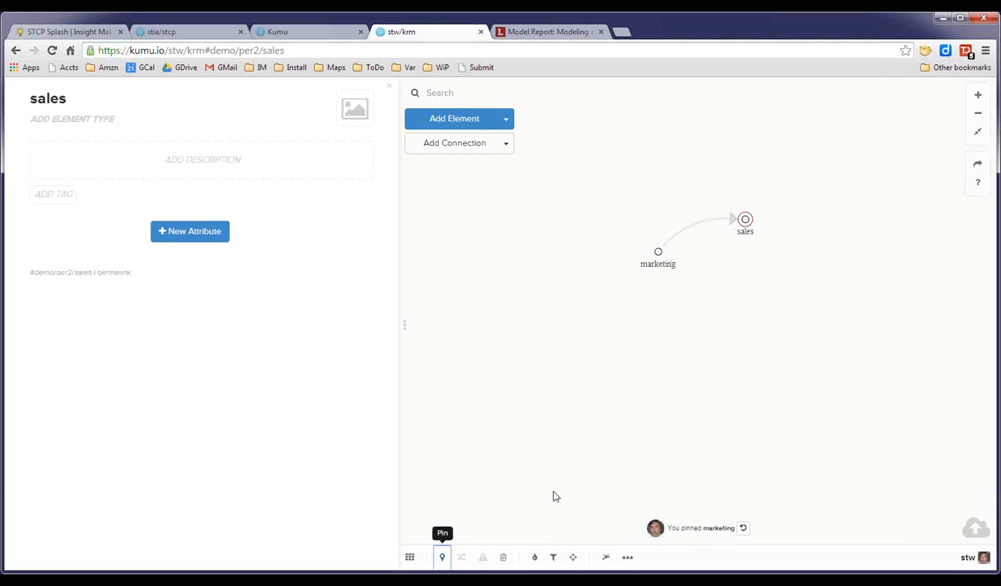
click(443, 558)
drag(747, 224, 823, 272)
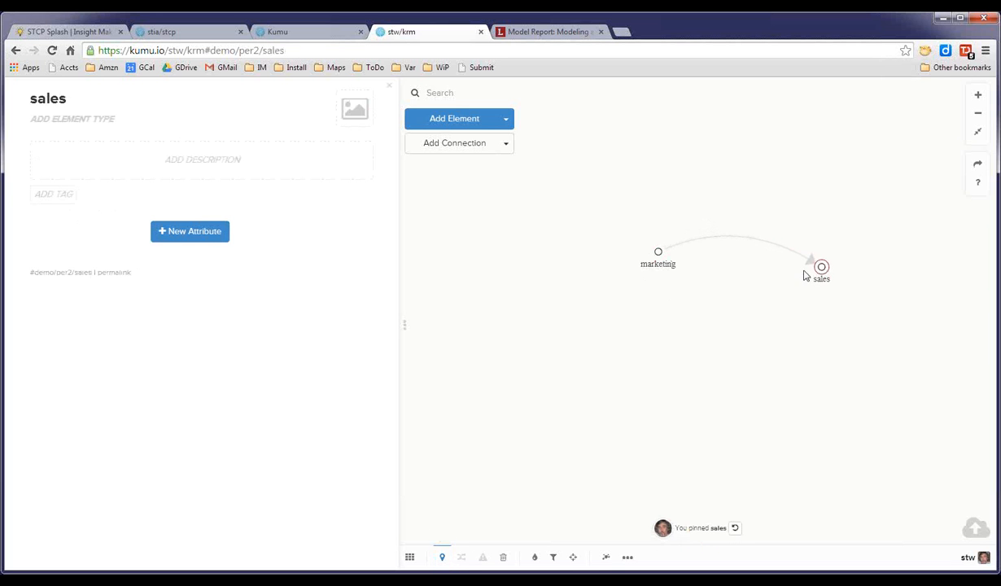
Move marketing down-left and reshape the marketing–sales connection into a tall upward arc.
drag(634, 263, 578, 292)
drag(699, 251, 690, 198)
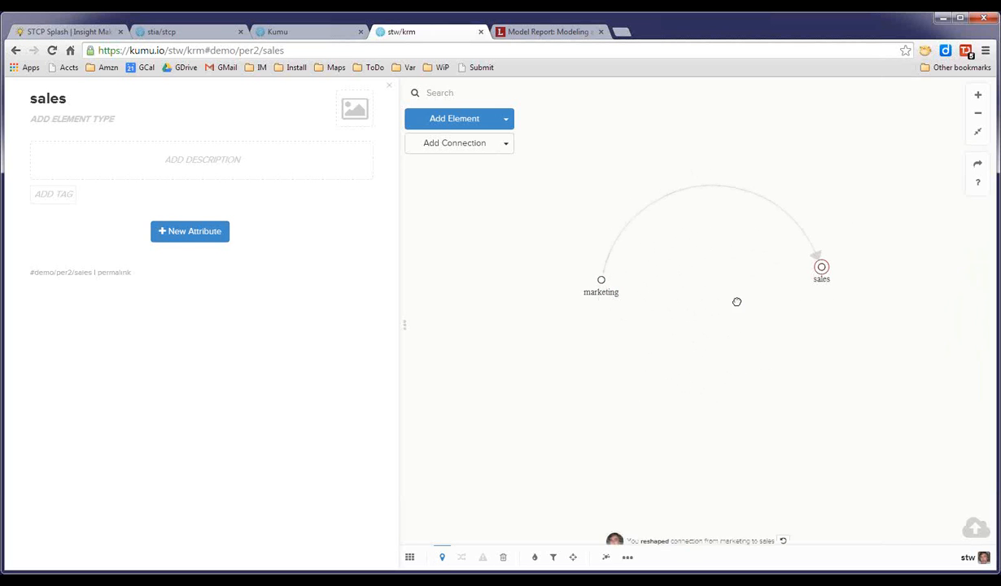
click(788, 377)
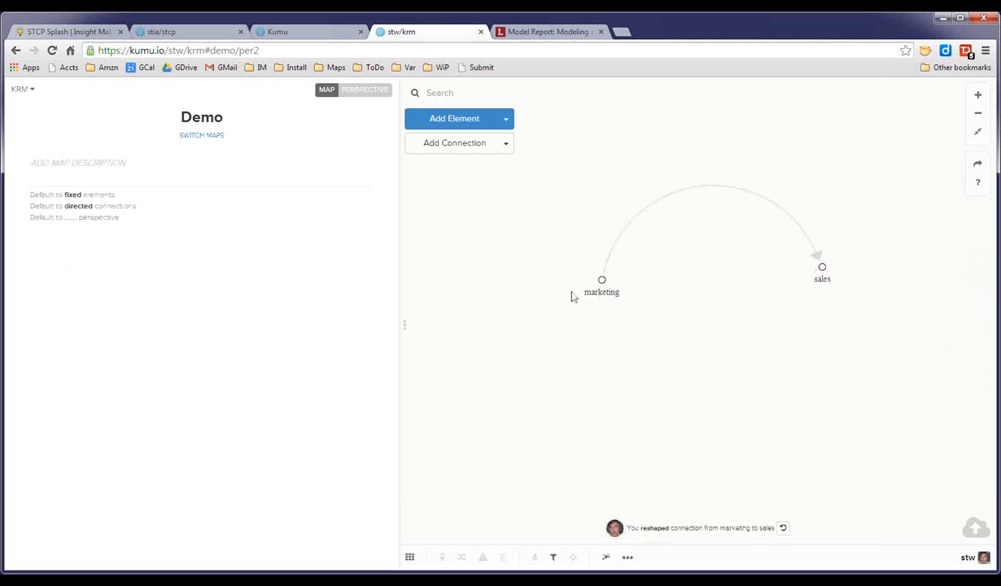
Connect sales back to marketing and curve the new connection downward so the two arcs form a circle.
click(822, 267)
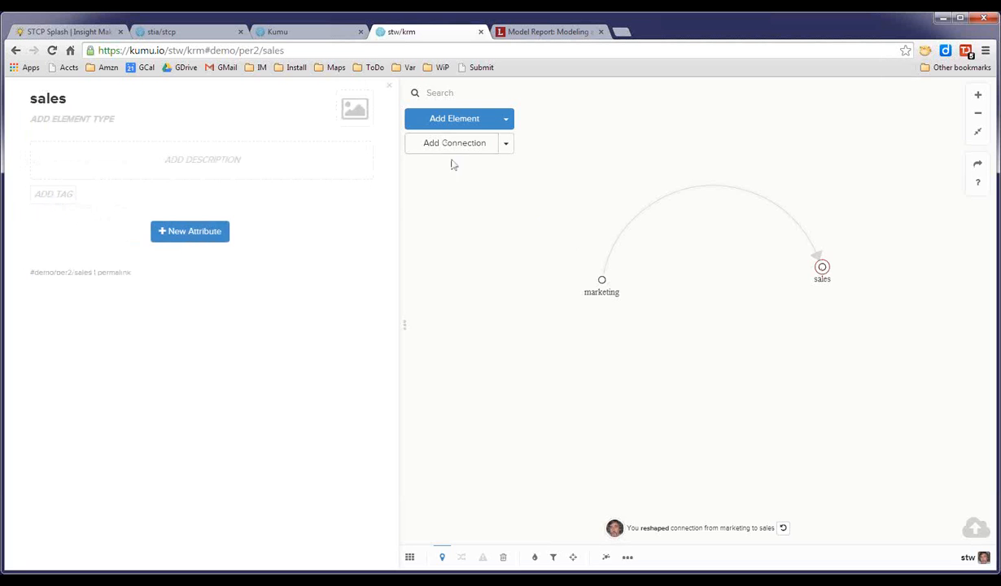
click(817, 406)
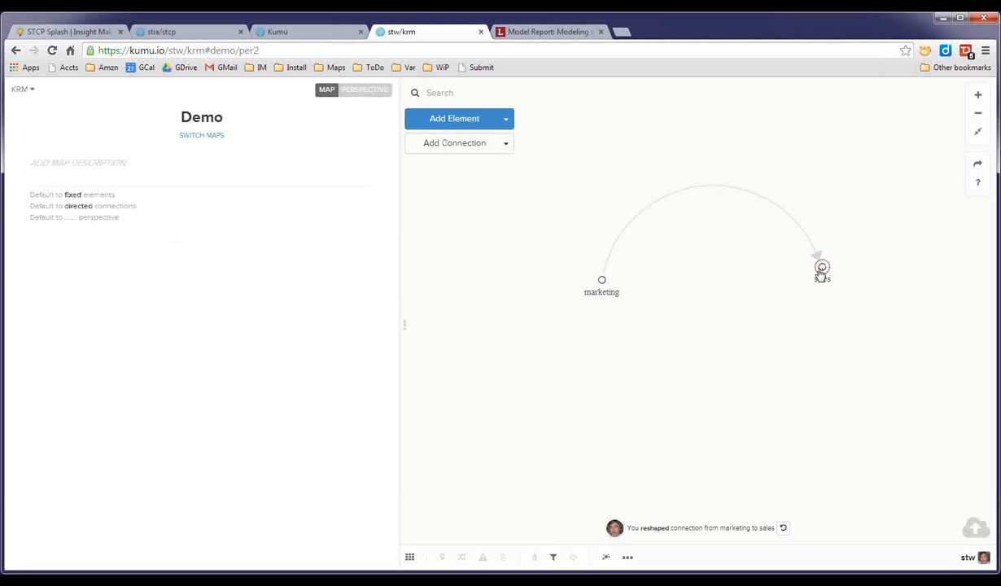
mouse_move(820, 269)
mouse_down()
mouse_move(744, 313)
mouse_move(617, 297)
mouse_move(603, 282)
mouse_up()
drag(728, 309, 727, 362)
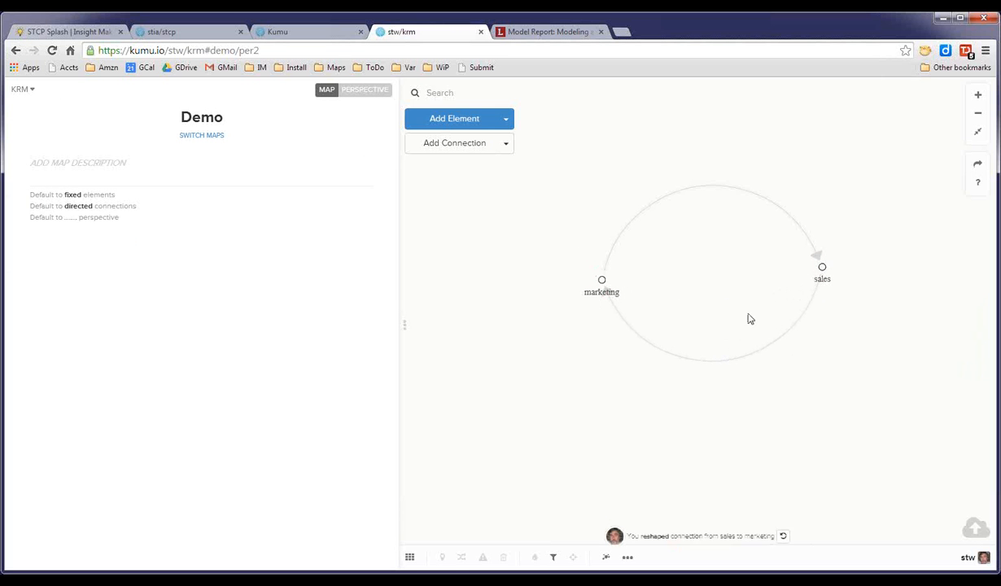
drag(694, 188, 691, 188)
drag(736, 363, 740, 369)
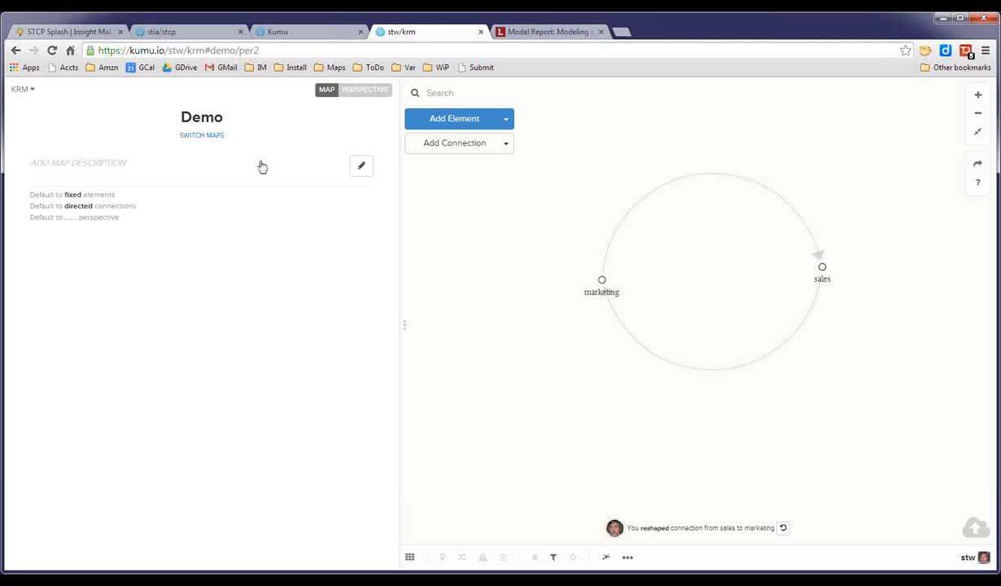
Add the map description 'this is what this is about.' after checking the Markdown help guide for formatting.
mouse_move(366, 128)
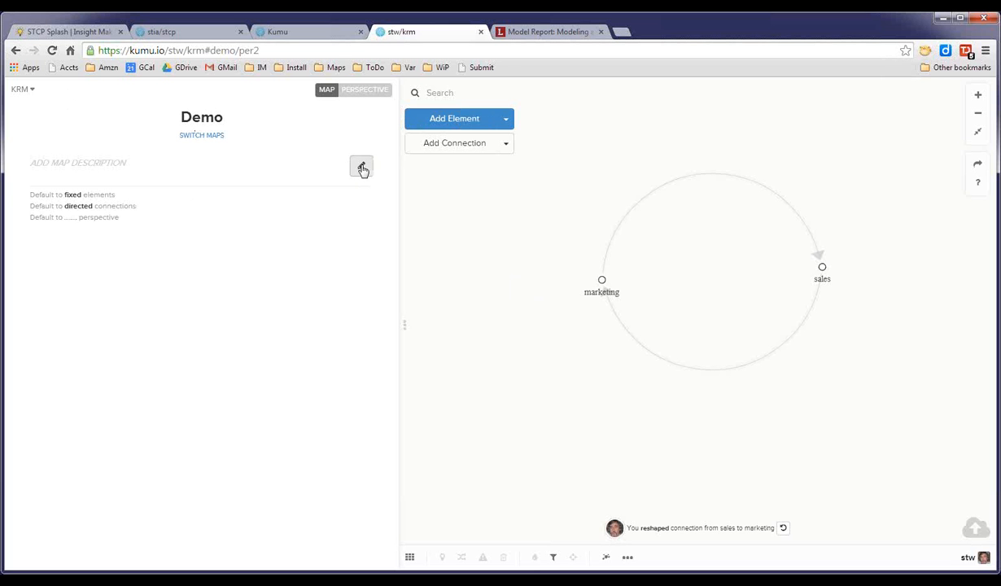
click(360, 165)
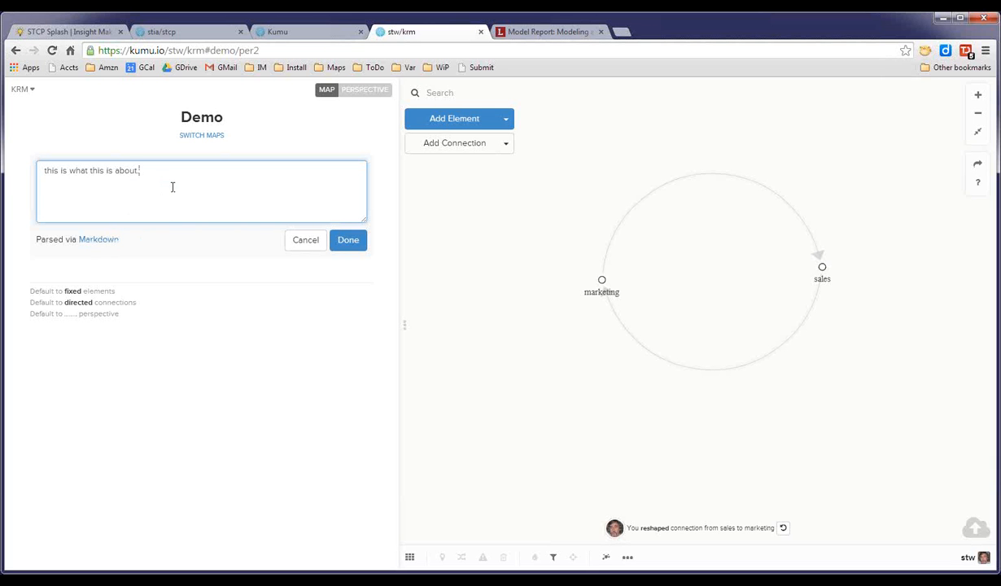
click(105, 243)
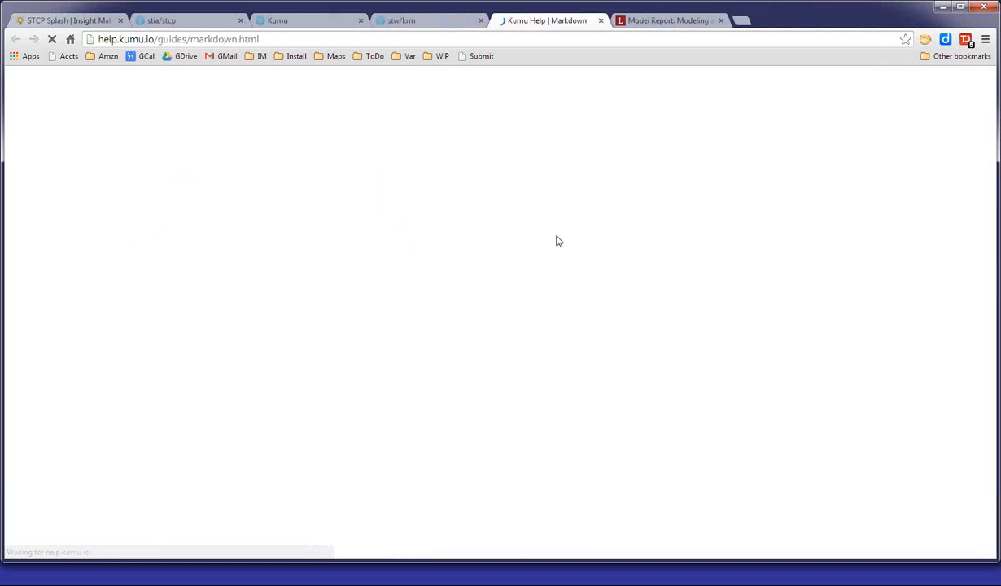
scroll(893, 275, down, 3)
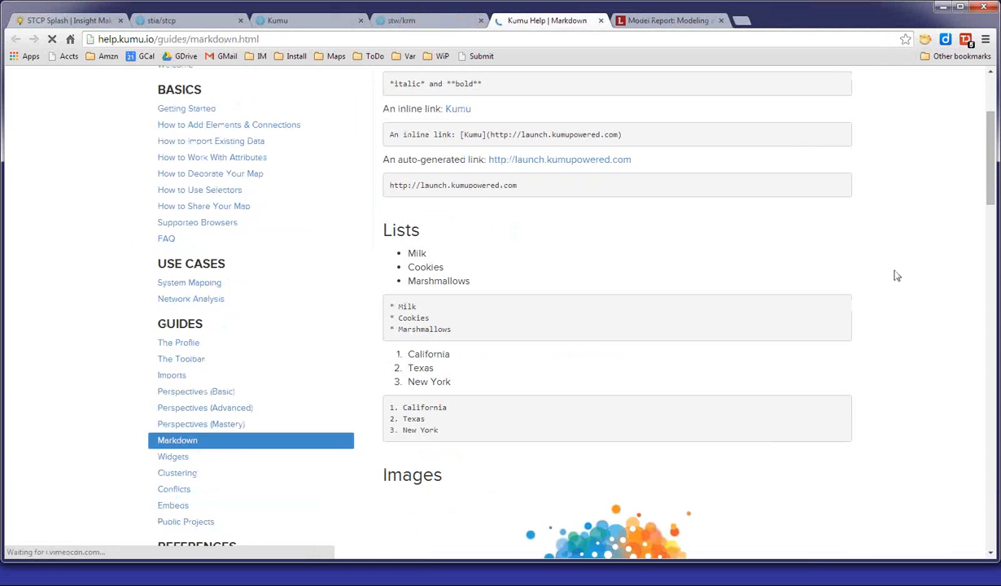
scroll(894, 275, down, 7)
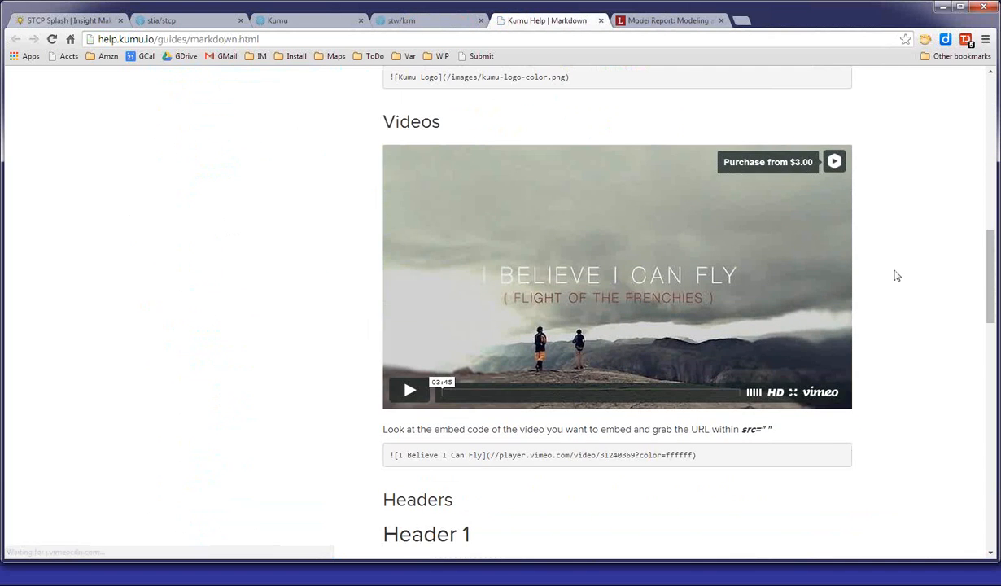
scroll(896, 275, down, 8)
scroll(896, 275, up, 10)
scroll(896, 286, up, 8)
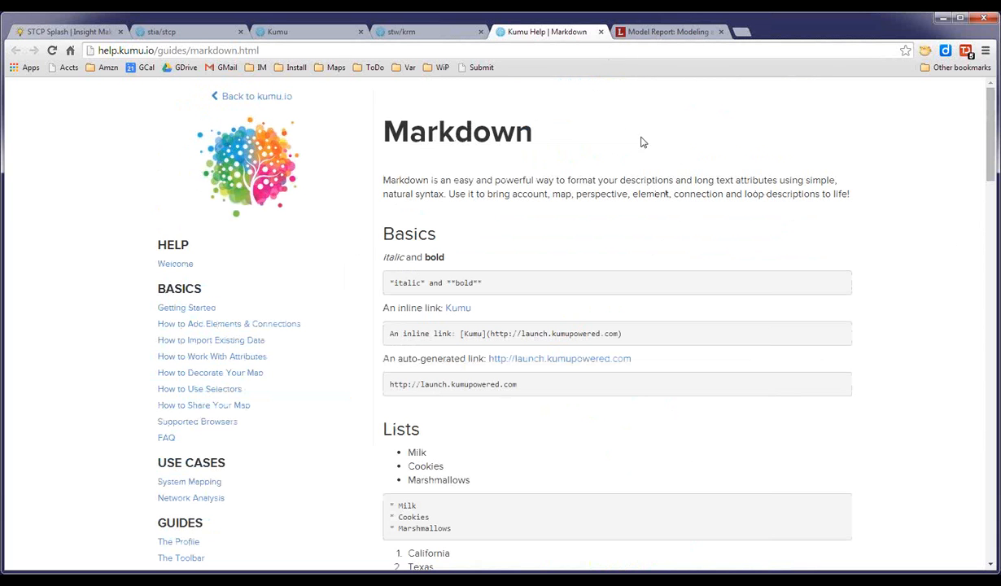
click(600, 31)
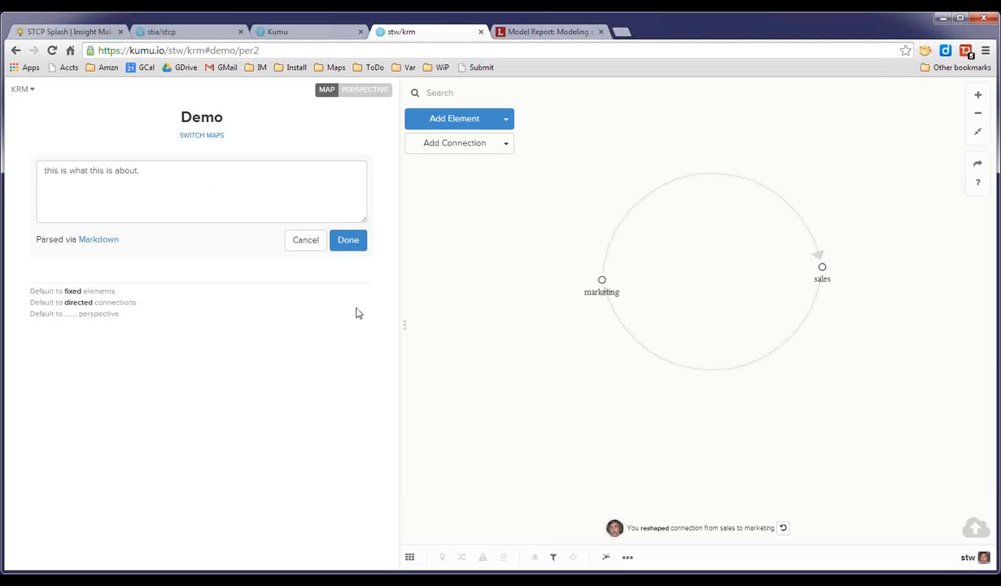
click(348, 242)
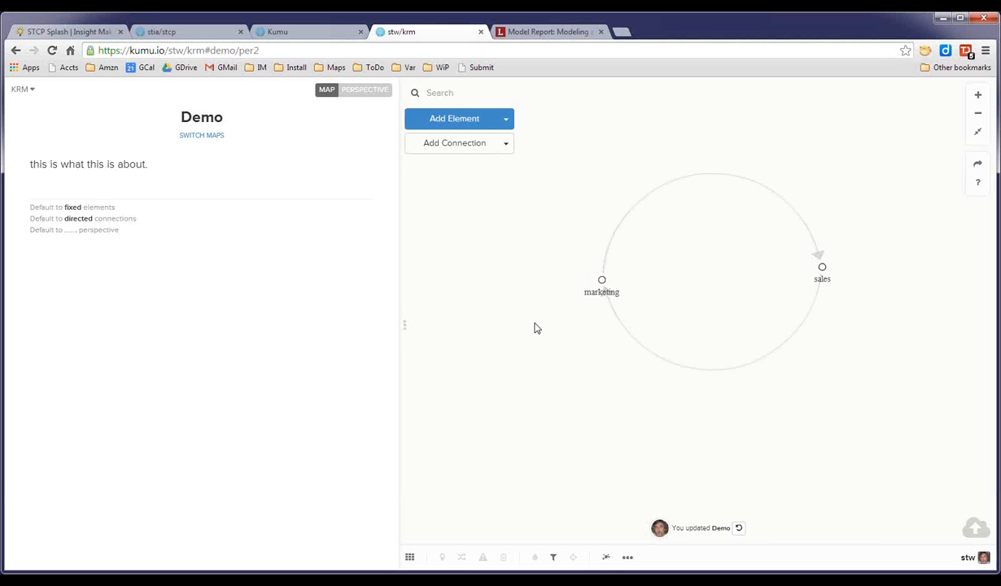
Select each element and connection in turn to inspect their details.
click(603, 281)
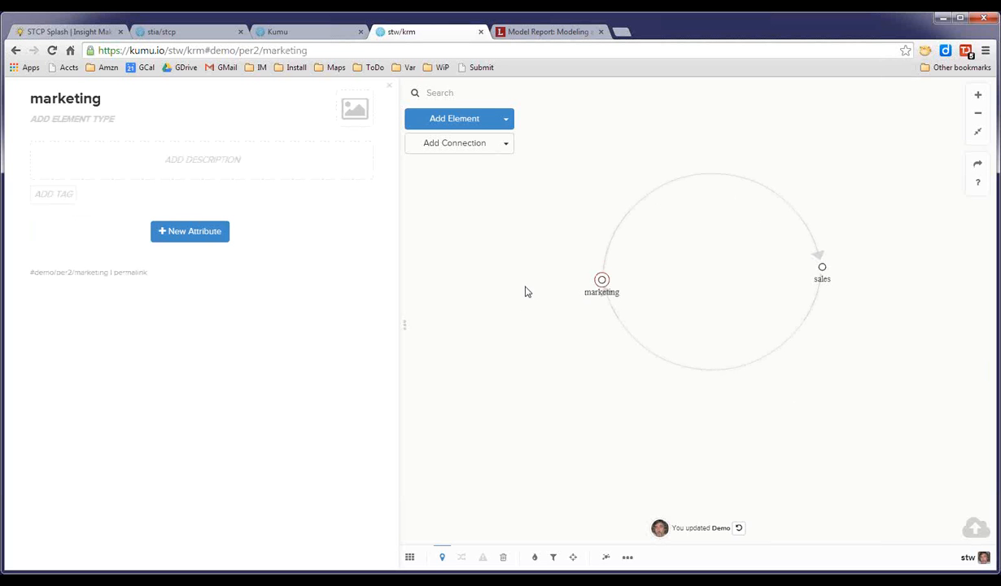
click(823, 268)
click(720, 179)
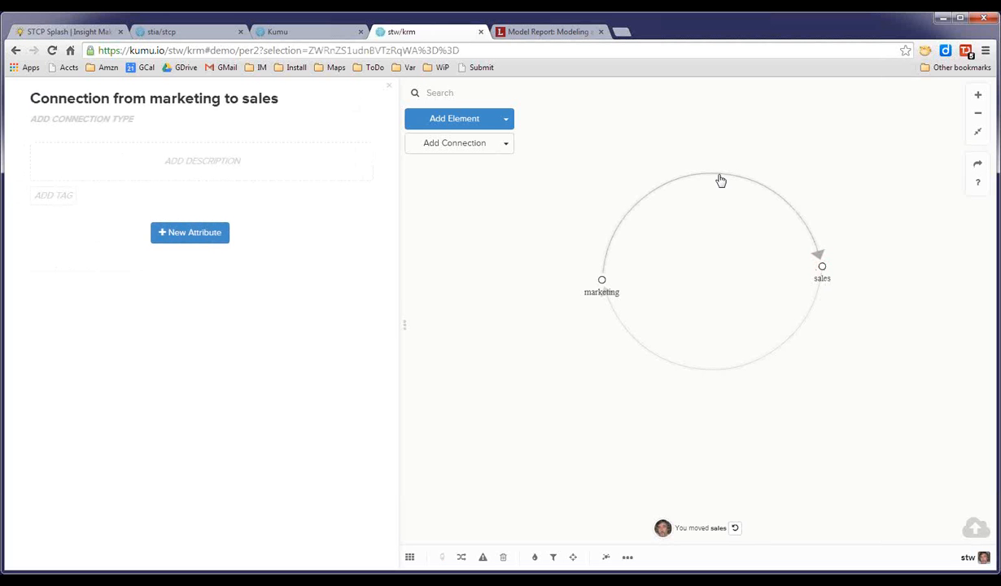
click(743, 368)
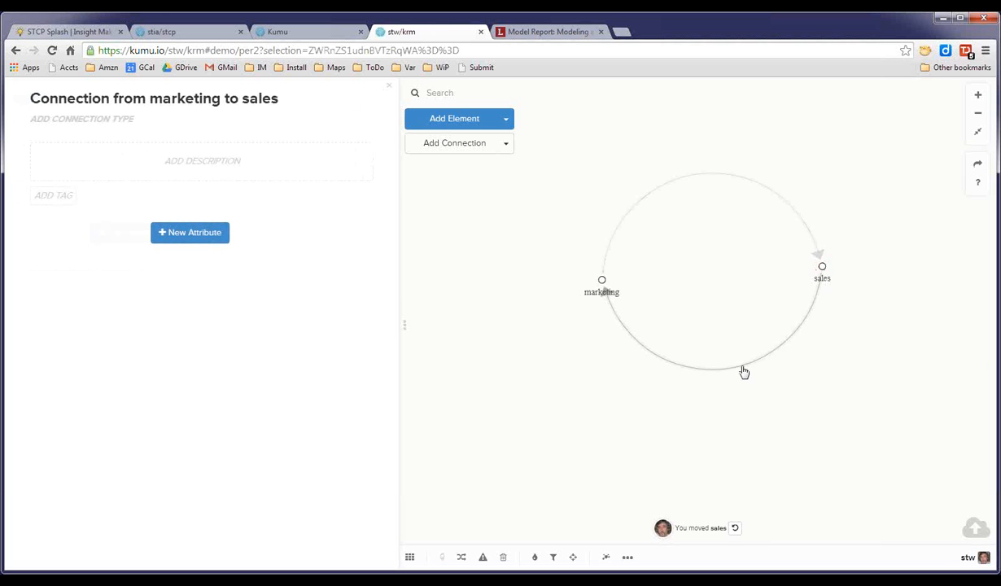
click(603, 281)
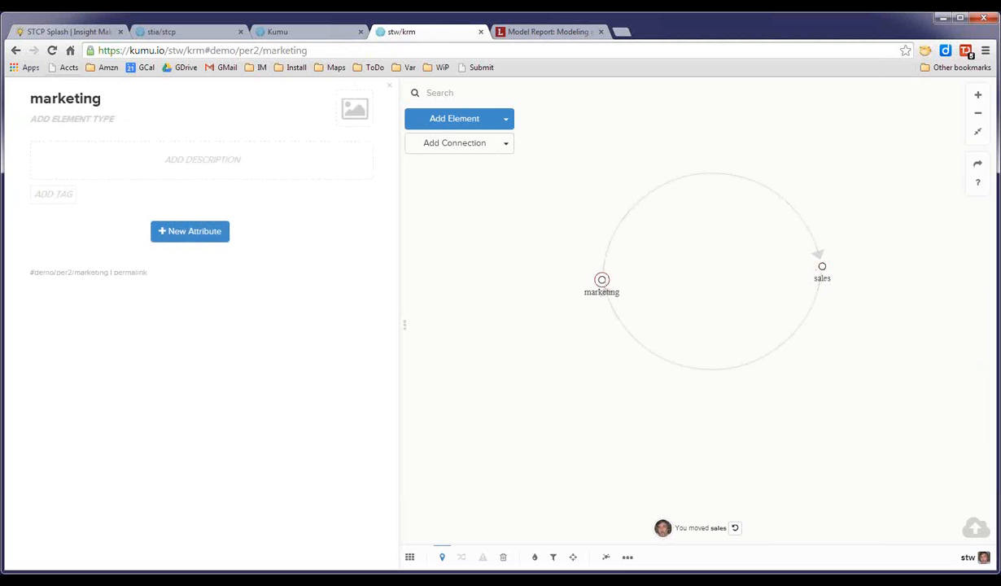
mouse_move(97, 106)
Name the connection from marketing to sales 'increases'.
click(719, 179)
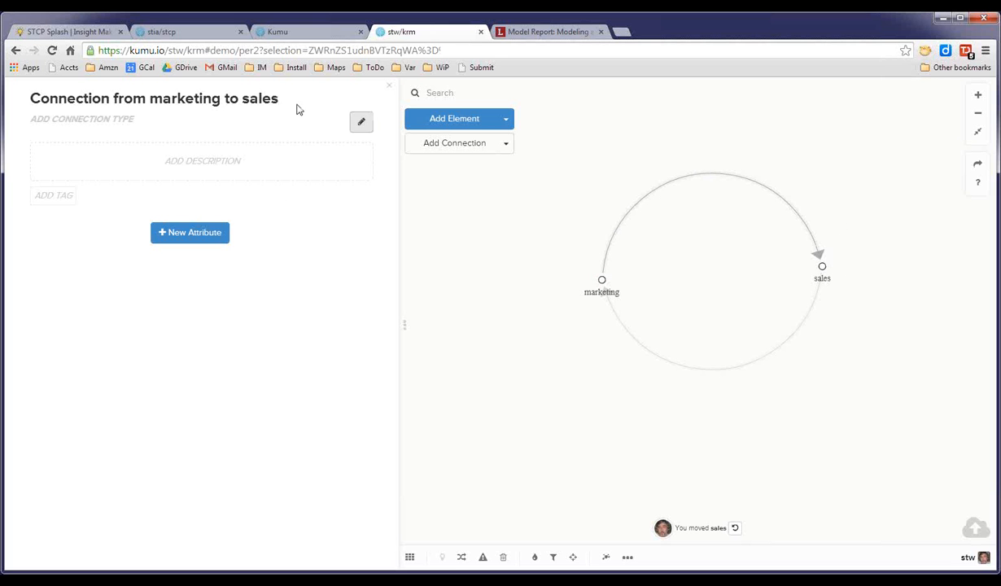
click(349, 96)
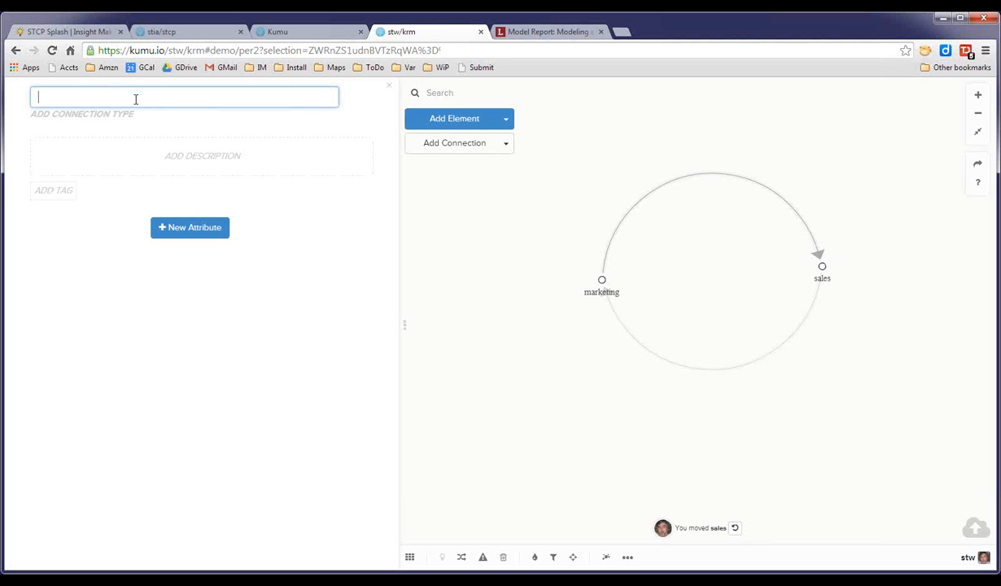
text(a)
key(BackSpace)
text(increa)
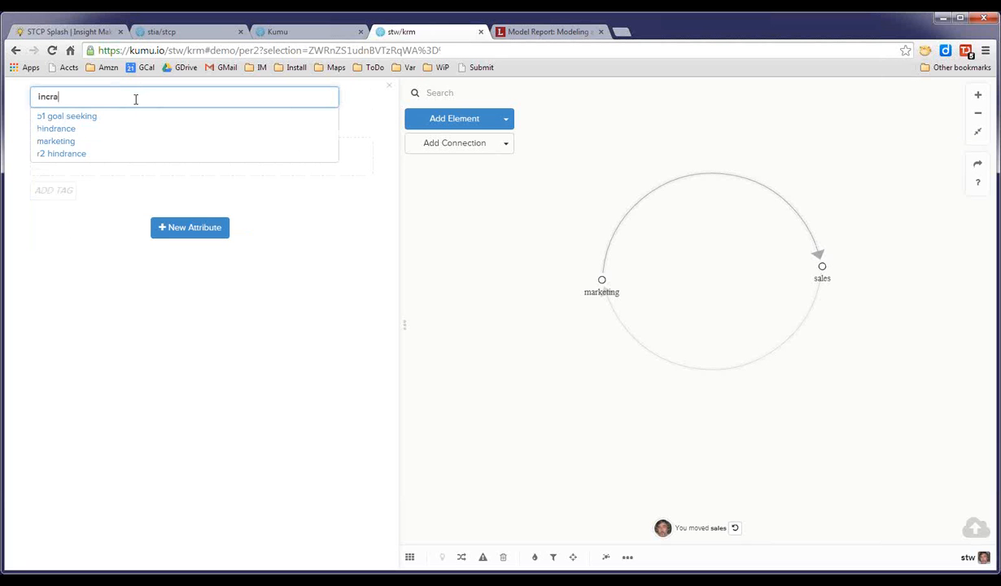
key(BackSpace)
key(BackSpace)
text(eases)
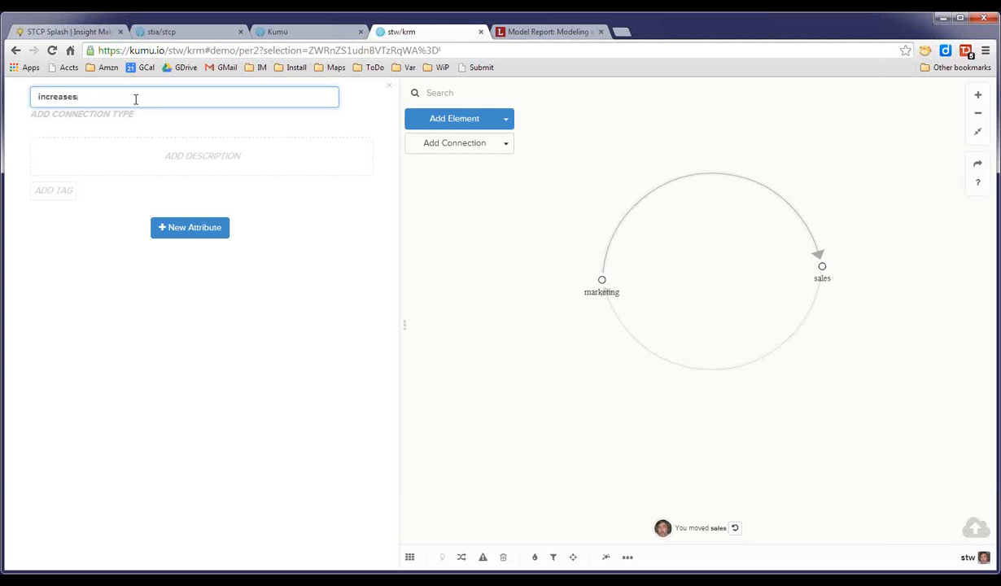
key(Return)
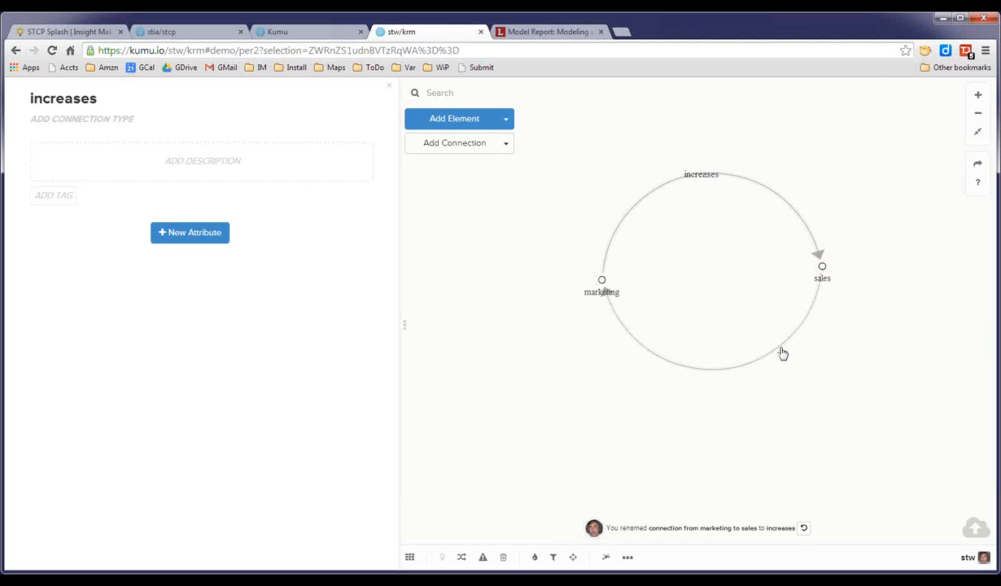
Name the connection from sales back to marketing 'increases'.
click(728, 367)
click(225, 98)
text(increa)
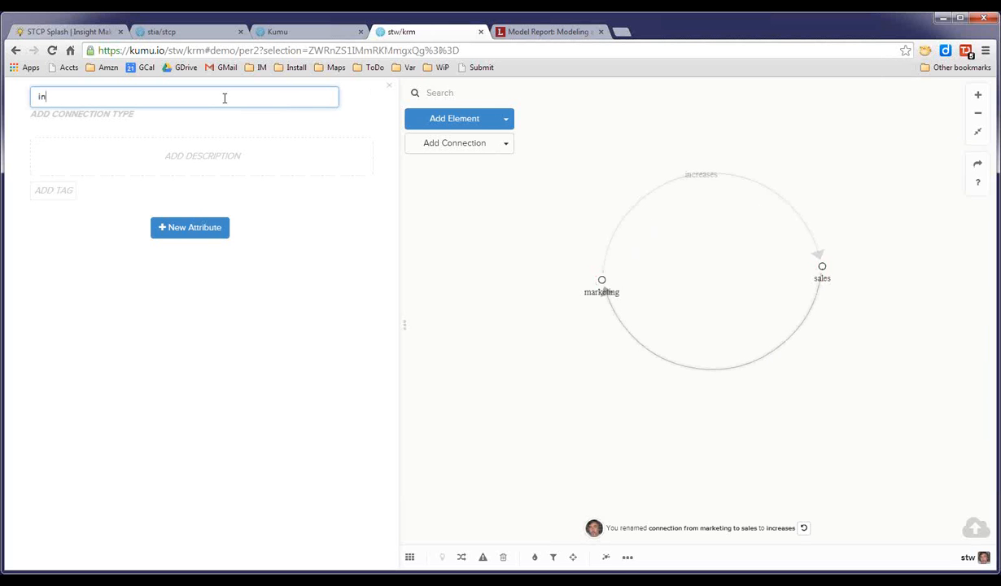
key(BackSpace)
key(BackSpace)
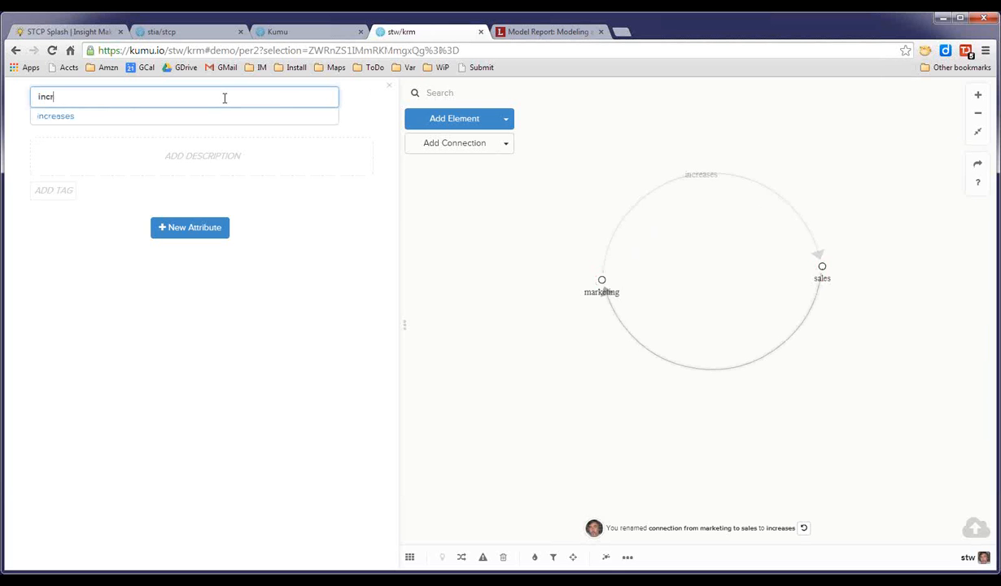
text(eases)
key(Return)
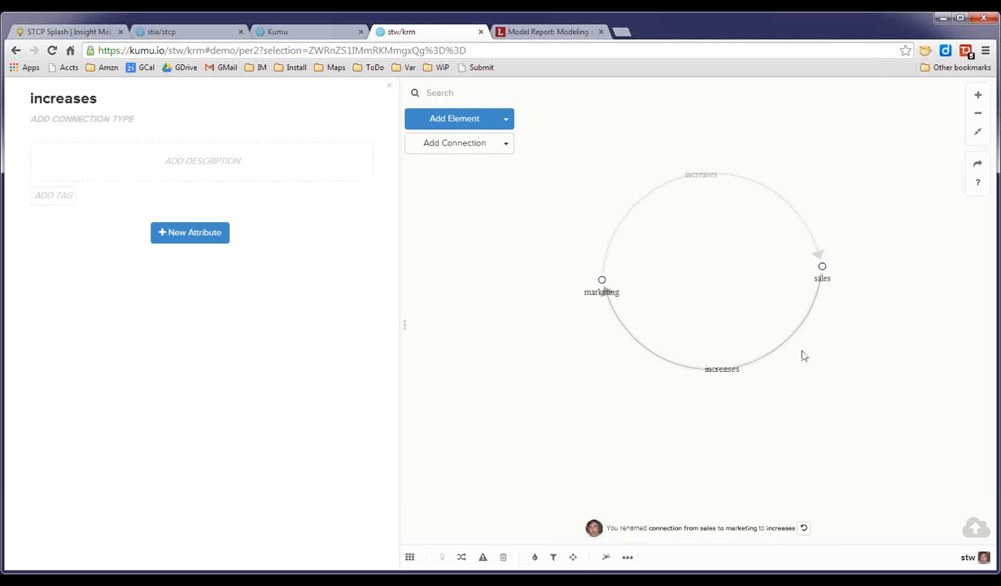
Reshape the marketing-to-sales arc slightly and set its connection type to +.
click(804, 225)
drag(771, 233, 787, 215)
click(788, 215)
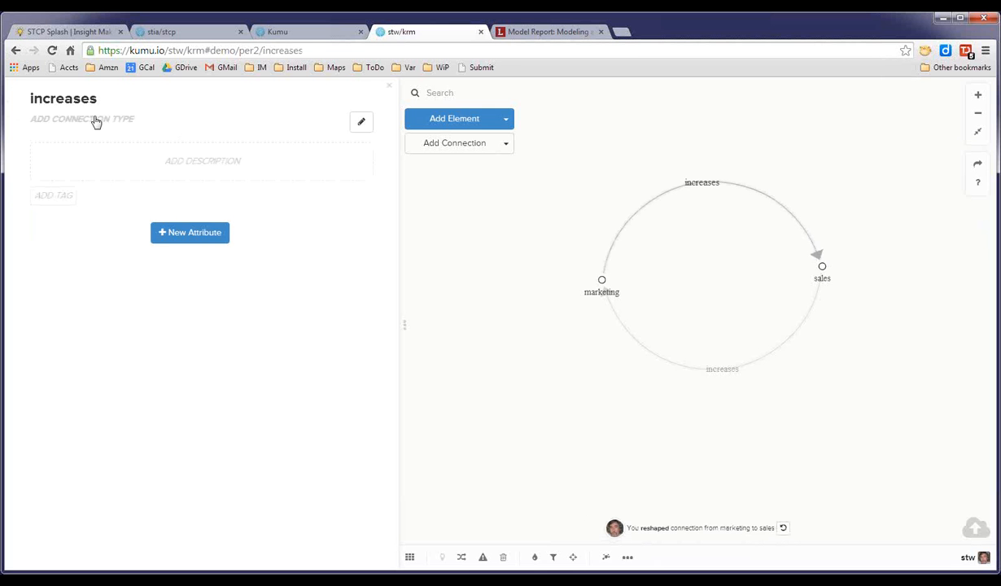
click(361, 122)
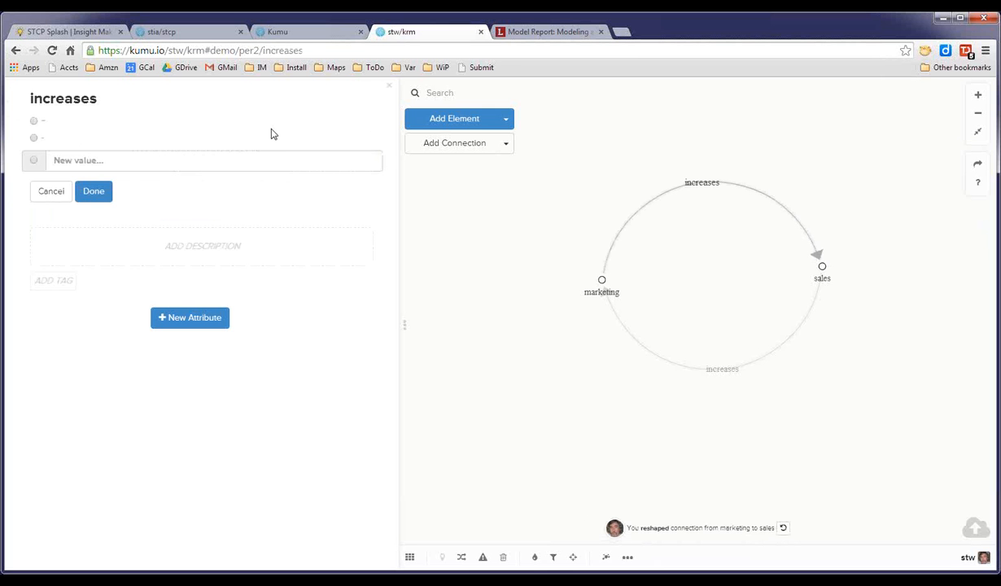
click(33, 122)
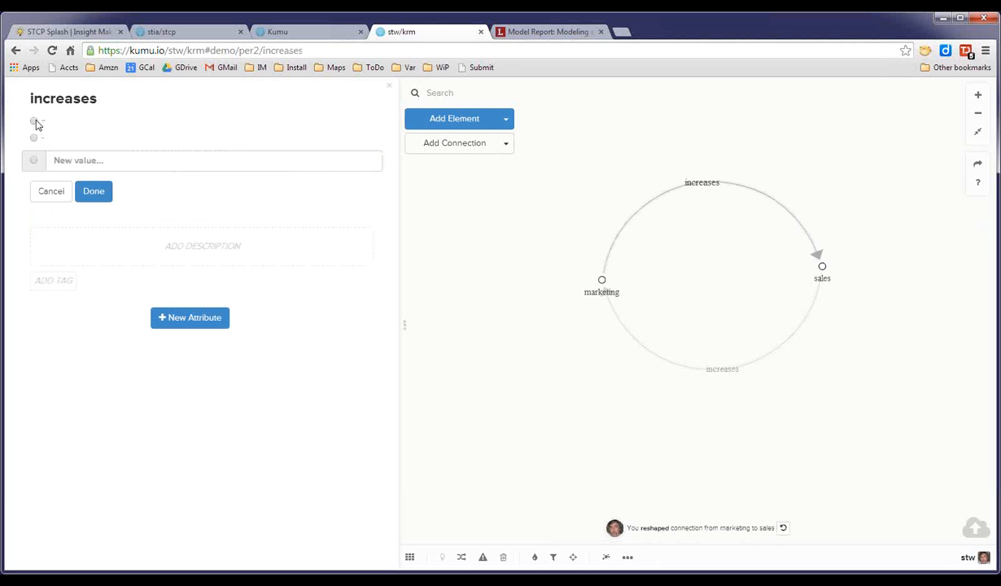
click(96, 194)
Set the connection type of the sales-to-marketing connection to +.
click(743, 370)
click(130, 119)
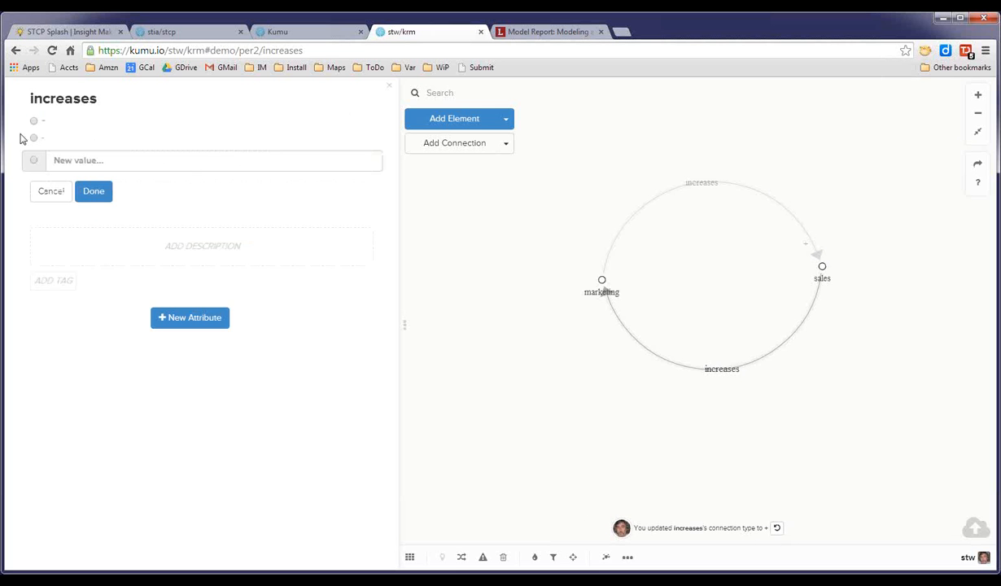
click(33, 121)
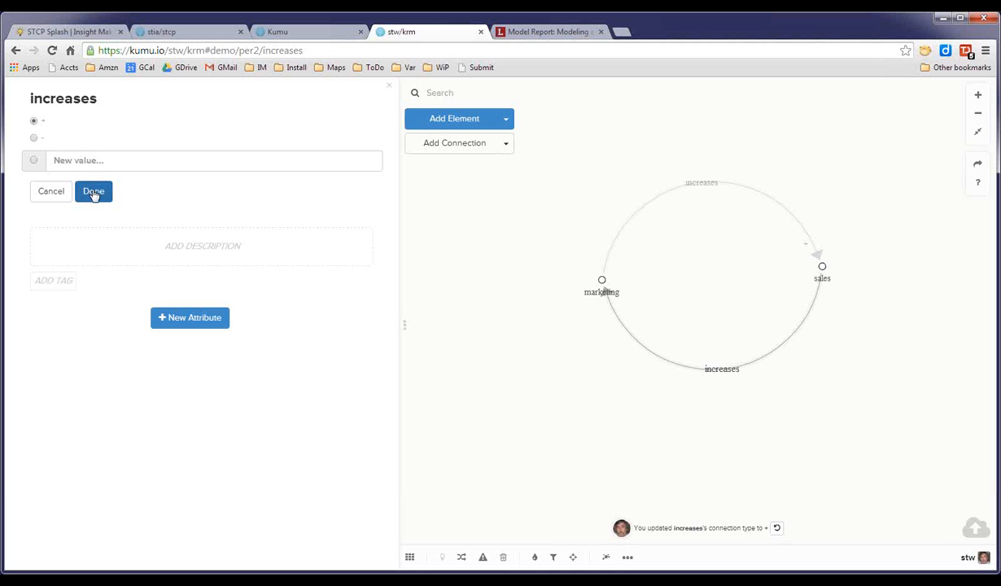
click(94, 191)
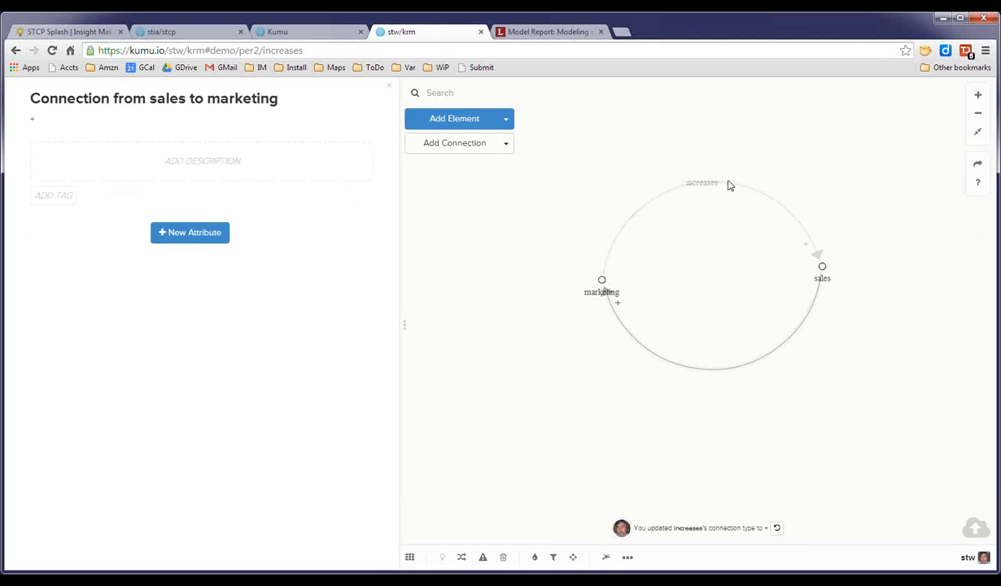
Reshape the marketing-to-sales arc slightly upward.
drag(732, 188, 741, 181)
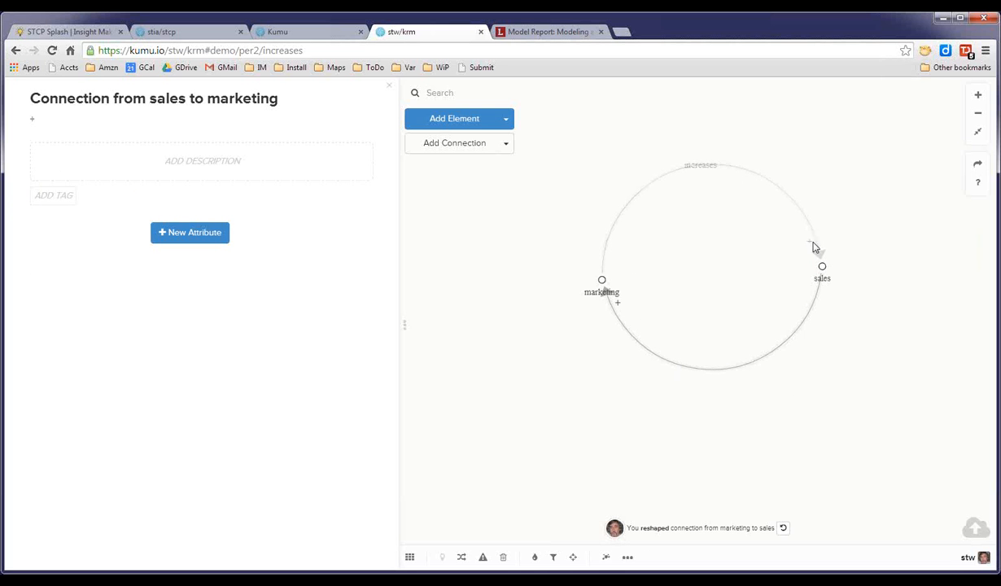
click(554, 367)
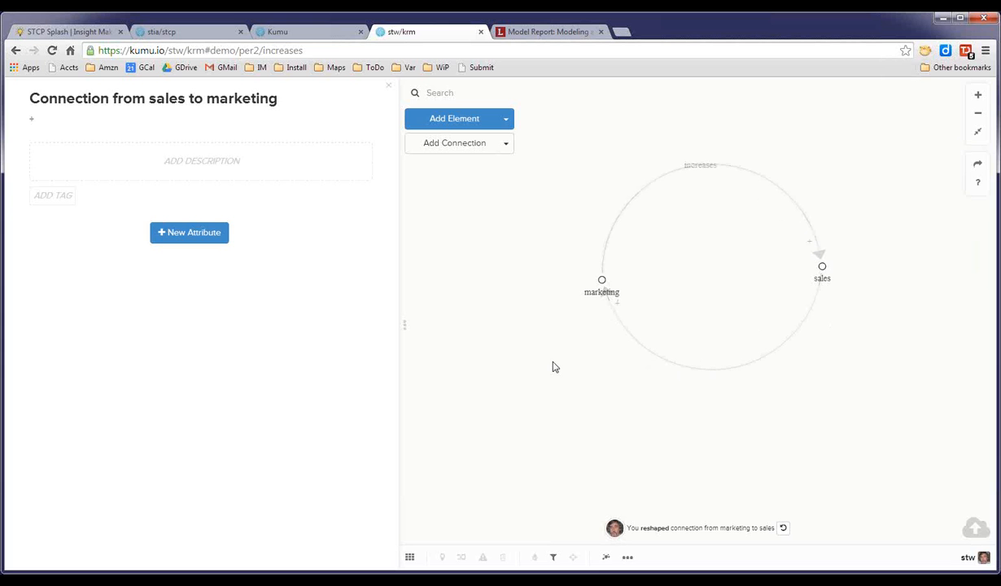
Select both connections and add a loop labelled 'r1 sales growth'.
click(738, 175)
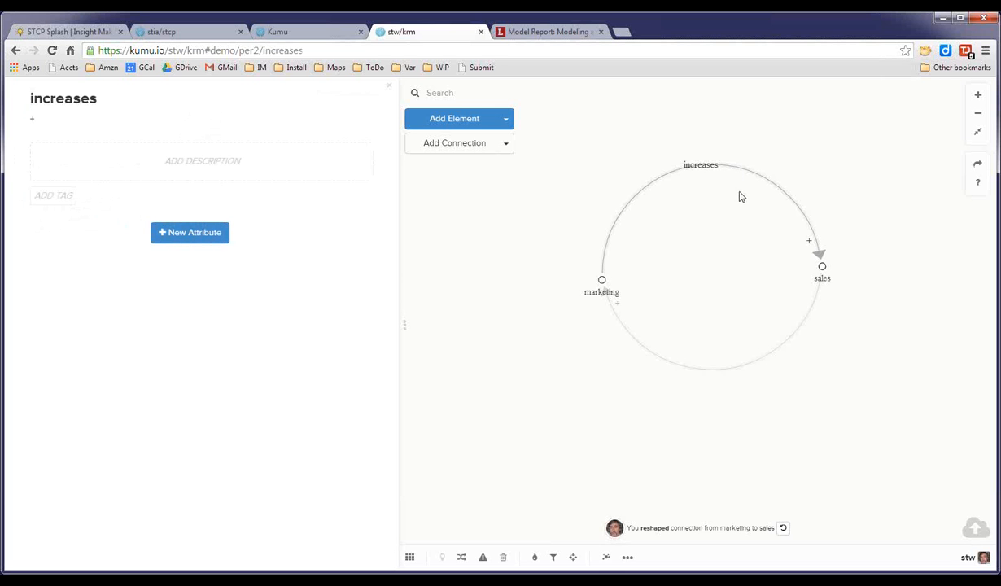
shift+click(795, 340)
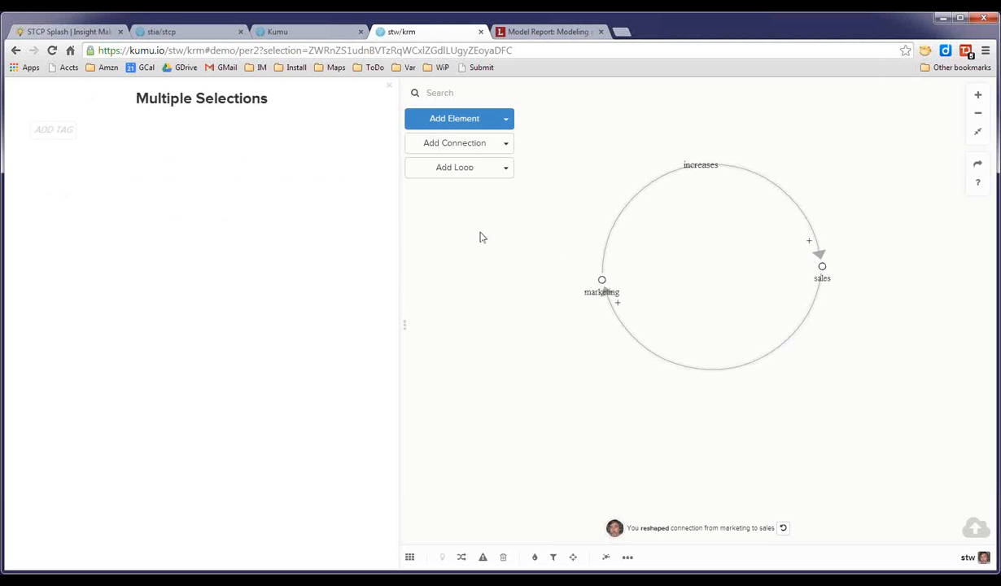
click(450, 170)
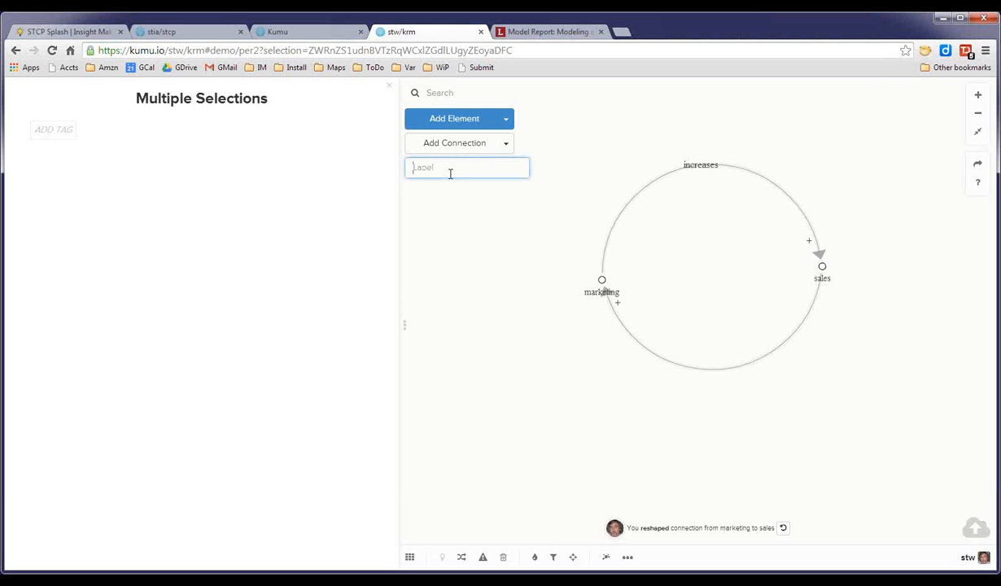
text(r)
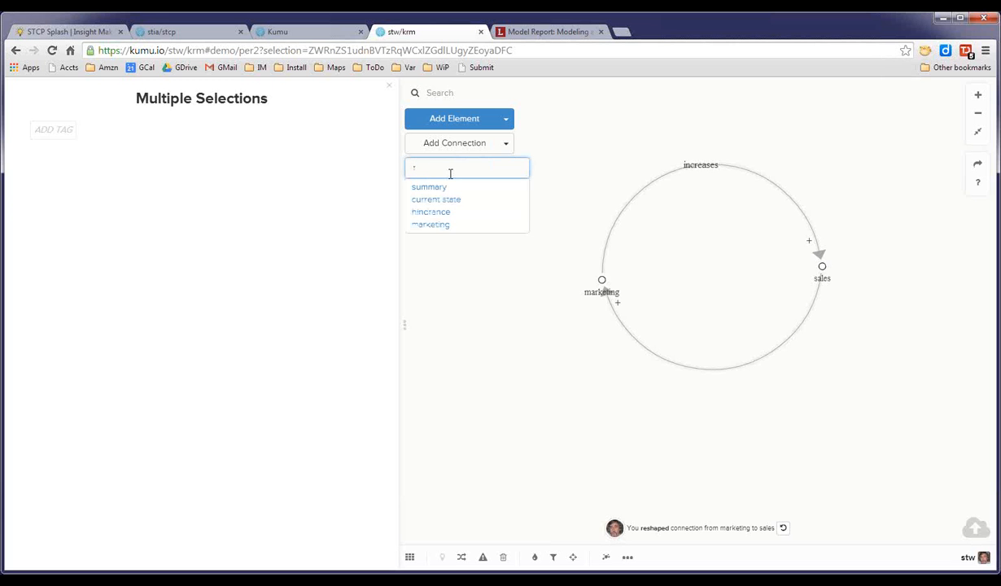
text(1)
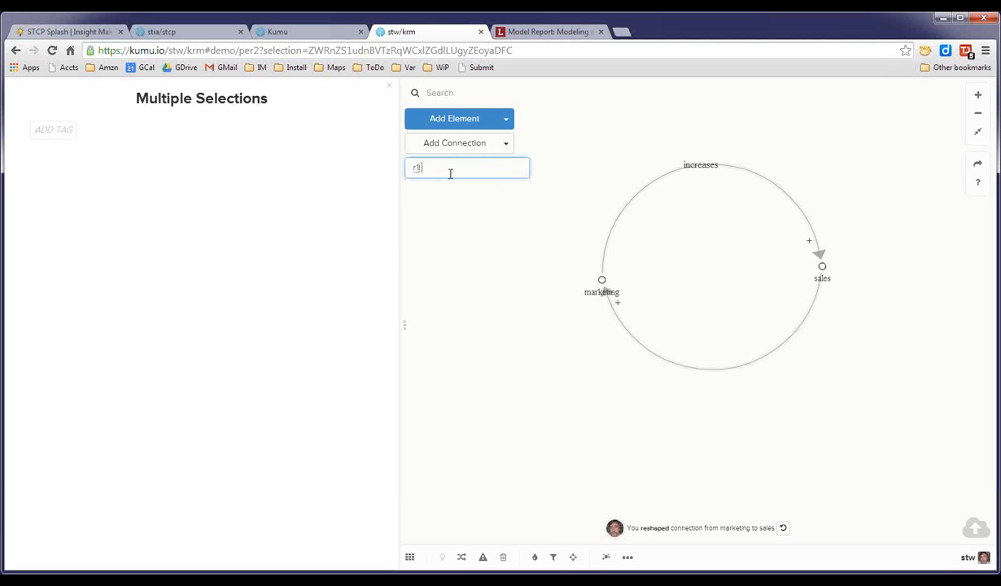
text( sales growth)
key(Return)
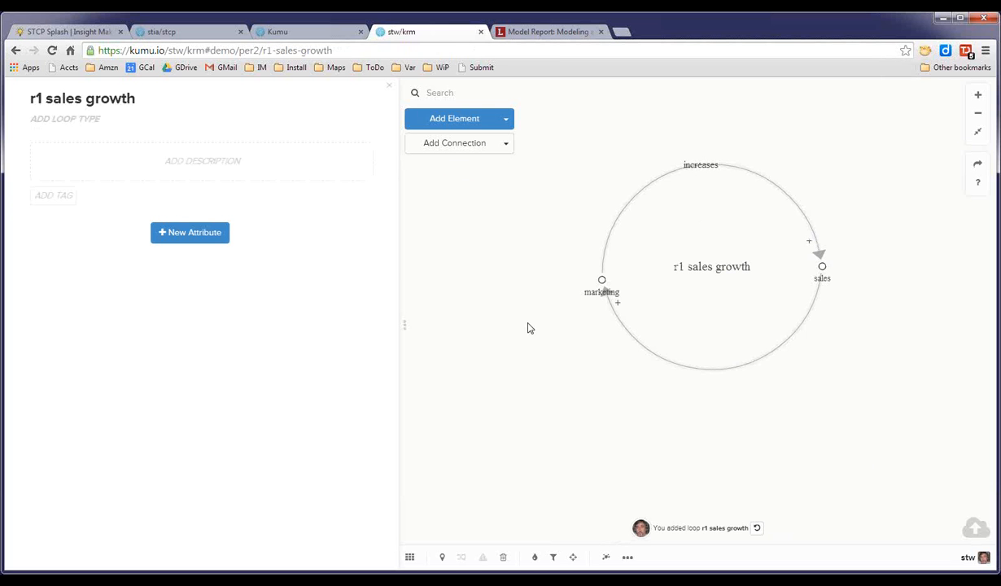
Draw a new connection out from sales to create an element named 'inventory'.
mouse_move(504, 297)
mouse_down()
mouse_move(534, 277)
mouse_move(492, 312)
mouse_up()
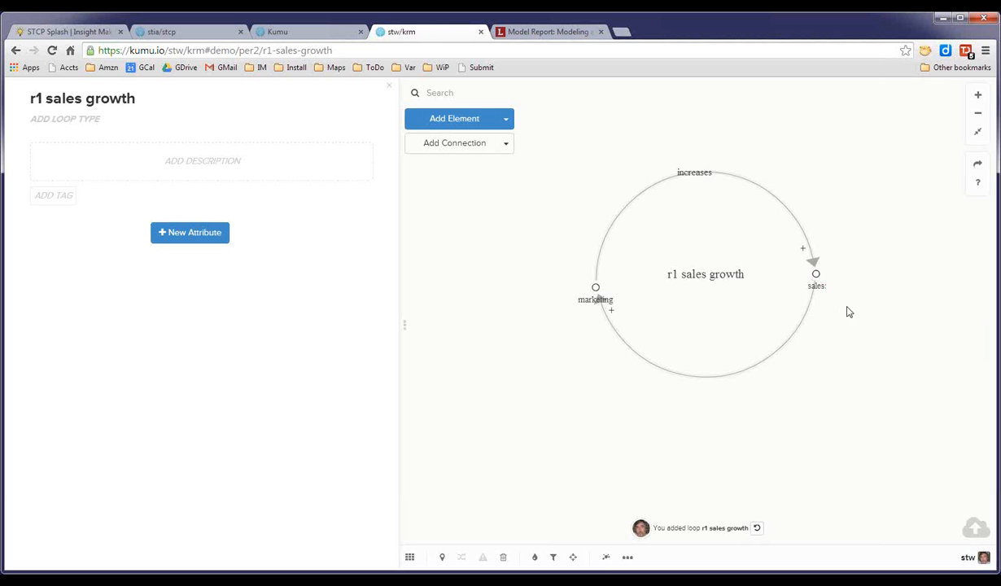
drag(872, 267, 755, 309)
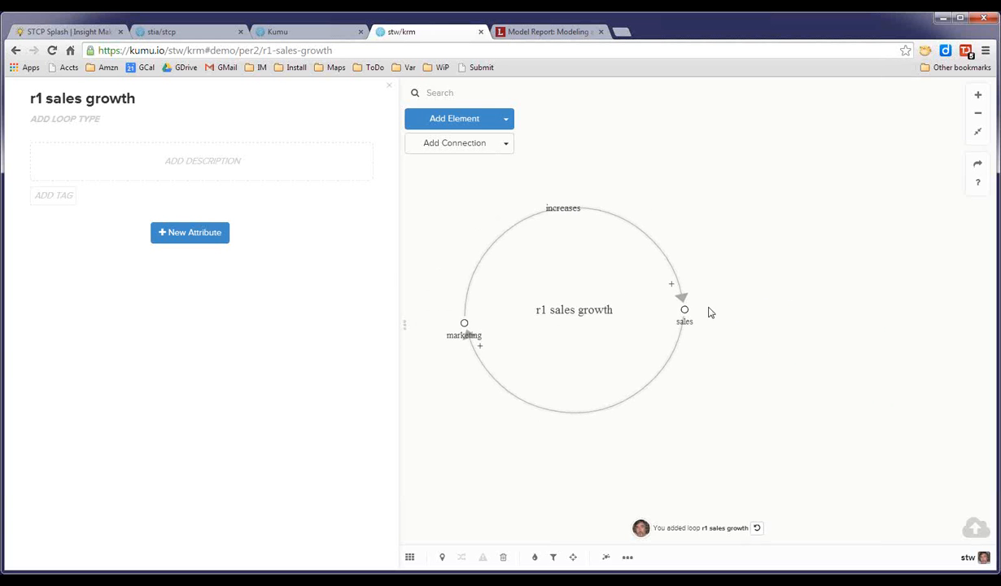
drag(684, 314, 798, 226)
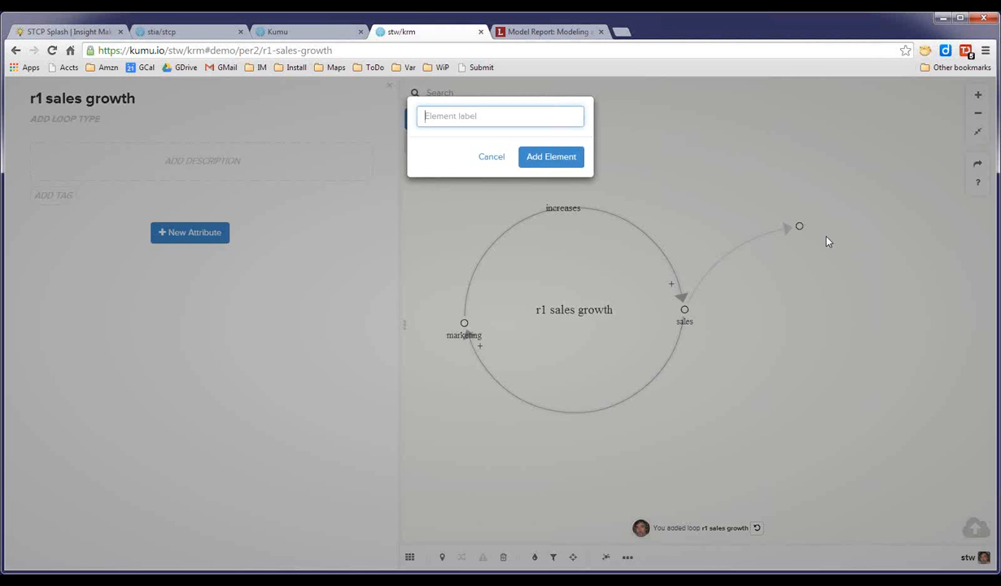
text(inventory)
key(Return)
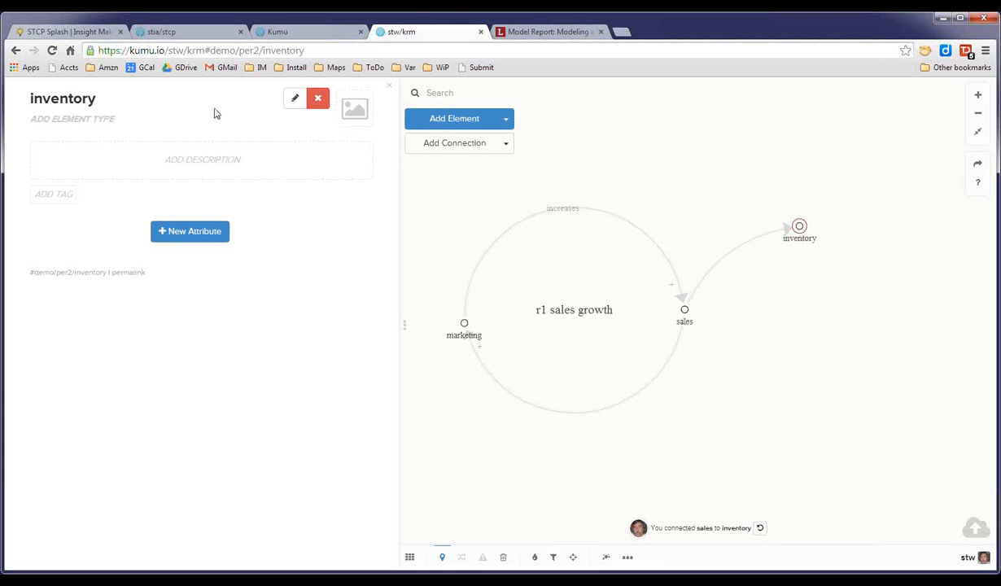
Set the connection type of the sales-to-inventory connection to -.
click(279, 122)
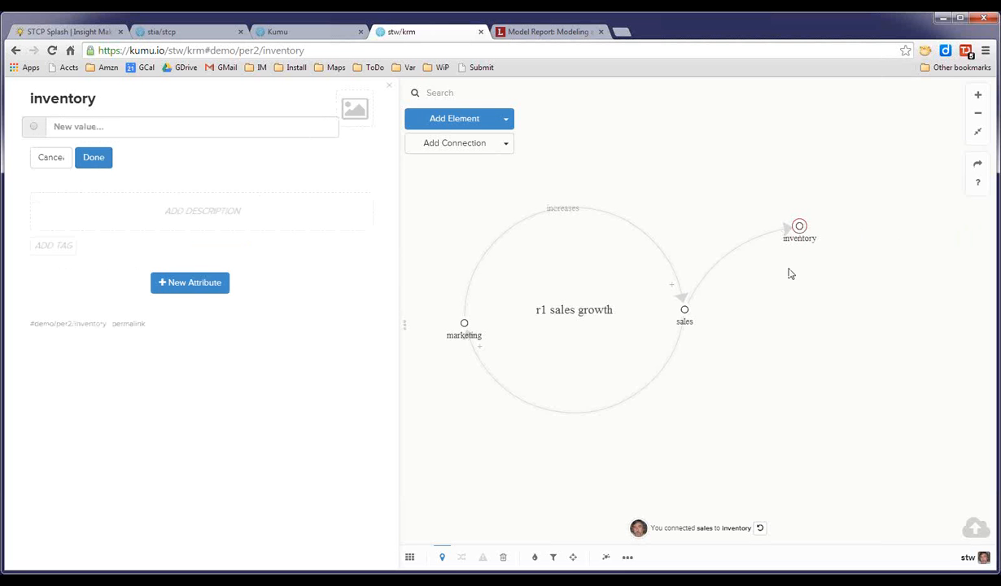
click(739, 253)
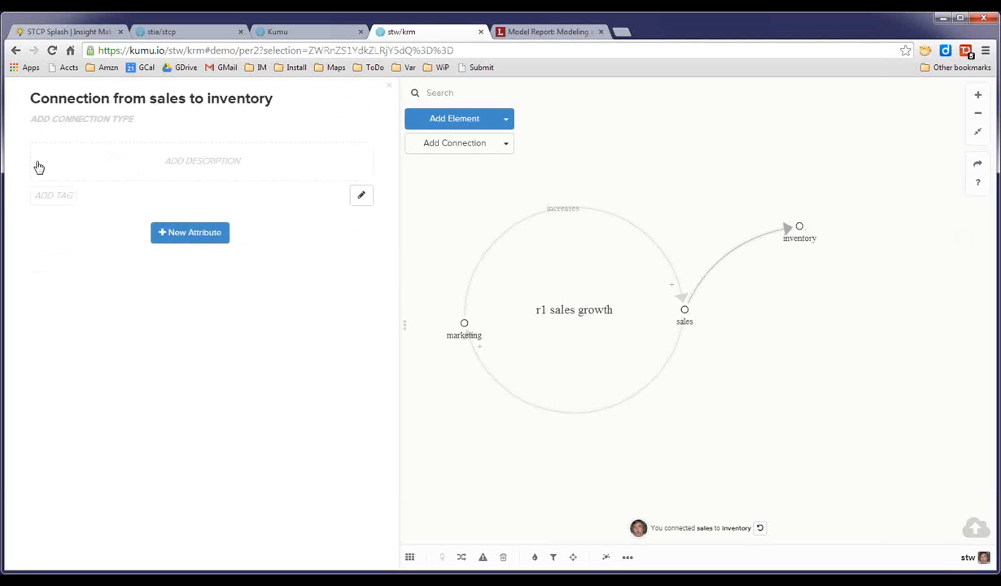
click(86, 122)
click(34, 137)
click(84, 191)
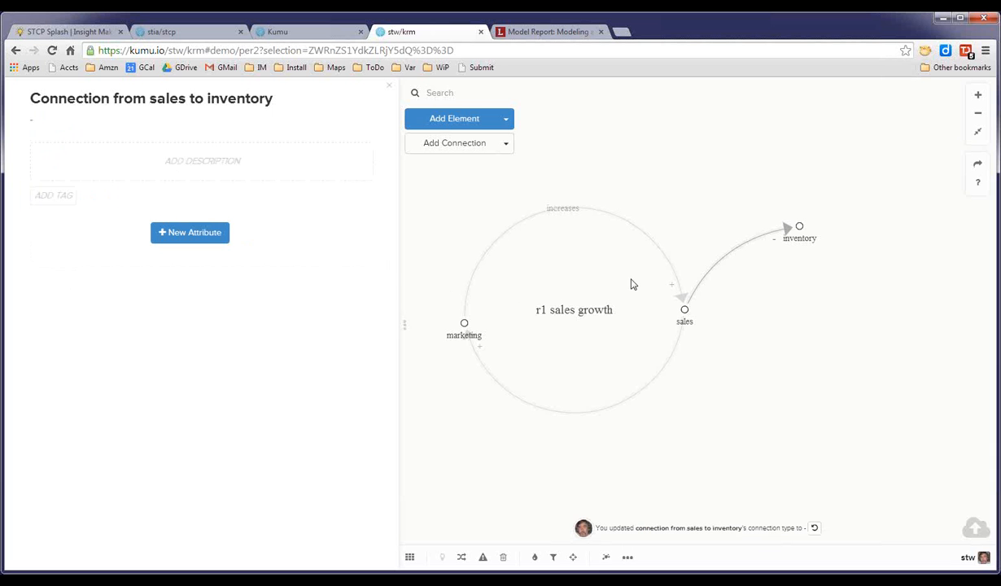
Reposition the inventory element slightly to the right.
click(800, 228)
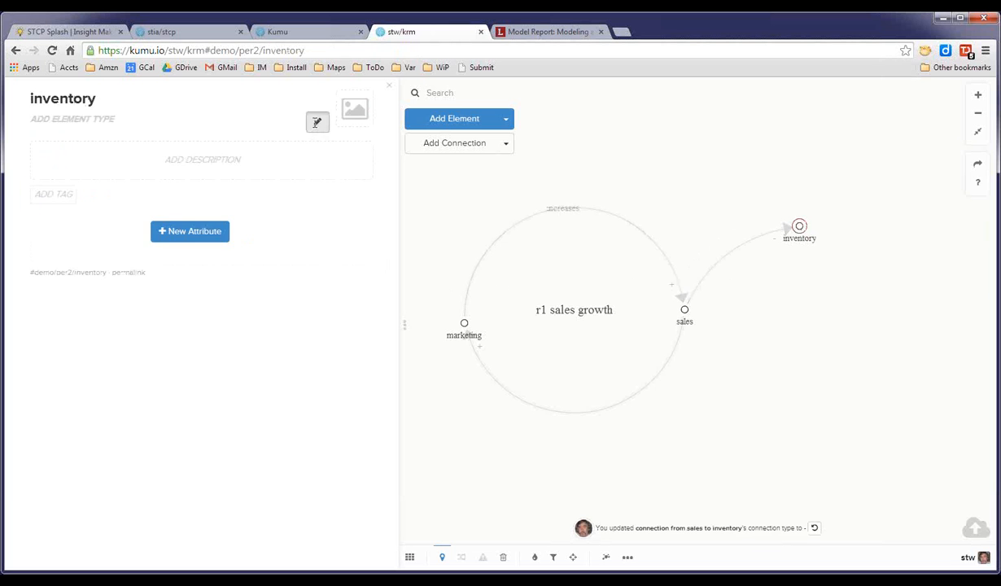
click(314, 122)
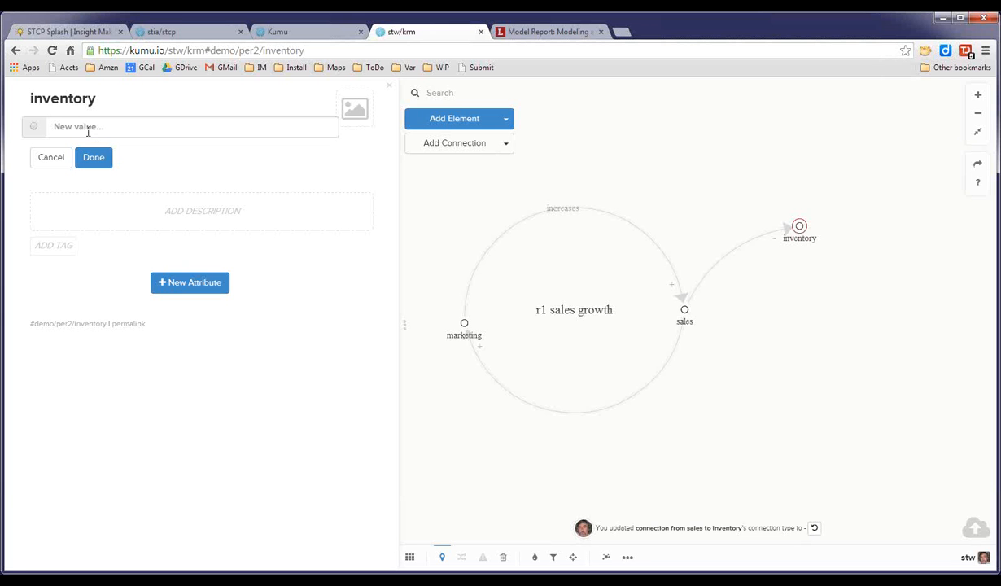
click(706, 322)
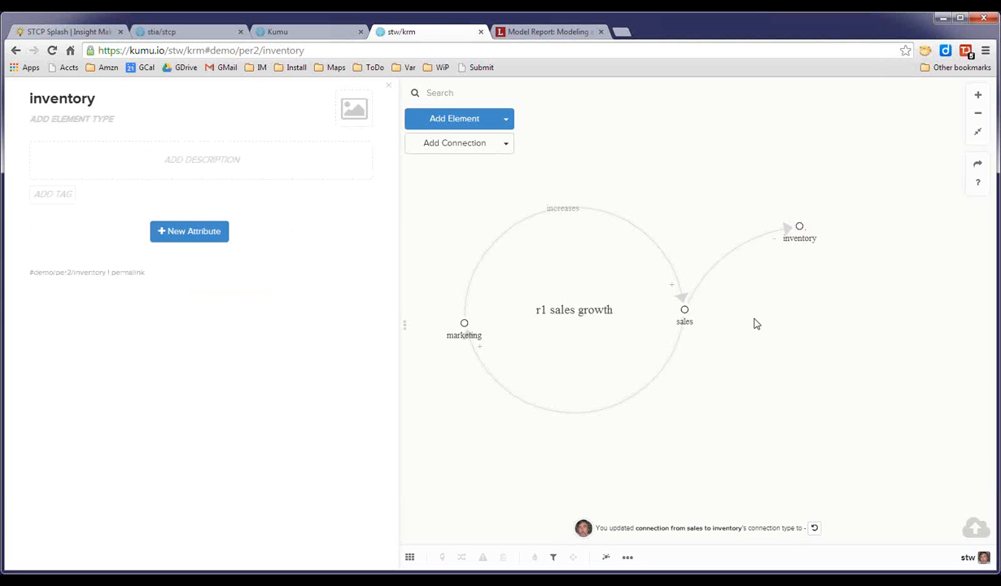
drag(805, 227, 820, 228)
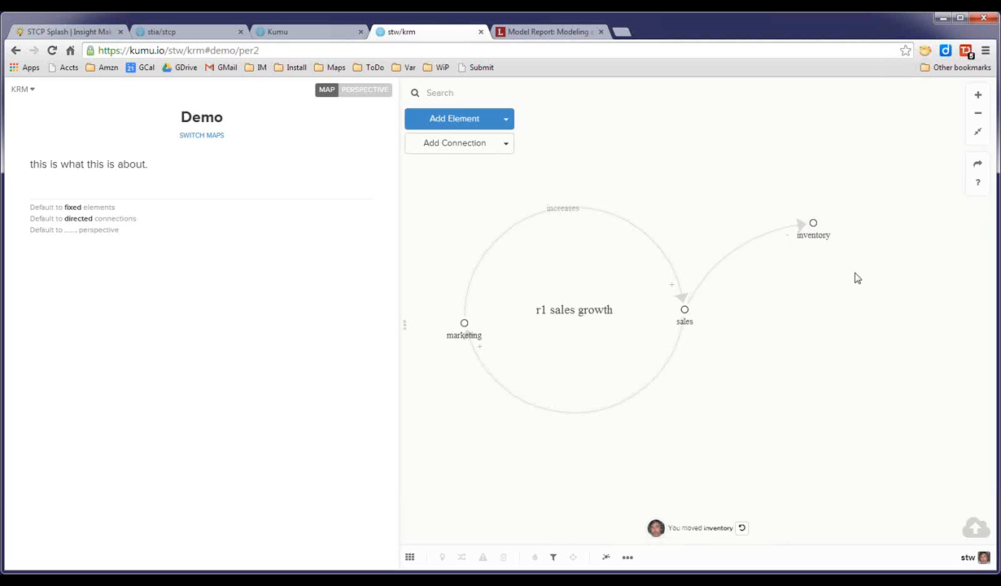
Draw a new connection out from inventory to create an element named 'shipment'.
drag(813, 223, 881, 335)
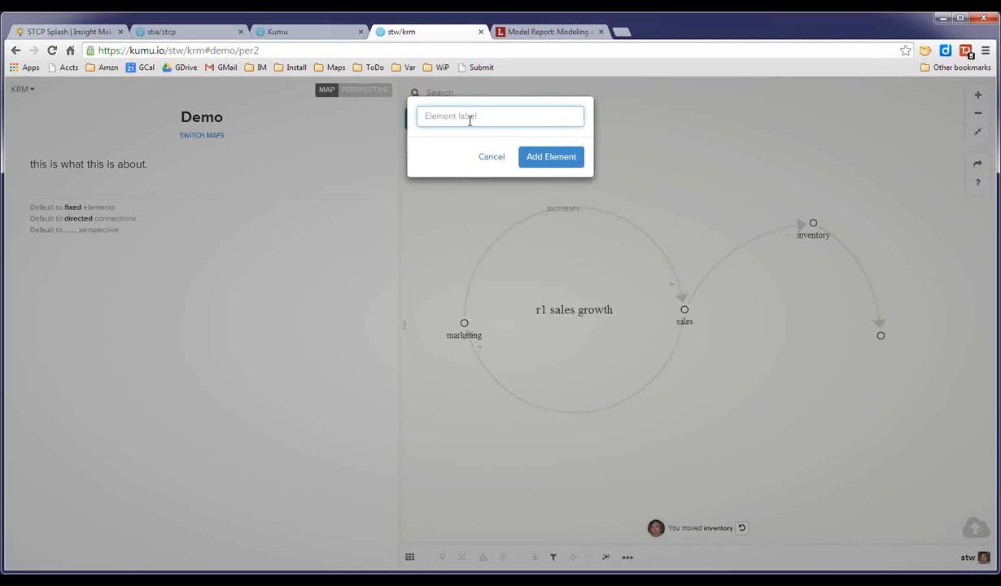
text(shipment)
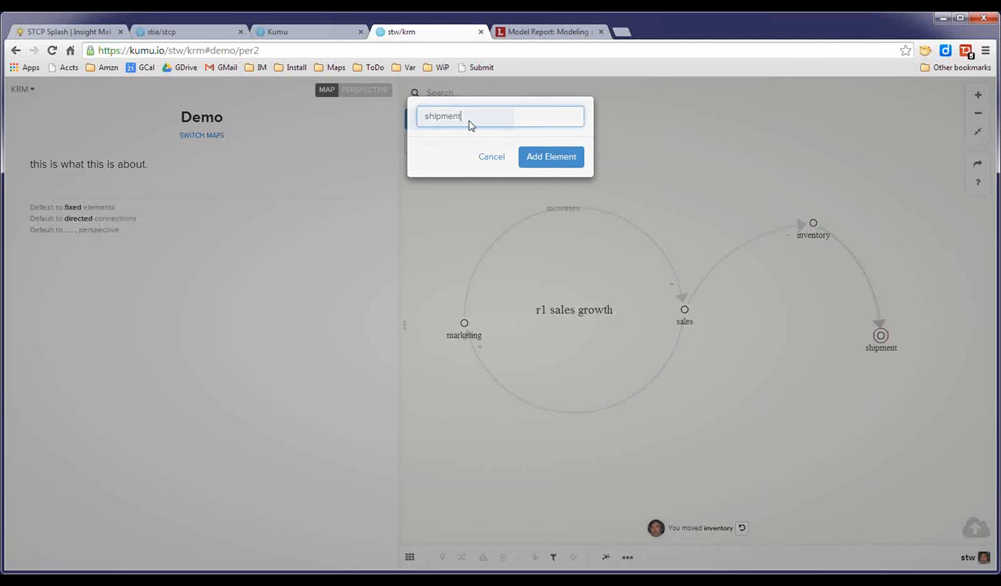
key(Return)
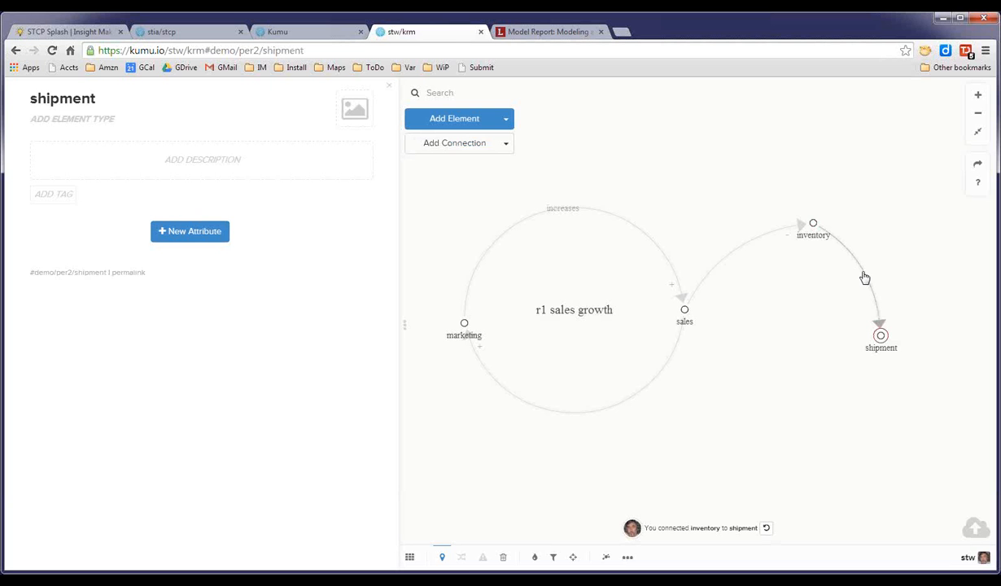
Set the connection type of the inventory-to-shipment connection to +.
click(861, 274)
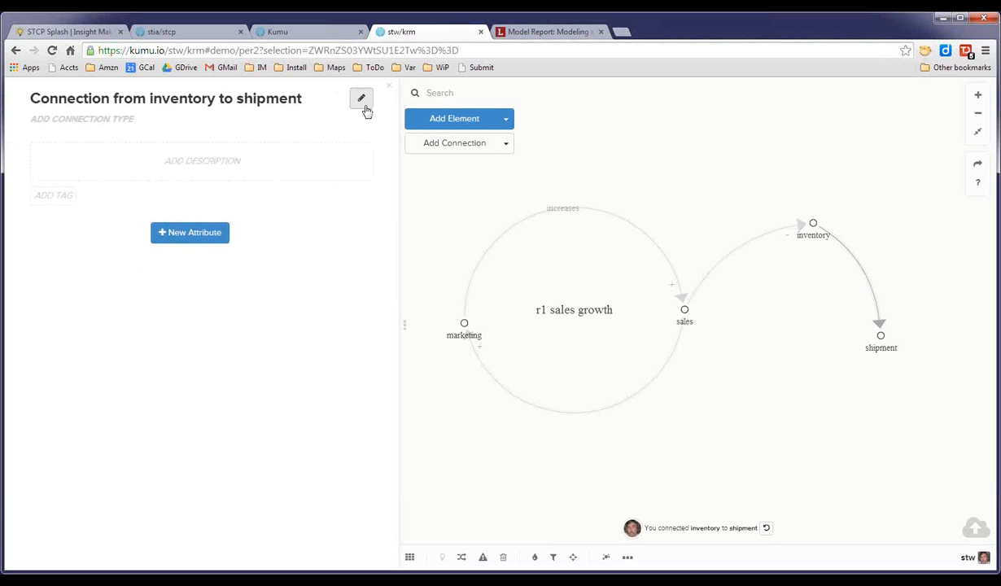
click(362, 124)
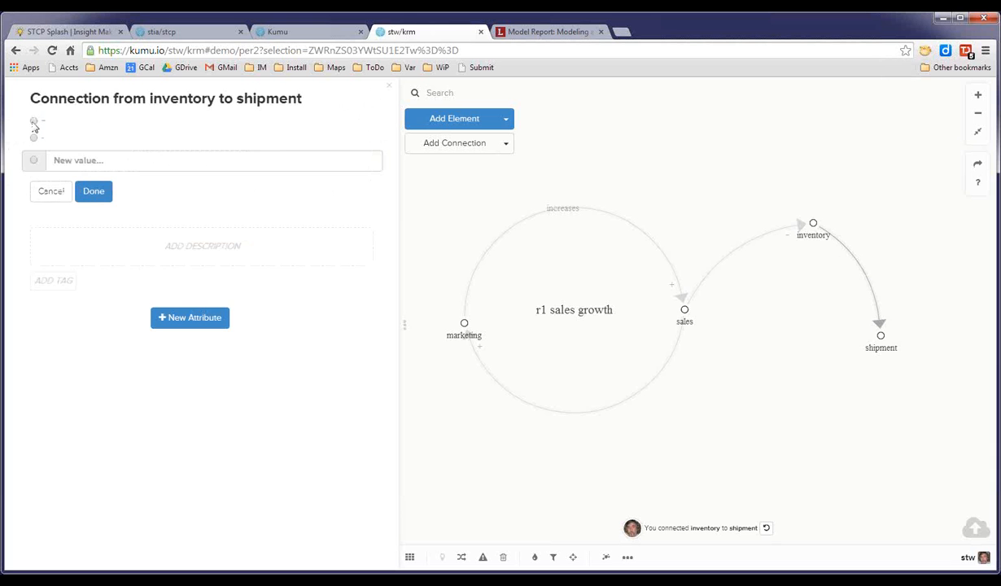
click(95, 194)
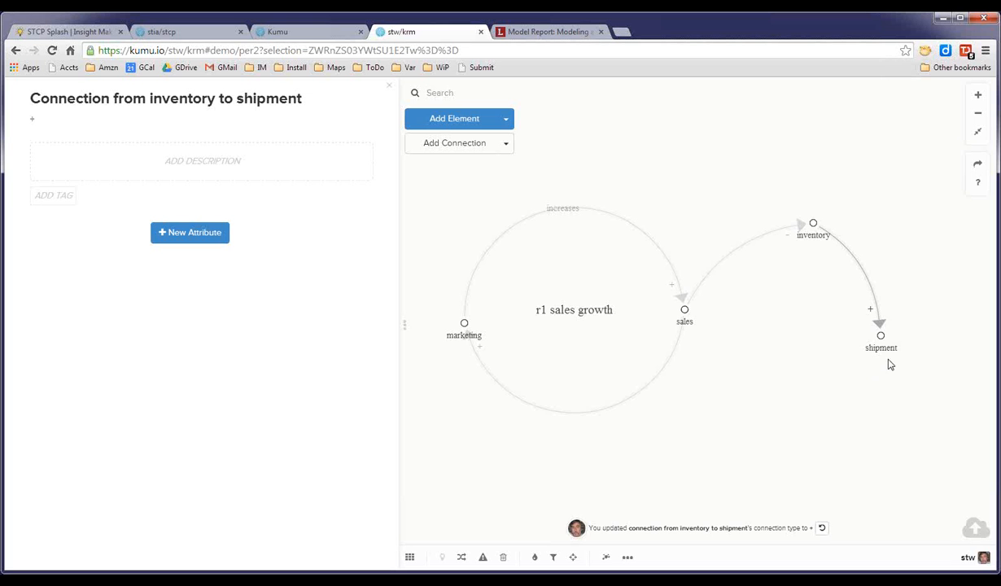
Connect shipment back to sales.
drag(881, 338, 682, 311)
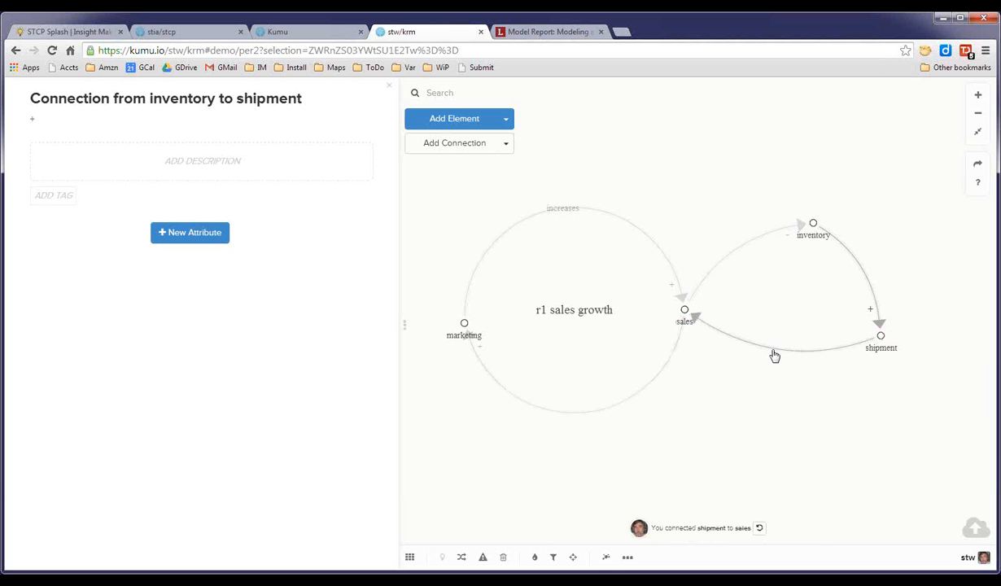
Set the connection type of the shipment-to-sales connection to +.
click(774, 356)
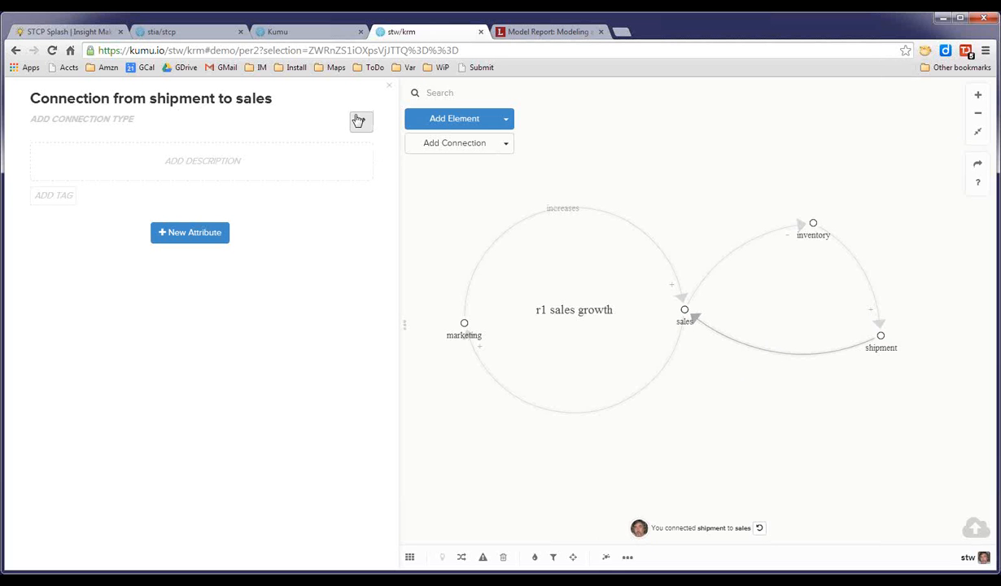
click(359, 122)
click(33, 120)
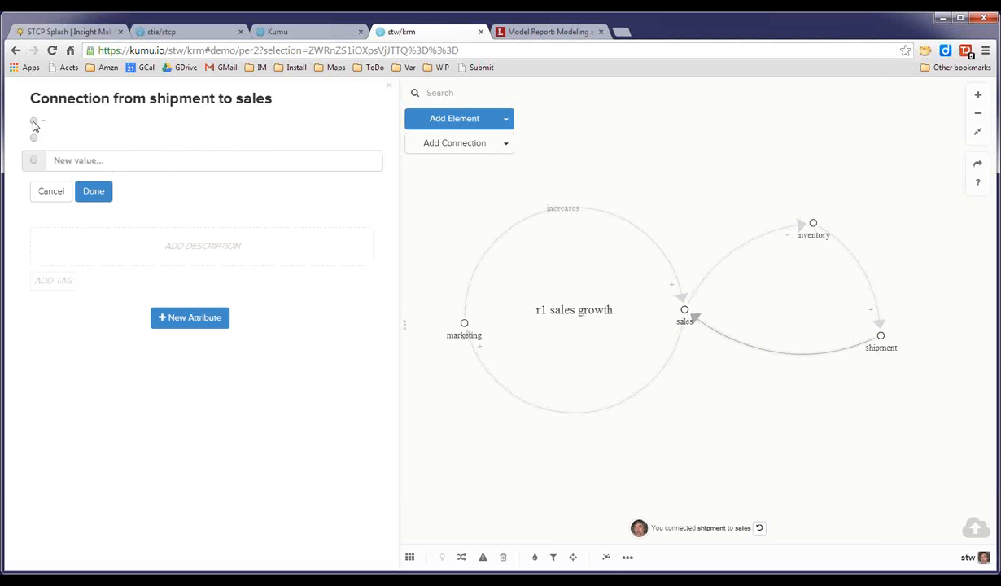
click(91, 190)
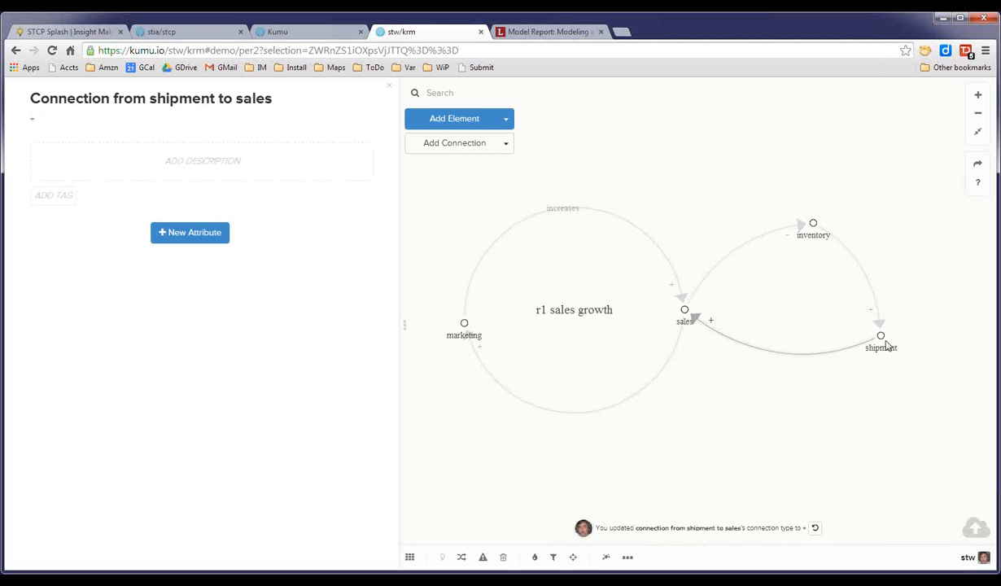
Reposition shipment and inventory and reshape their connections so the right-hand loop forms a round circle.
drag(881, 337, 843, 396)
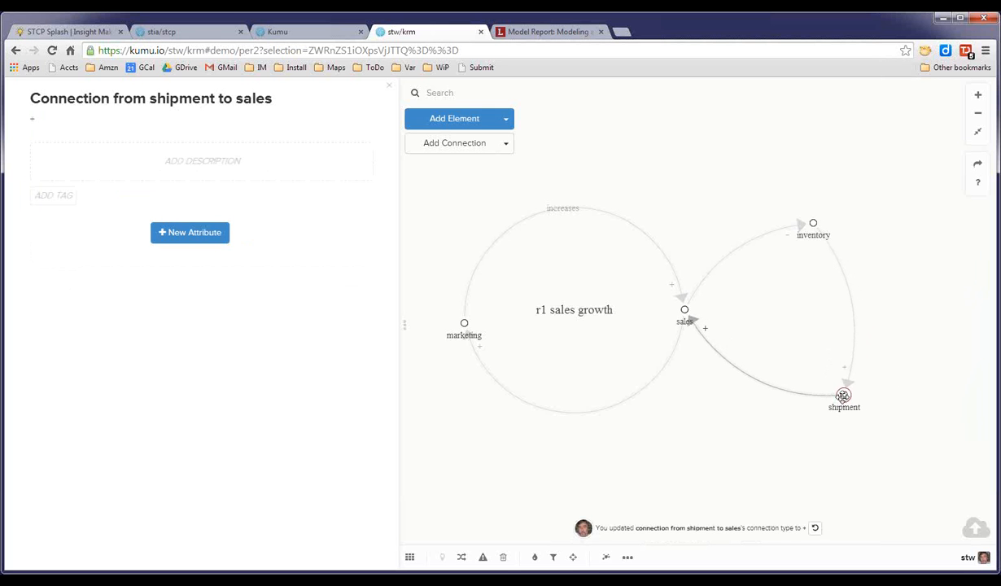
drag(813, 221, 838, 219)
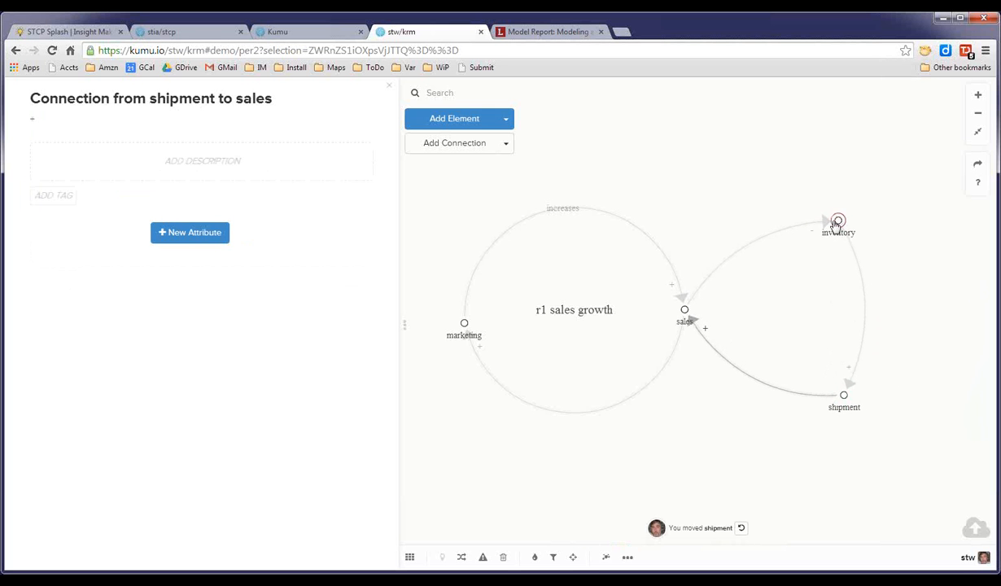
drag(864, 288, 887, 288)
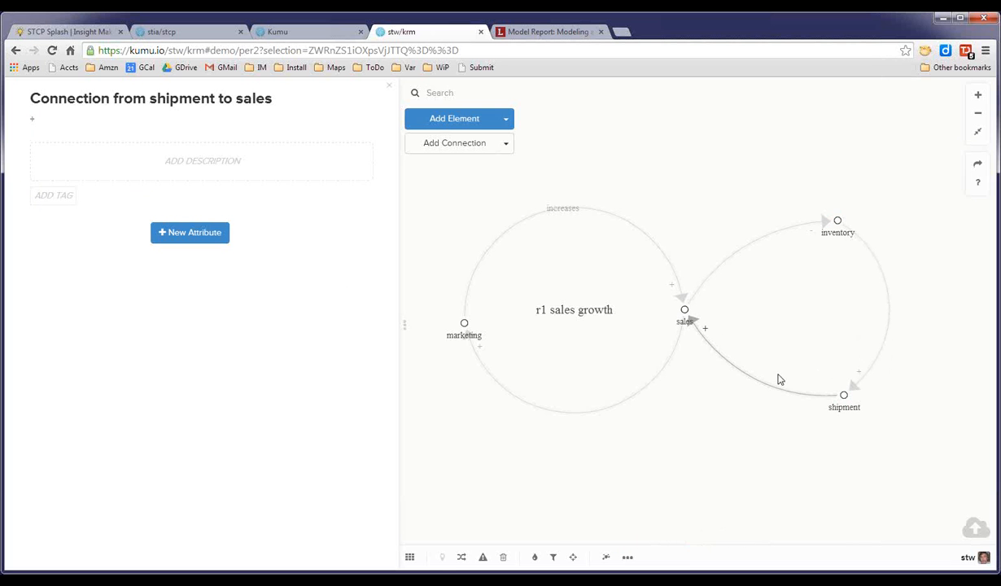
drag(774, 386, 765, 402)
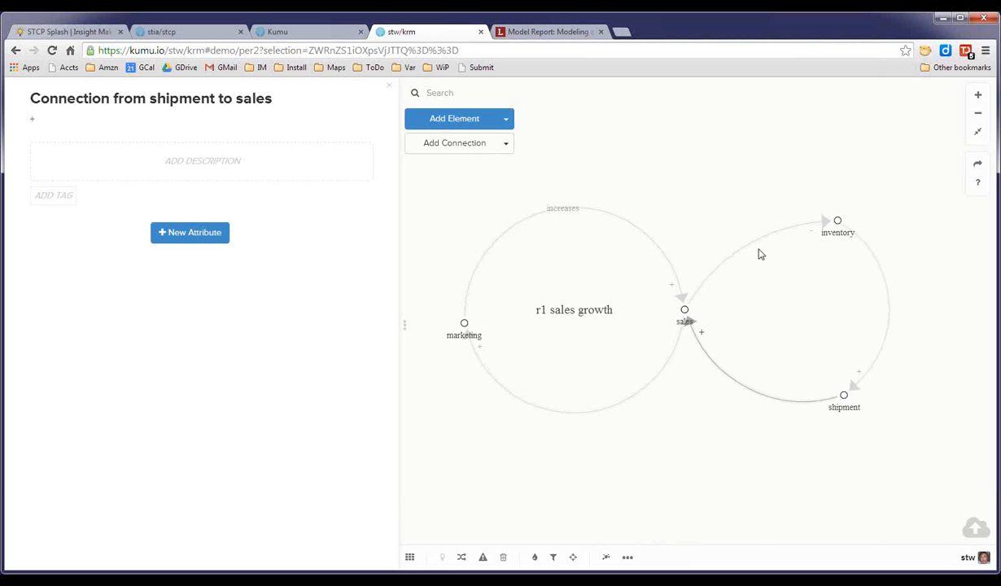
drag(753, 248, 731, 241)
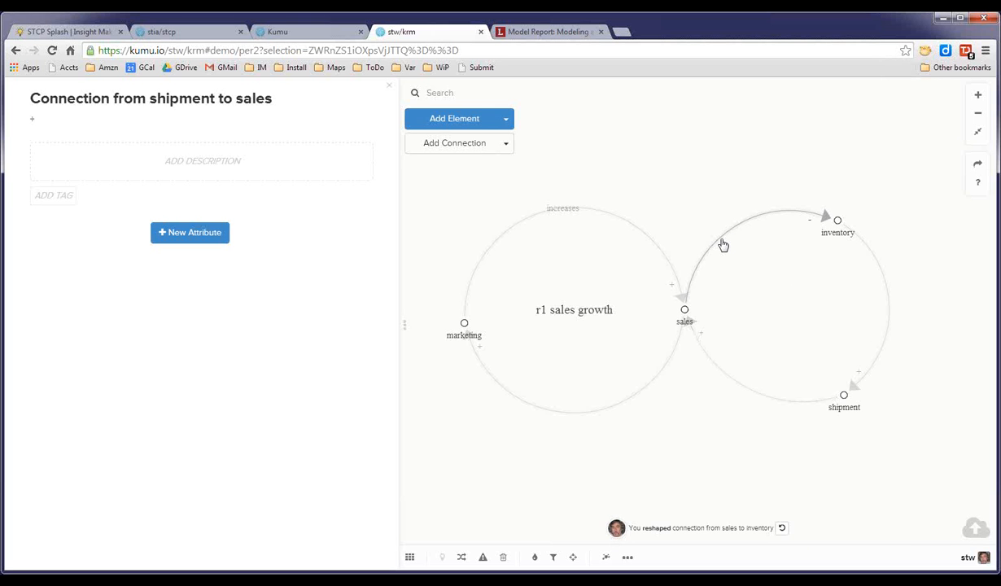
Select the three connections of the right-hand loop and add a loop named 'b2 delivery'.
click(723, 245)
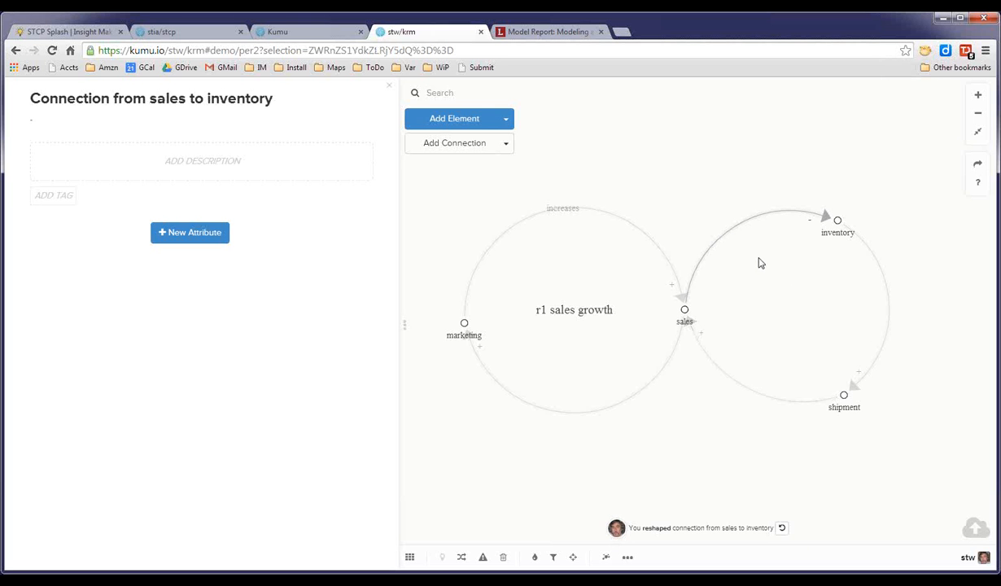
shift+click(879, 274)
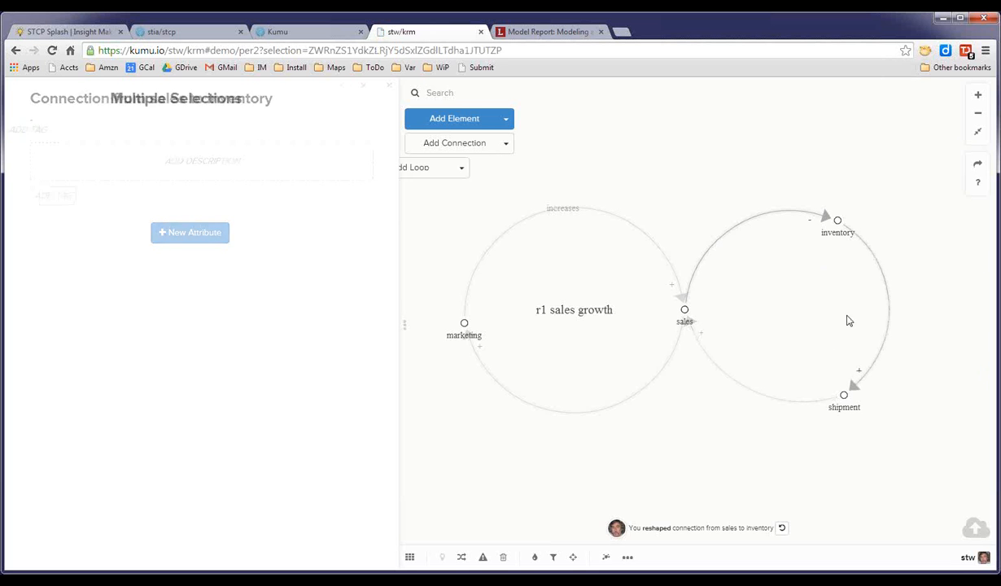
shift+click(773, 401)
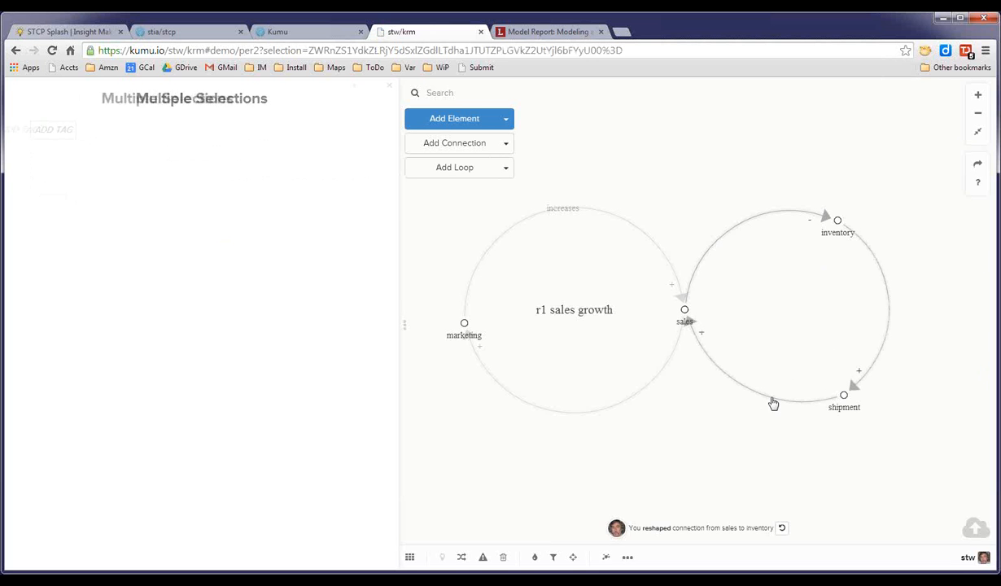
click(458, 169)
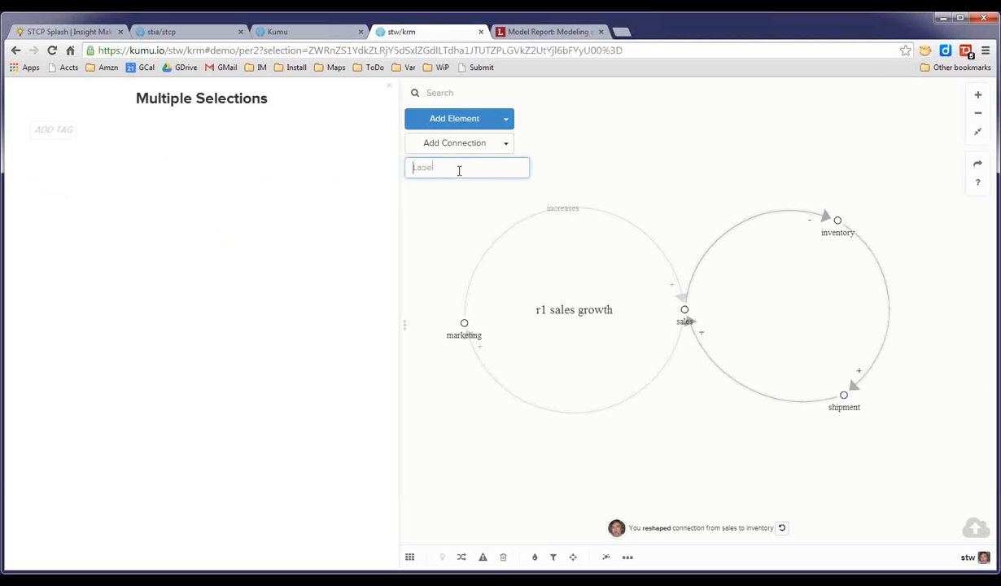
text(b)
text(ery)
key(Return)
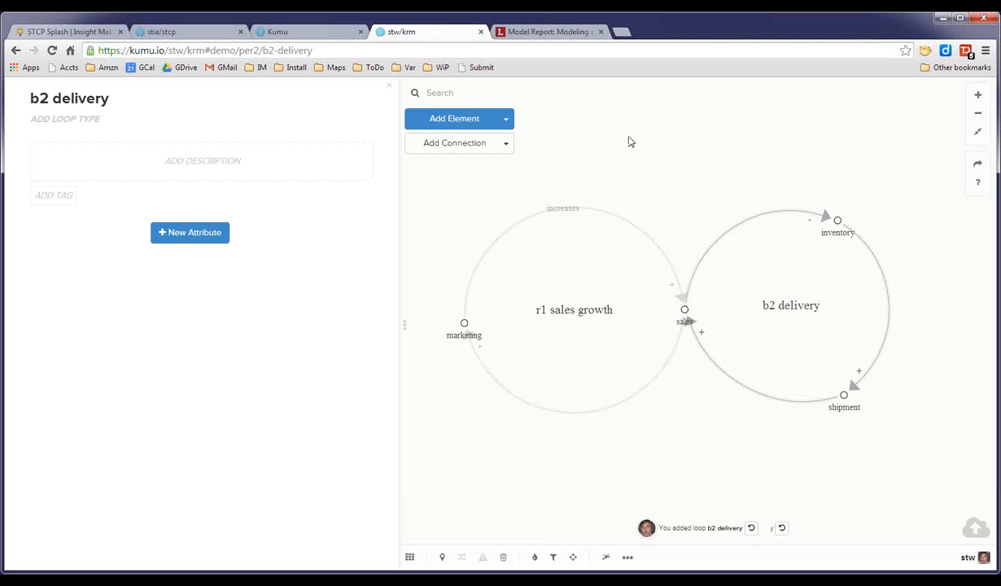
click(634, 153)
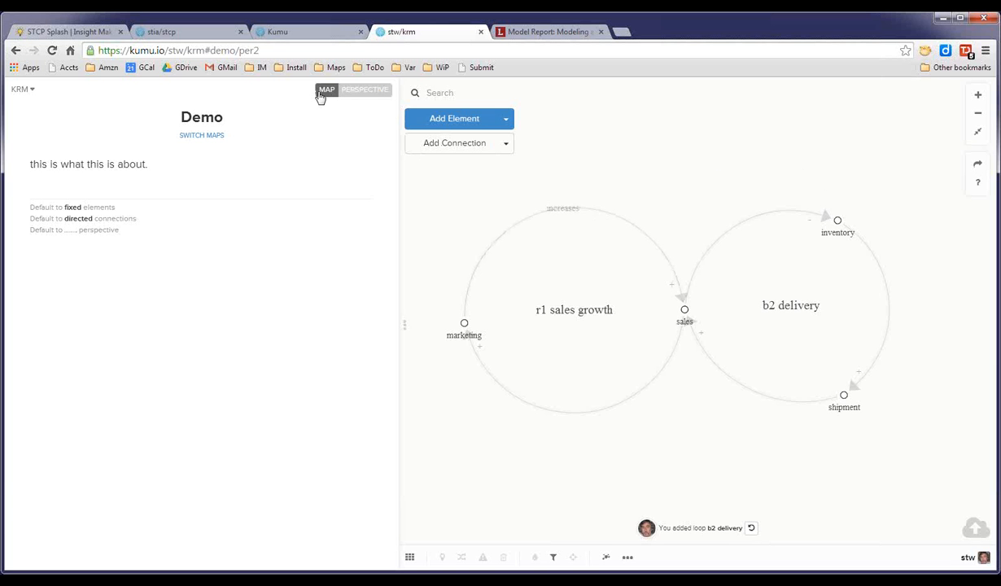
View the per2 perspective settings, then switch to the Relationship Development map.
click(352, 90)
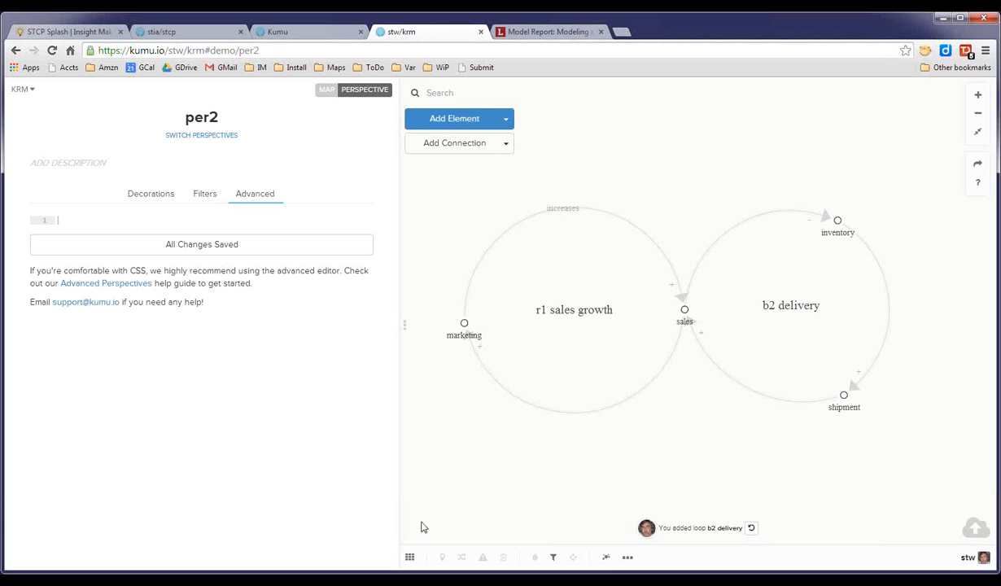
click(408, 560)
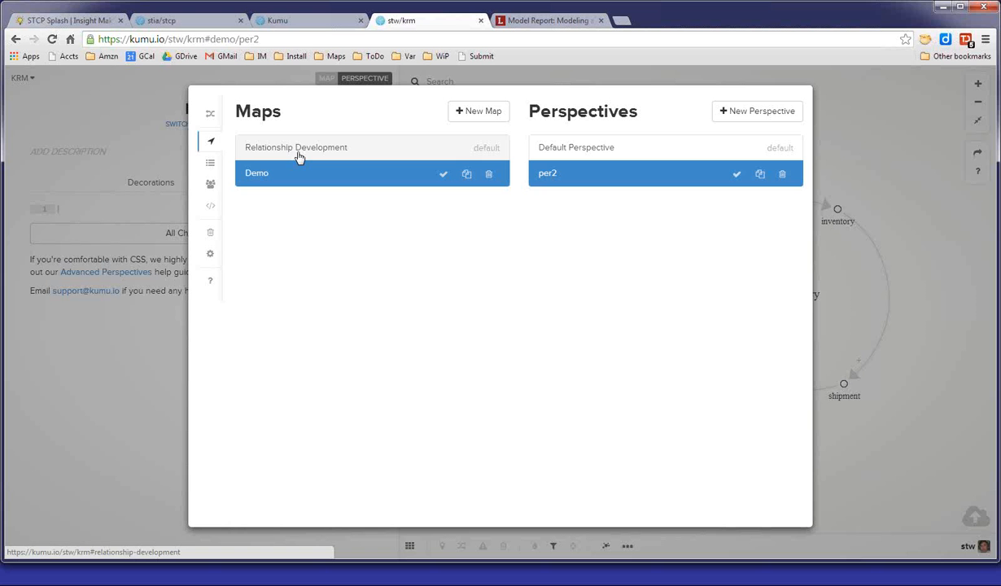
click(300, 157)
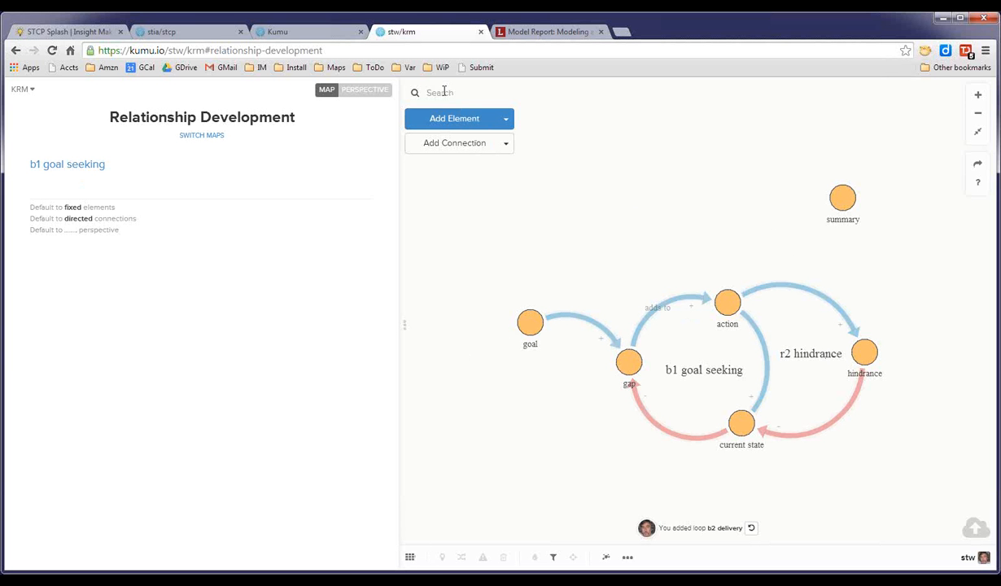
Add the existing sales element to the Relationship Development map and remove it again.
click(450, 118)
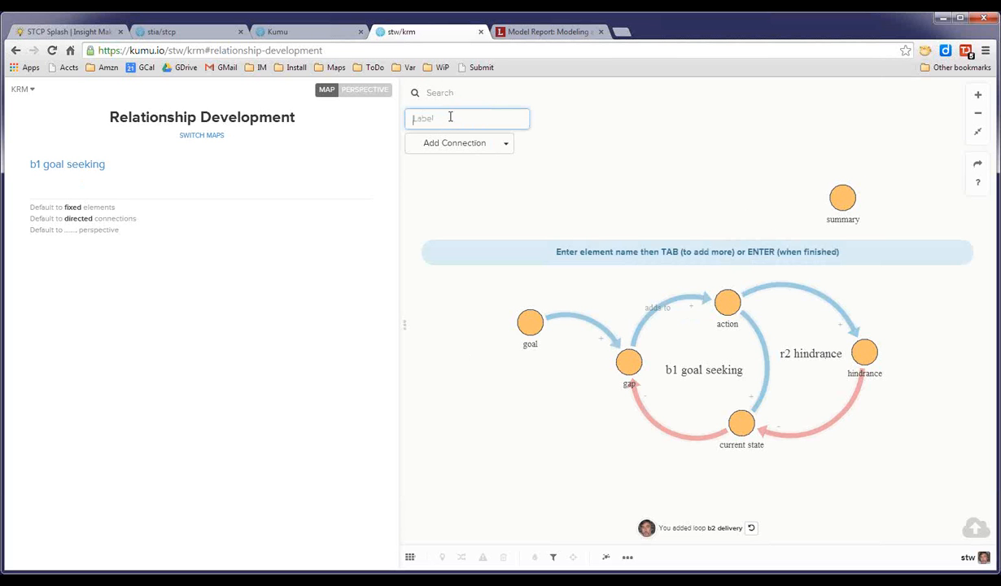
text(sa)
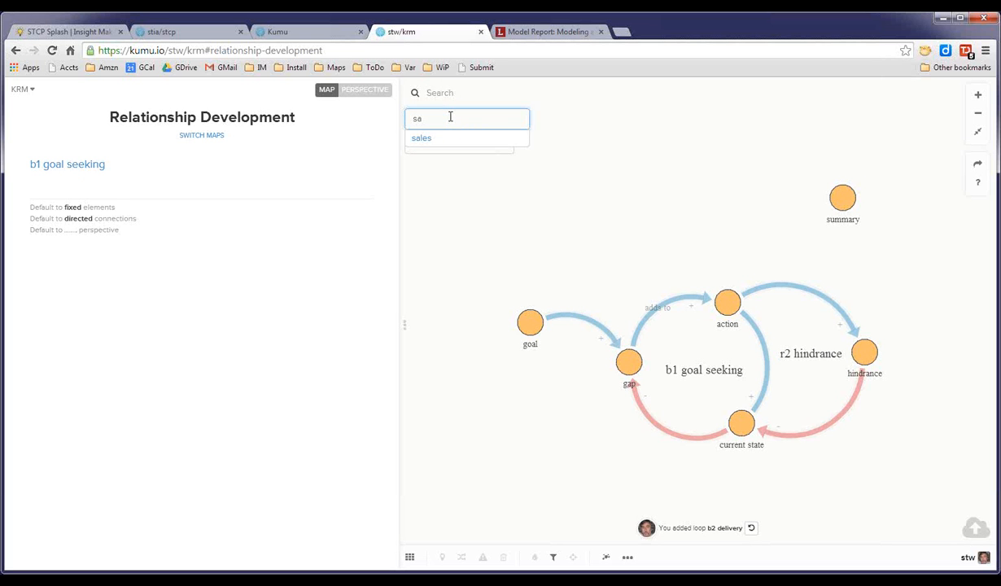
click(421, 137)
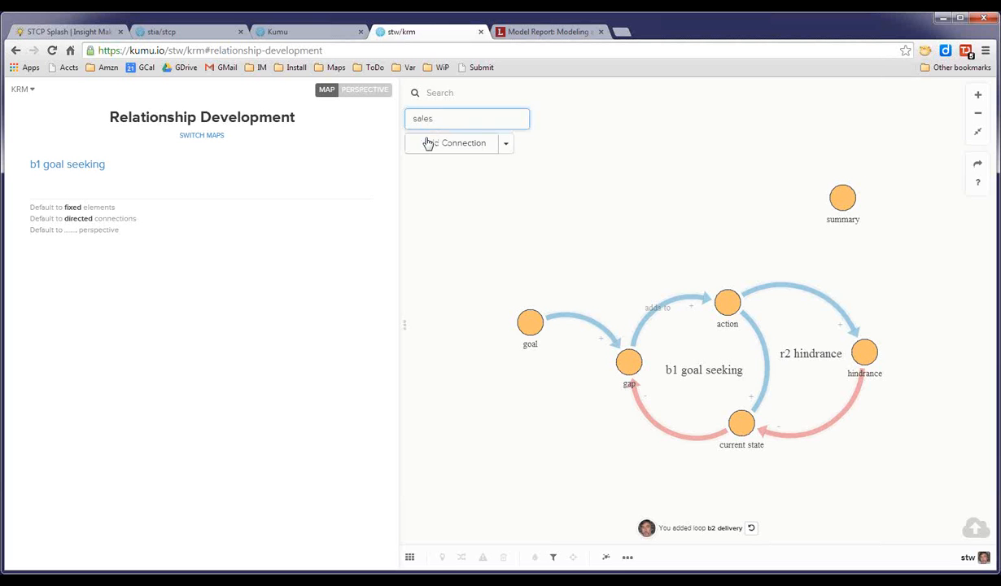
key(Return)
drag(695, 307, 657, 191)
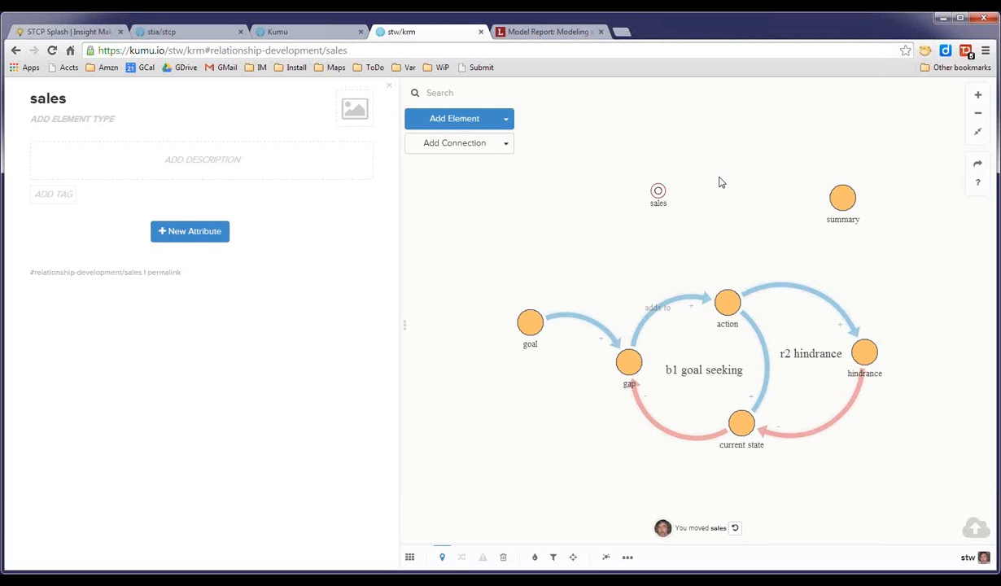
click(714, 198)
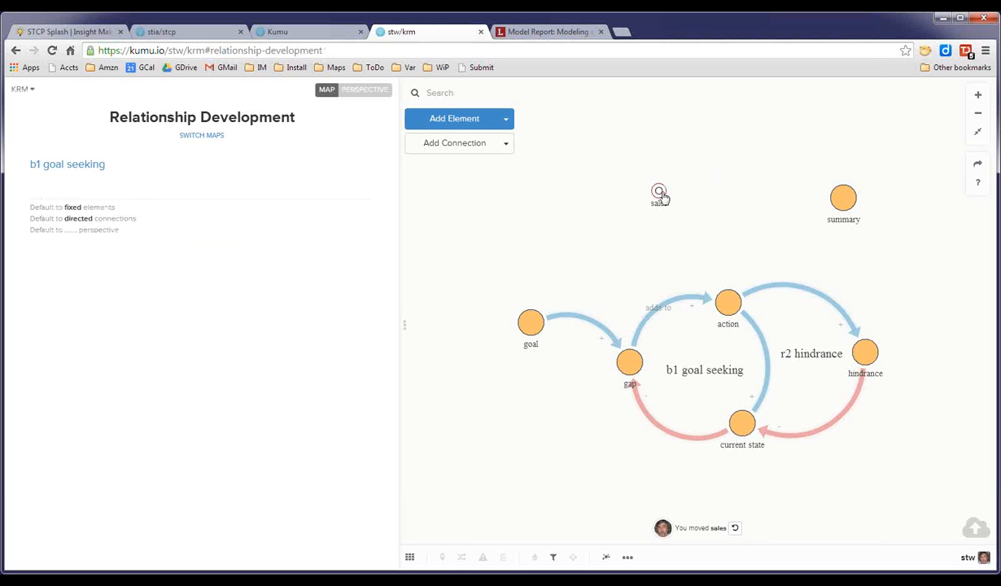
click(659, 193)
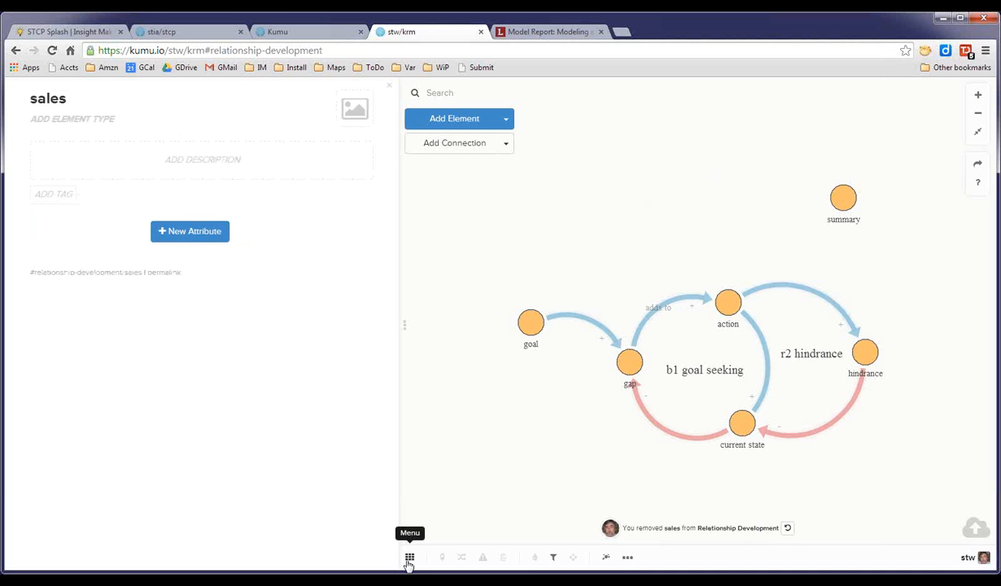
Return to the Demo map and make per2 its default perspective.
click(409, 559)
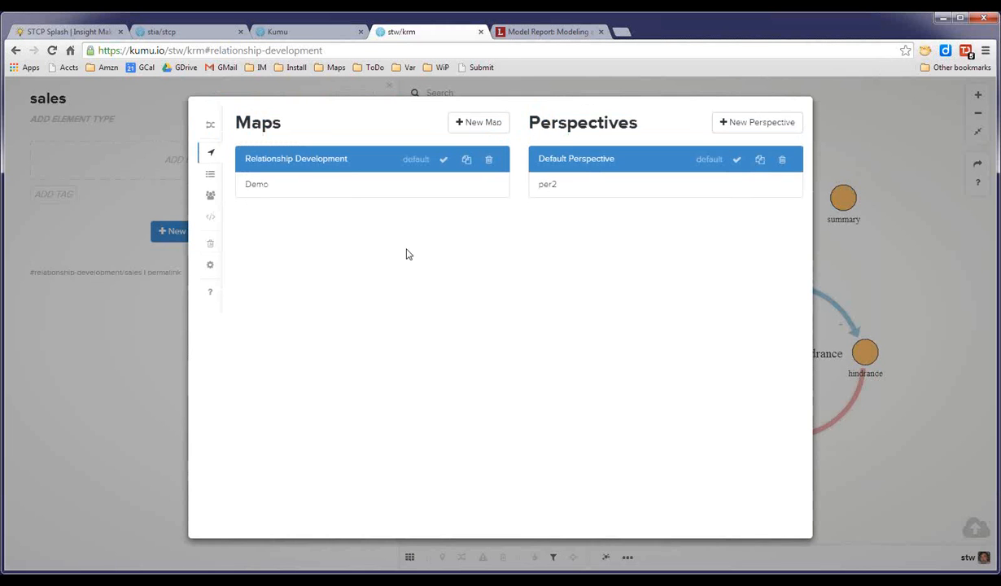
click(259, 185)
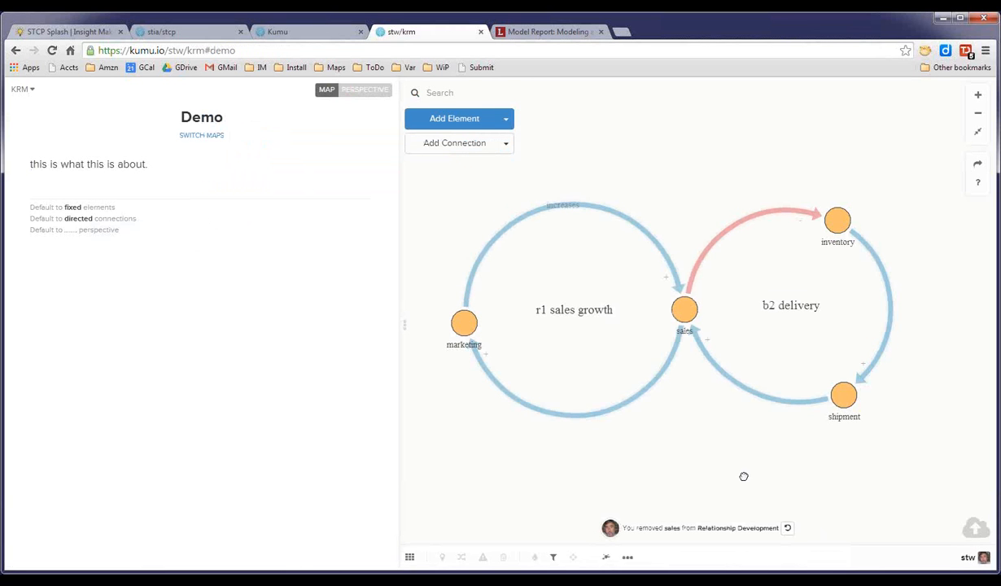
click(410, 557)
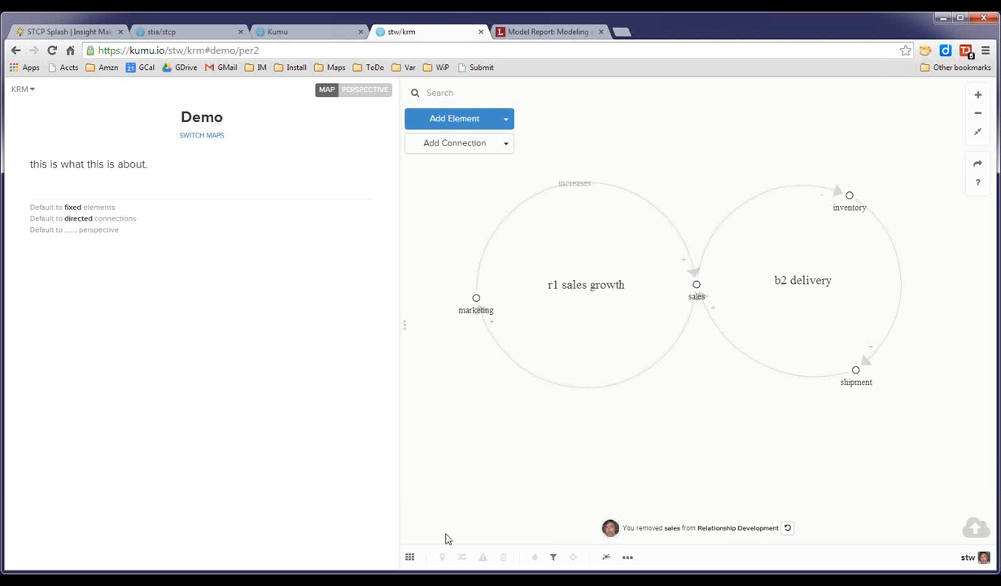
click(410, 557)
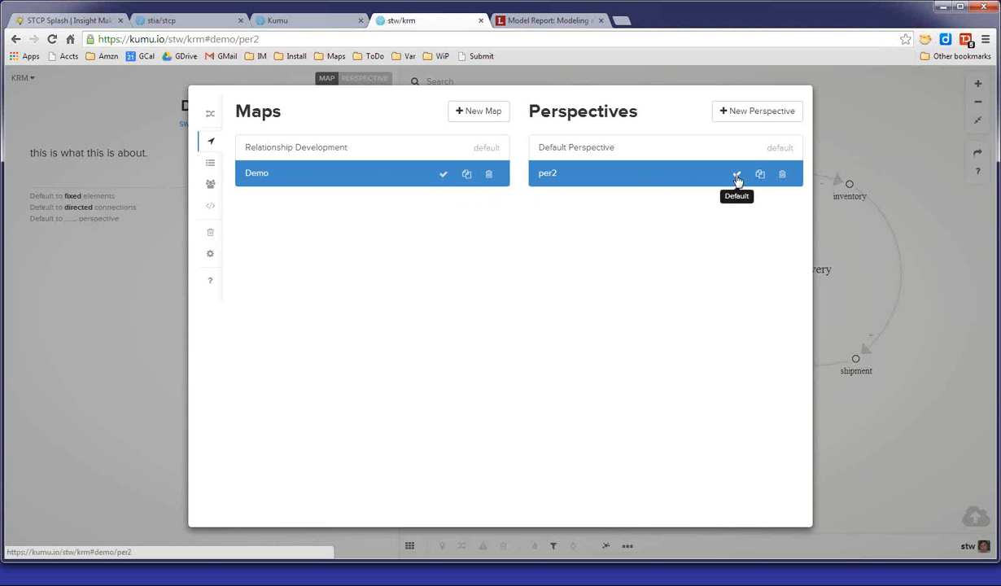
click(736, 175)
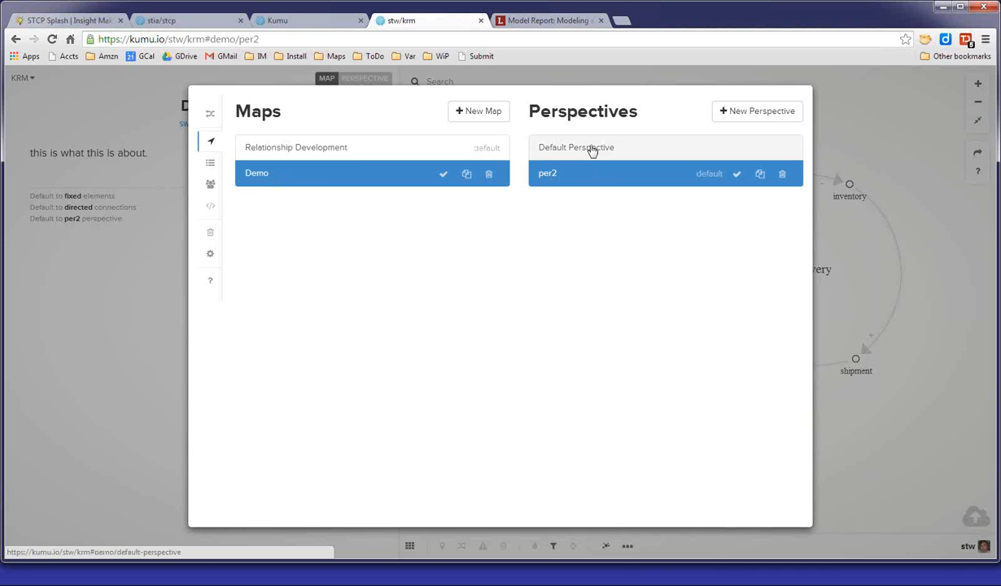
click(865, 178)
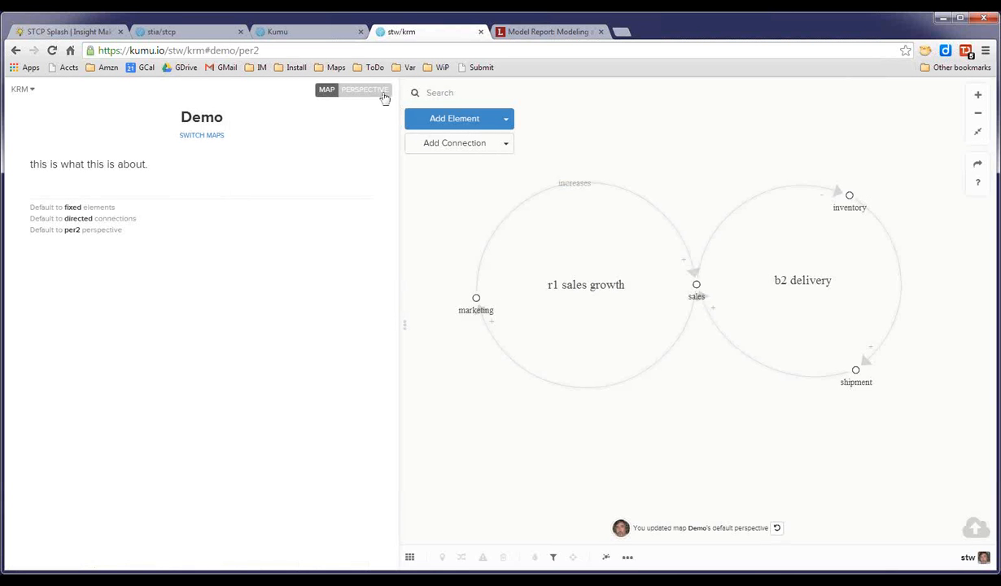
Open the per2 perspective and decorate all elements with a fixed size of 20 and a light green colour.
click(369, 94)
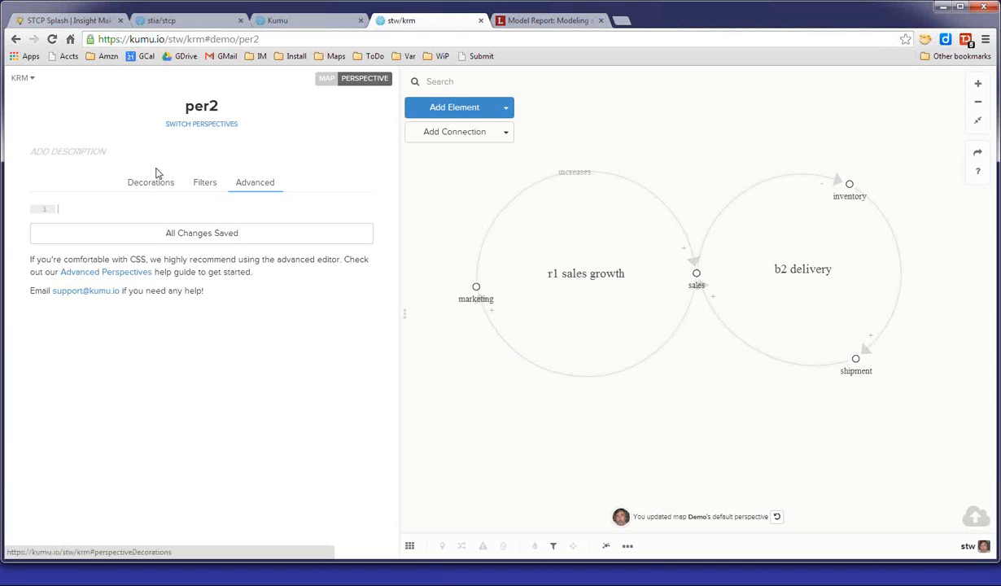
click(151, 182)
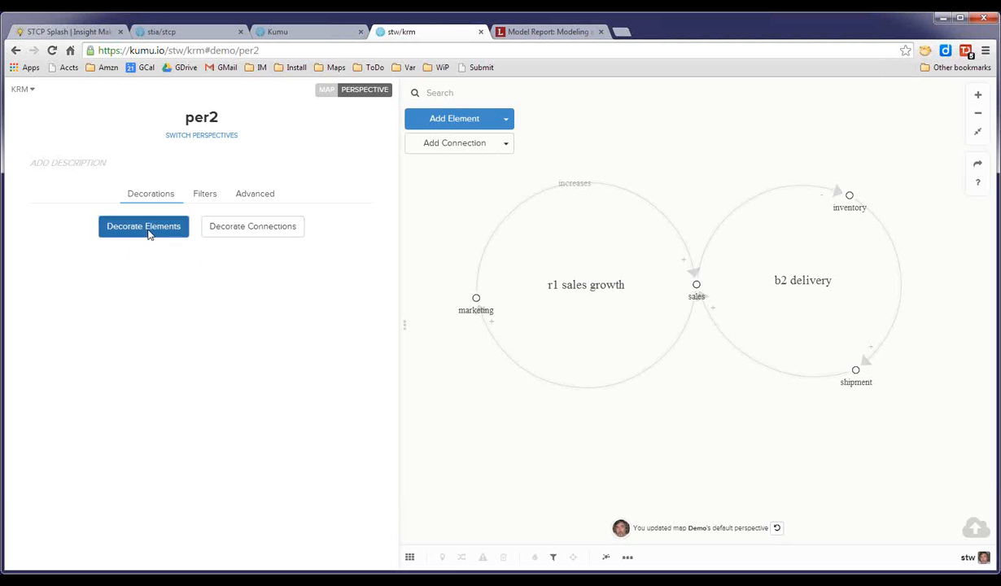
click(147, 232)
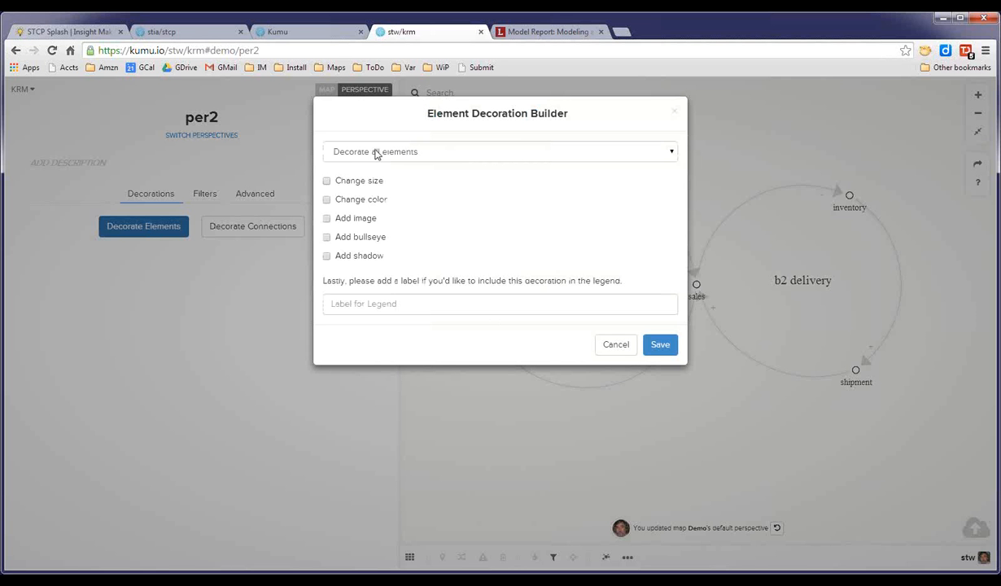
click(327, 181)
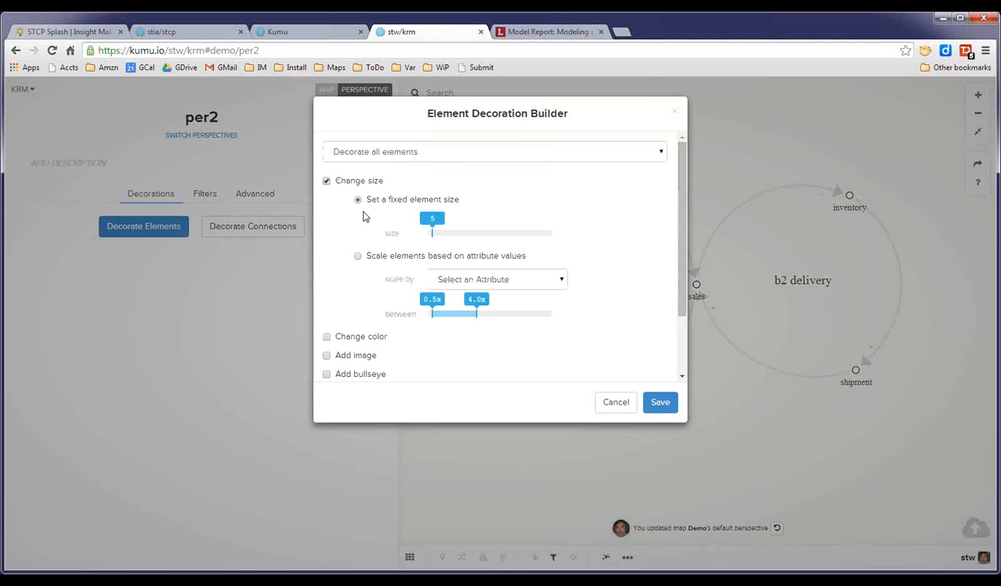
drag(433, 226, 454, 229)
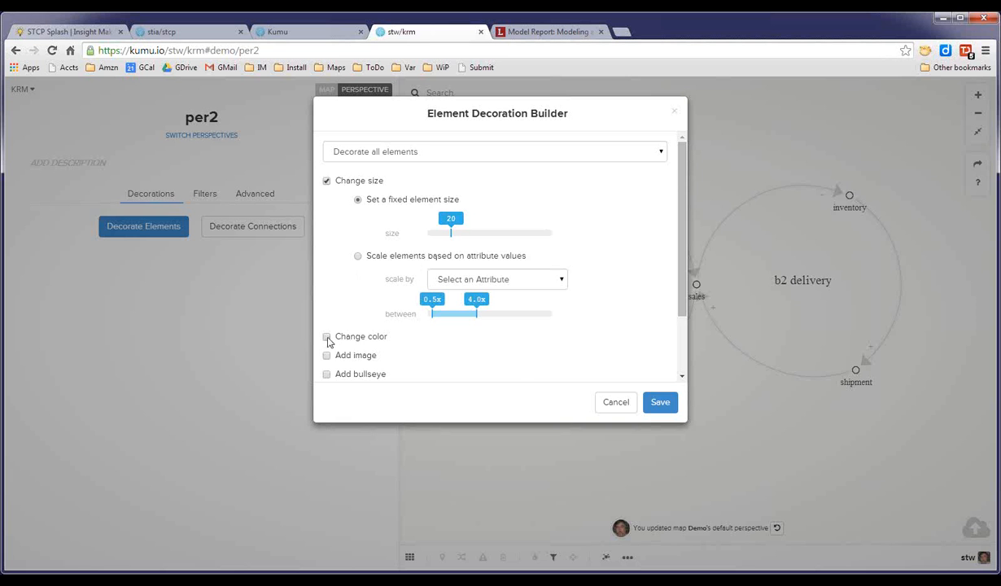
click(327, 337)
scroll(635, 311, down, 2)
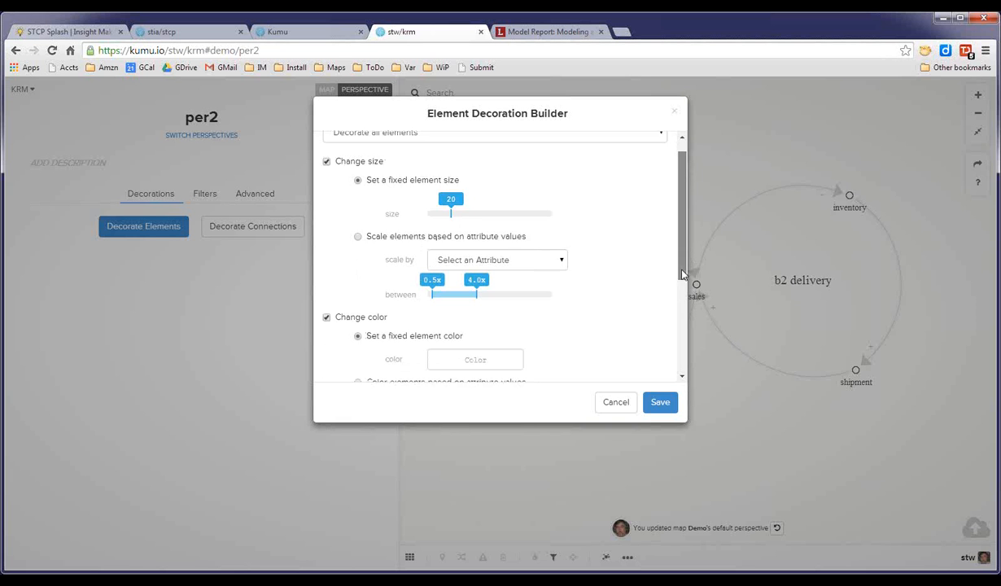
click(488, 303)
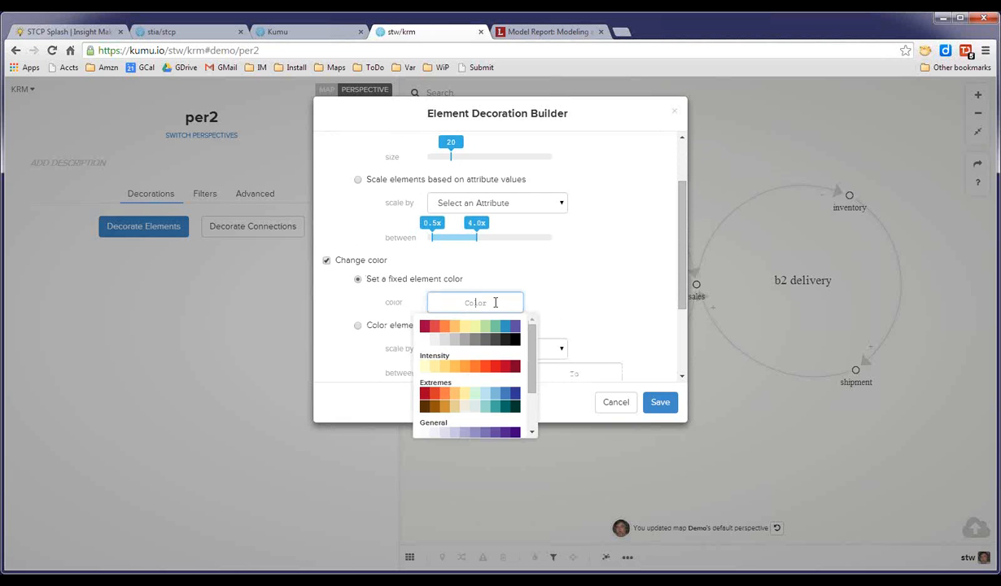
click(484, 327)
click(661, 405)
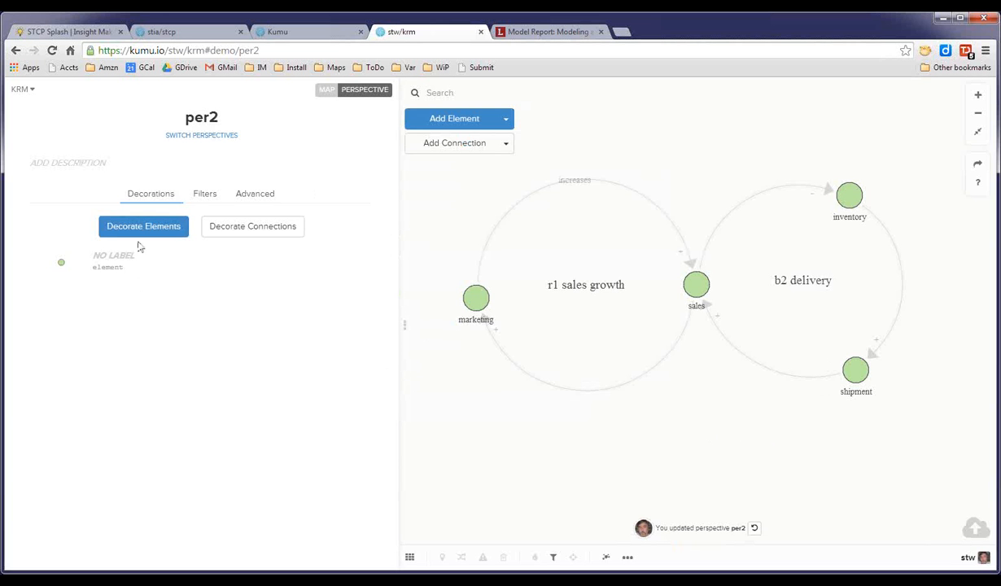
Add a connection decoration for Loop Type is '+' with width 6 and colour #3596c0.
click(247, 228)
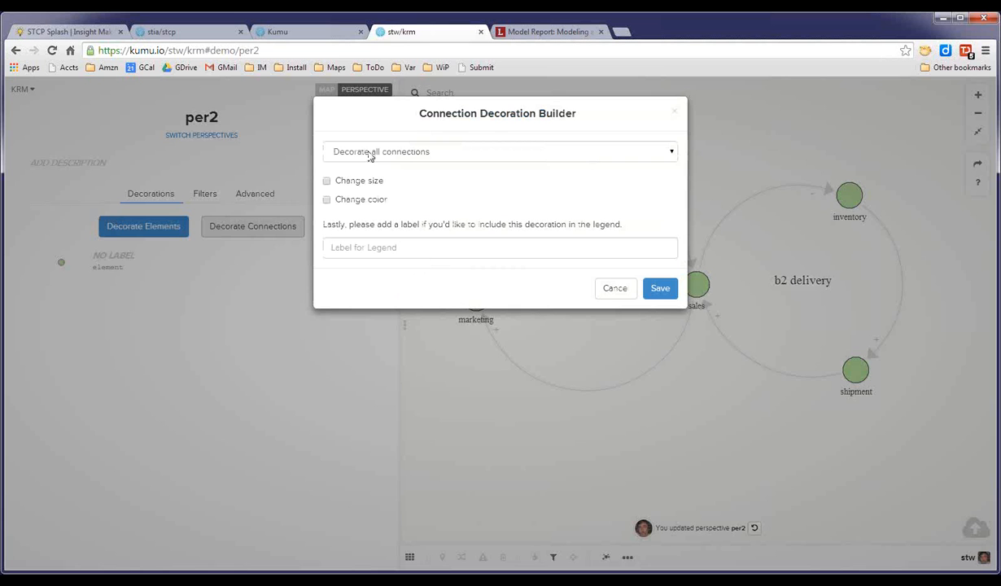
click(407, 151)
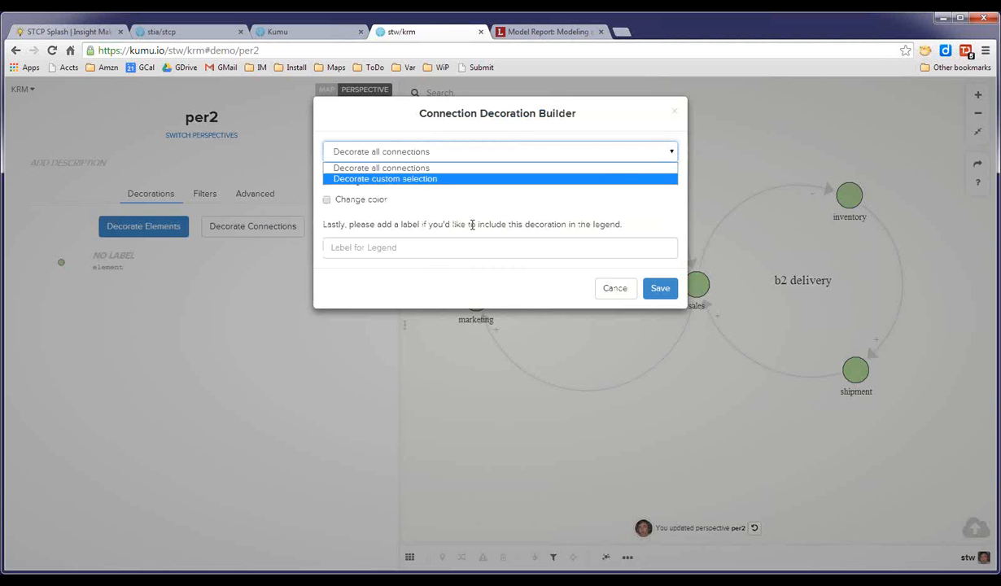
click(470, 272)
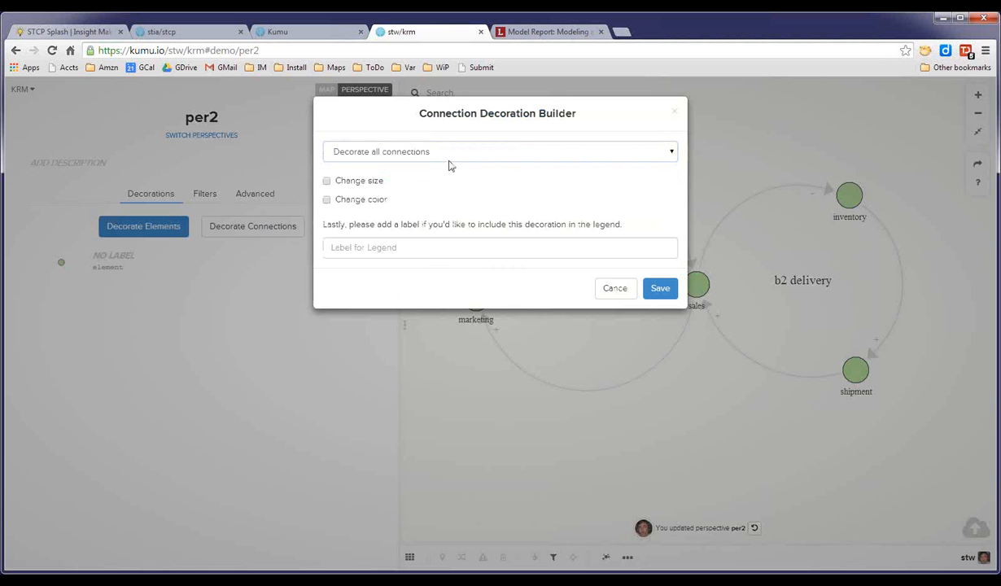
click(669, 155)
click(628, 178)
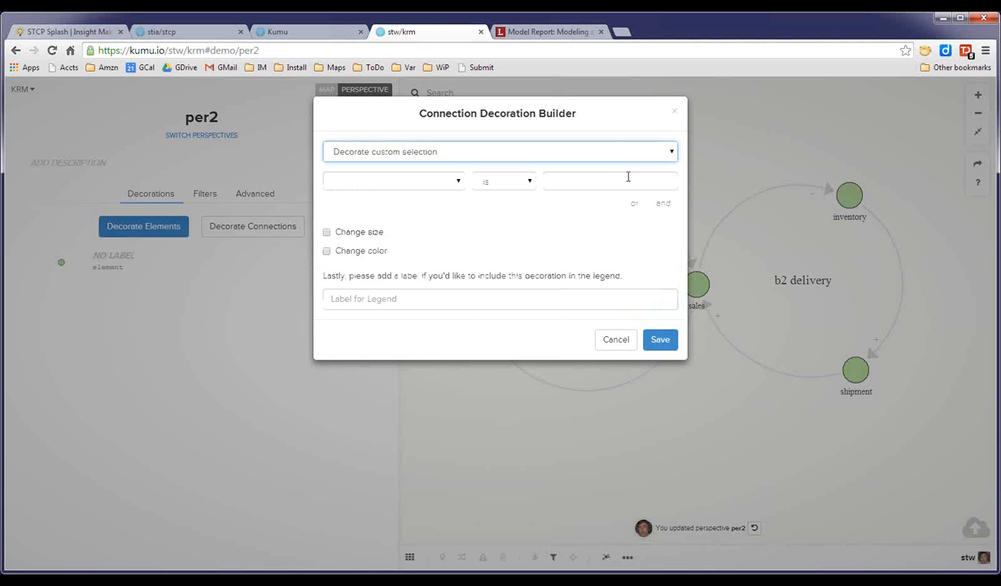
click(456, 180)
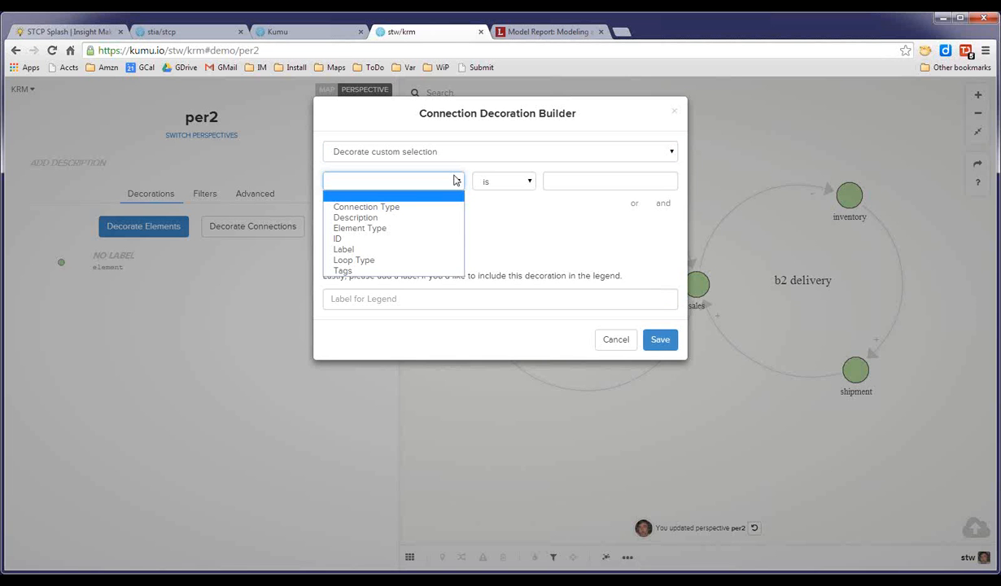
click(397, 260)
click(553, 180)
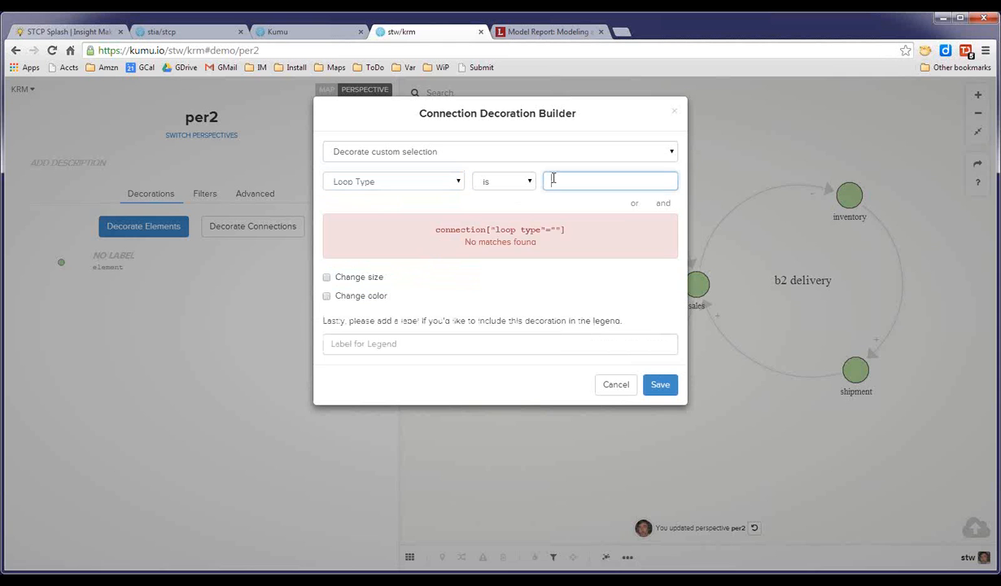
text(+)
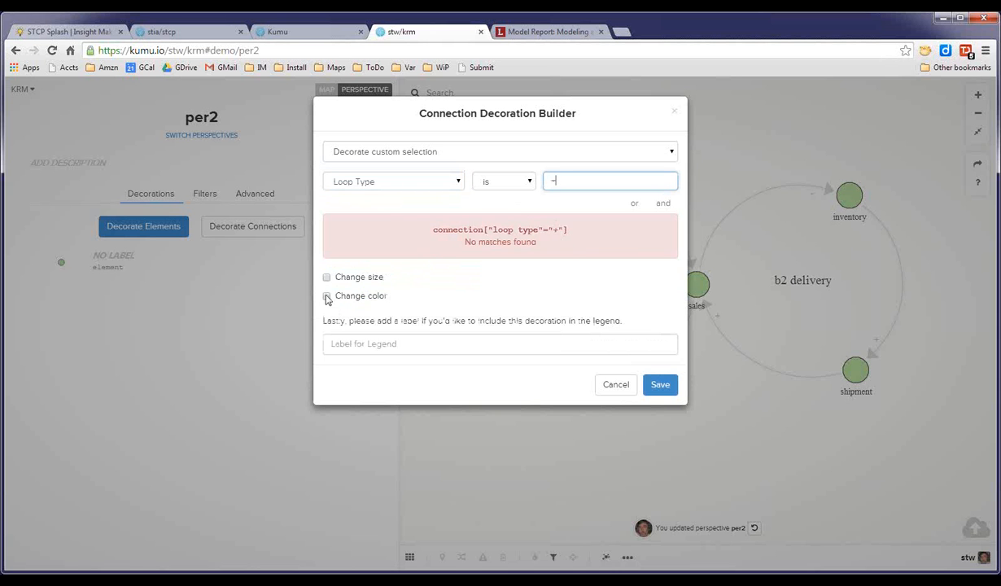
click(326, 296)
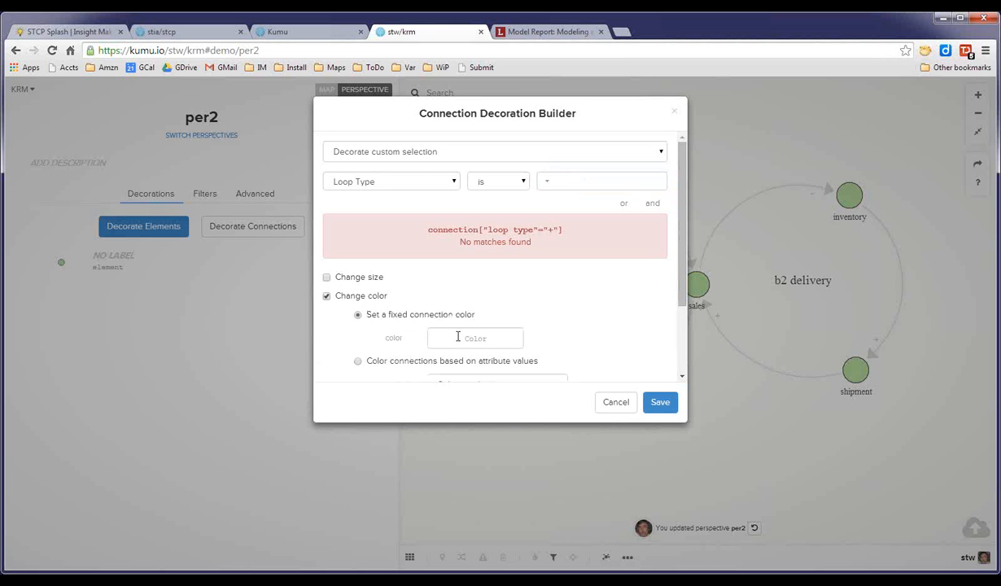
click(459, 337)
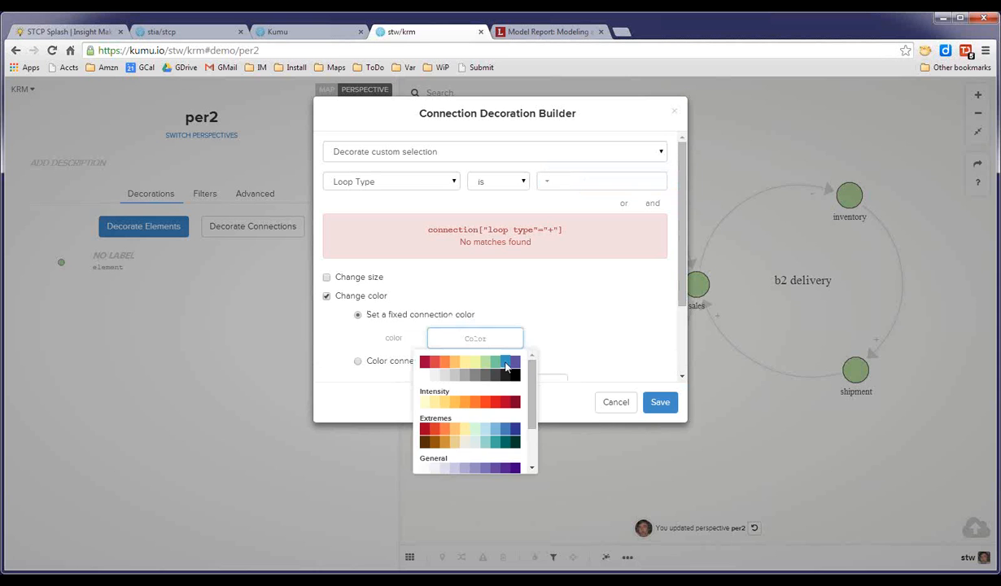
click(505, 363)
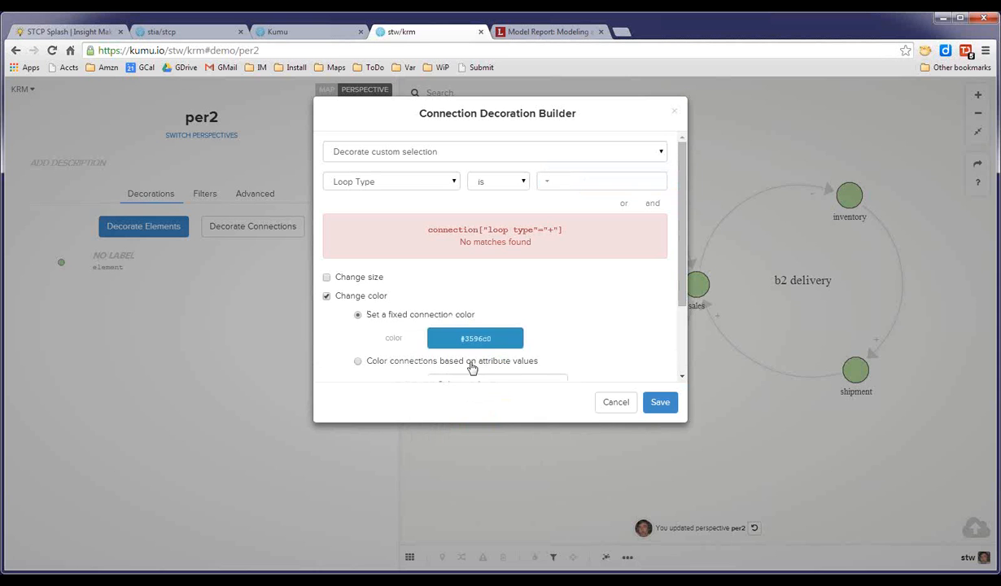
click(328, 279)
drag(435, 318, 443, 322)
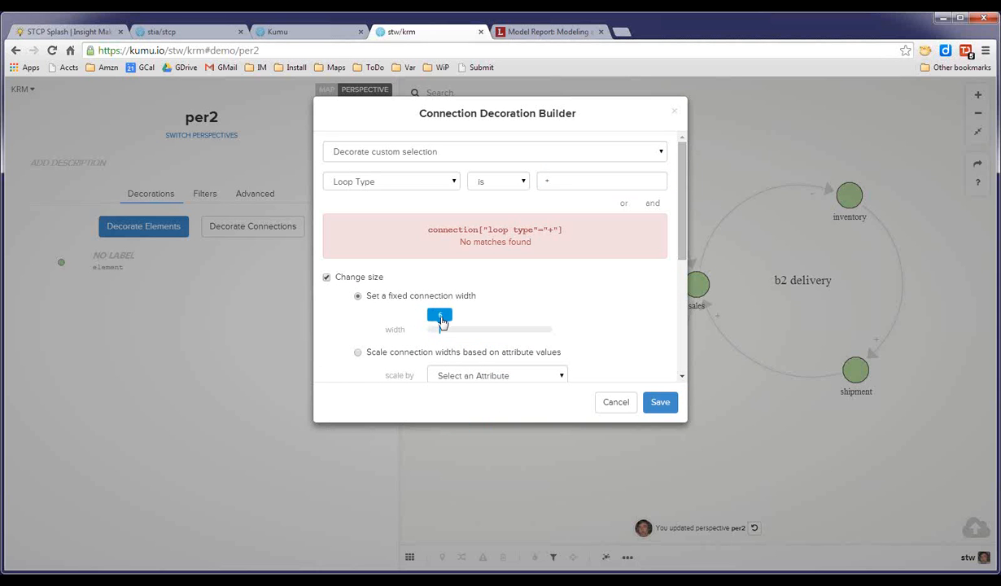
click(662, 405)
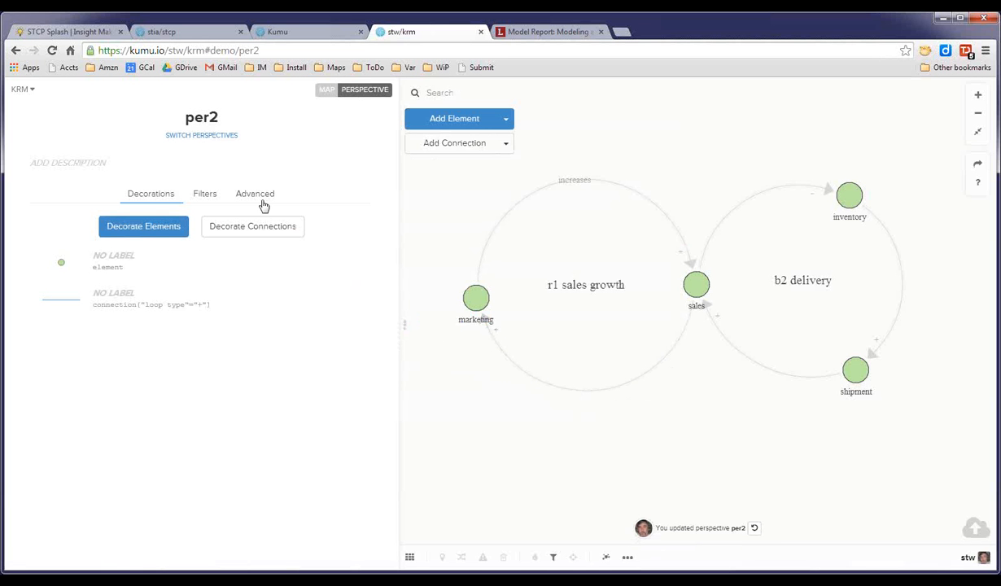
click(225, 215)
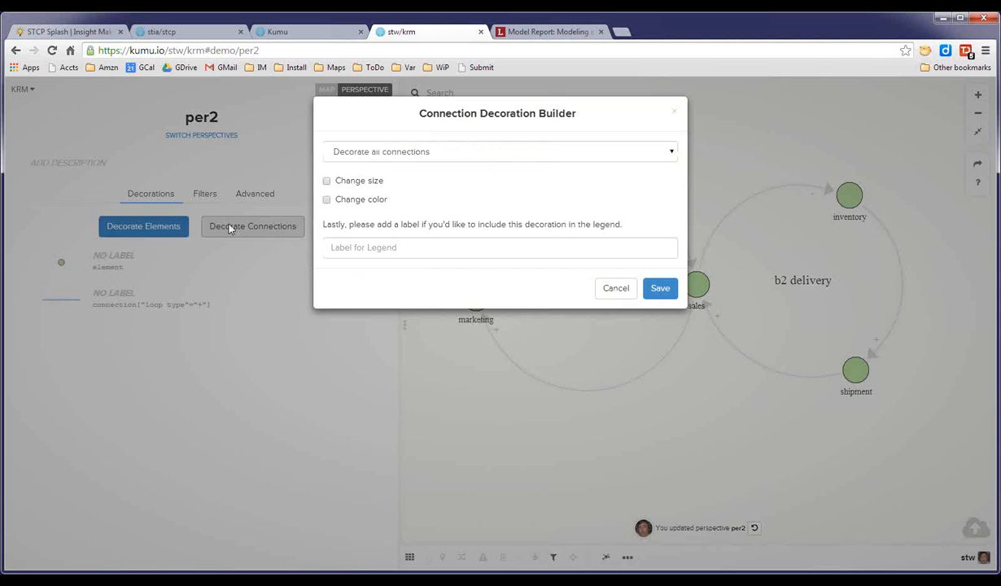
click(551, 144)
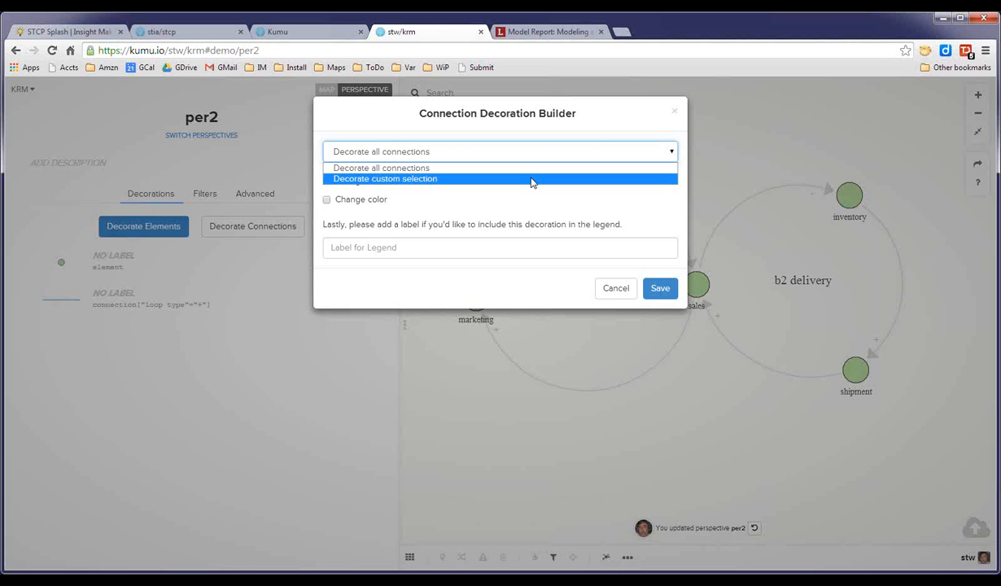
click(620, 290)
click(620, 290)
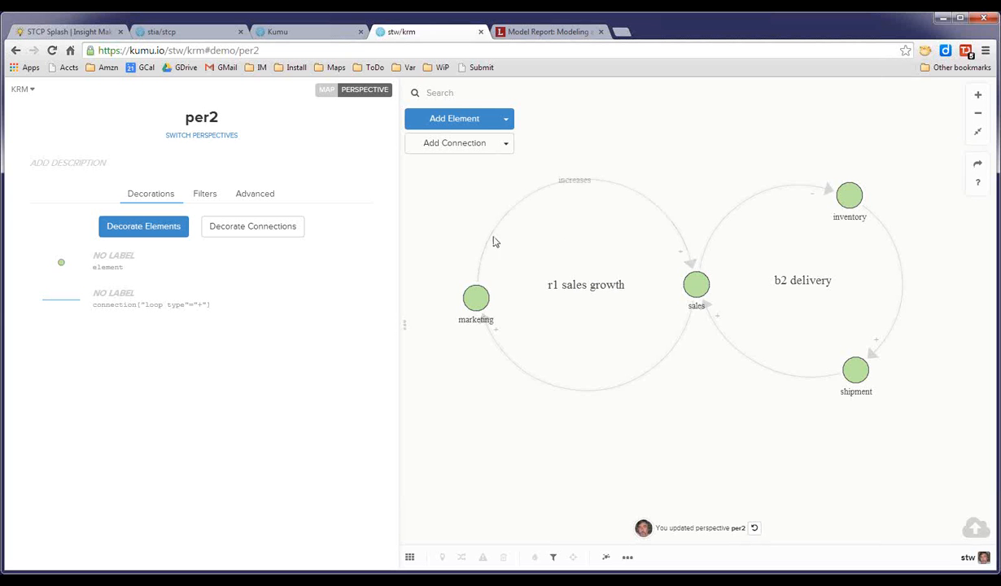
Add another connection decoration for Loop Type is '+' with width 10 and colour #3596c0.
click(271, 231)
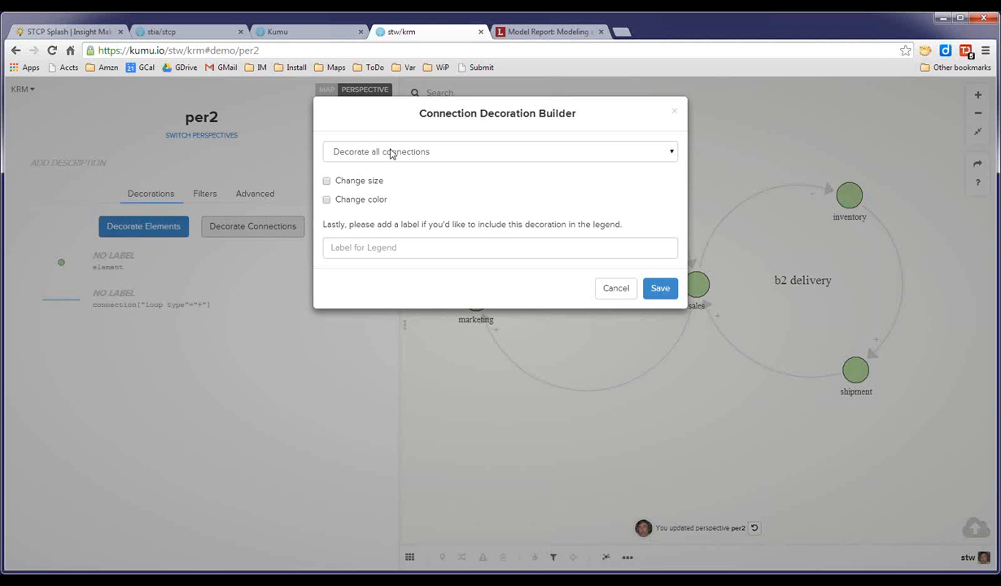
click(391, 153)
click(388, 174)
click(440, 178)
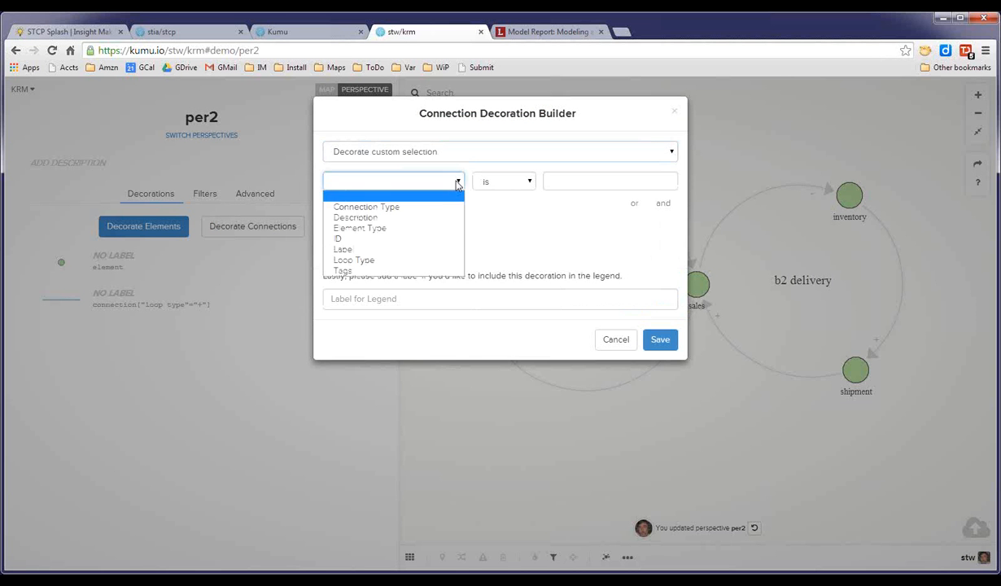
click(379, 260)
click(550, 180)
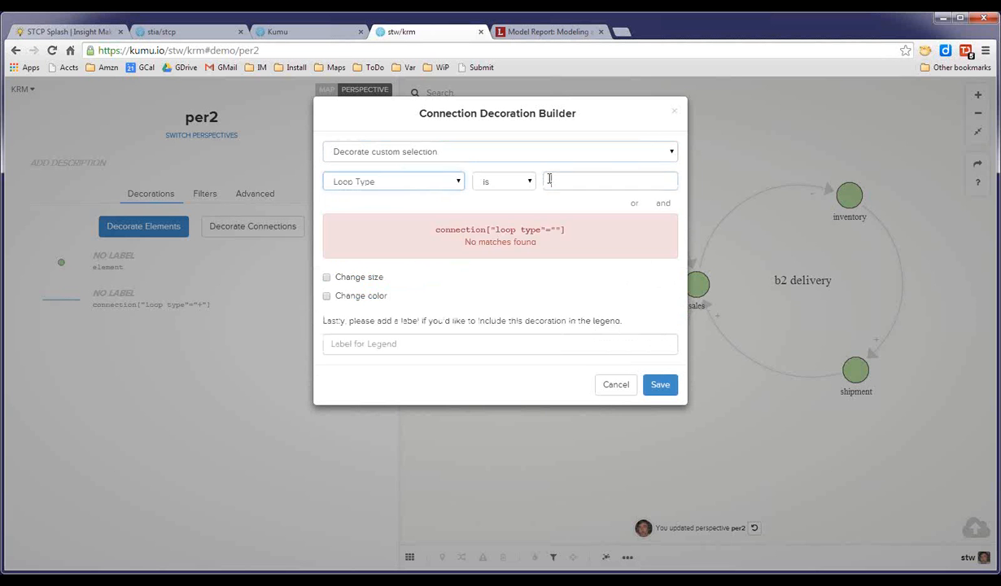
text(+)
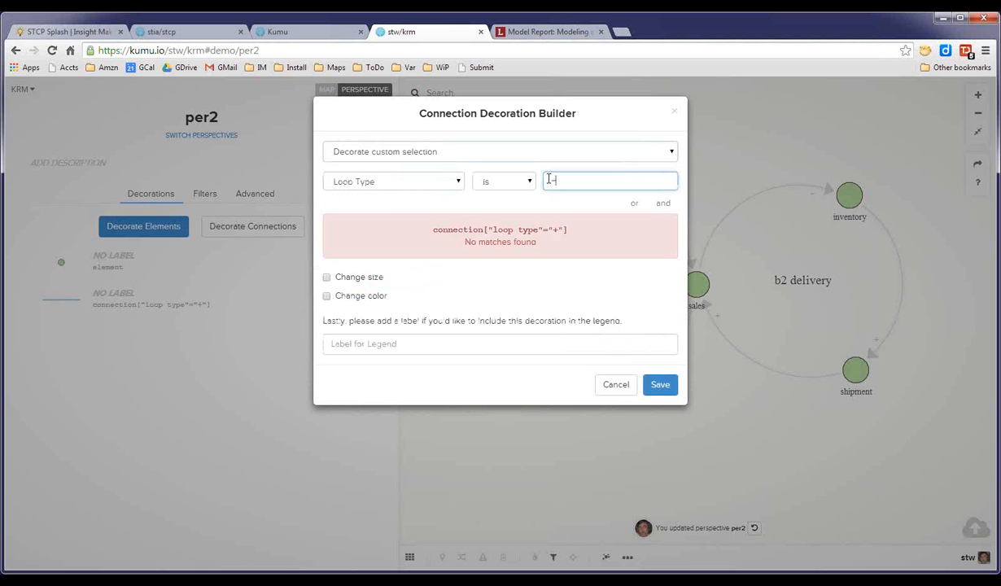
click(327, 278)
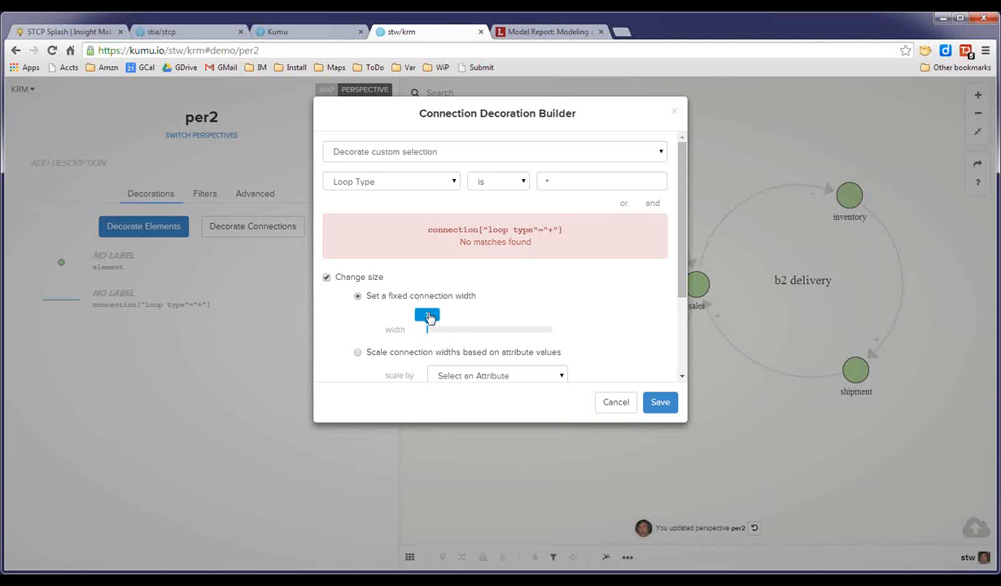
drag(429, 318, 453, 318)
drag(680, 277, 675, 365)
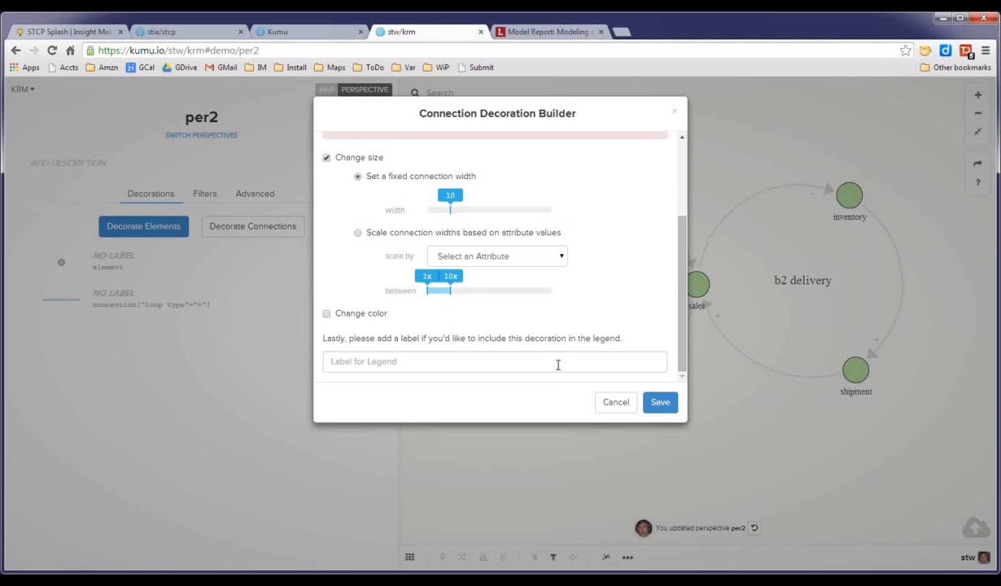
click(327, 314)
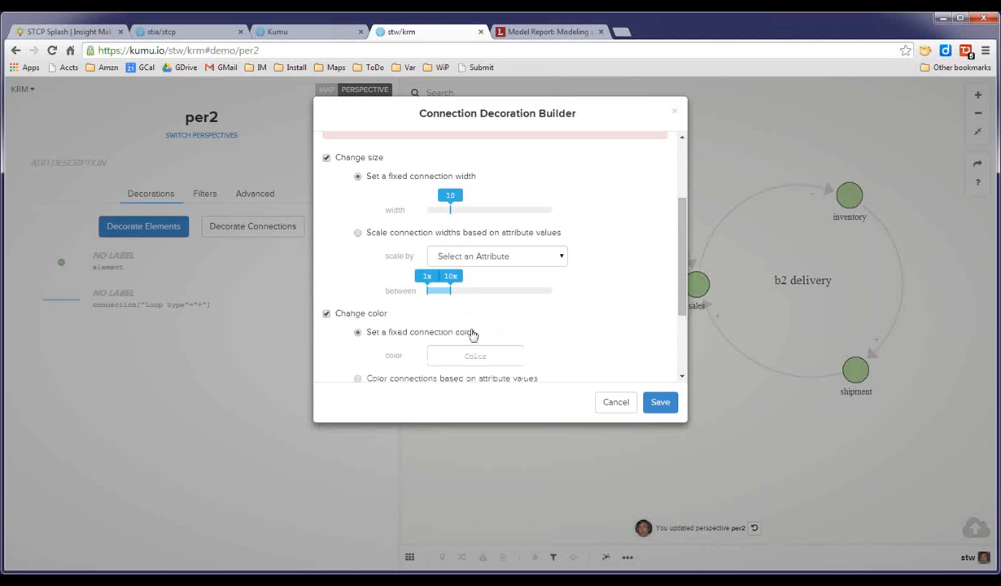
click(474, 355)
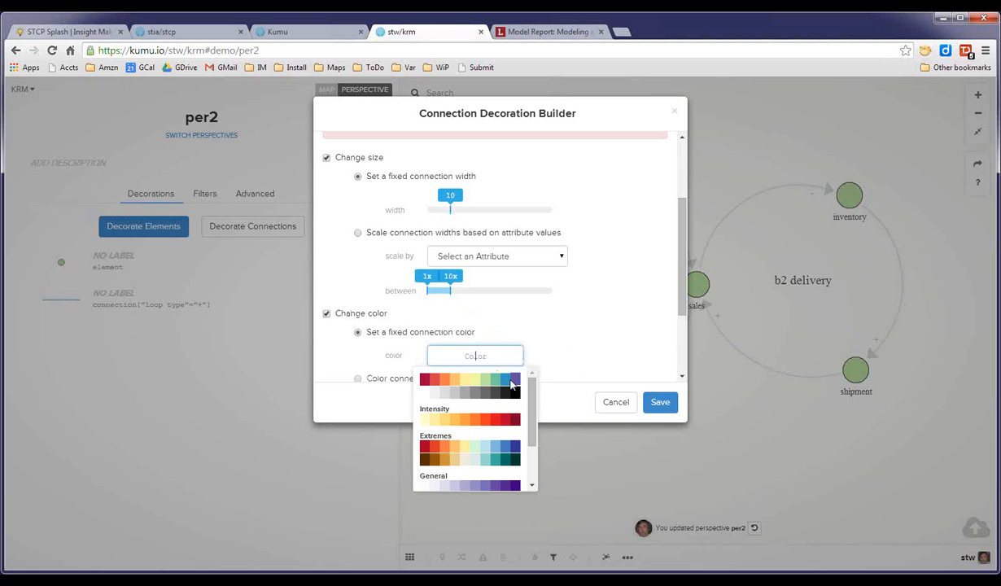
click(513, 379)
click(498, 356)
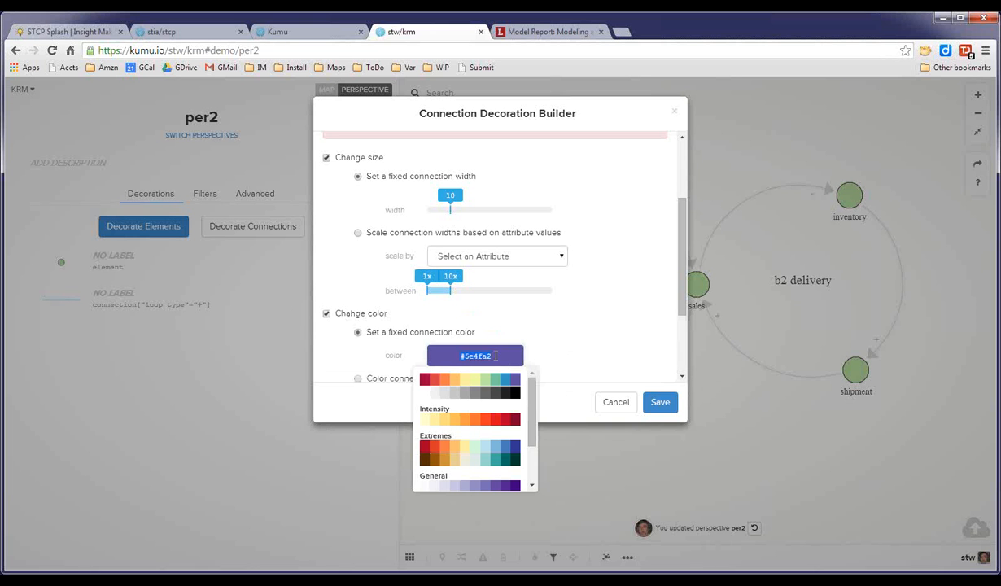
click(507, 380)
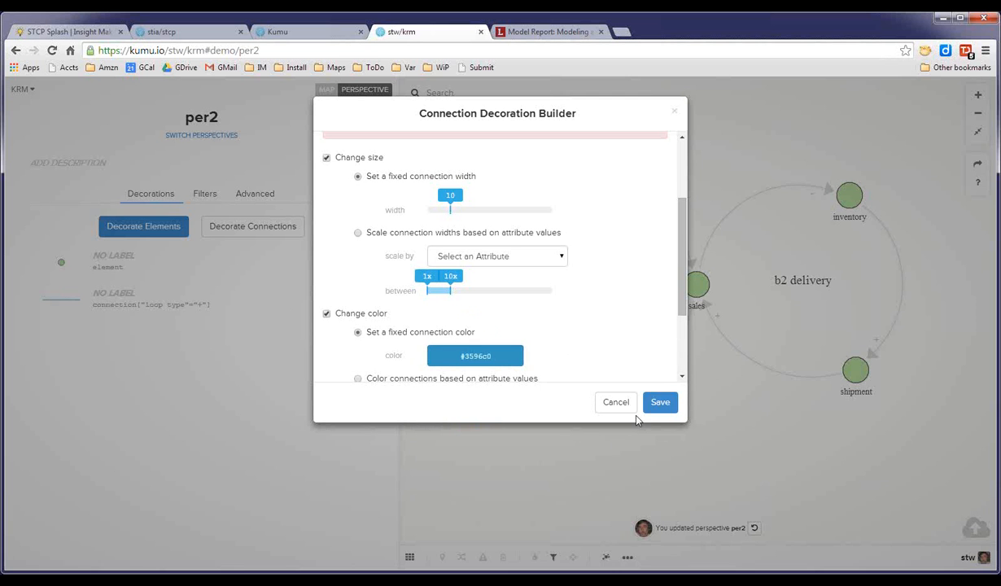
click(663, 403)
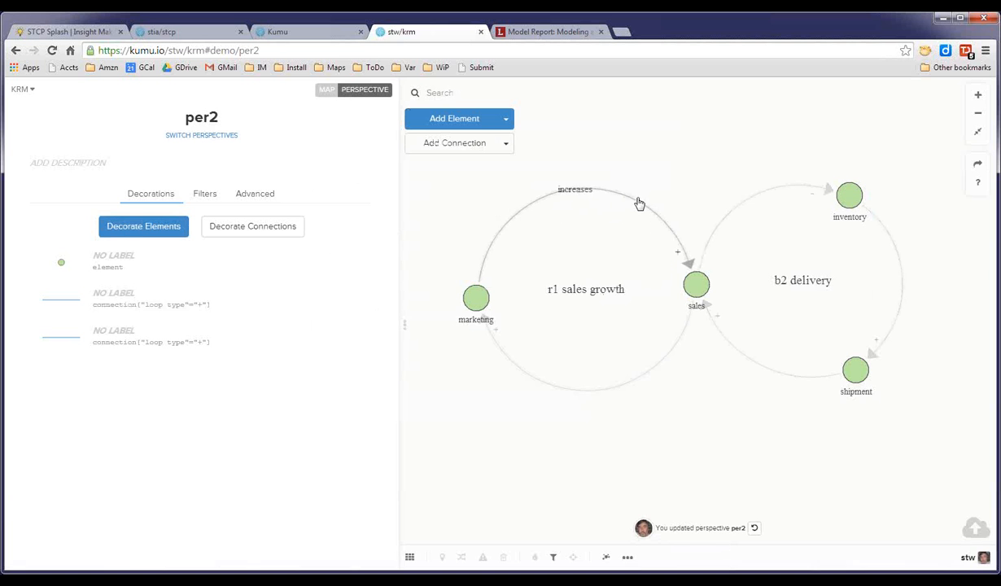
Open the perspective's advanced editor to review the generated CSS.
click(269, 197)
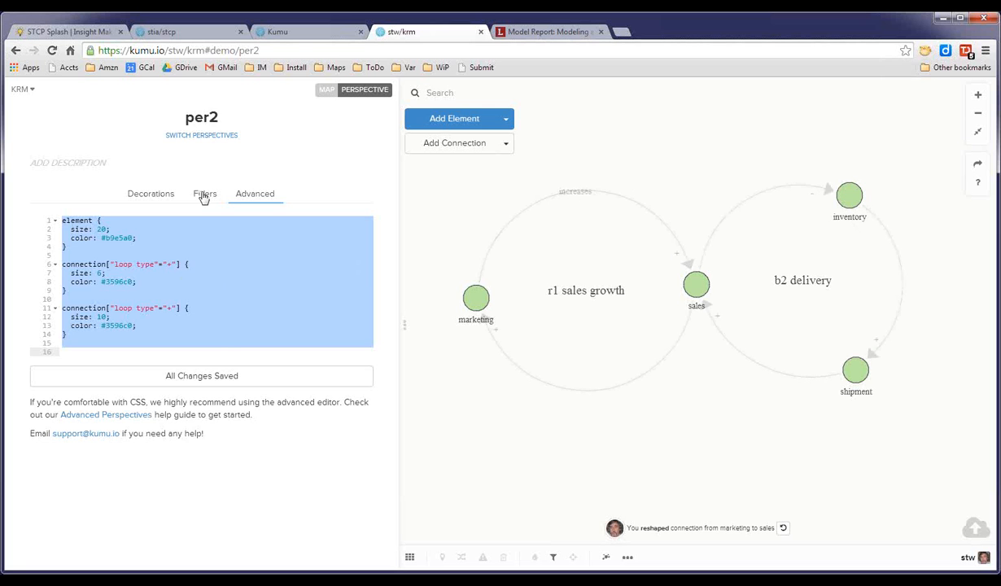
Delete the duplicate width-10 loop type '+' connection rule from the perspective CSS.
click(152, 194)
drag(77, 337, 57, 304)
key(BackSpace)
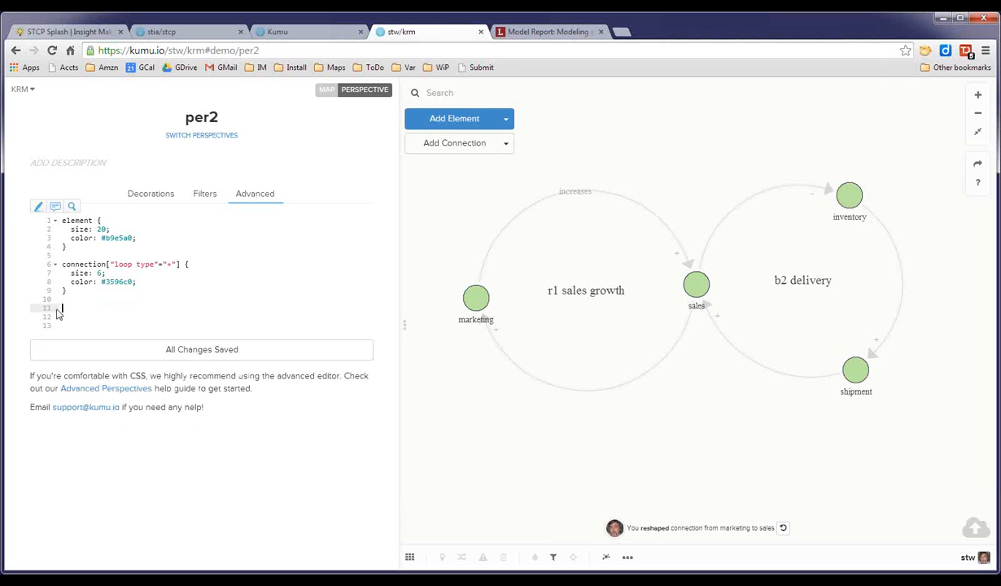
key(BackSpace)
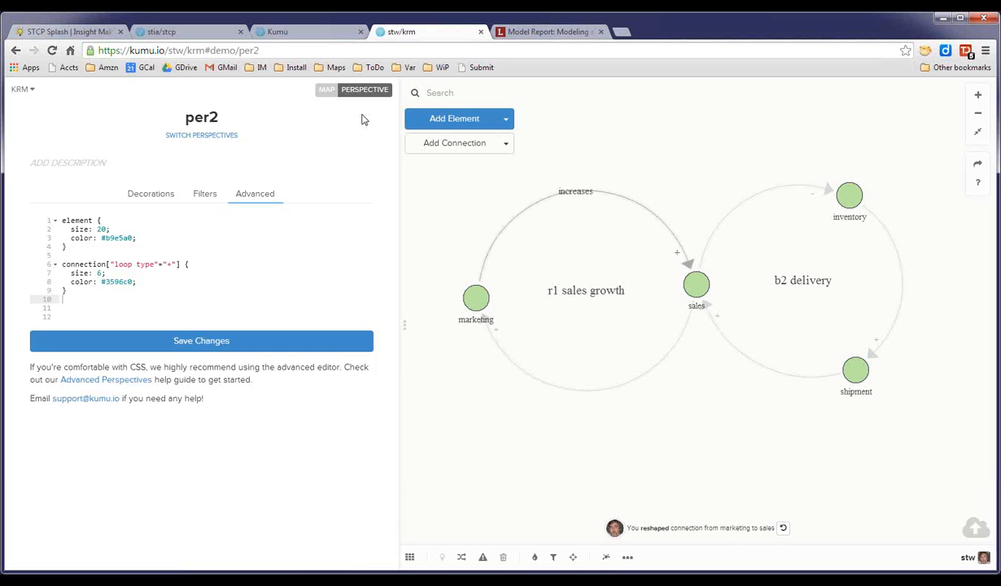
Inspect the 'increases' connection and the marketing–sales loop on the map.
click(546, 192)
mouse_move(35, 125)
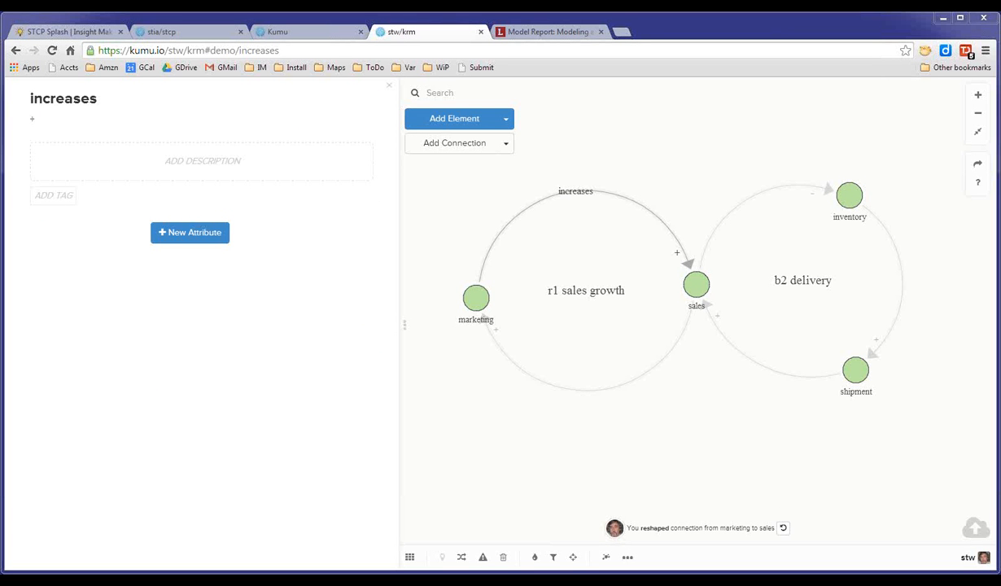
click(592, 395)
drag(599, 395, 602, 402)
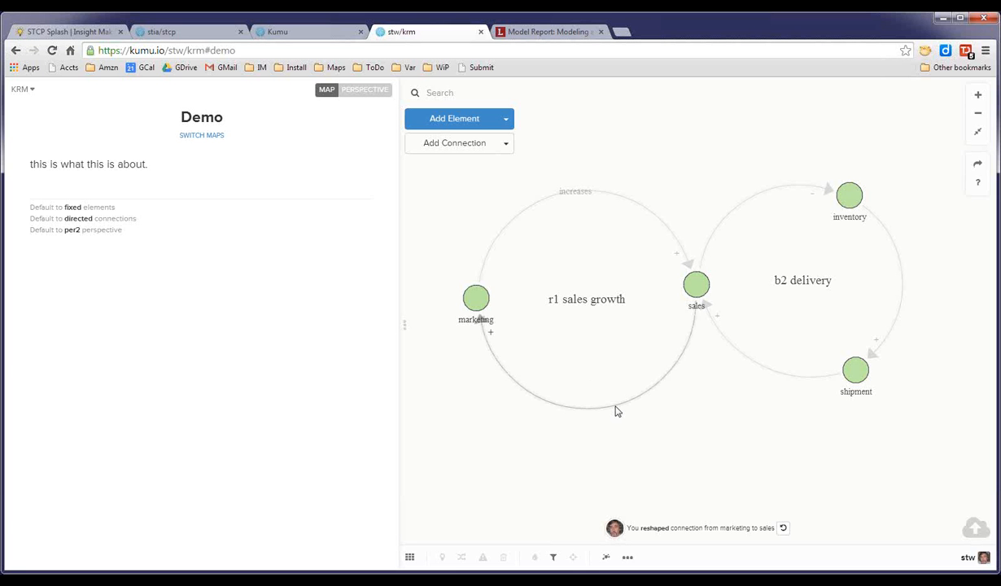
click(618, 413)
click(711, 373)
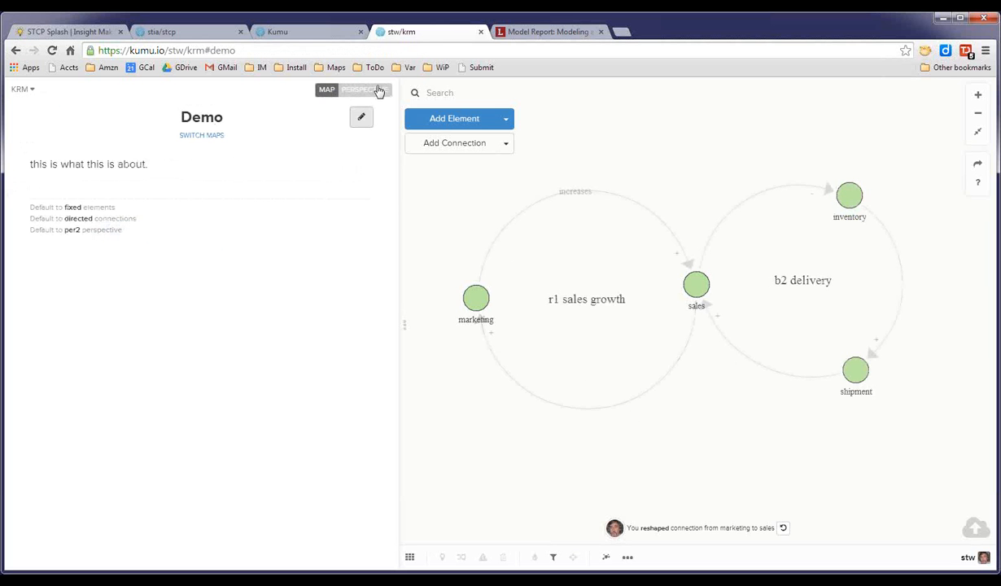
Reopen the per2 perspective's advanced editor from the main menu.
click(377, 92)
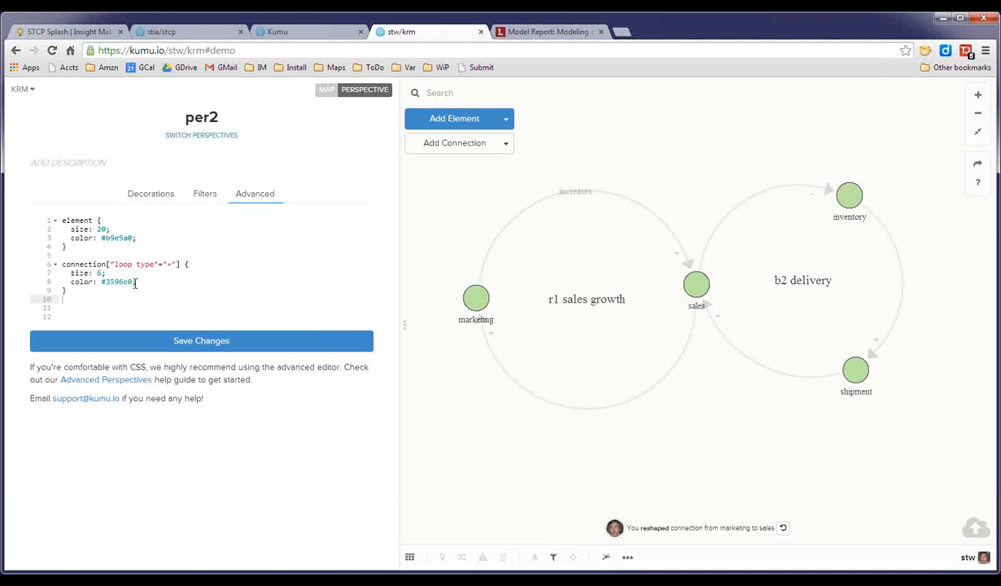
click(410, 558)
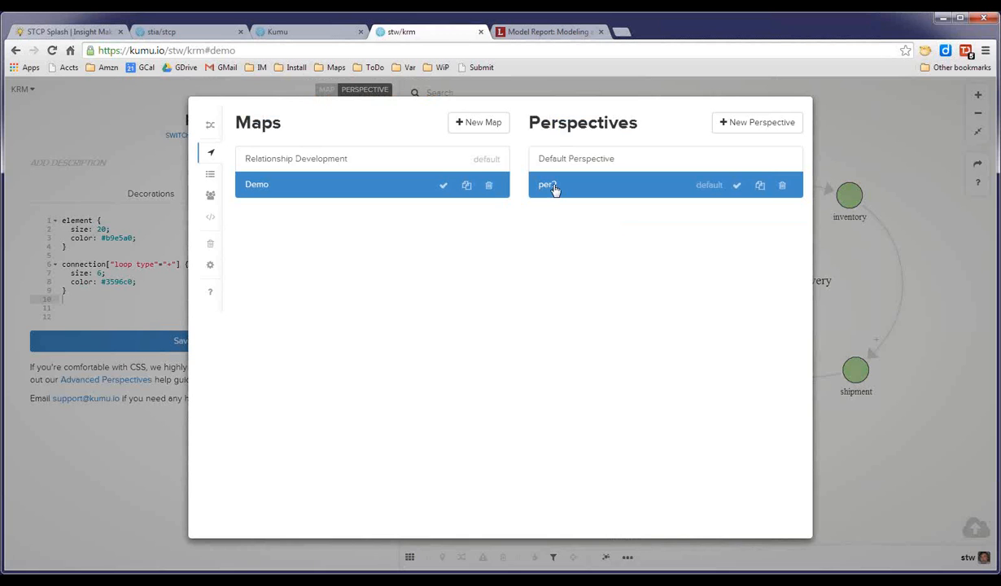
click(547, 160)
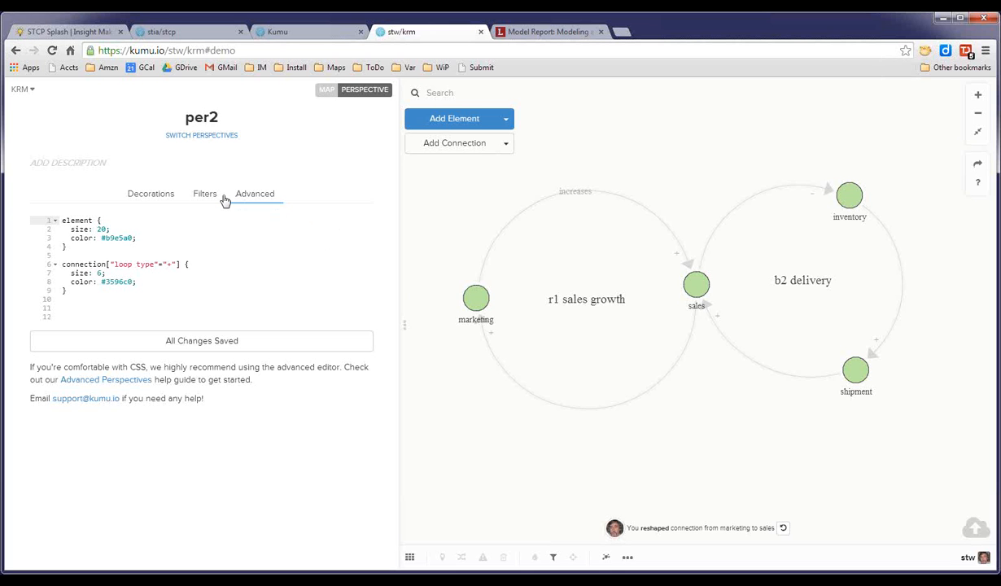
Change the connection rule's attribute from loop type to connection type in the CSS.
drag(82, 289, 61, 265)
click(196, 309)
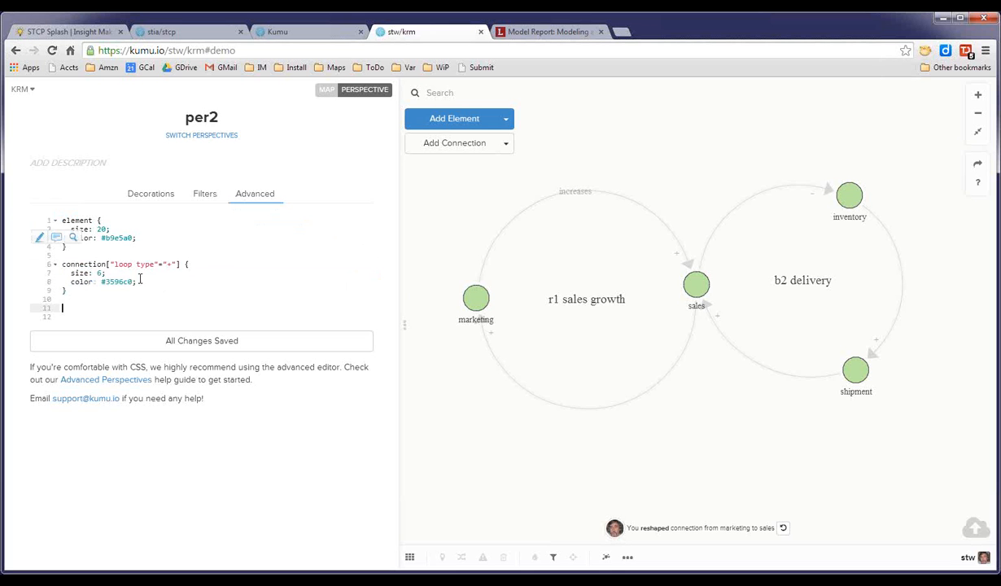
drag(113, 264, 130, 264)
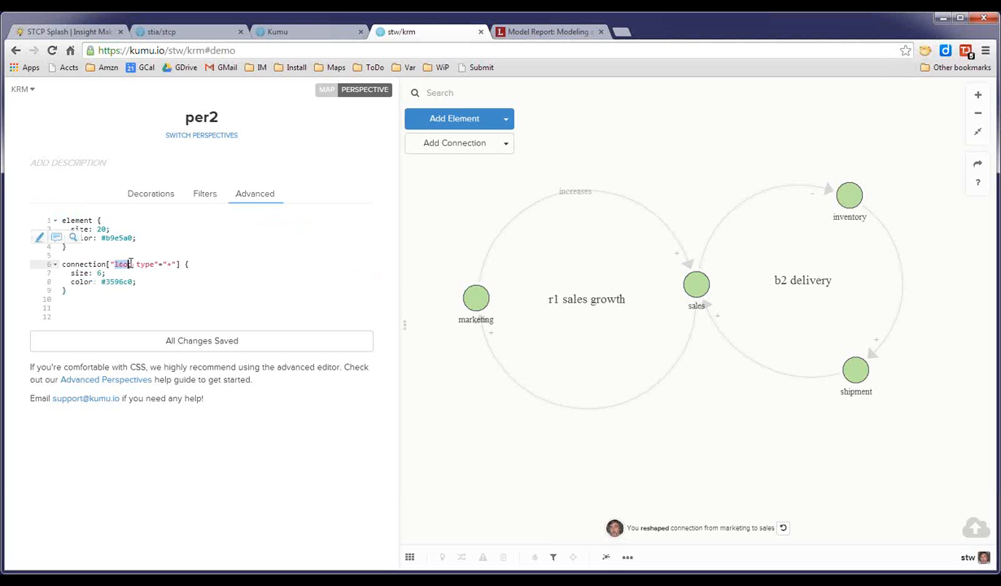
text(connection)
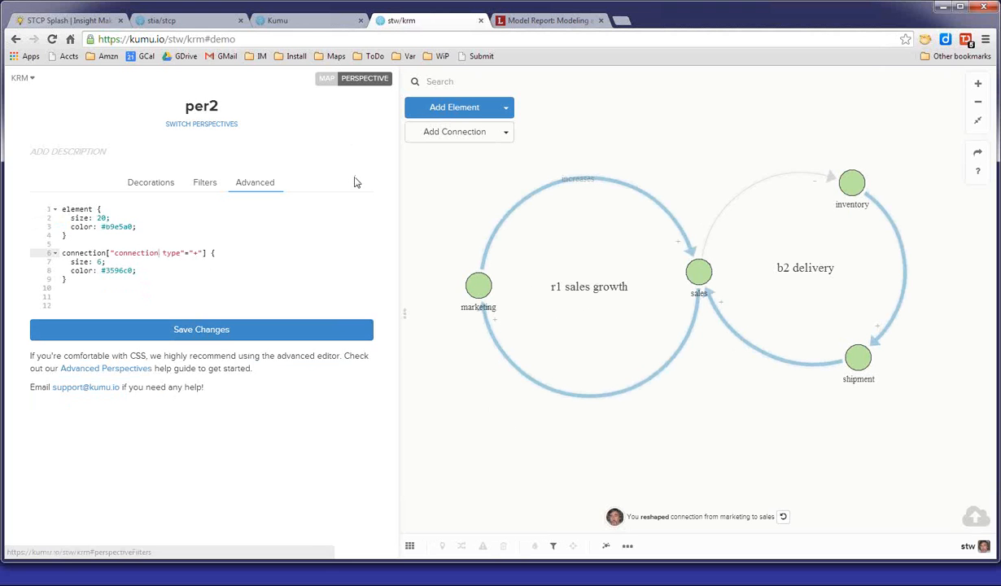
Add a connection decoration for Connection Type is '-' with width 13 and colour #d93e4a.
click(150, 182)
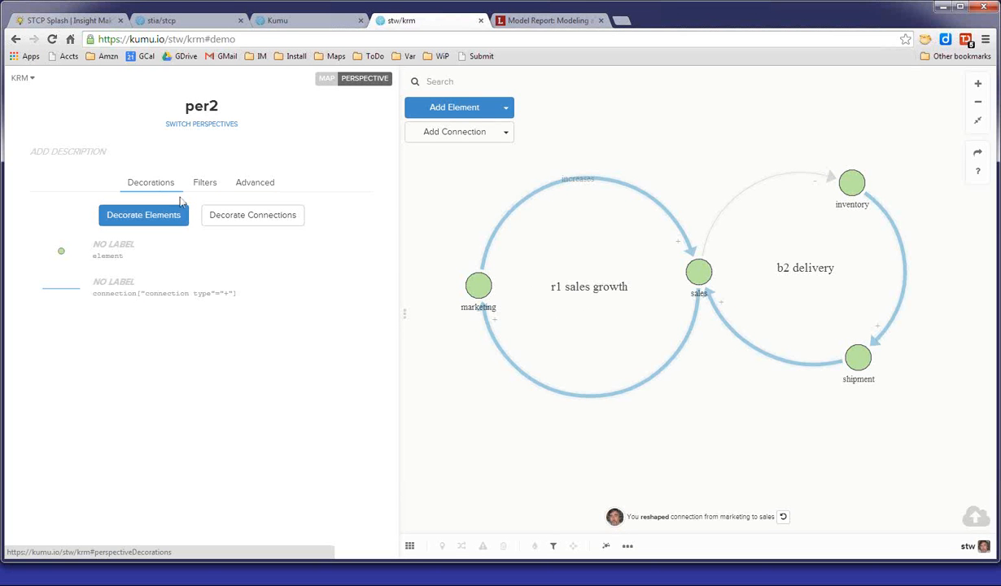
click(223, 219)
click(443, 141)
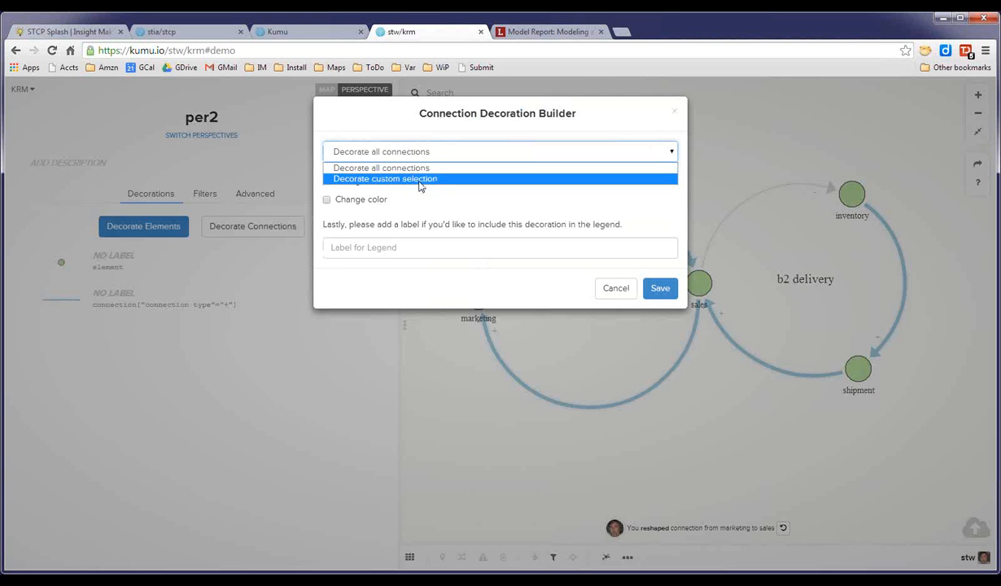
click(417, 174)
click(443, 181)
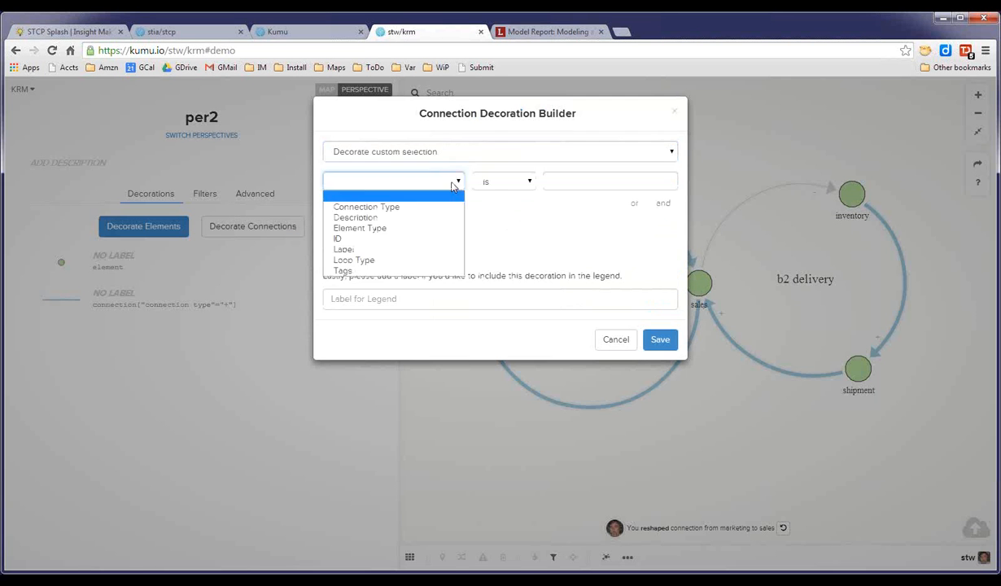
click(396, 209)
click(575, 182)
text(-)
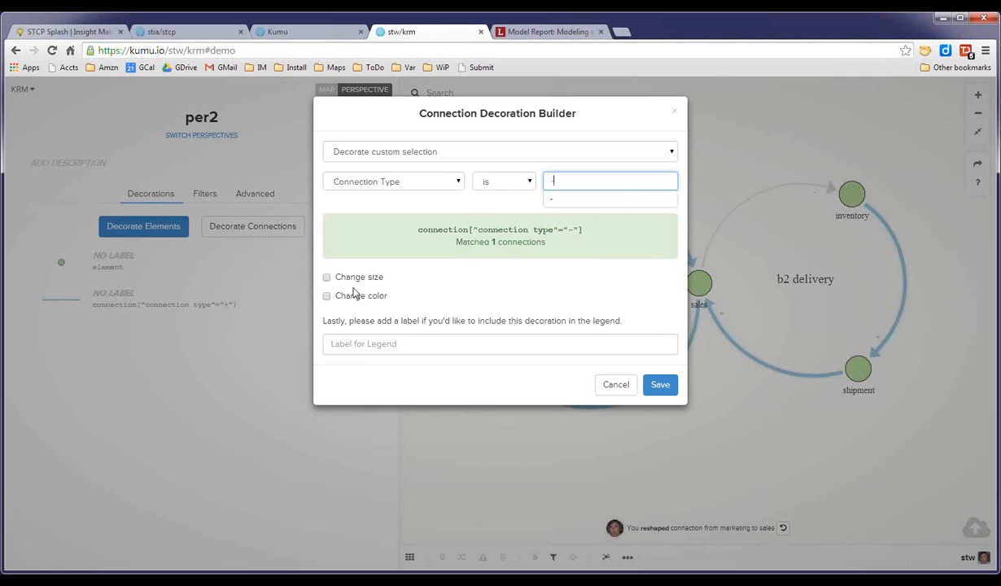
click(330, 278)
drag(427, 314, 458, 315)
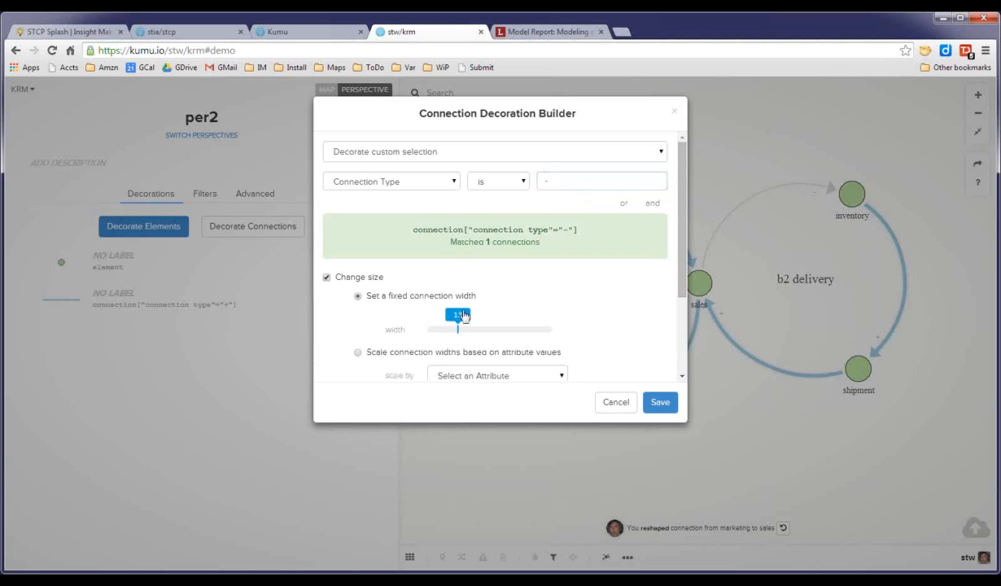
scroll(676, 279, down, 2)
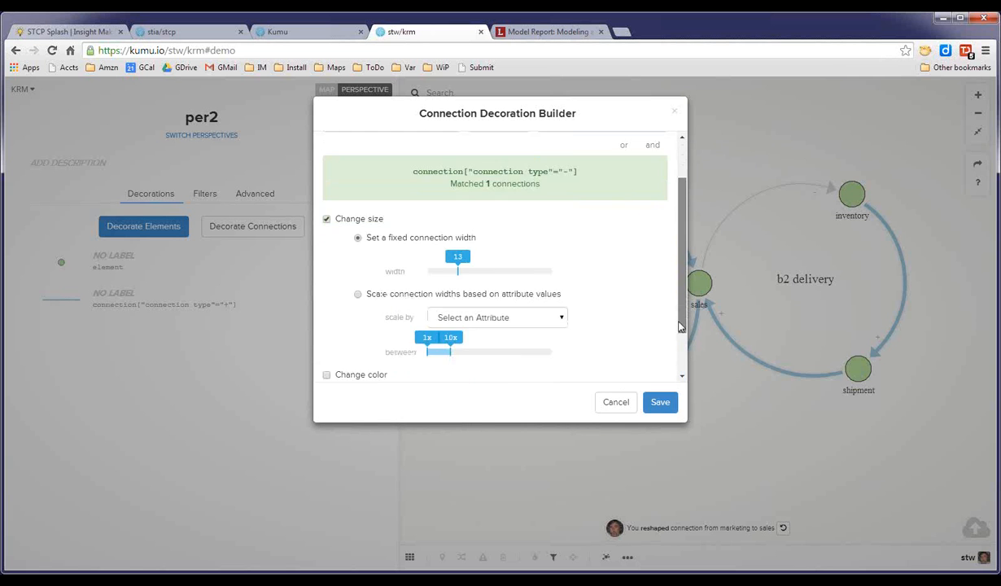
click(327, 327)
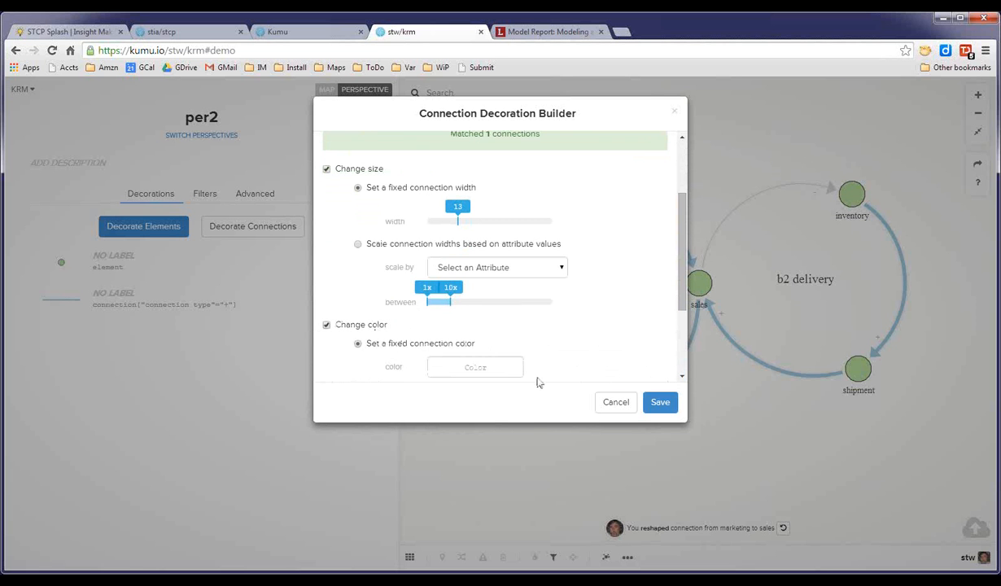
click(491, 368)
click(437, 395)
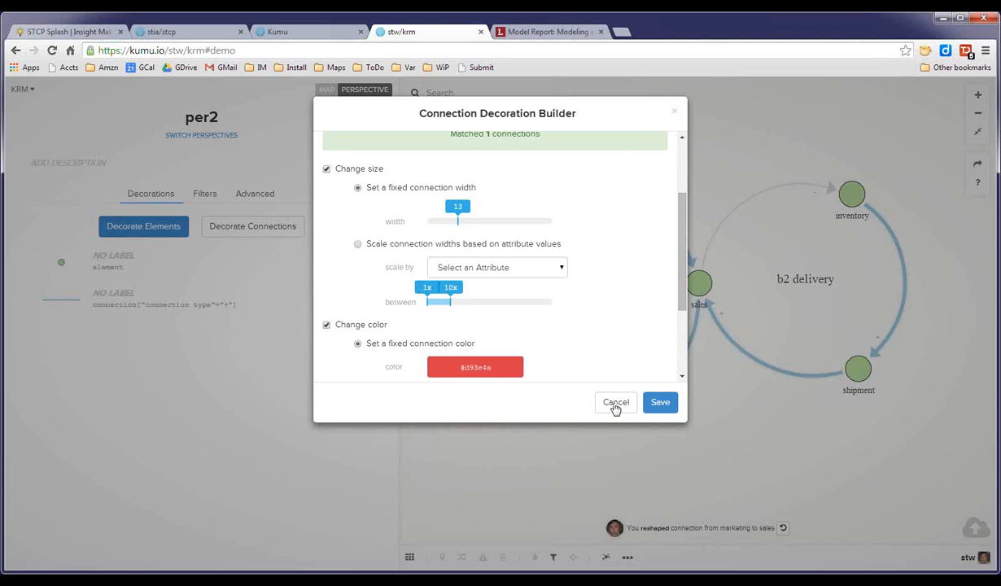
click(663, 405)
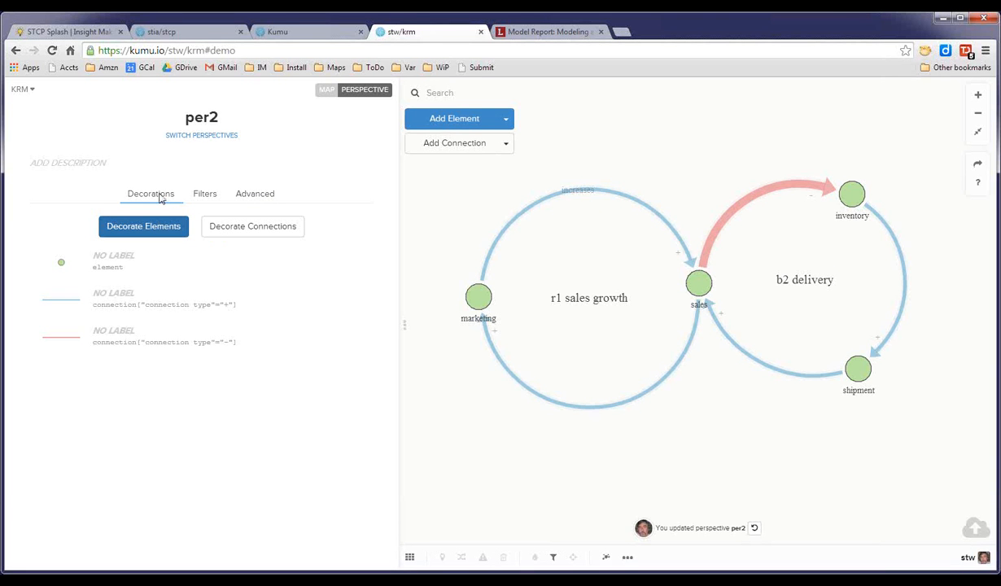
Add text-size: 30 to the element rule in the perspective CSS and save the changes.
click(144, 215)
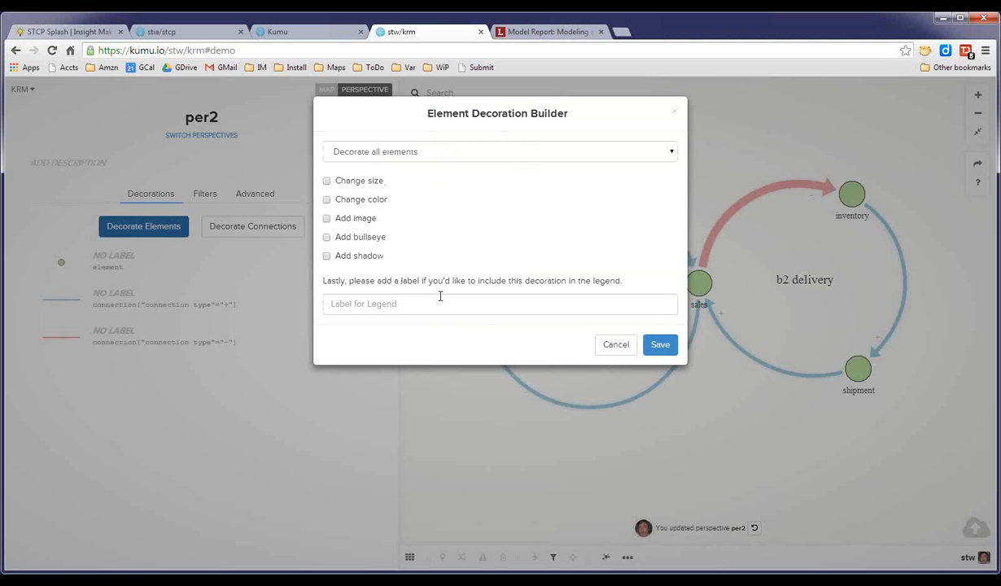
click(347, 431)
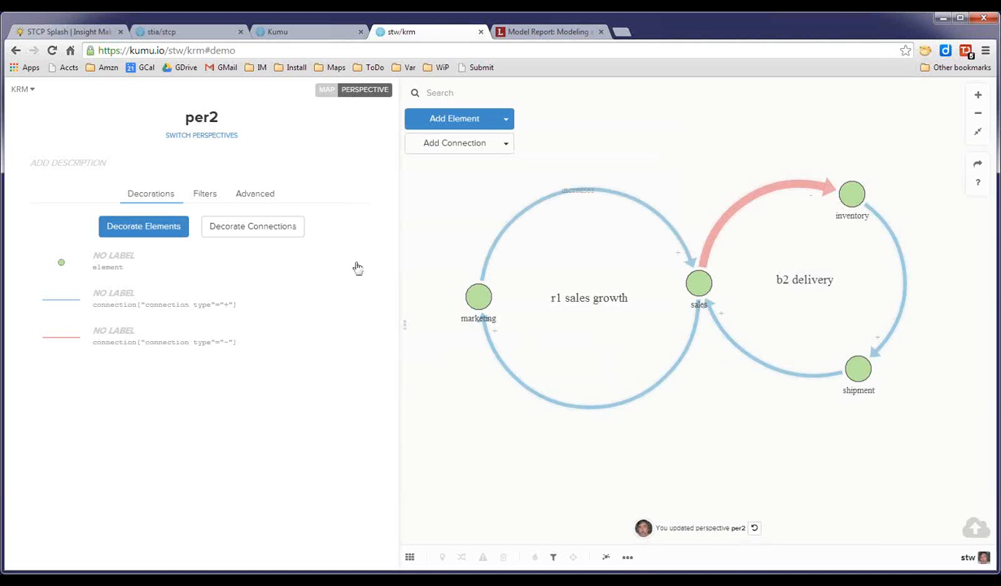
click(268, 186)
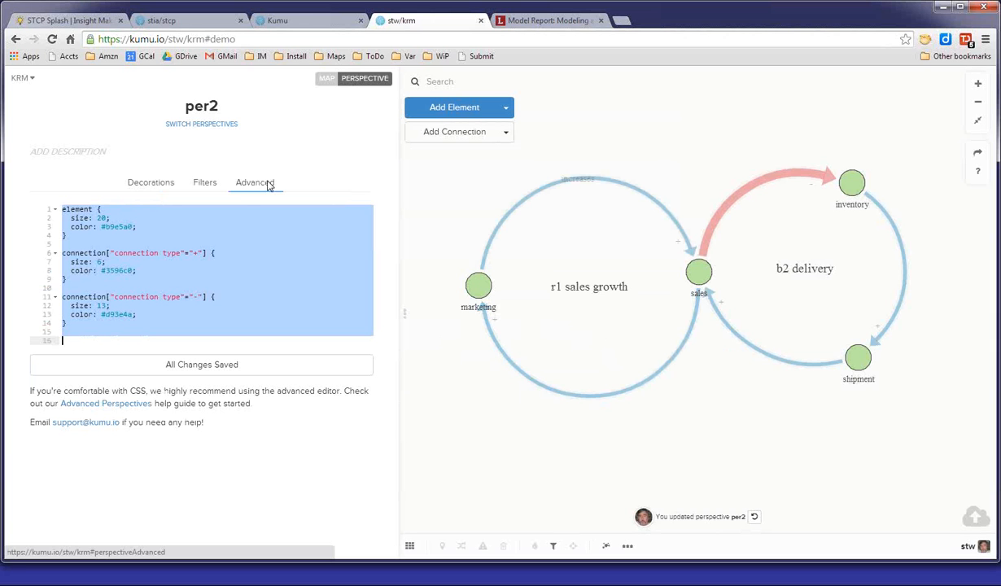
click(123, 216)
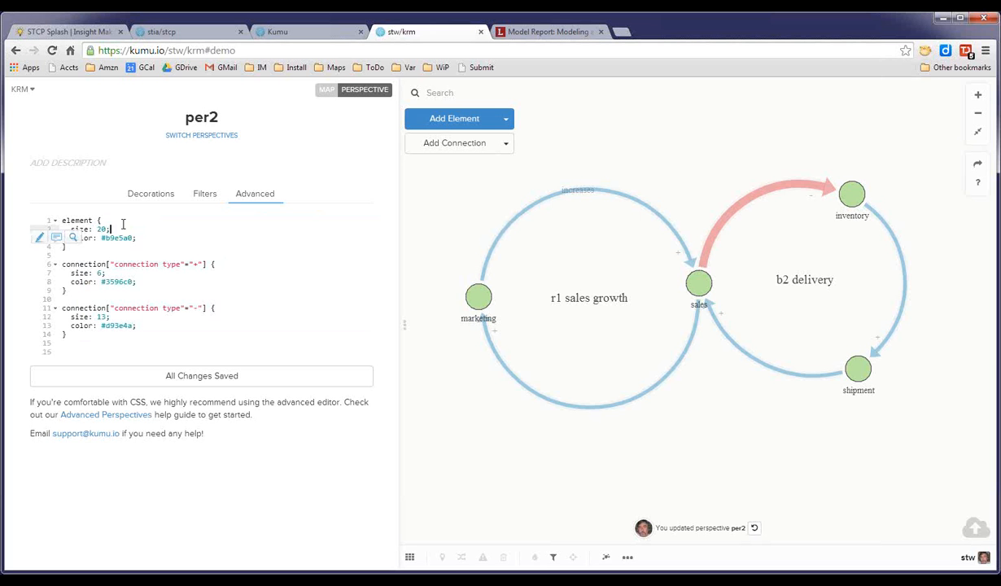
key(Return)
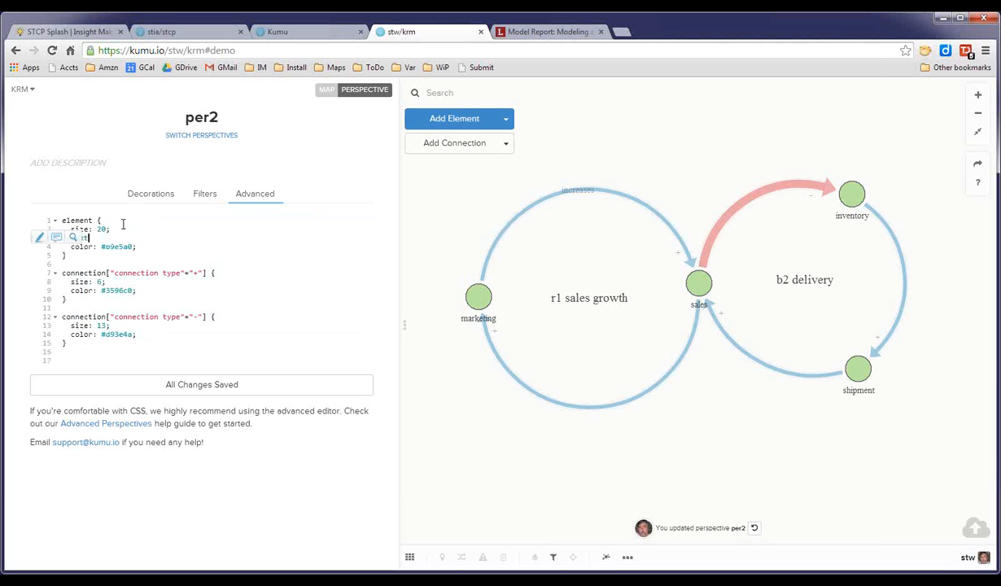
text(font-size: 30;)
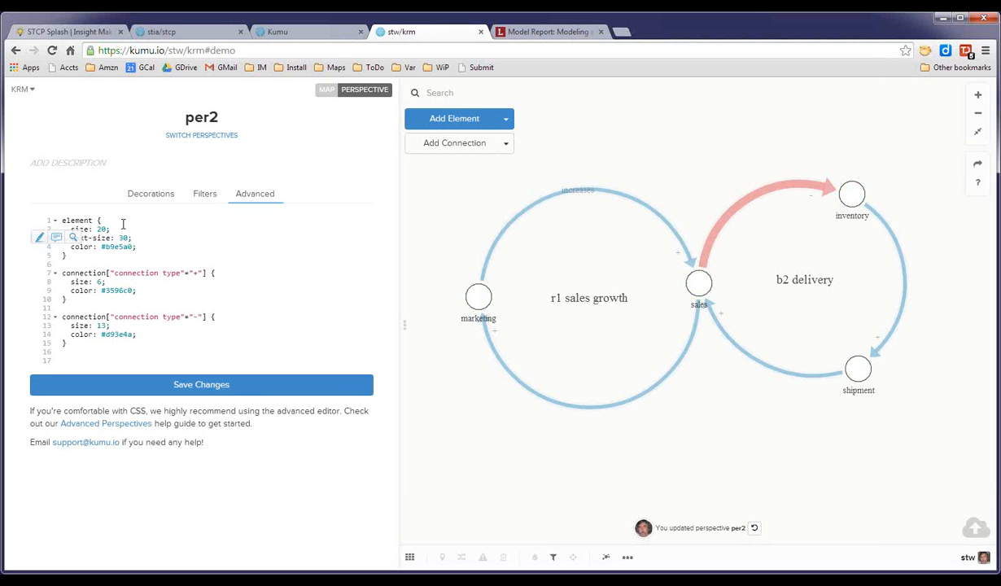
click(234, 385)
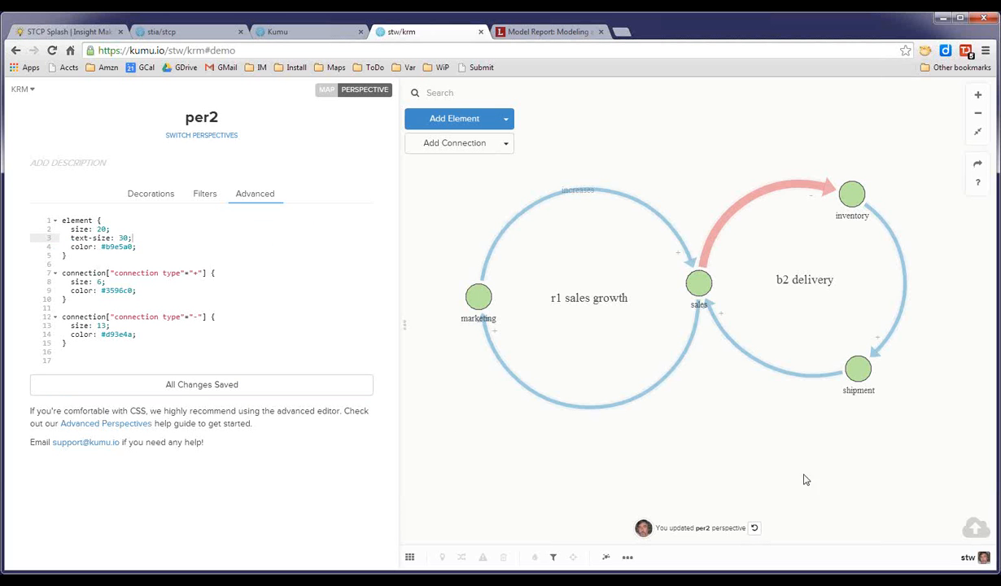
Open the Kumu help site and browse the CSS Property Reference for available properties.
click(979, 183)
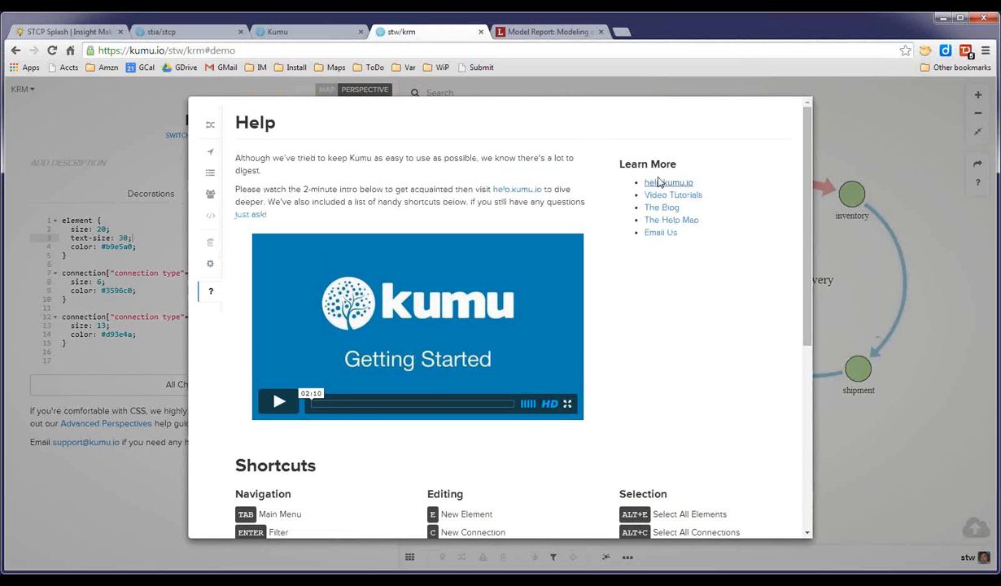
click(660, 186)
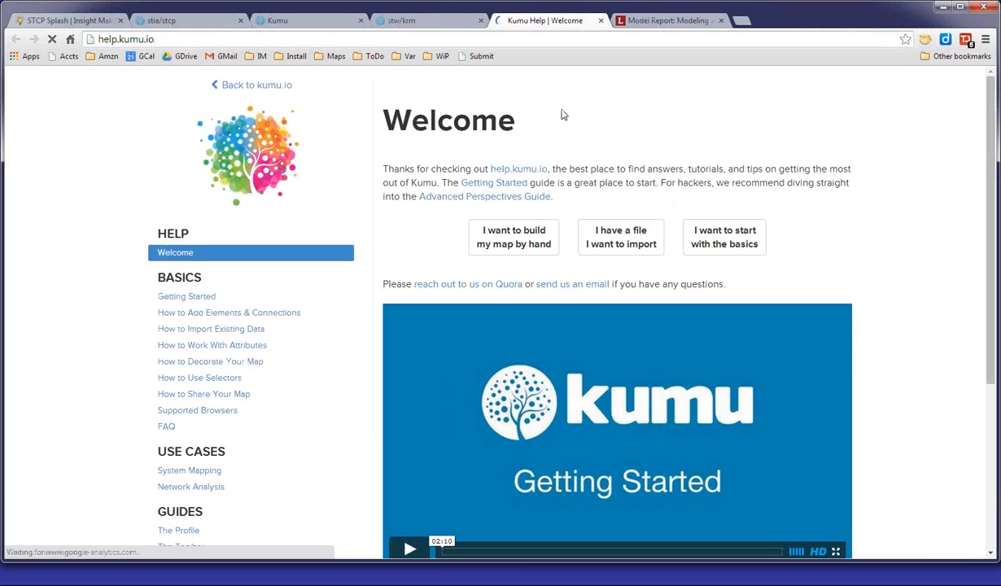
scroll(896, 249, down, 3)
scroll(896, 249, up, 3)
click(436, 26)
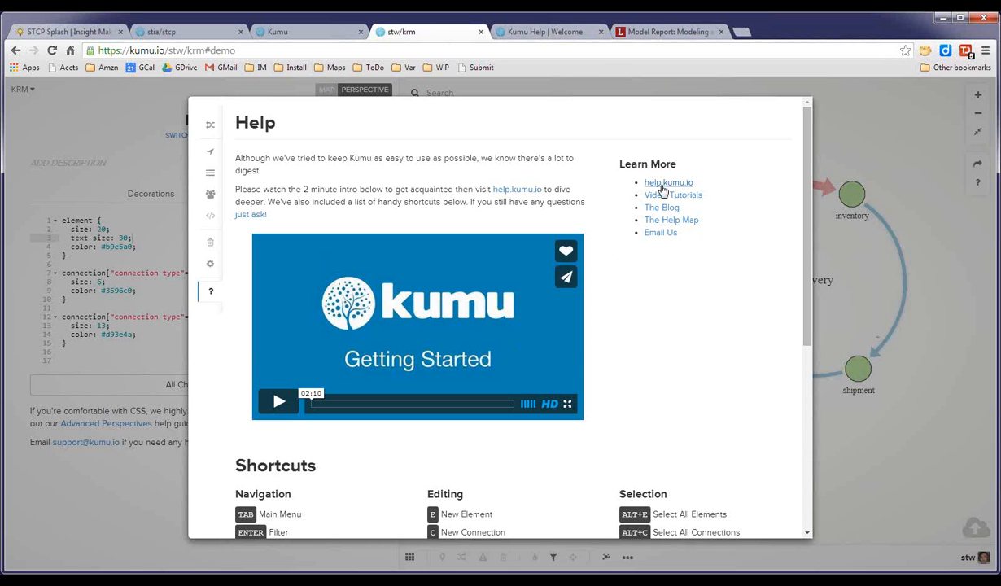
click(546, 32)
scroll(898, 235, down, 4)
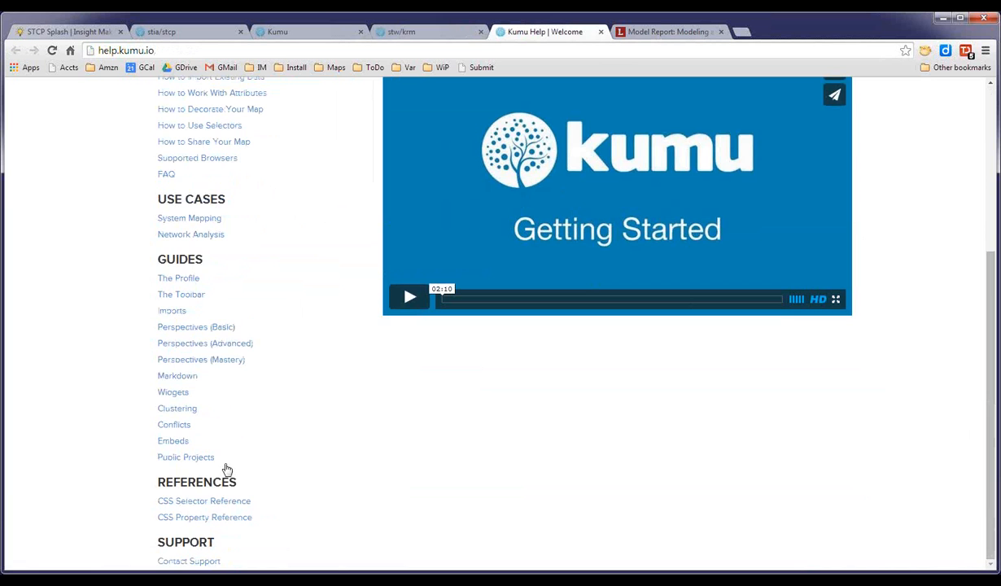
click(209, 518)
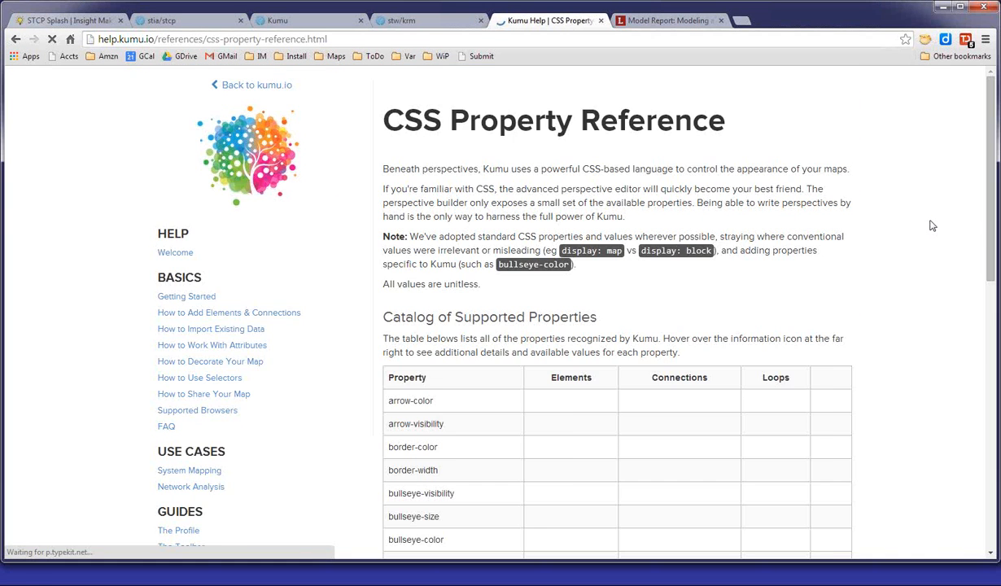
scroll(933, 226, down, 2)
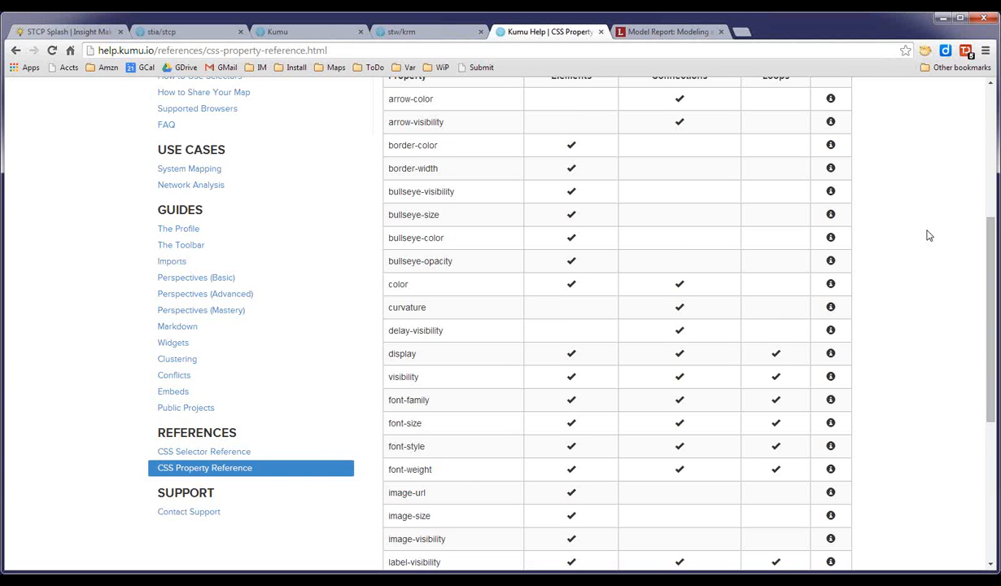
scroll(928, 235, down, 3)
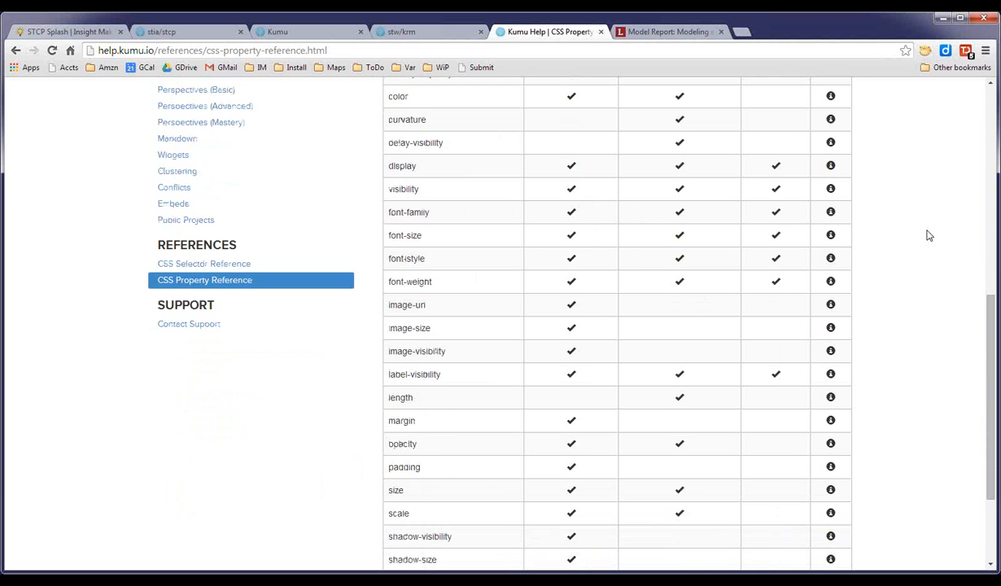
scroll(928, 235, down, 2)
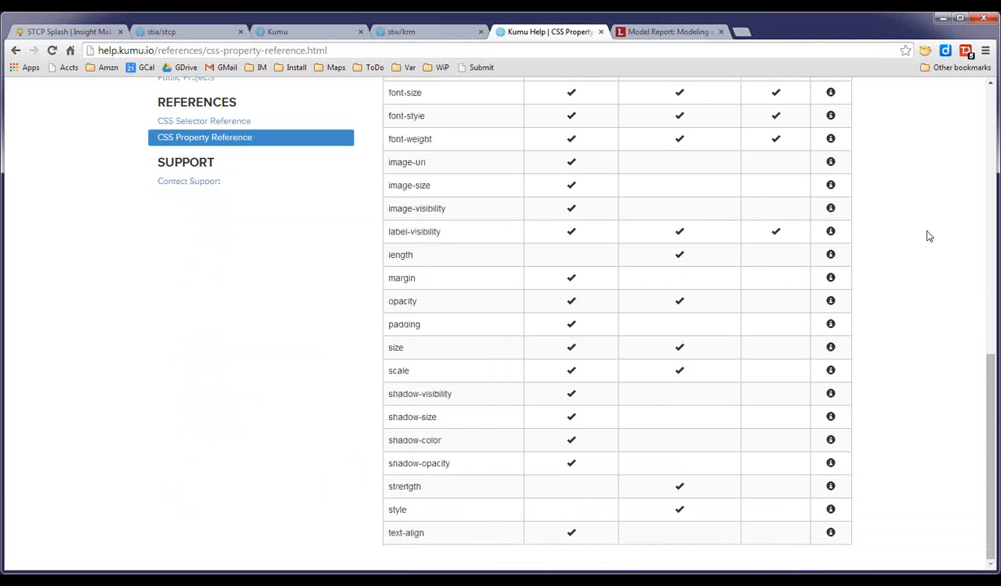
Change the element rule's text-size property to font-size in the per2 perspective CSS.
scroll(927, 235, up, 8)
scroll(927, 236, down, 2)
scroll(926, 236, down, 3)
scroll(926, 235, up, 5)
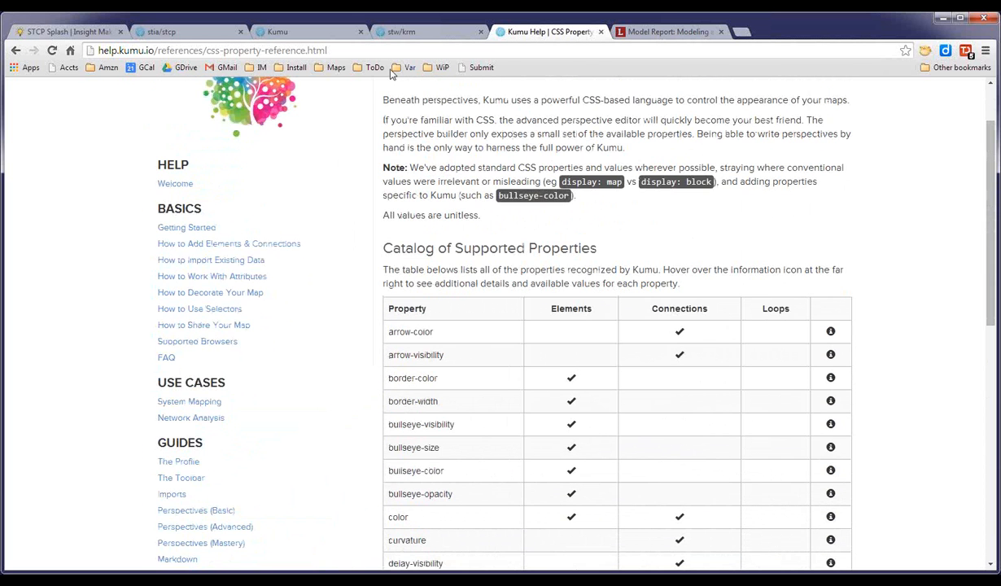
click(294, 34)
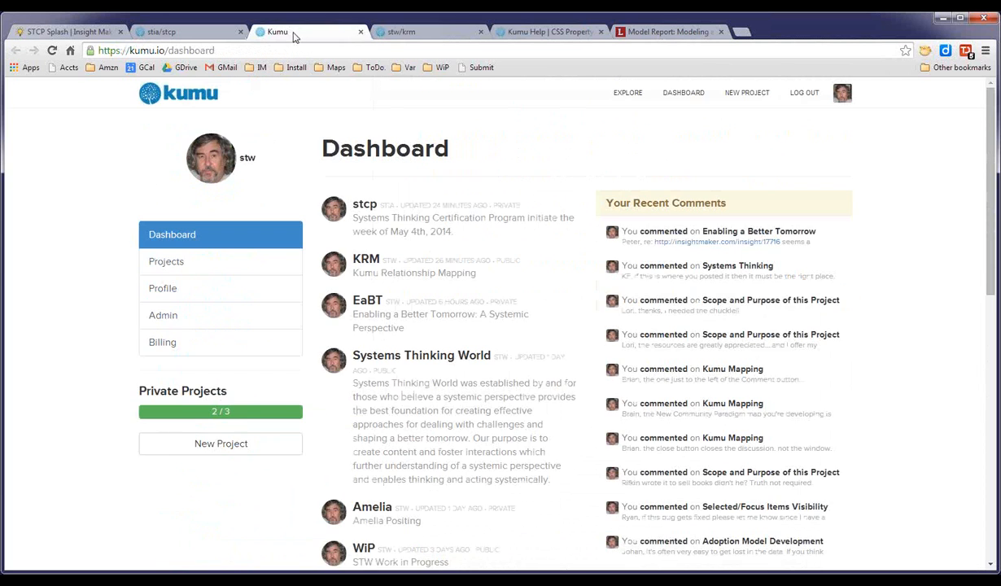
click(411, 33)
click(854, 110)
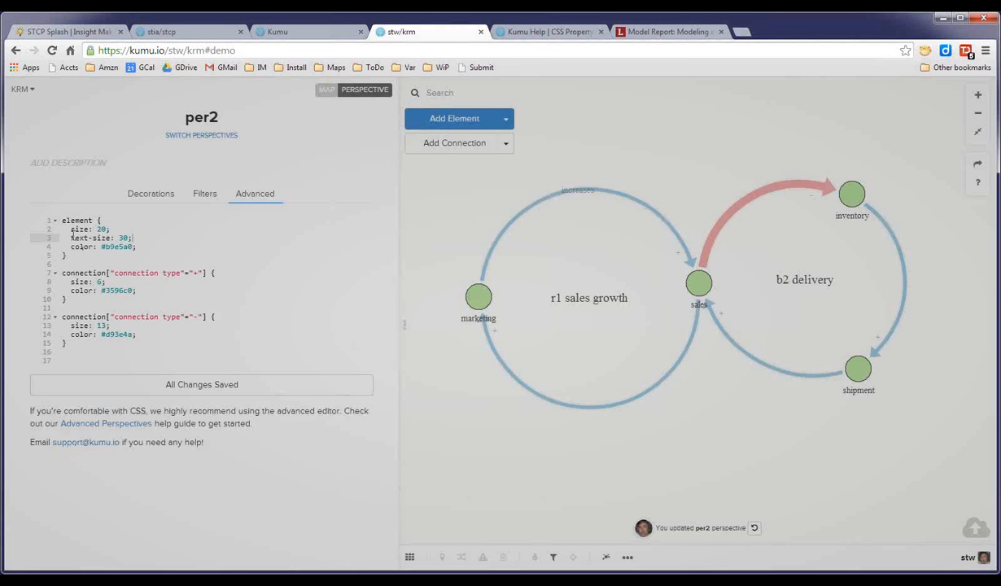
drag(70, 236, 85, 237)
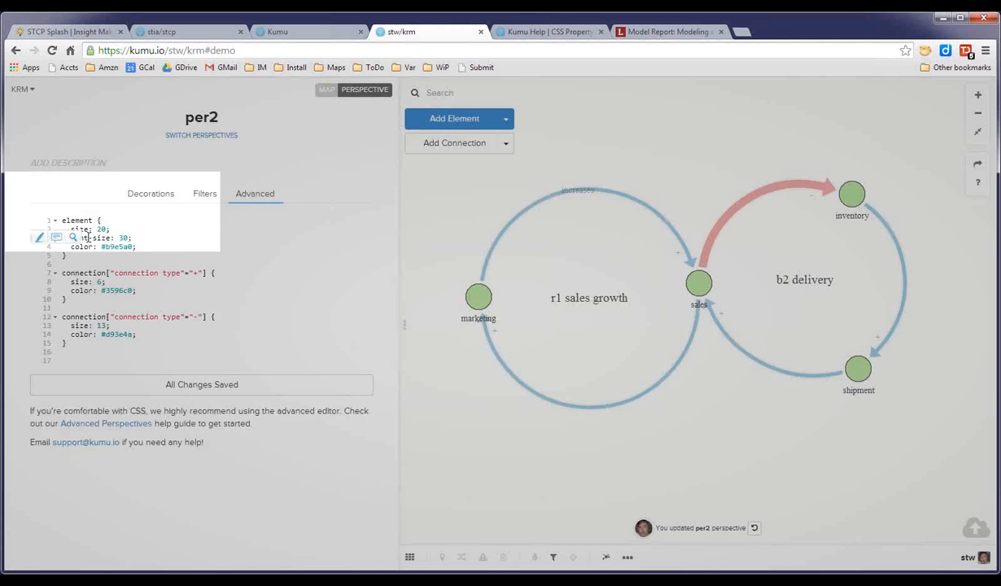
text(font)
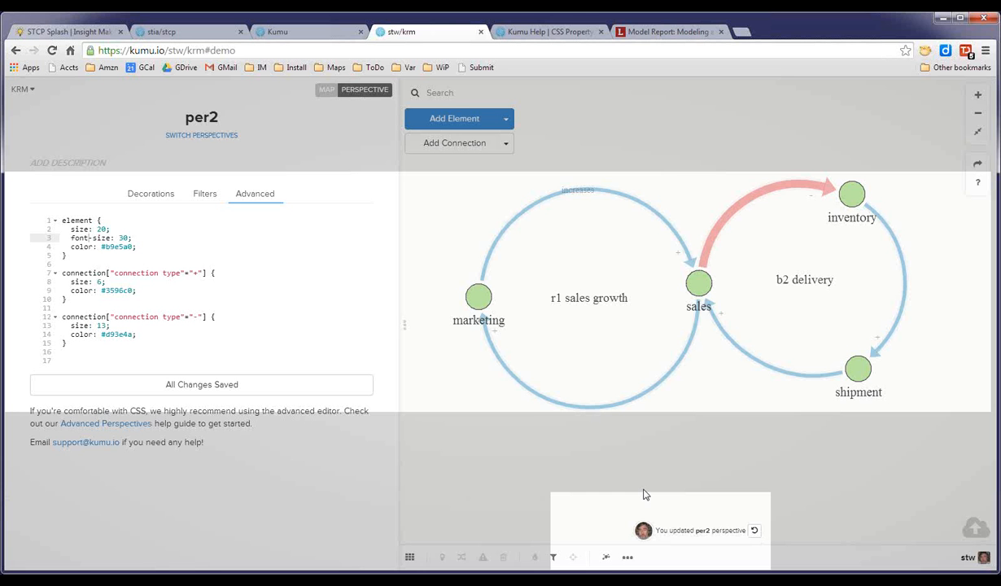
Examine the Default Perspective's advanced CSS in the stcp map for example styling rules.
click(187, 32)
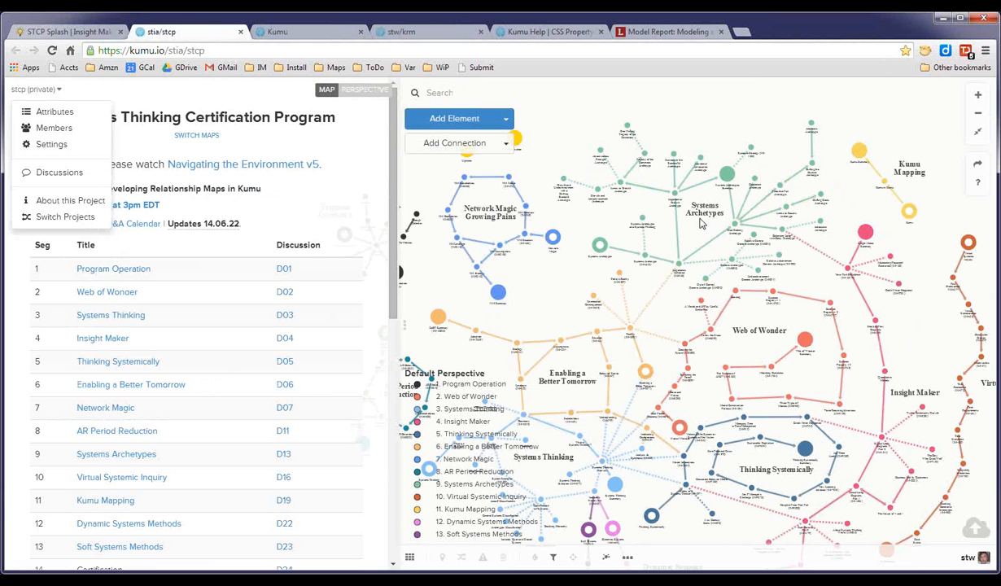
drag(564, 280, 586, 270)
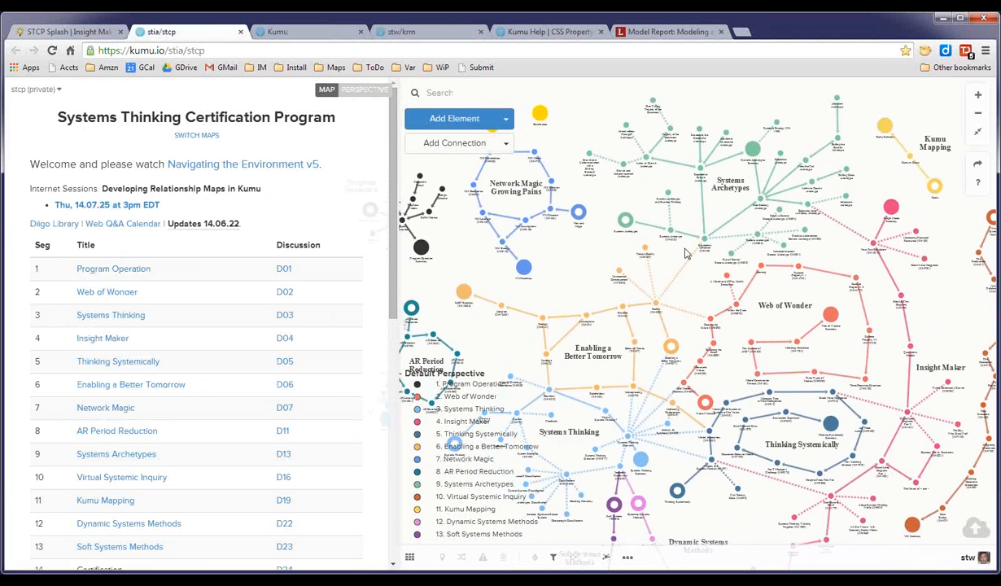
click(977, 132)
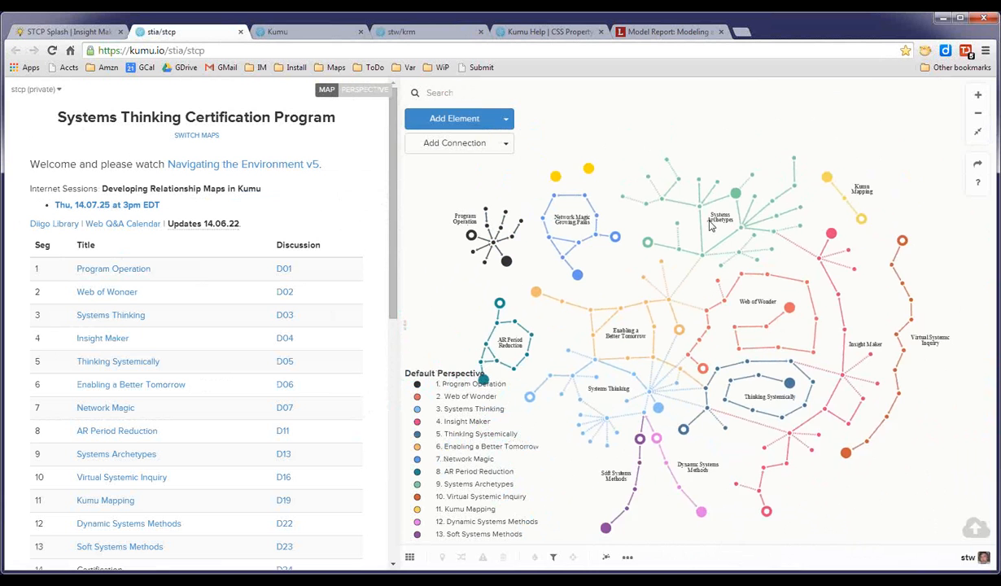
click(376, 96)
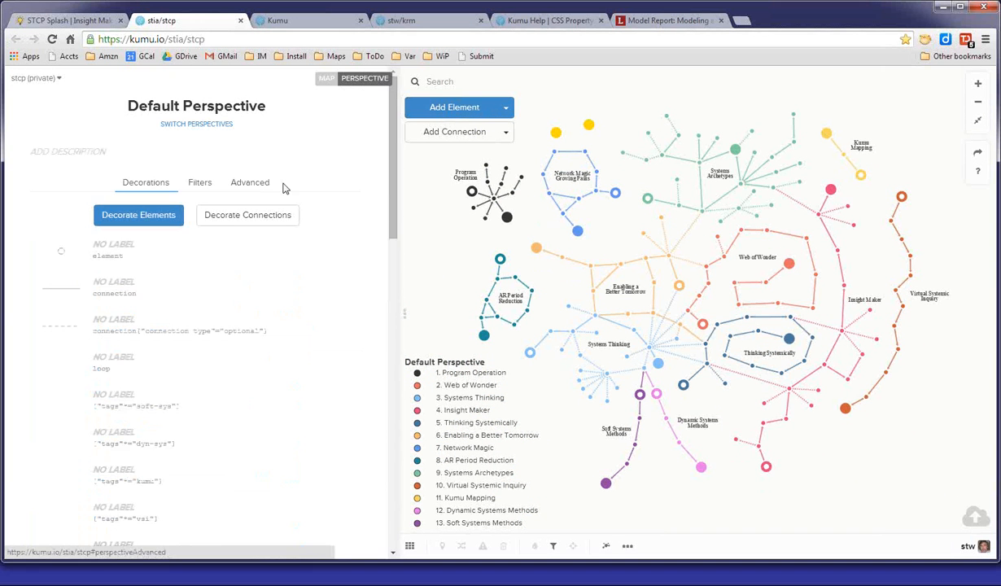
click(259, 193)
drag(369, 230, 367, 331)
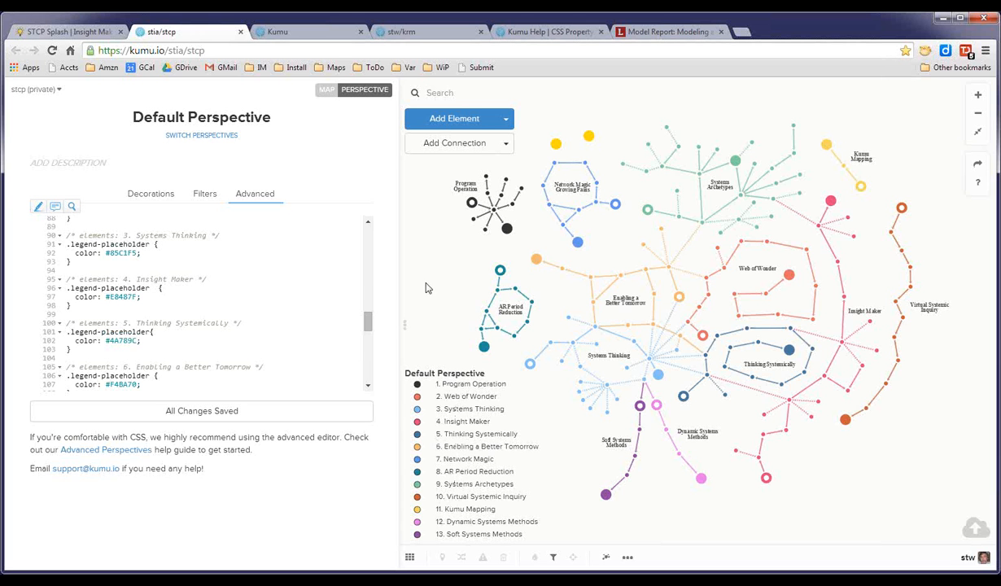
drag(367, 321, 339, 126)
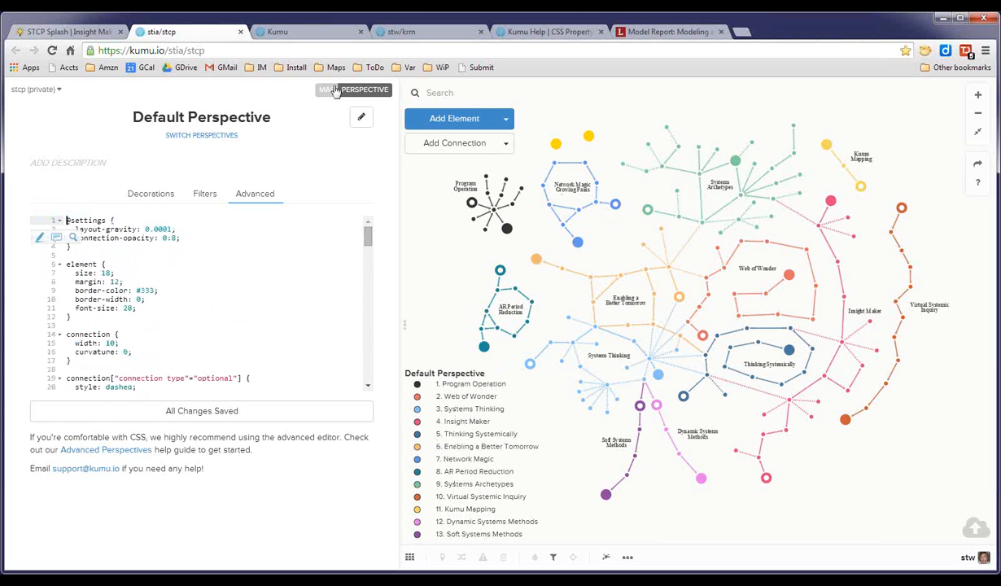
click(336, 91)
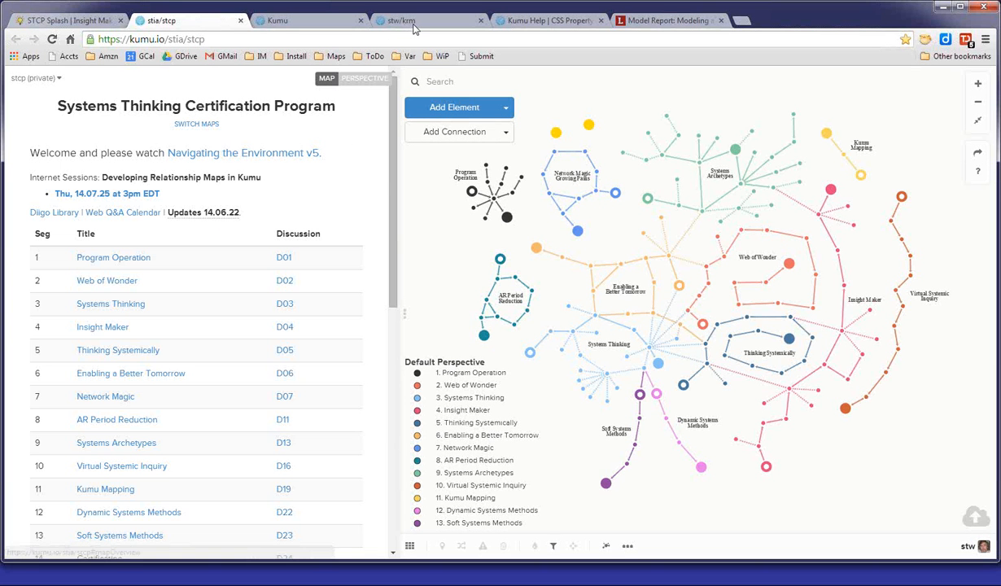
Set the colour of the '+' connection type rule to green and save the perspective.
click(412, 24)
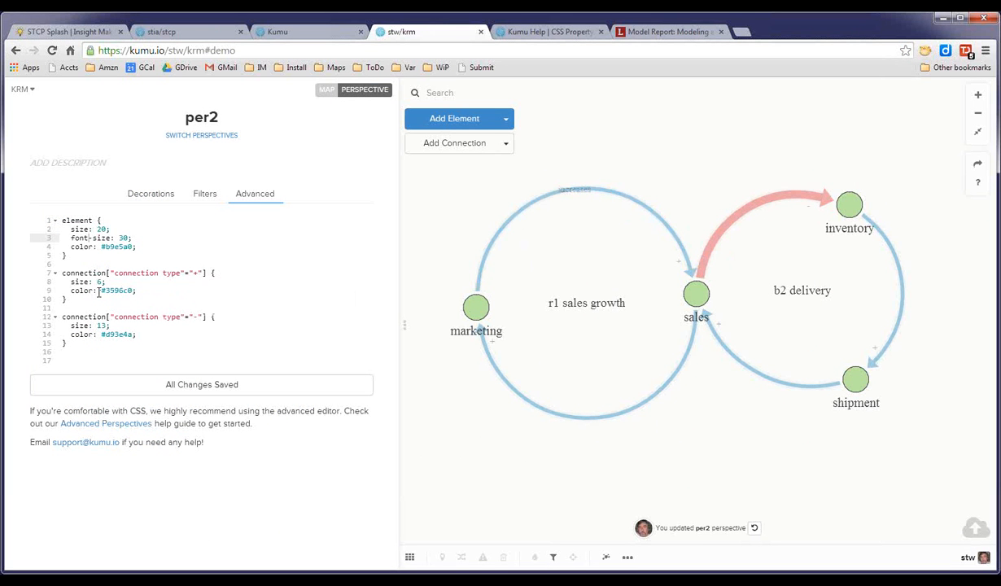
drag(101, 290, 134, 290)
text(green)
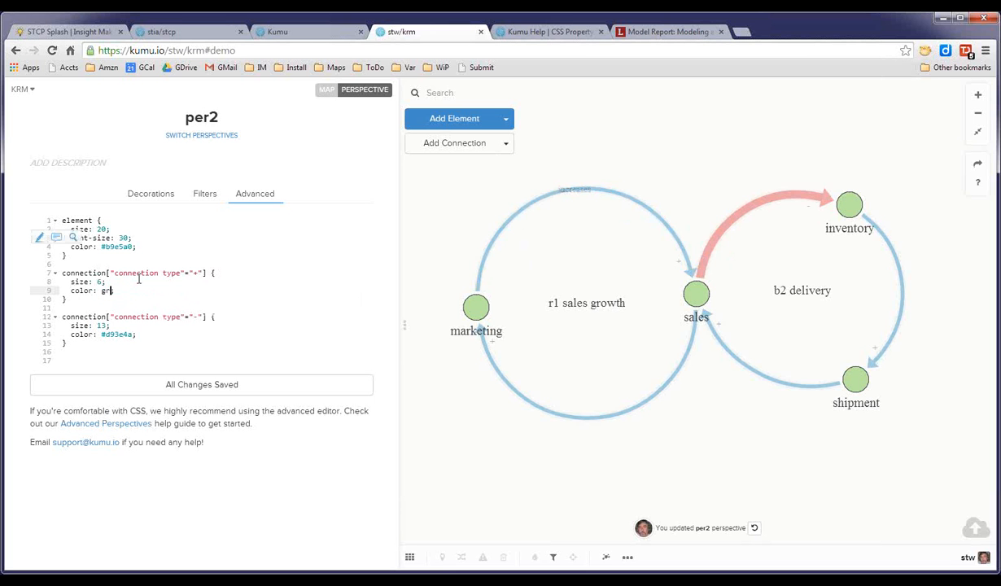
click(211, 384)
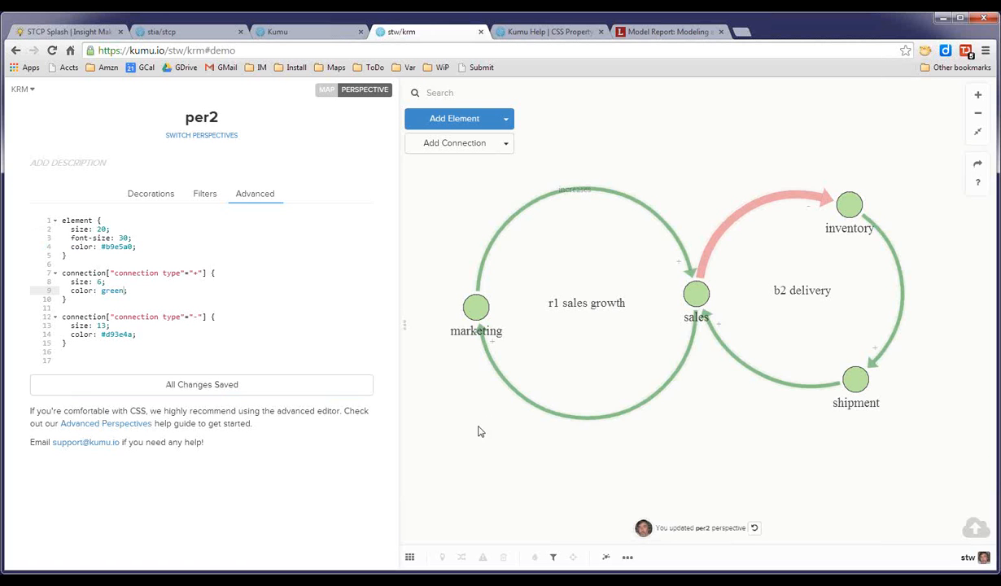
View the Relationship Development map under the per2 perspective and return to the Demo map.
click(410, 558)
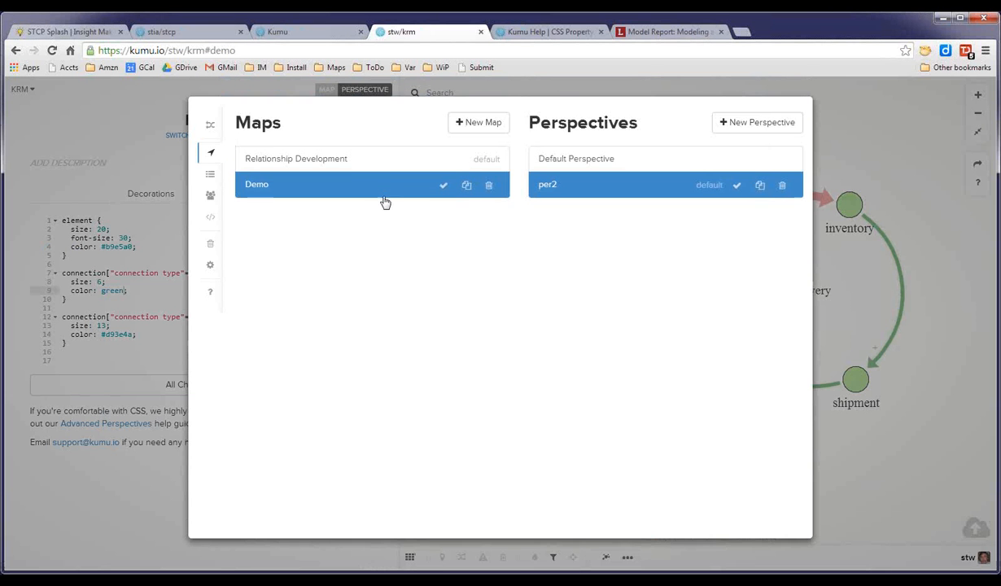
click(351, 168)
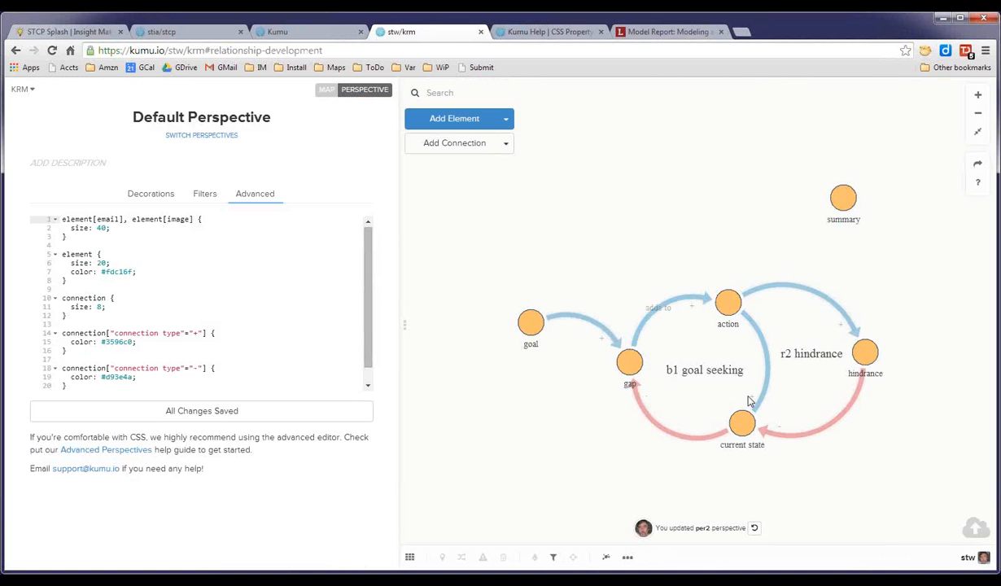
click(410, 557)
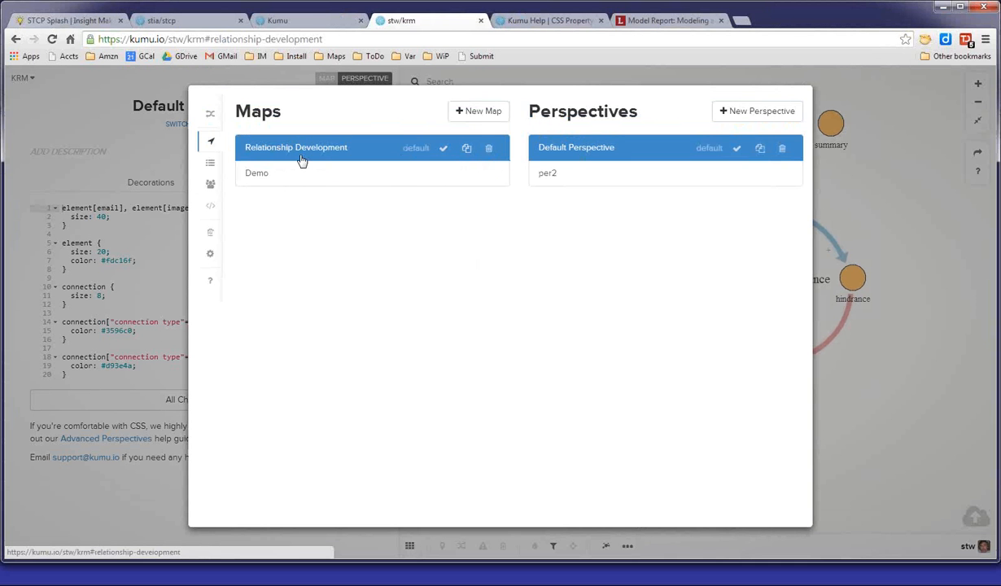
click(554, 185)
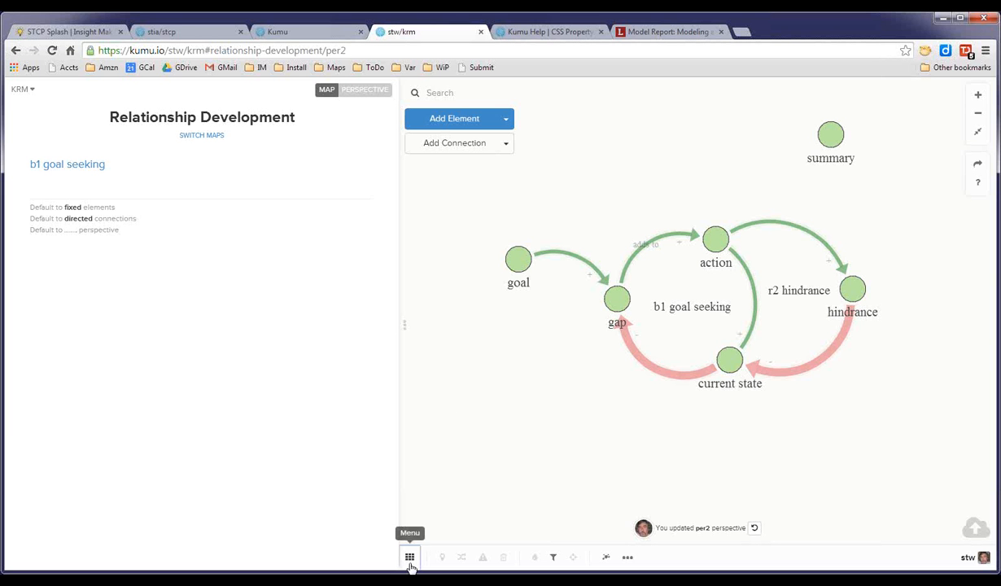
click(410, 562)
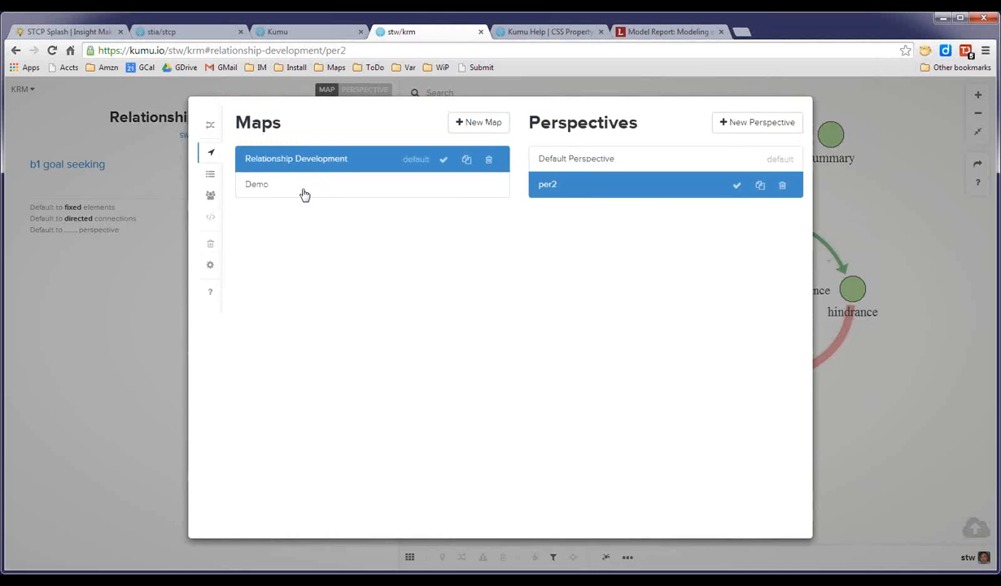
click(304, 193)
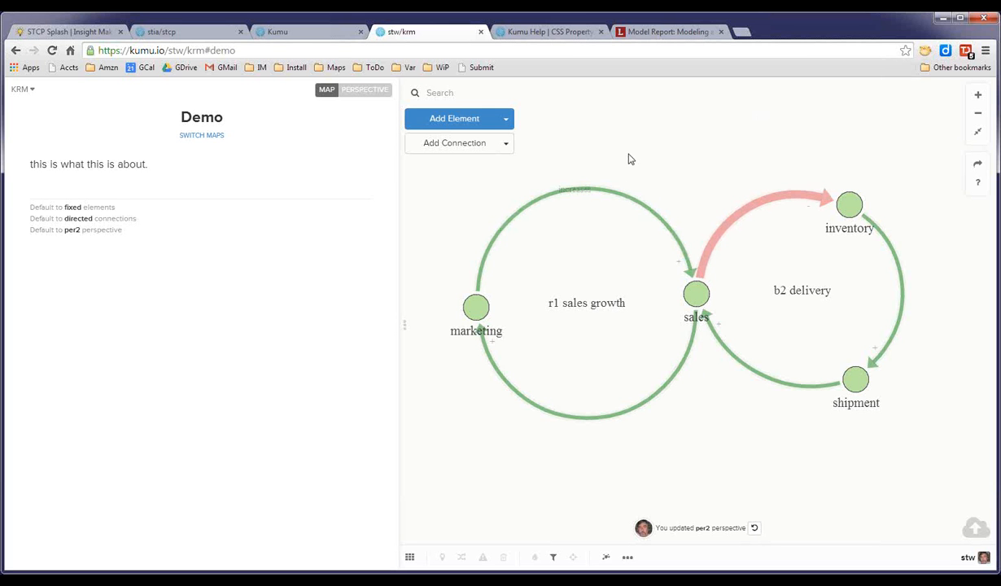
Mark the 'increases' connection from marketing to sales as delayed.
click(616, 201)
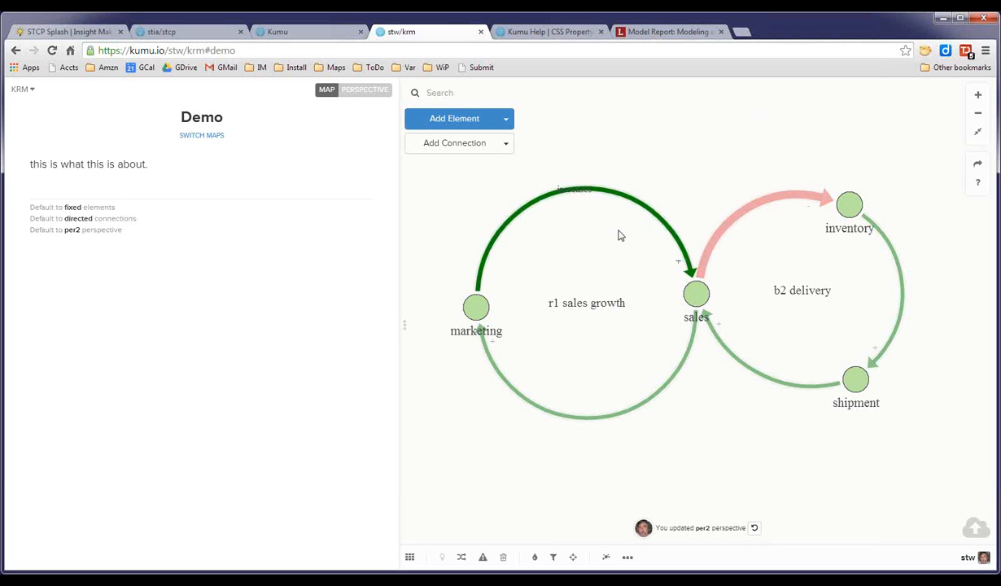
click(484, 557)
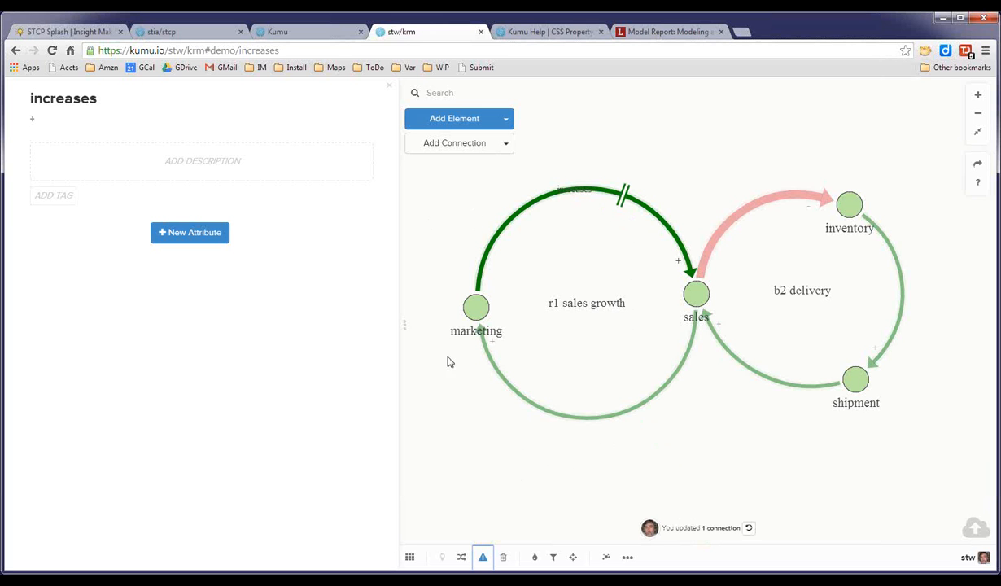
click(442, 201)
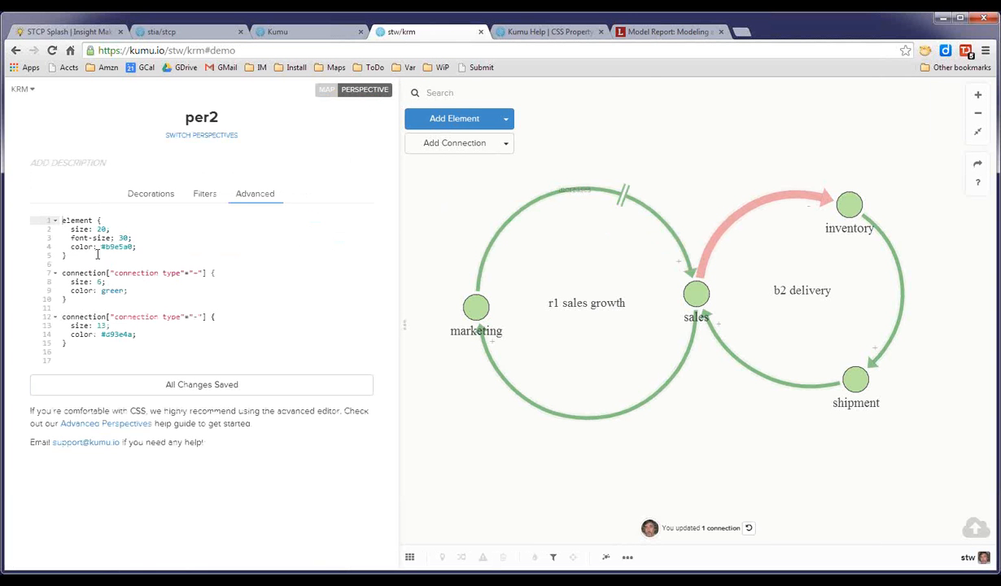
Copy the font-size: 30 declaration into the '+' connection type rule of the per2 CSS and save the perspective.
drag(62, 238, 132, 236)
key(ctrl+c)
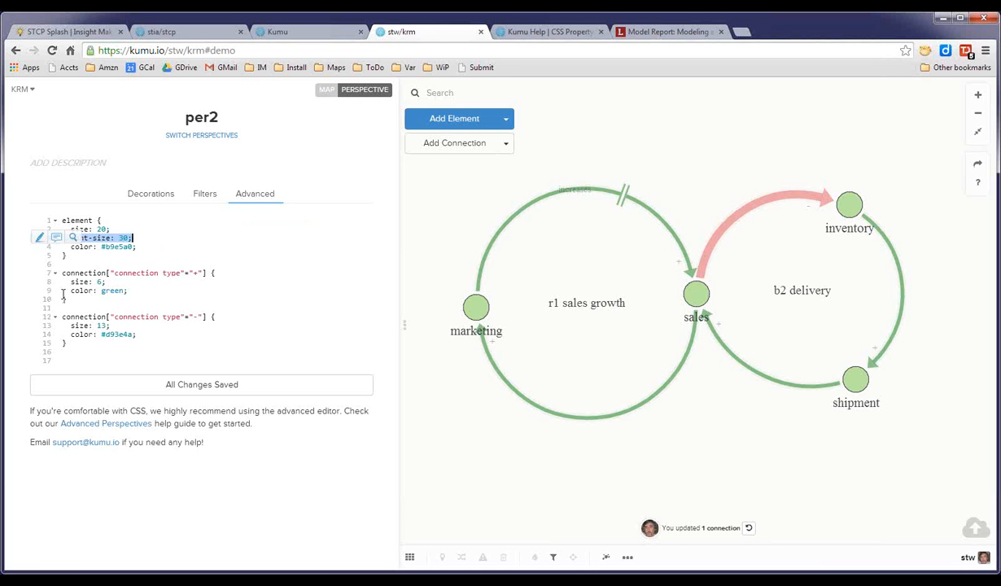
click(147, 252)
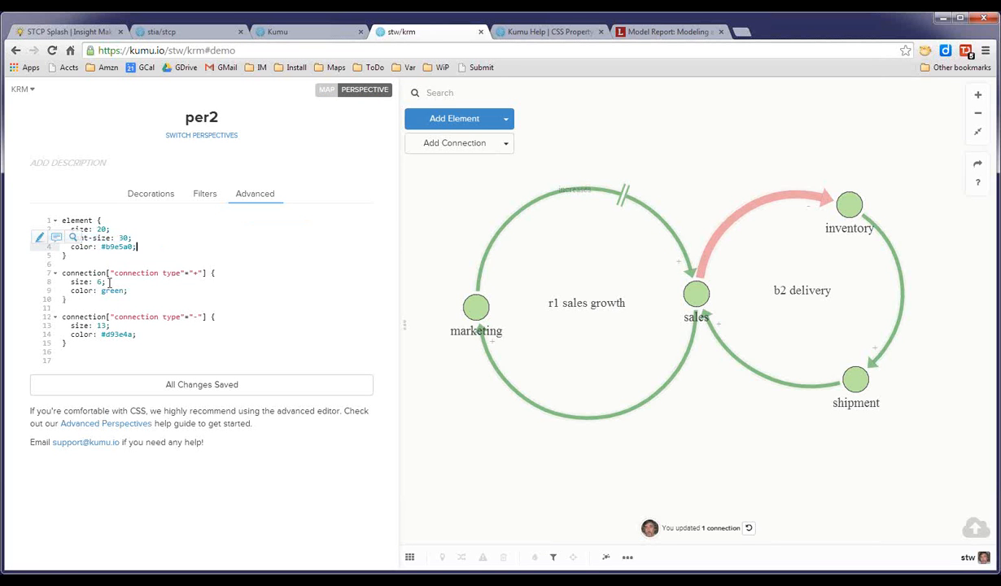
click(118, 273)
key(Return)
key(ctrl+v)
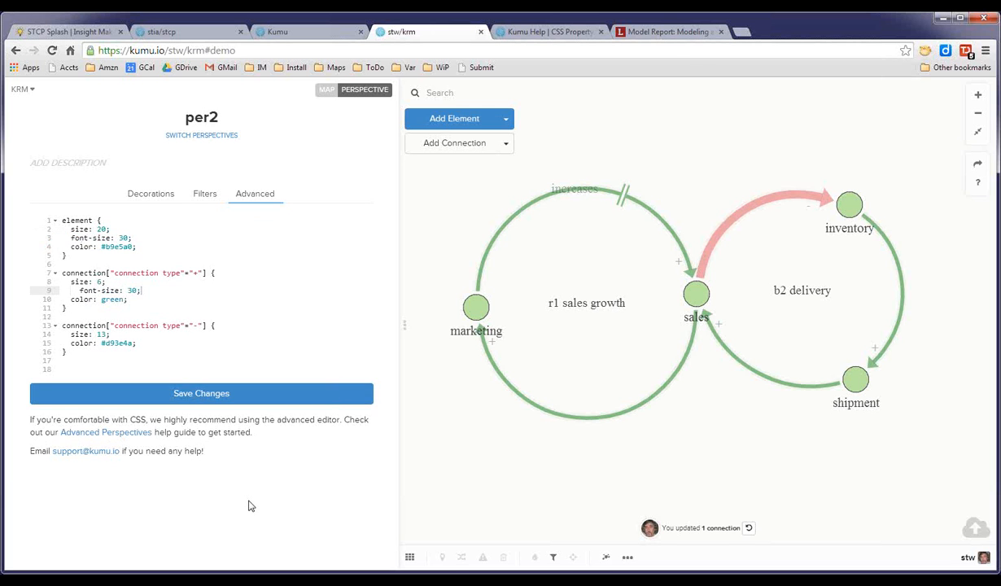
click(253, 394)
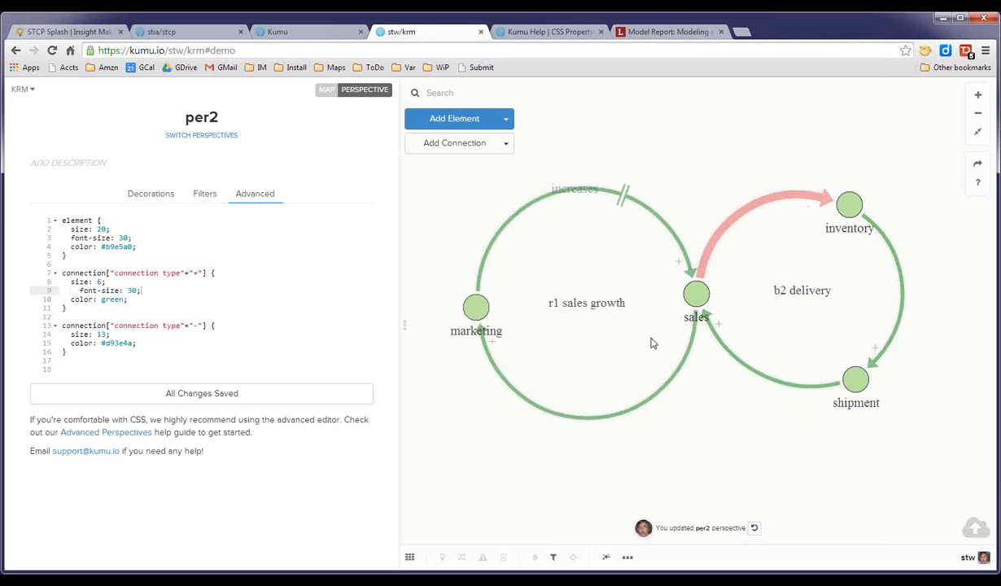
Focus the r1 sales growth loop and then the sales element in the Demo map.
click(594, 309)
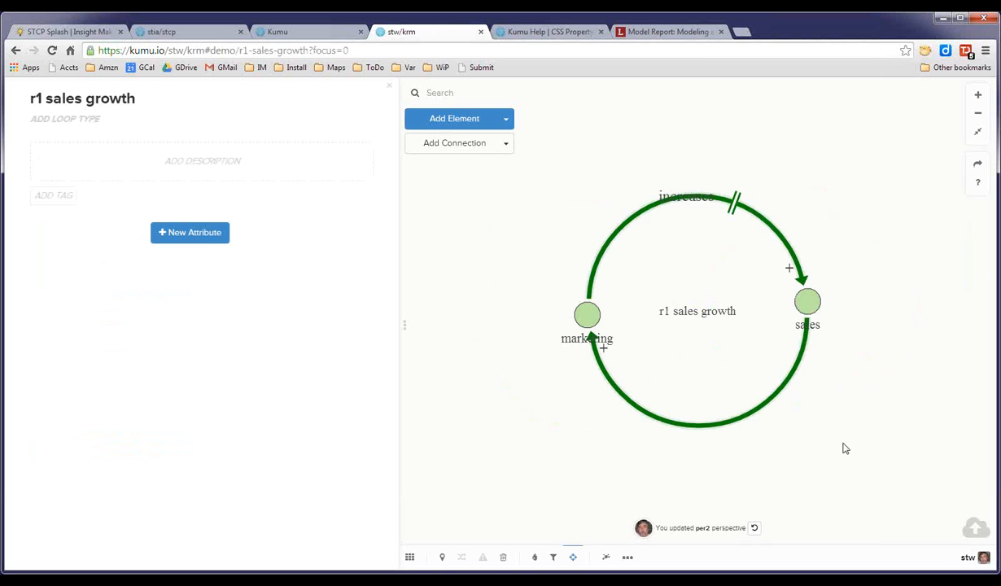
click(809, 304)
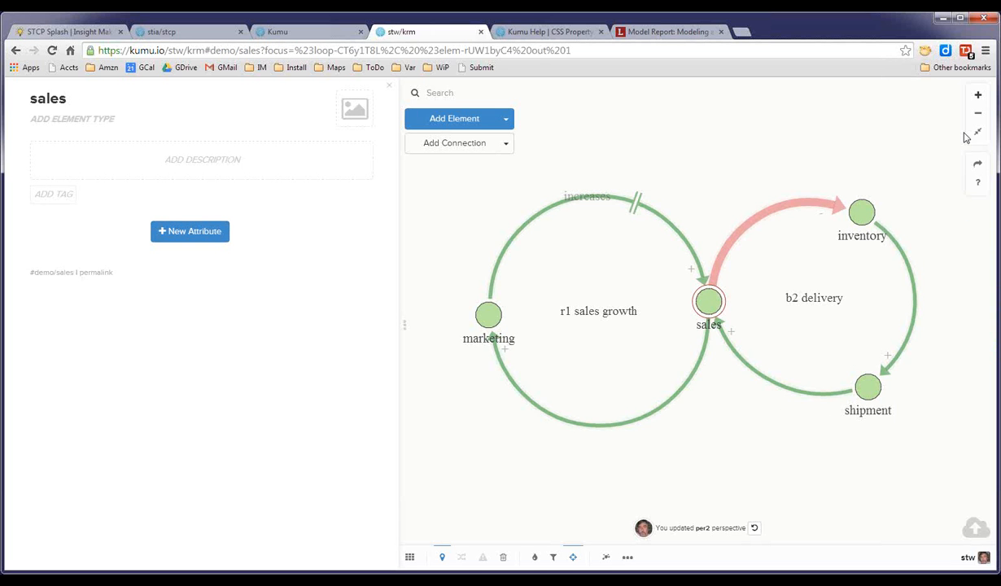
Browse the Enabling a Better Tomorrow loop and its linked Systems Archetypes elements in the stcp map.
click(183, 32)
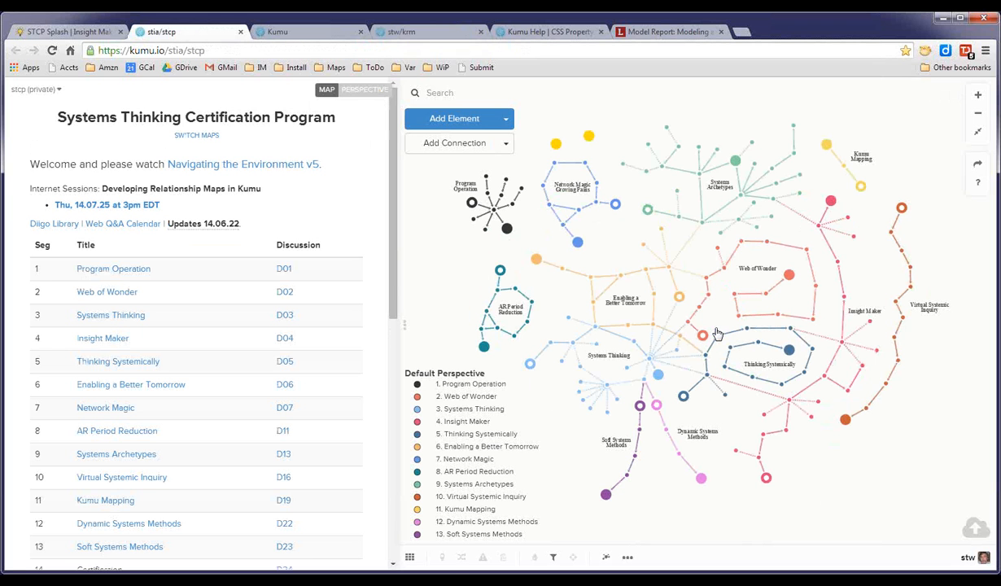
click(628, 299)
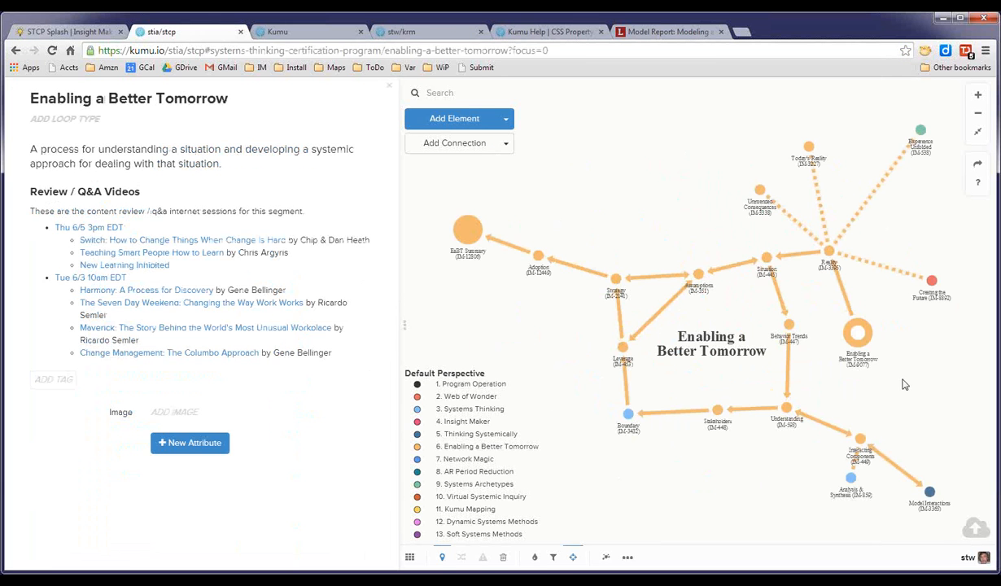
click(918, 128)
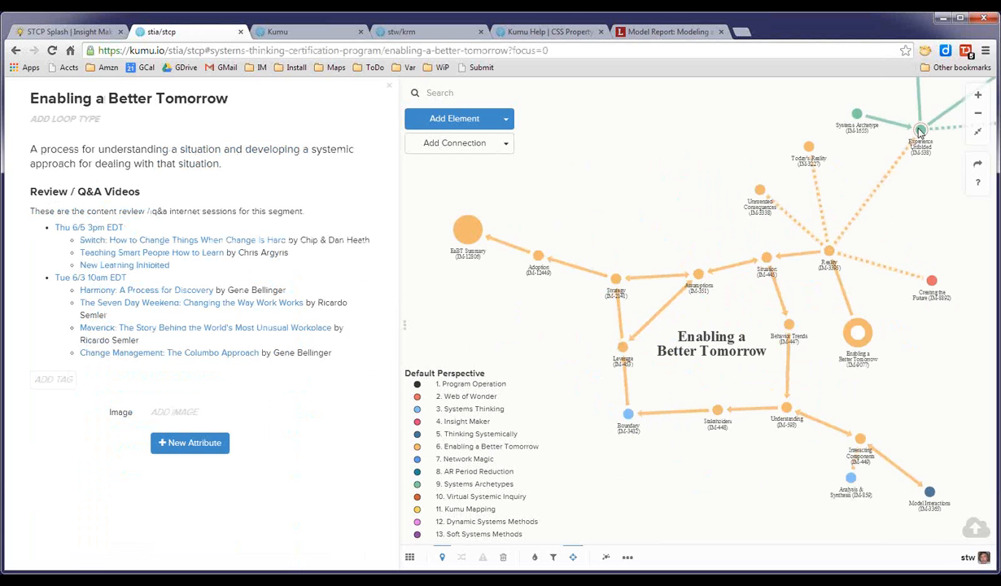
click(919, 155)
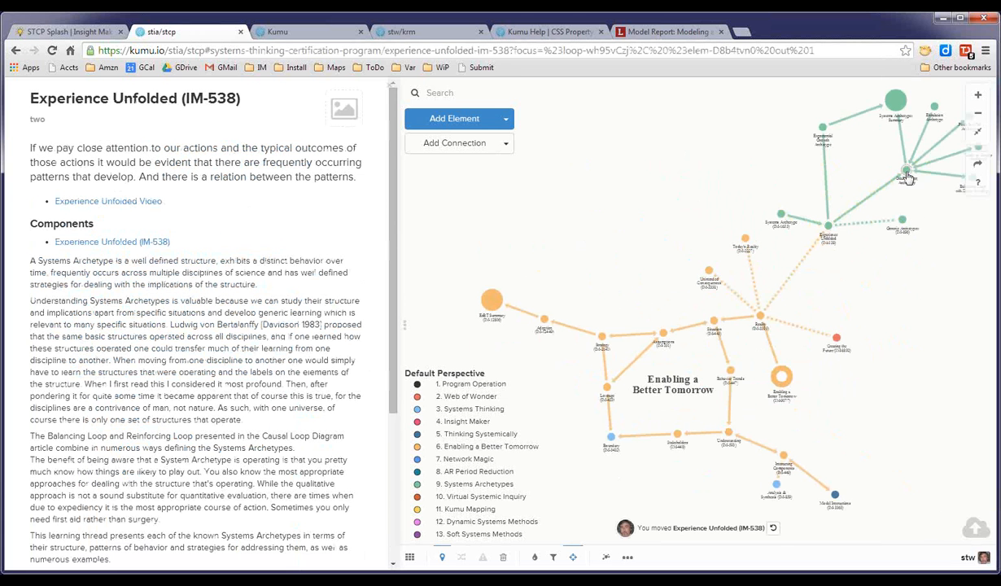
click(907, 177)
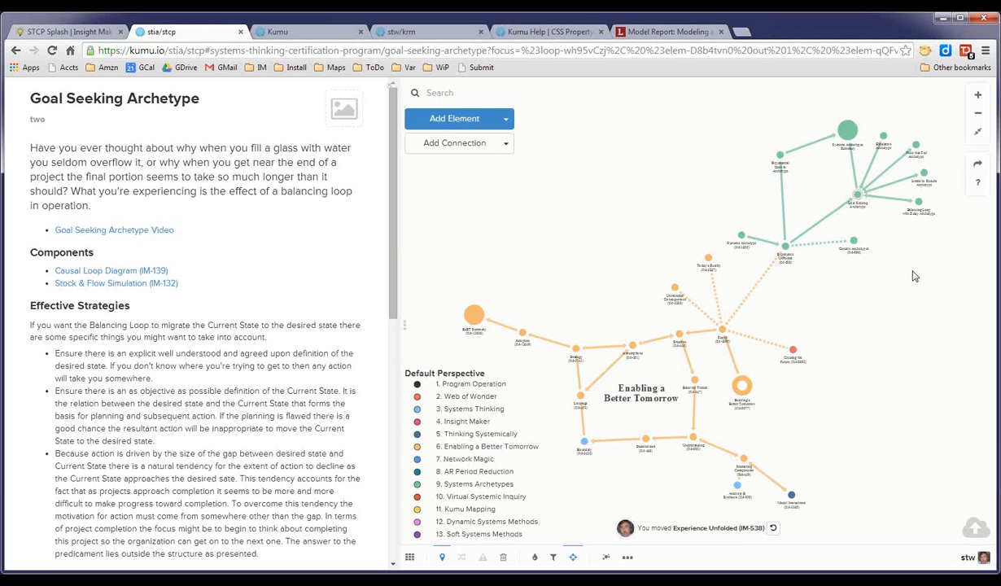
click(914, 147)
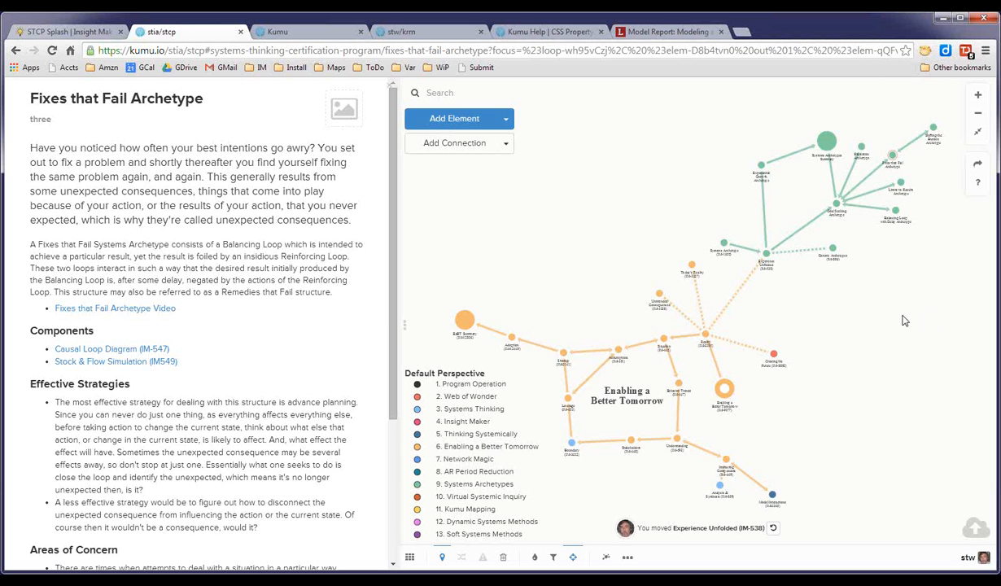
scroll(845, 389, up, 3)
scroll(845, 391, down, 2)
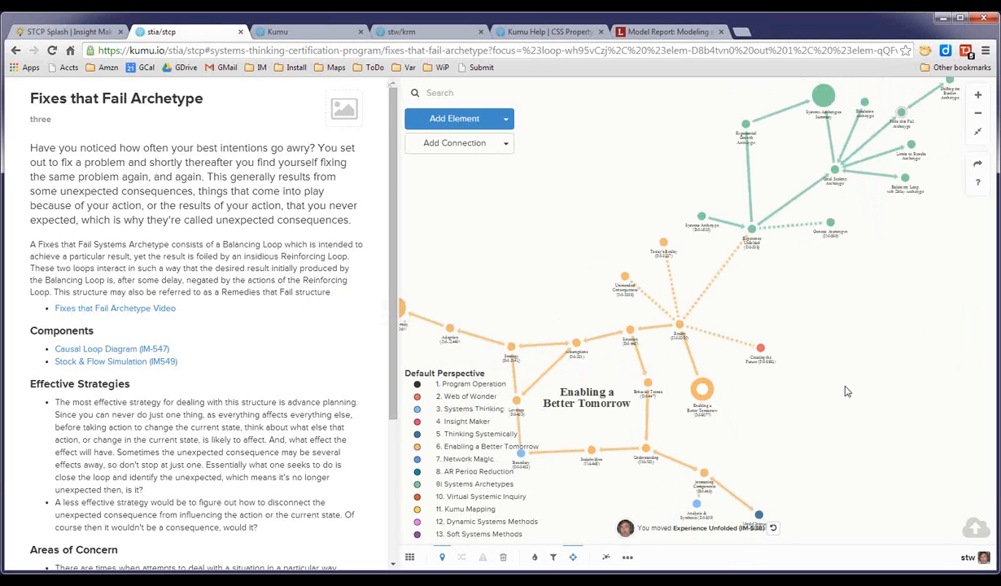
click(600, 399)
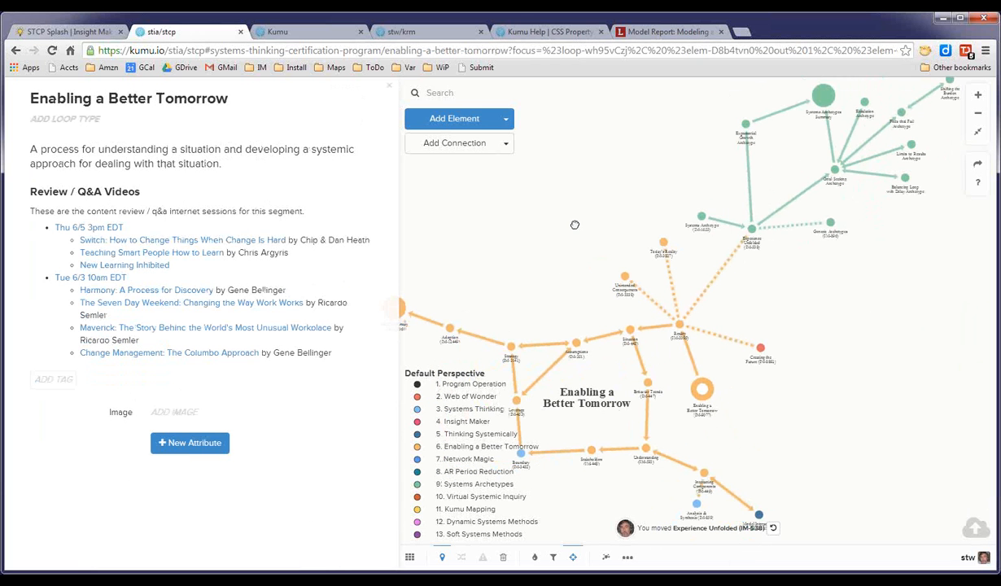
Reopen the Enabling a Better Tomorrow loop, inspect its Boundary element, and return to the Demo map.
click(574, 225)
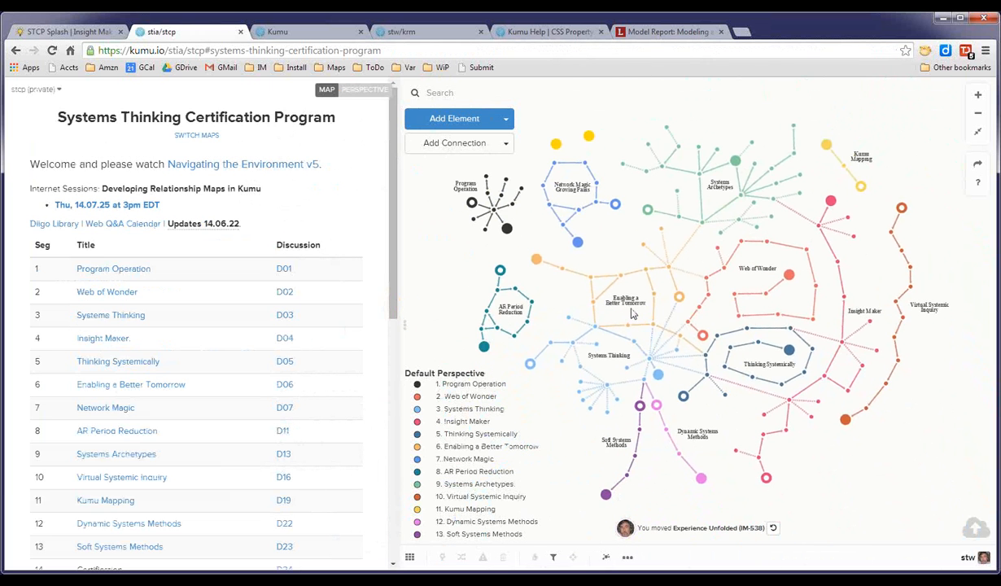
click(625, 303)
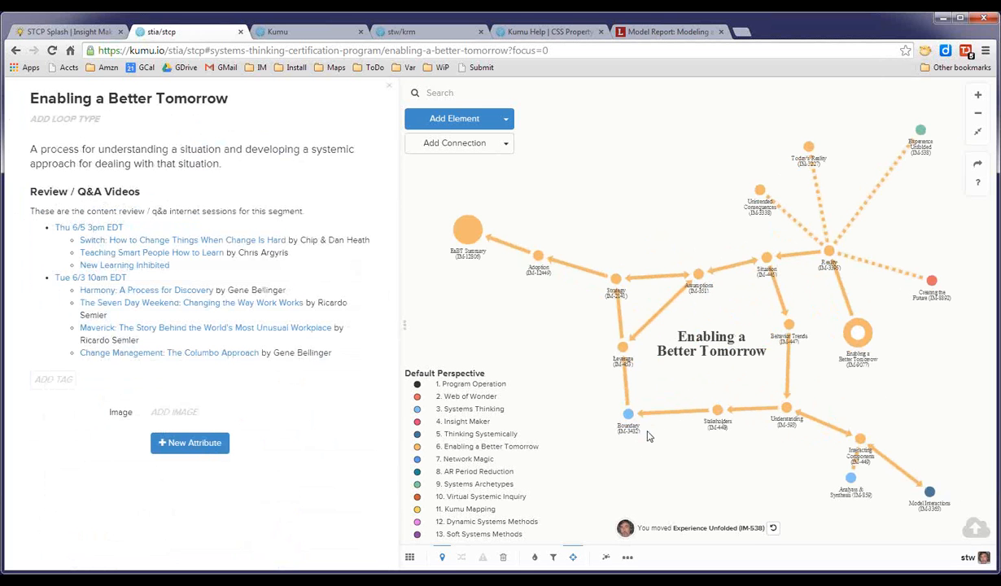
click(626, 414)
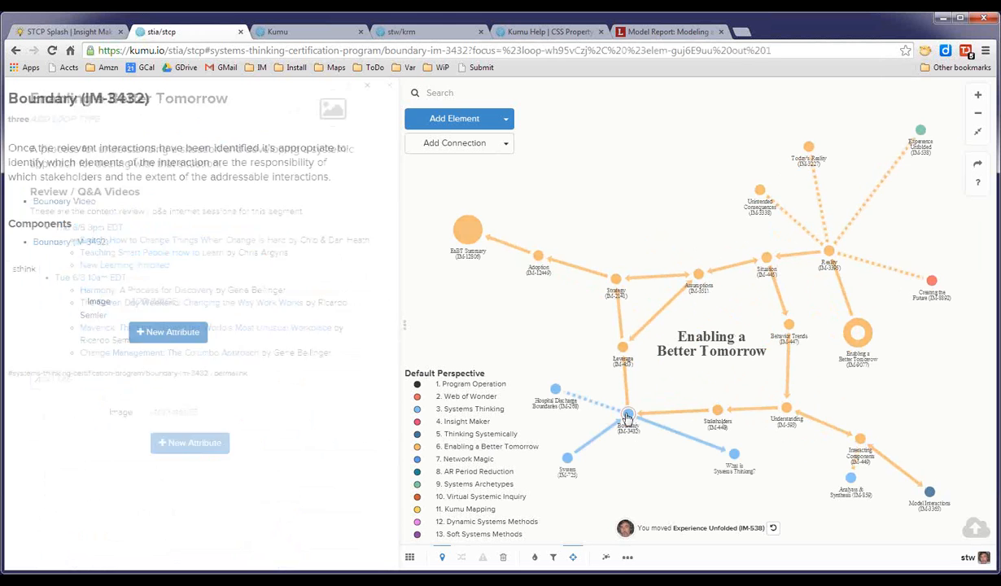
click(659, 472)
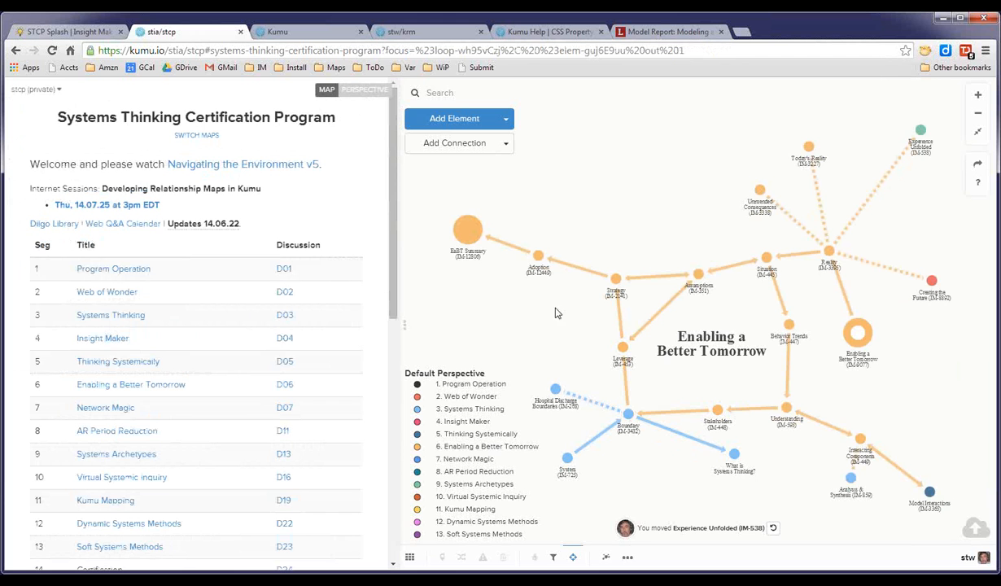
drag(668, 198, 639, 183)
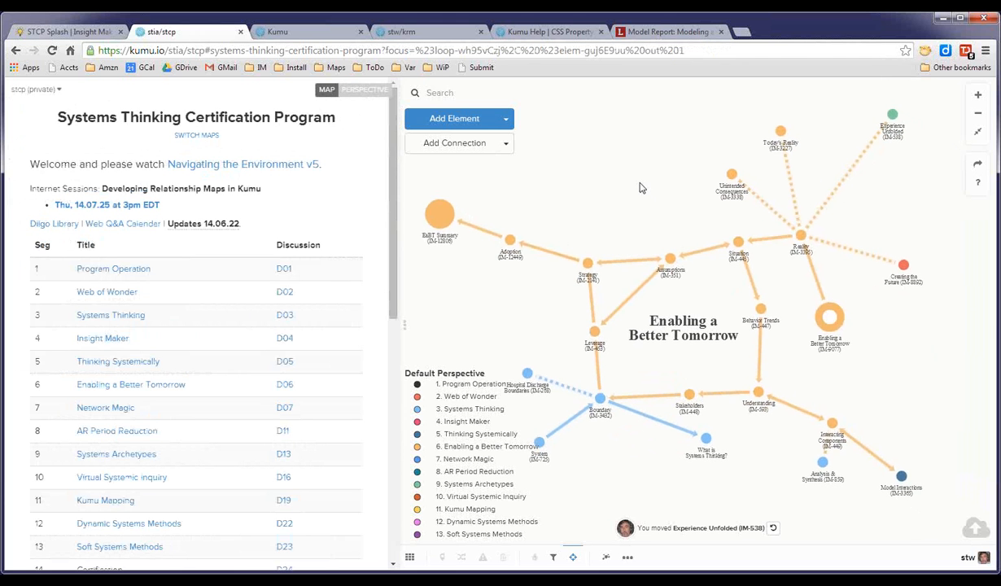
scroll(641, 185, down, 5)
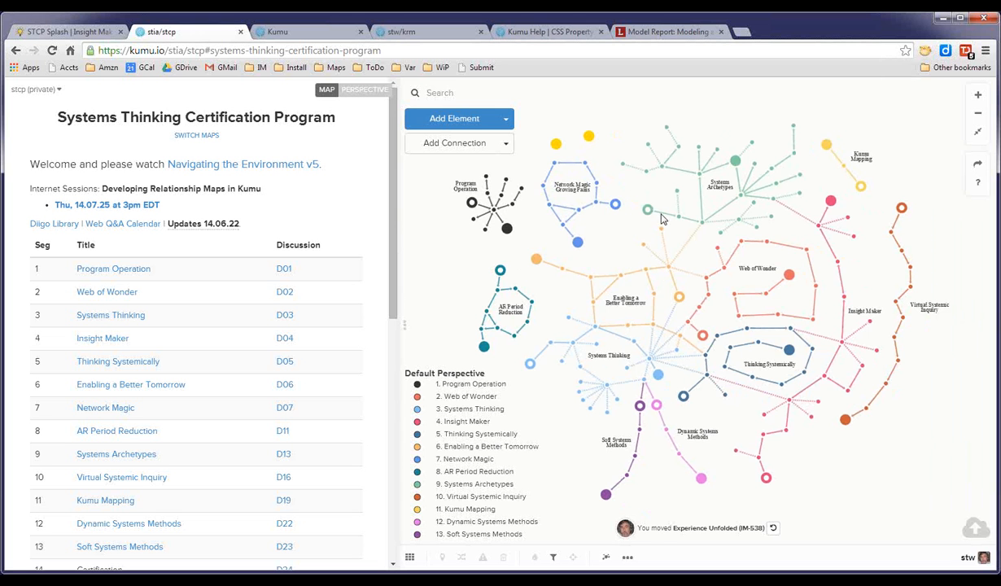
click(444, 30)
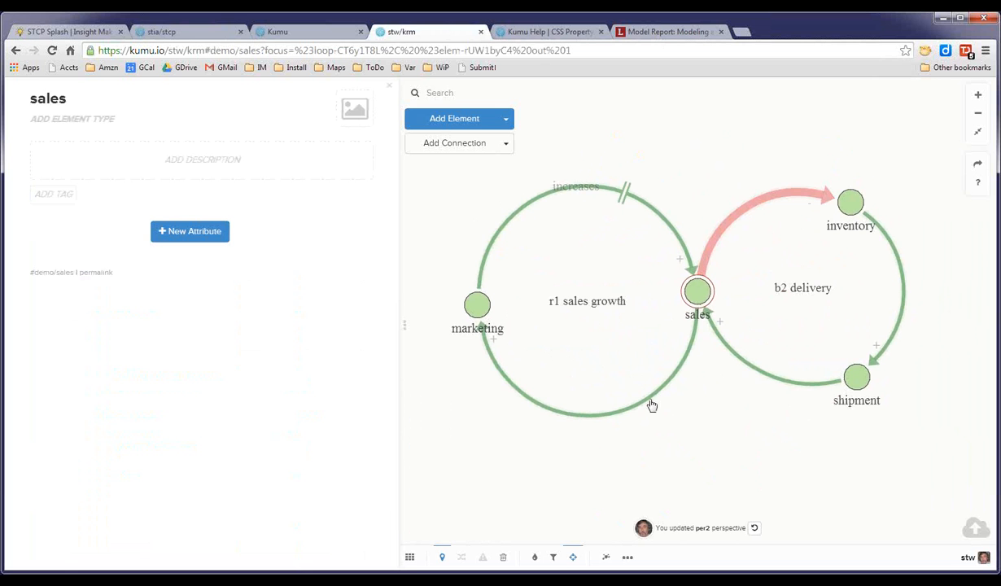
Switch to the Relationship Development map and show its map overview.
click(410, 560)
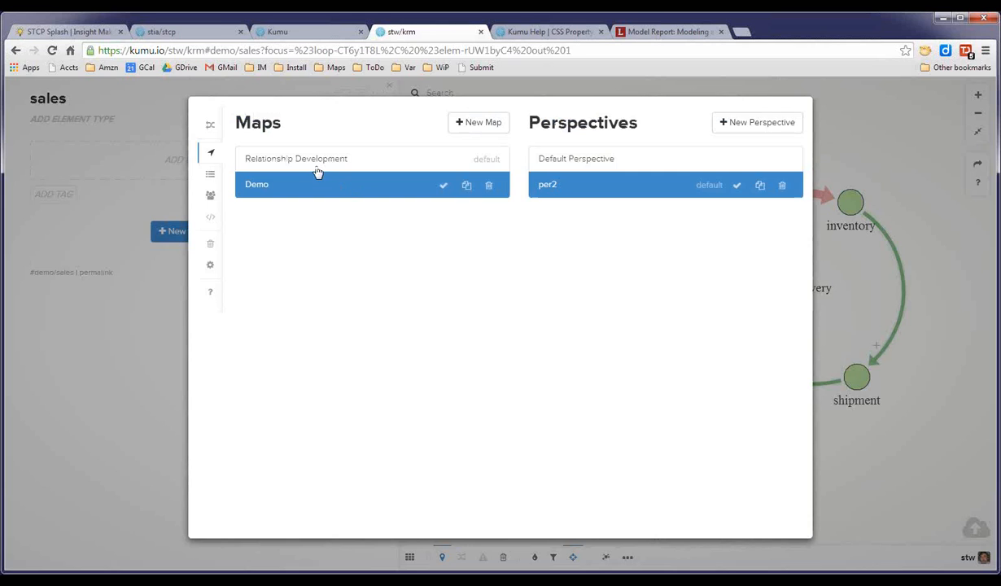
click(317, 168)
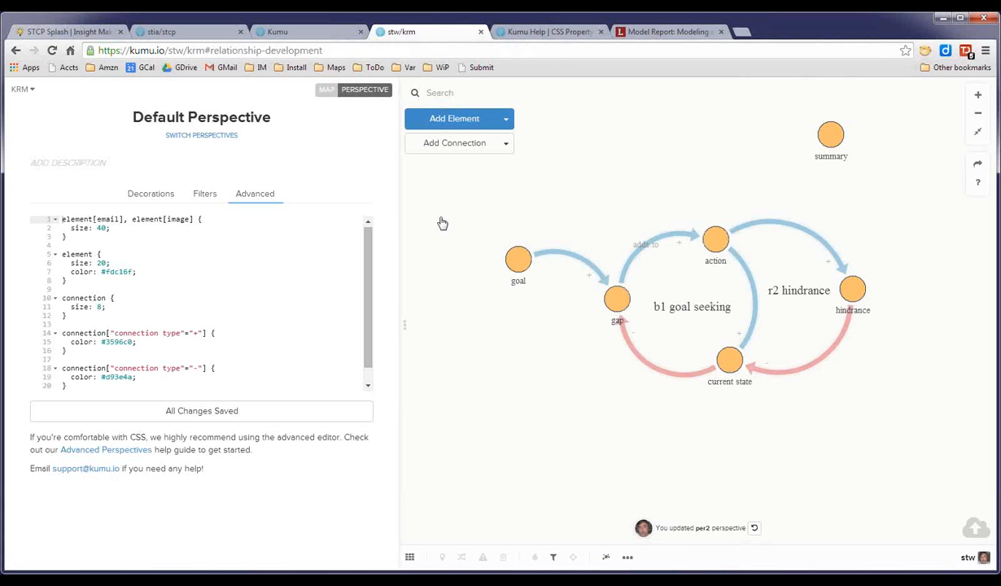
click(326, 92)
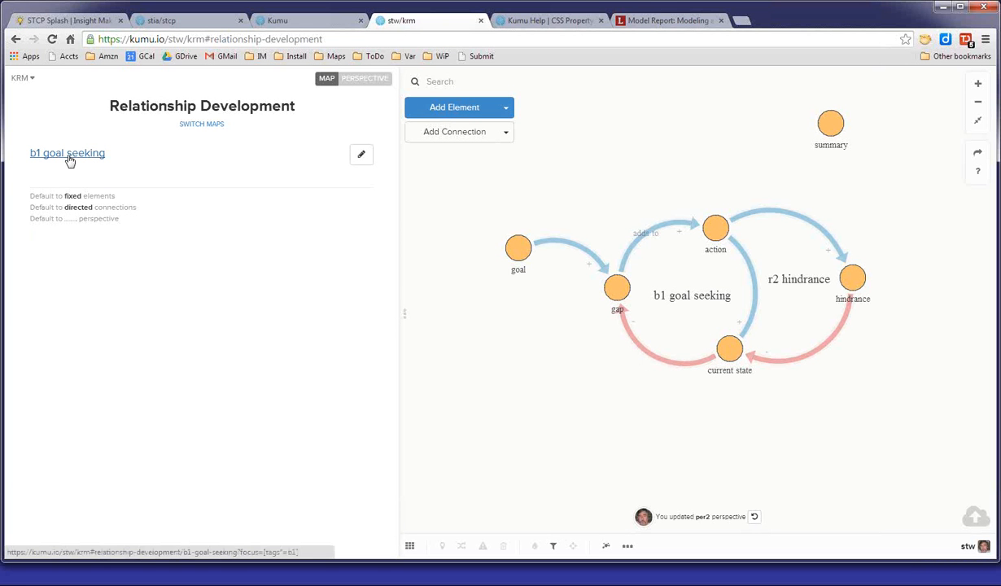
Focus the b1 goal seeking and r2 hindrance loops in turn, then clear the focus.
click(69, 158)
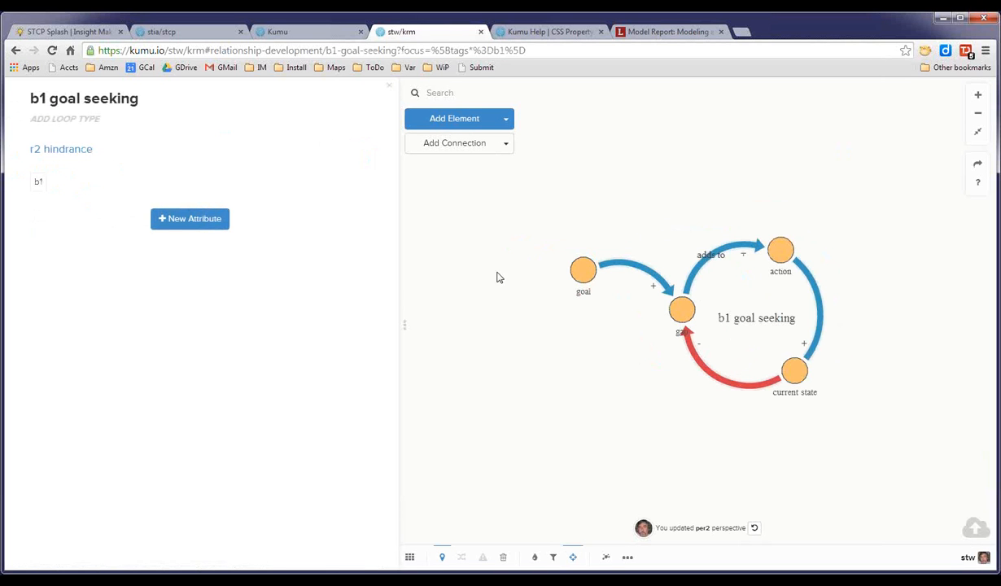
click(72, 142)
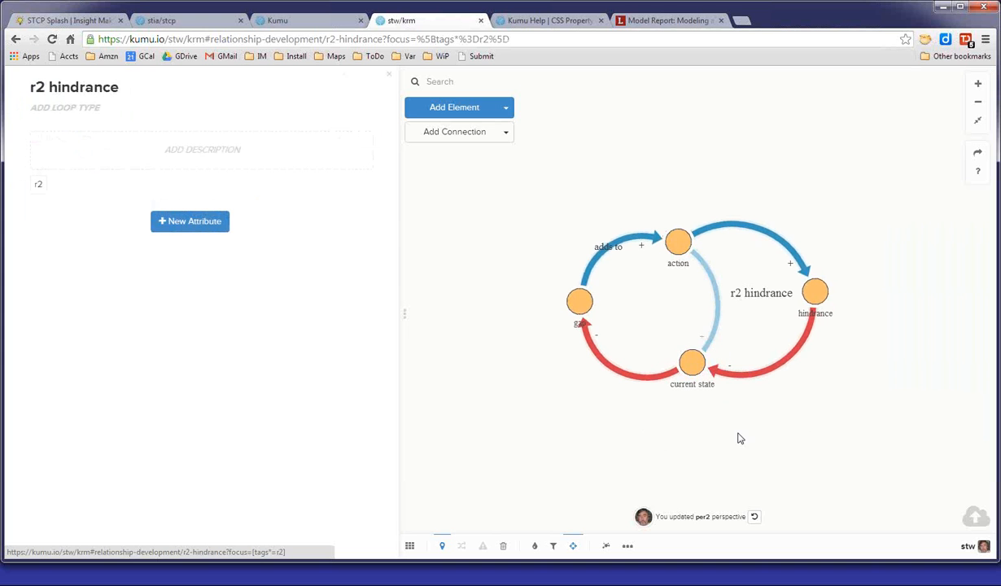
click(471, 301)
click(66, 157)
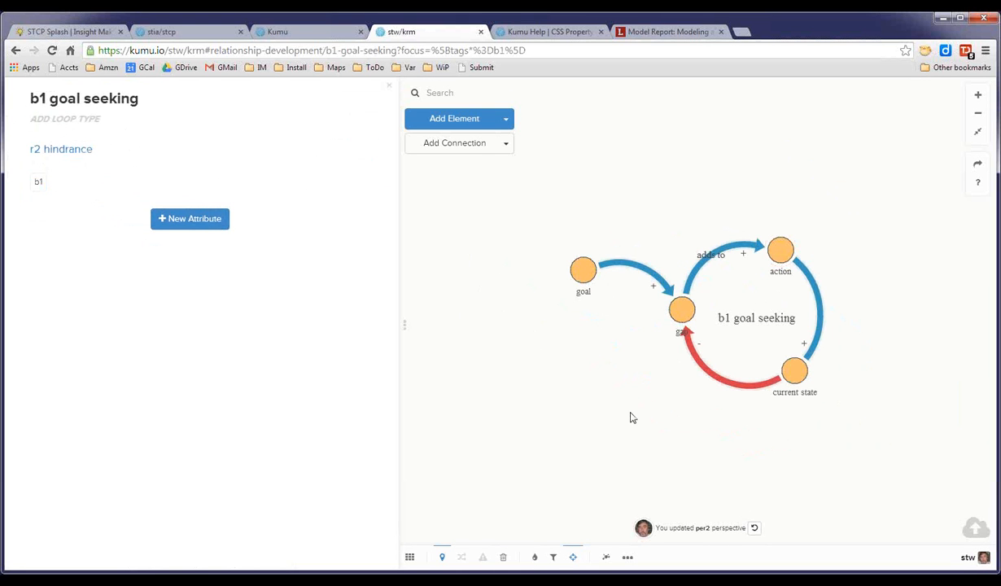
mouse_move(72, 160)
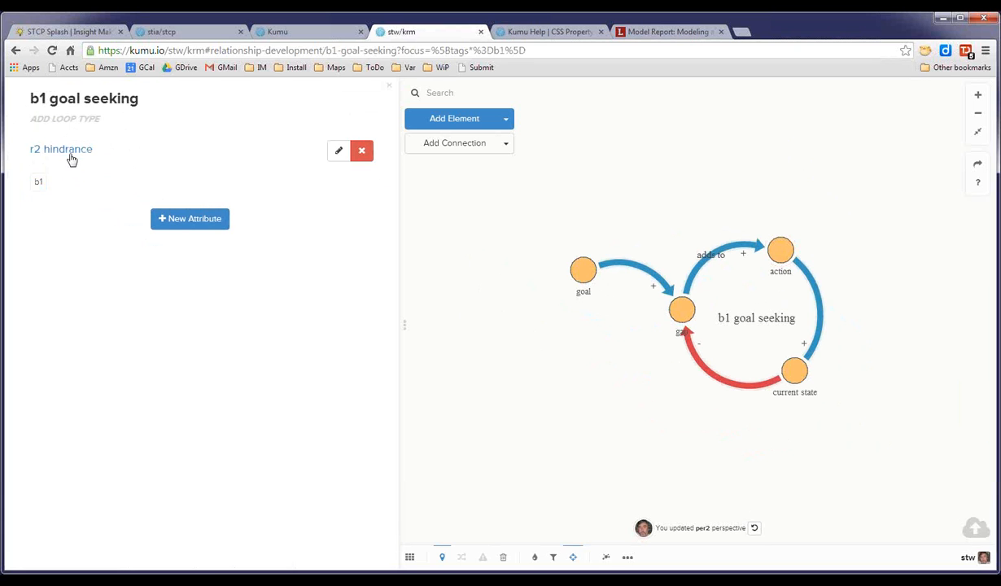
click(71, 157)
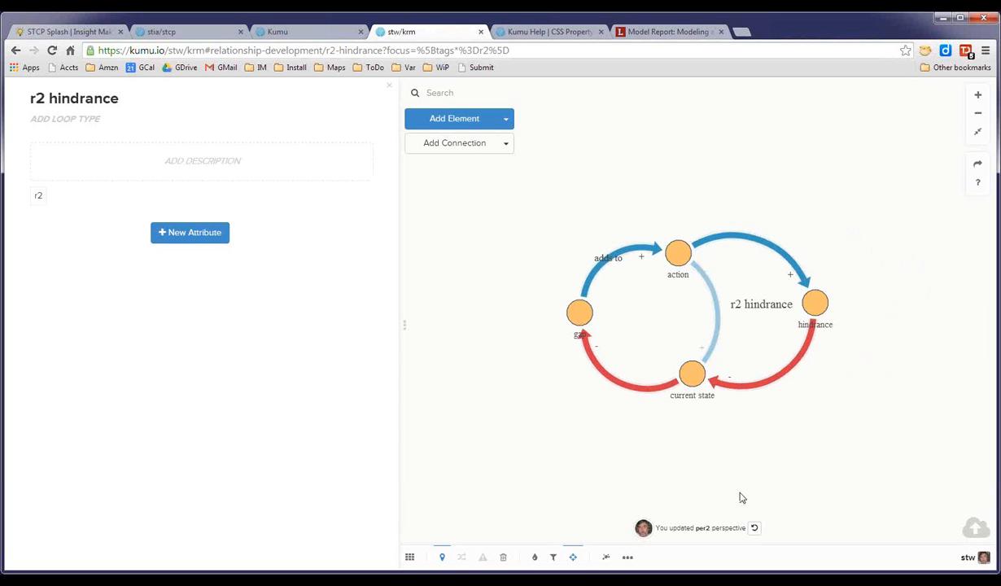
click(478, 408)
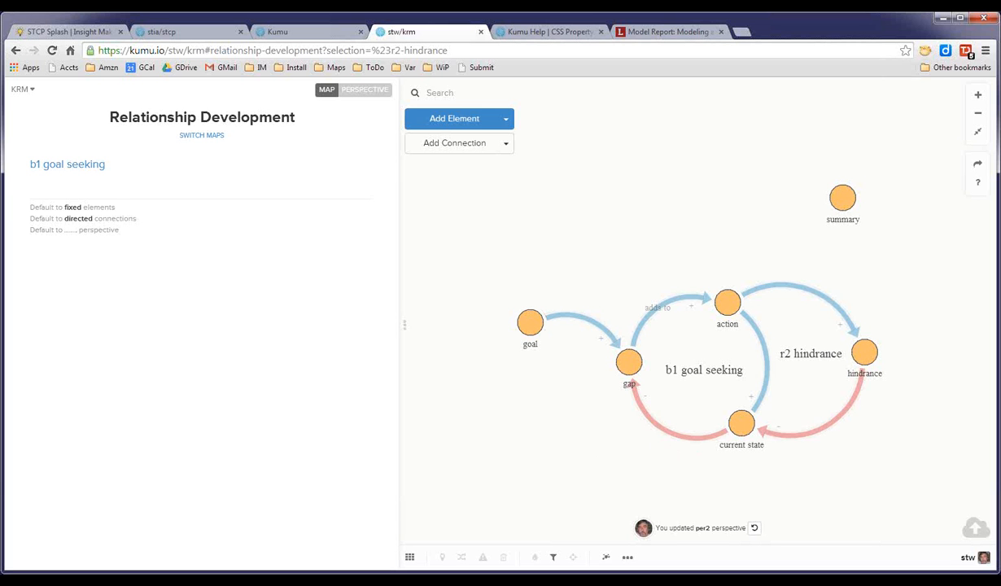
Switch projects to open the Kumu dashboard.
click(21, 91)
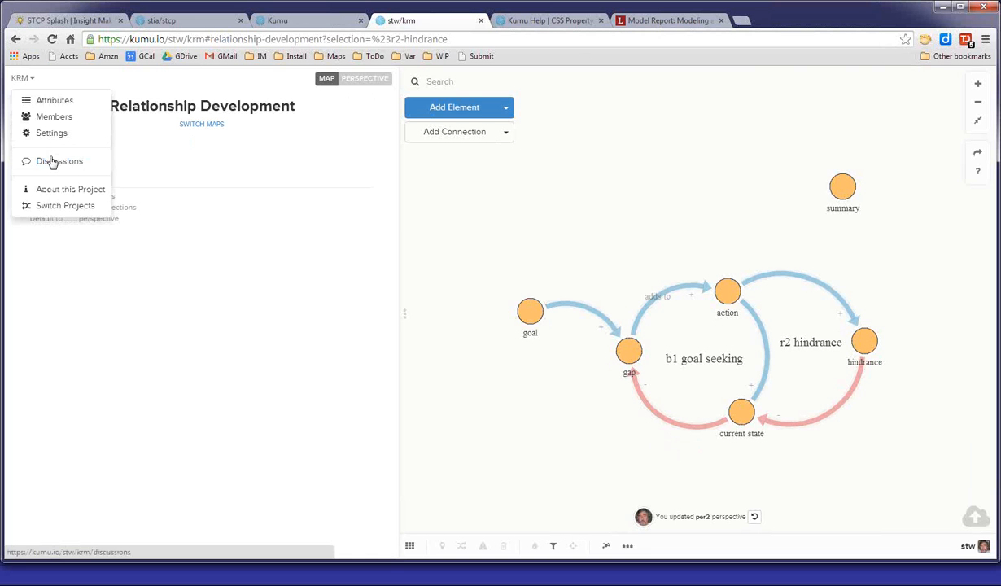
click(45, 215)
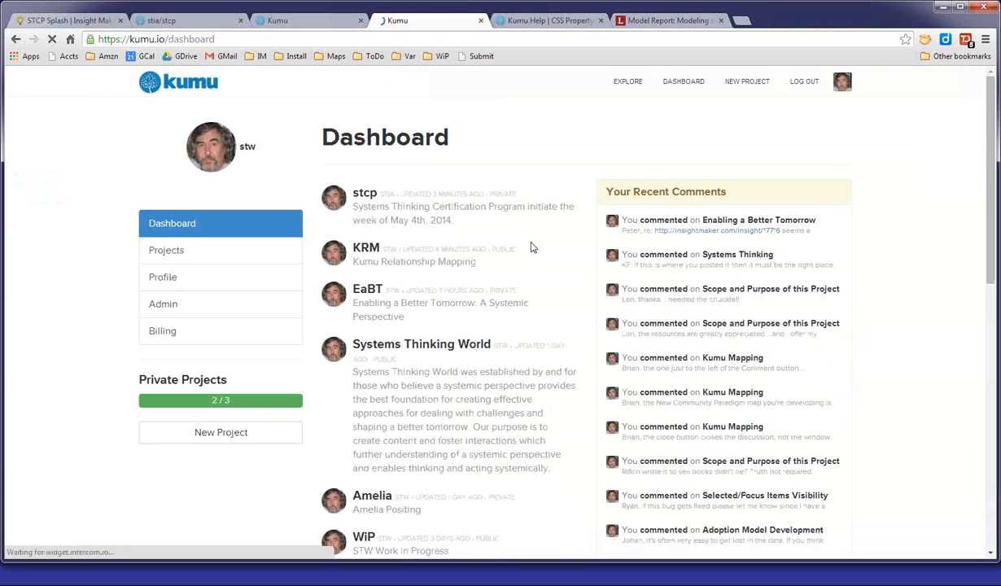
Open the Dialogue Mapping project from the dashboard in a new tab and switch to it.
scroll(532, 249, down, 1)
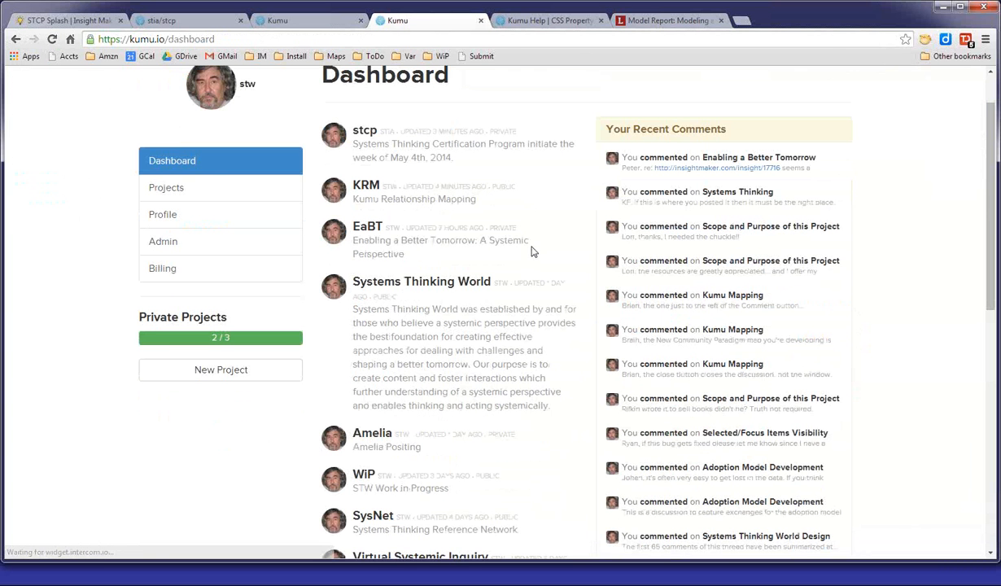
scroll(533, 252, down, 8)
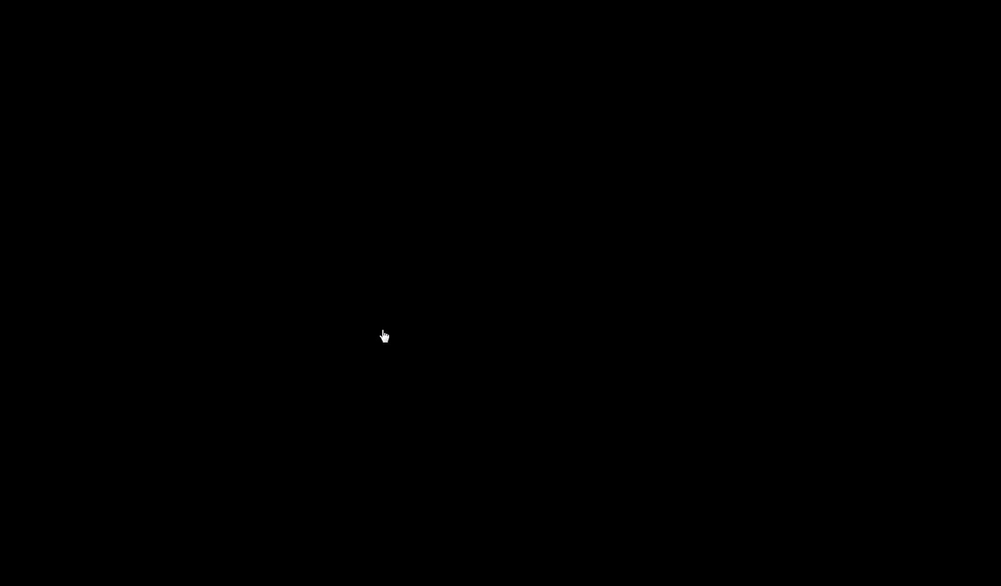
right_click(381, 345)
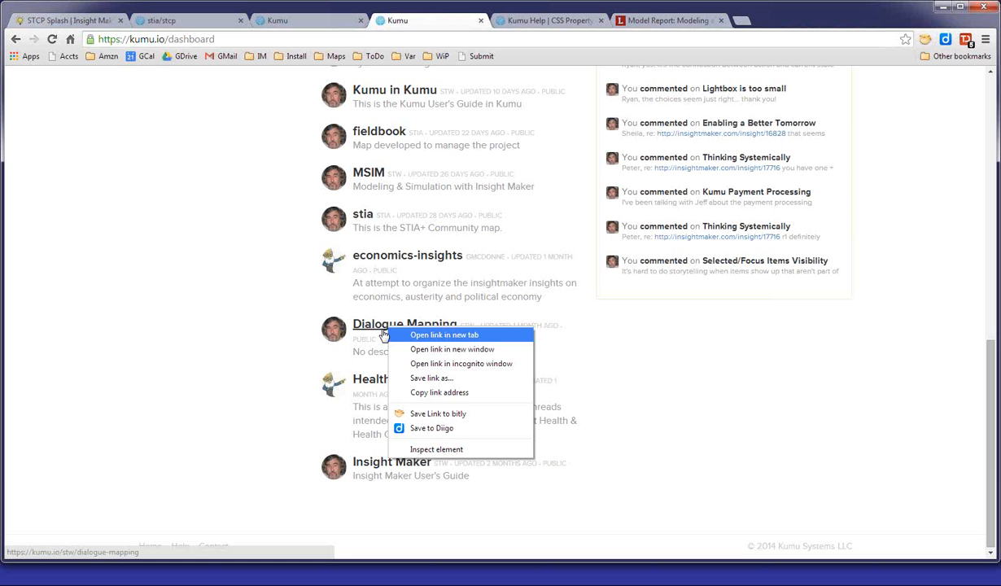
click(437, 335)
click(569, 21)
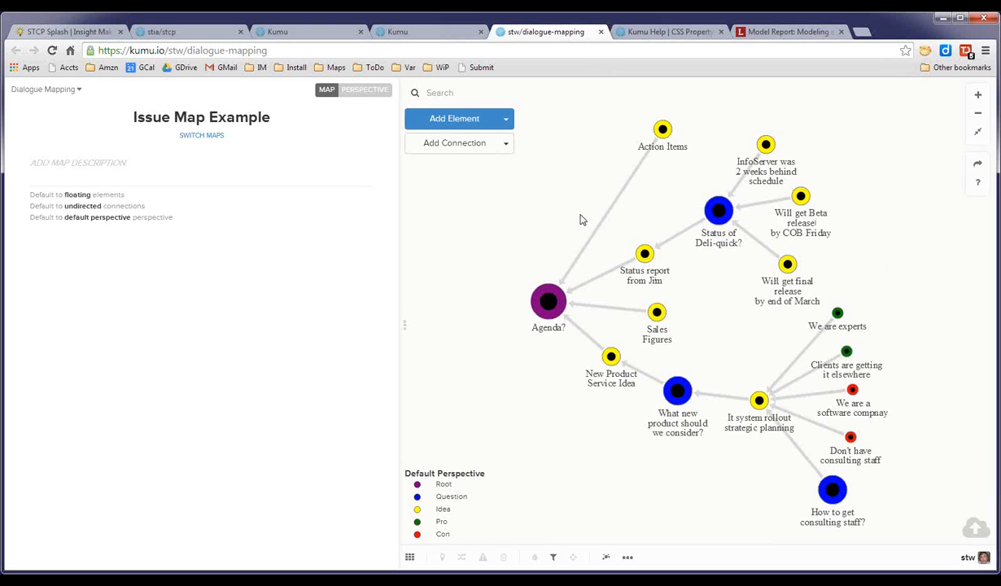
Open the Dialogue Mapping Default Perspective and inspect its advanced CSS.
click(370, 102)
click(256, 193)
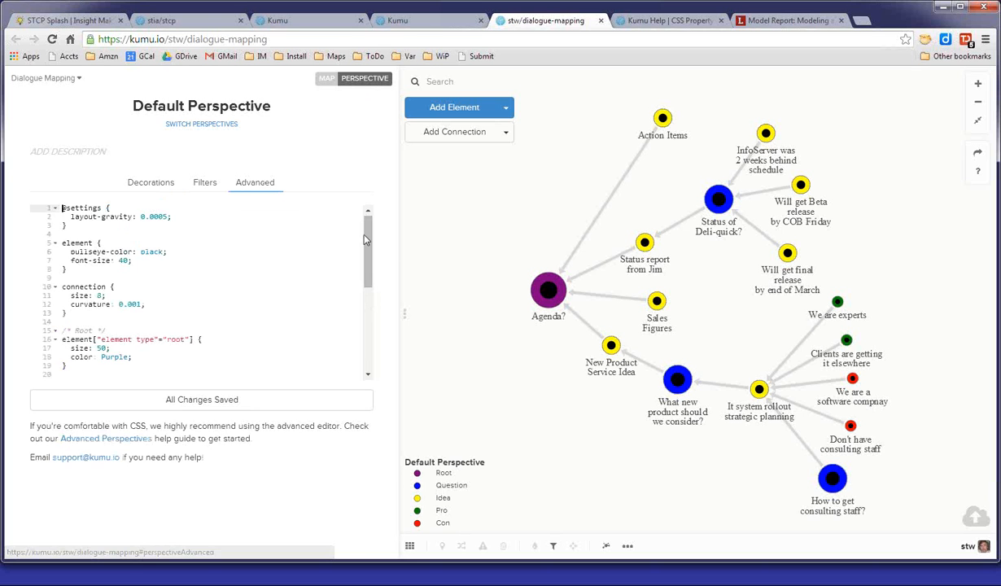
drag(366, 240, 364, 208)
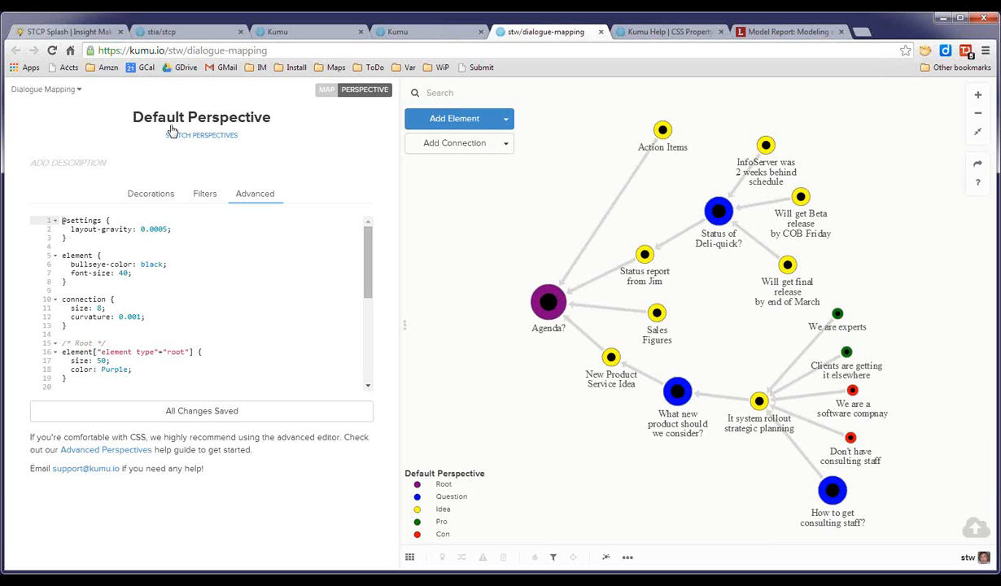
Close the Dialogue Mapping tab, return to the KRM project, clear the loop selection and switch to the Demo map.
click(601, 32)
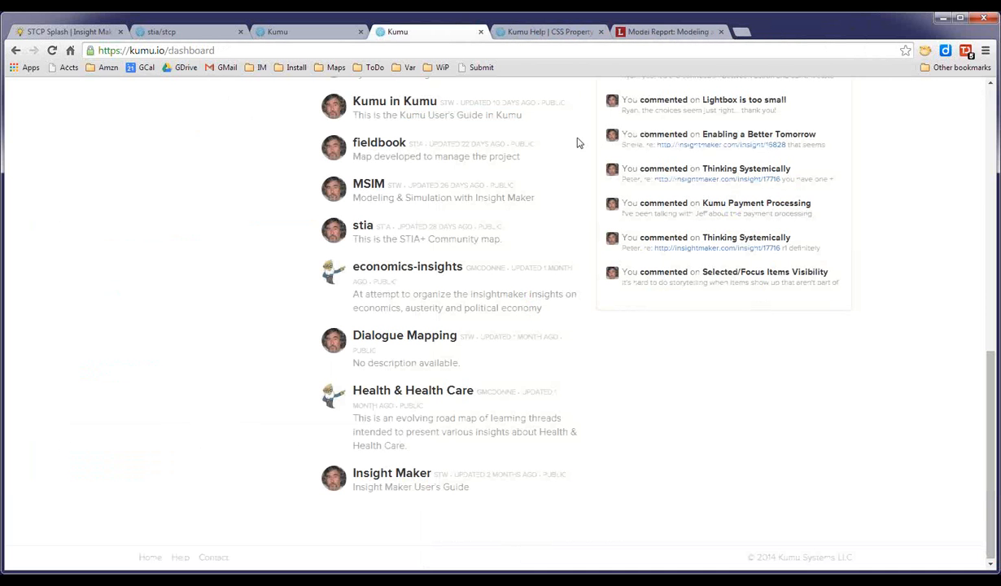
click(15, 51)
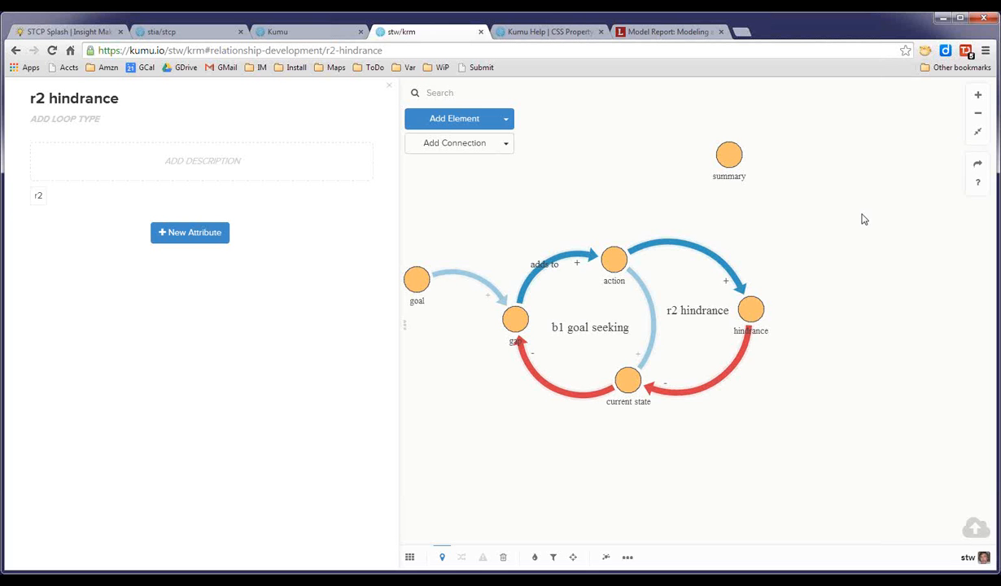
drag(822, 270, 878, 233)
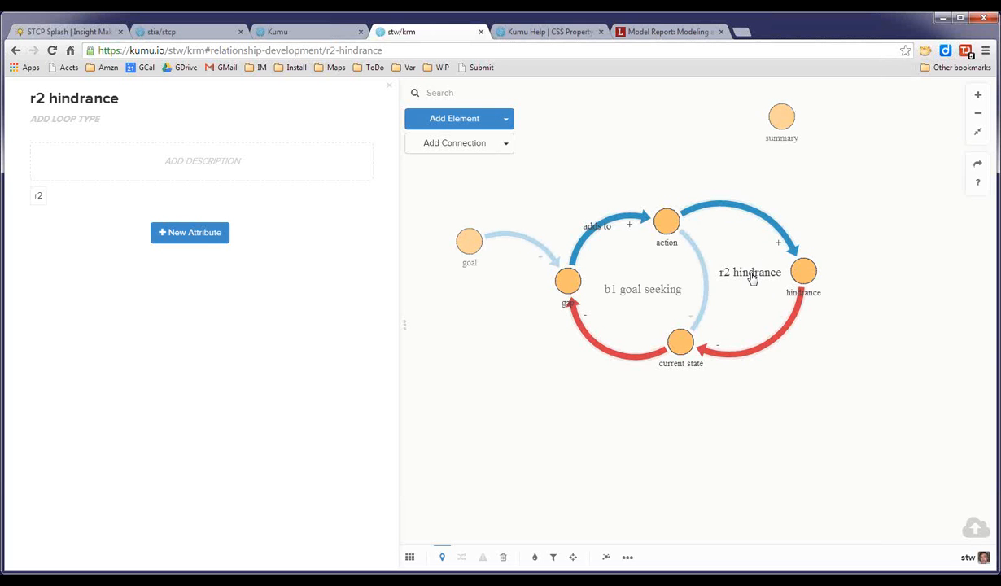
click(810, 440)
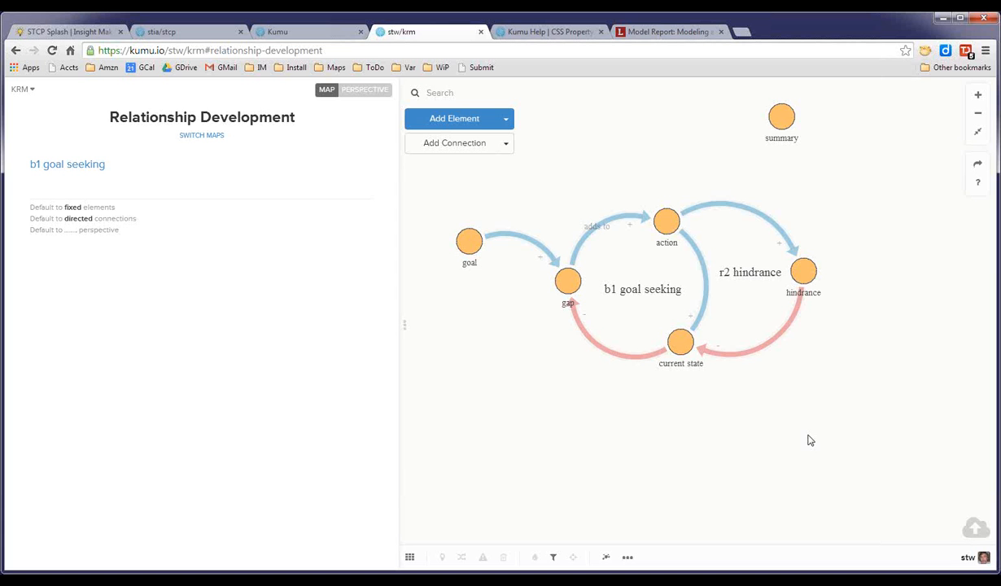
click(409, 559)
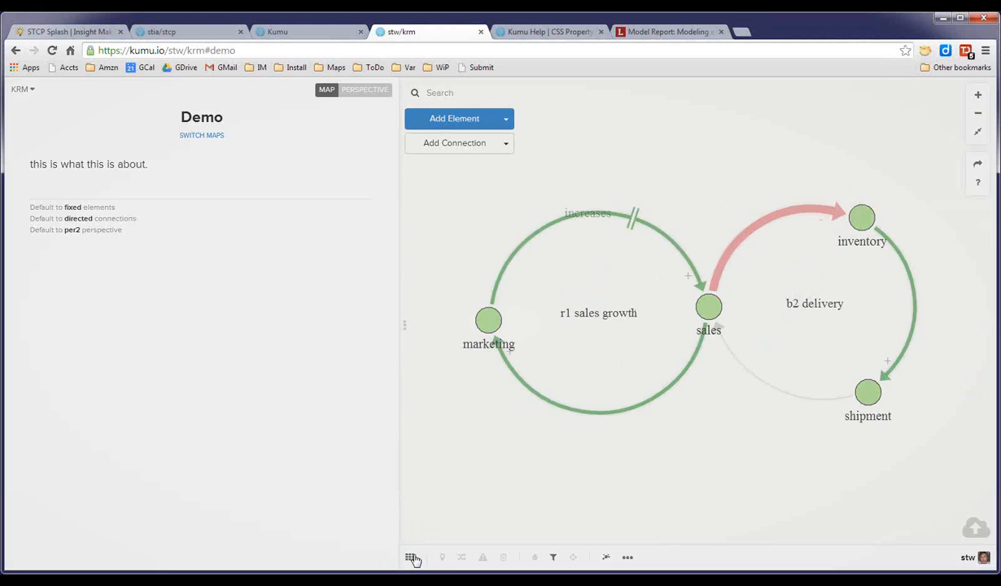
click(410, 557)
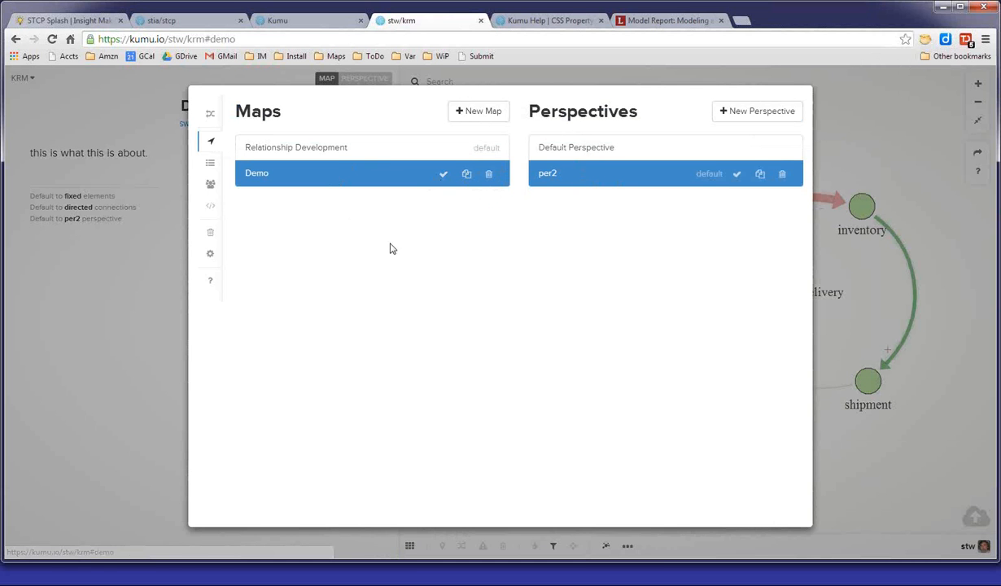
click(586, 171)
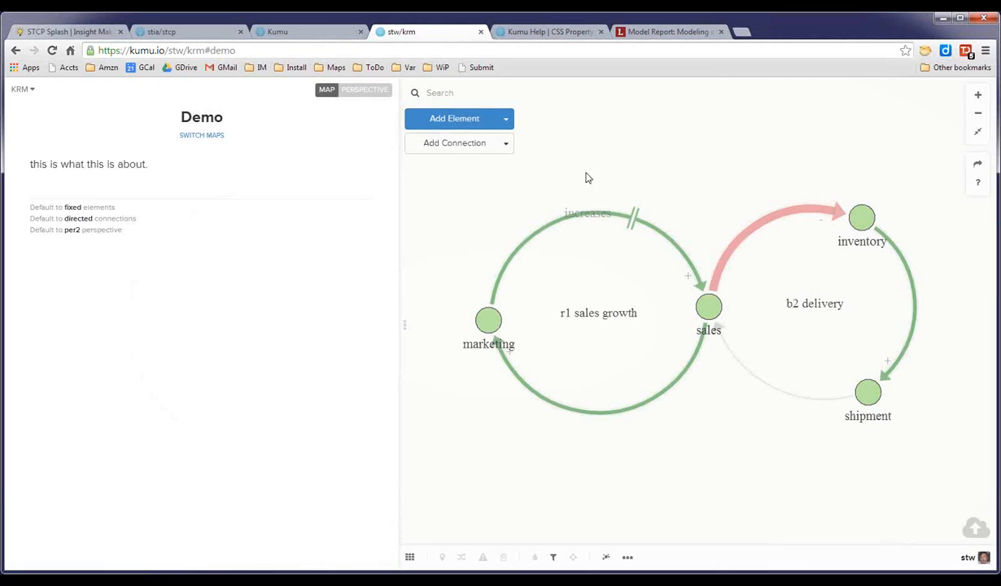
Open the Health & Health Care map from the bookmarks in a new tab and zoom it to fit.
click(329, 68)
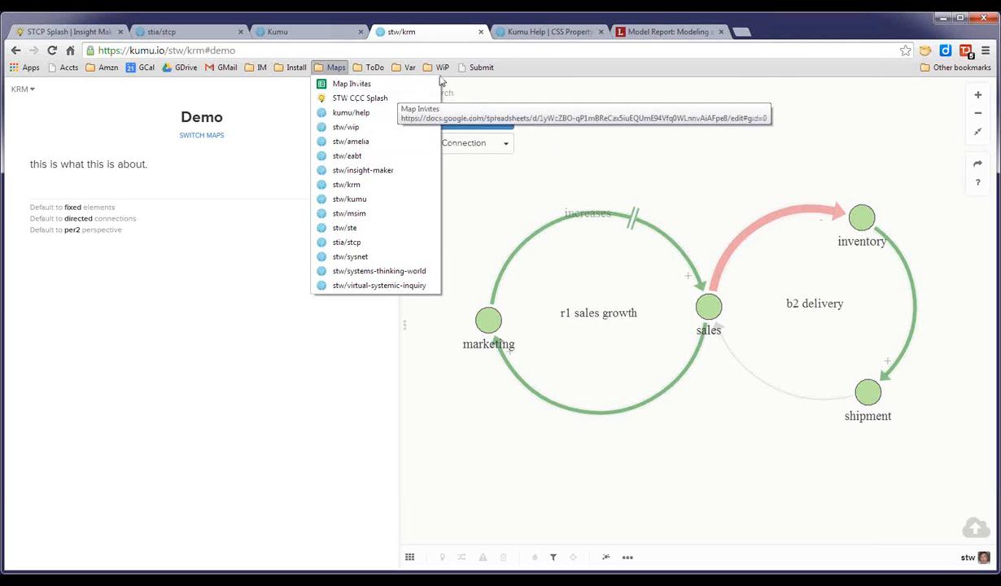
mouse_move(442, 68)
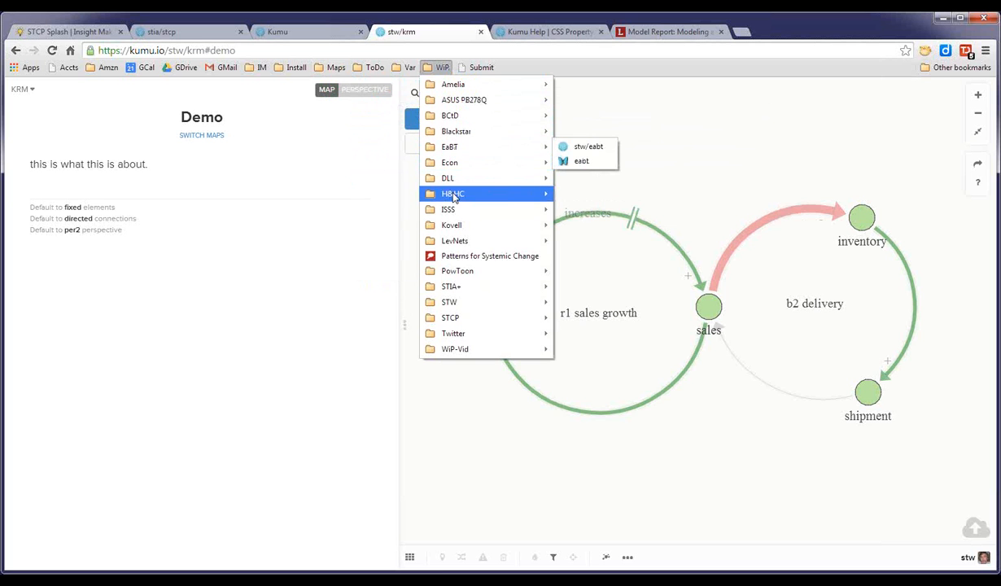
mouse_move(454, 193)
right_click(588, 194)
click(602, 199)
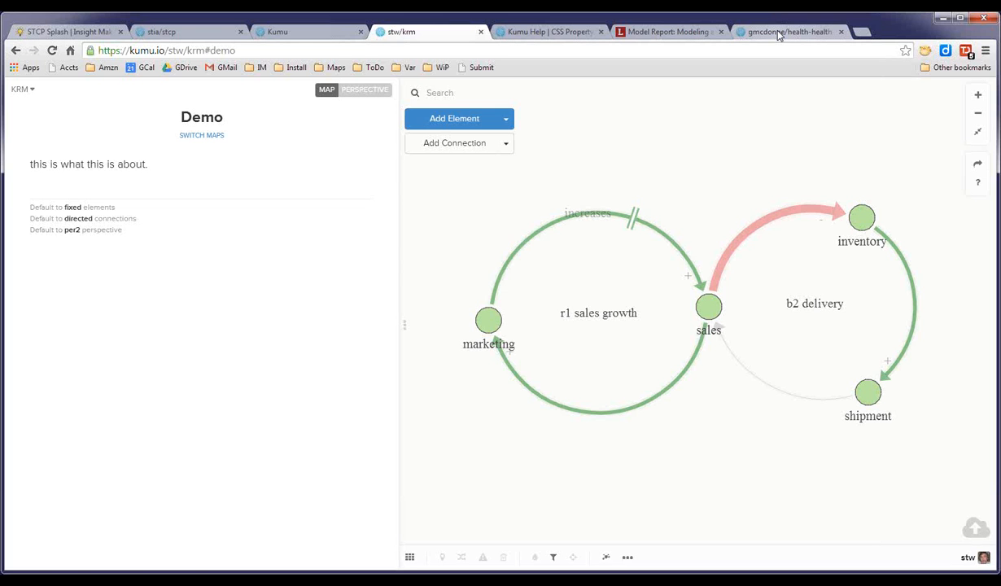
click(778, 32)
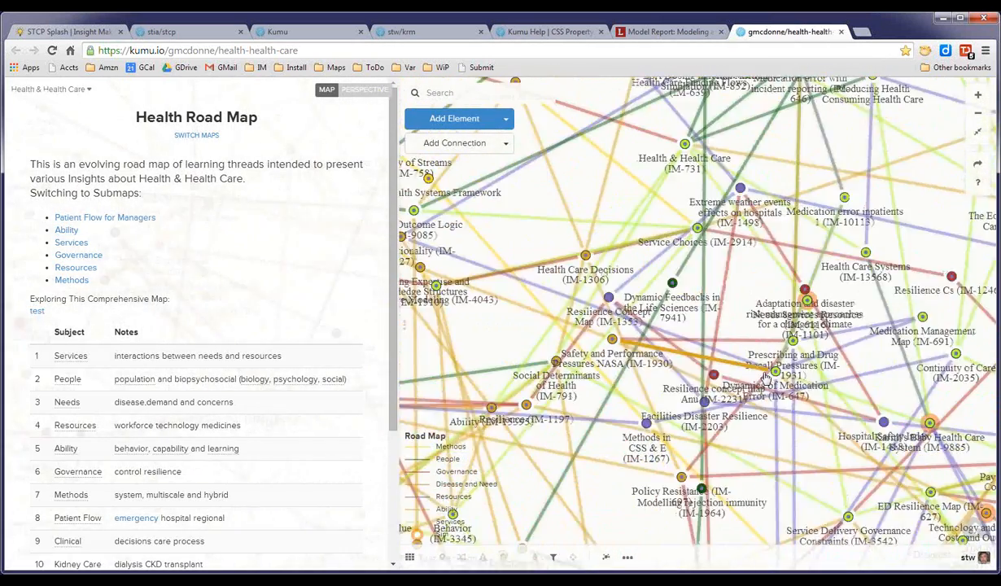
click(980, 135)
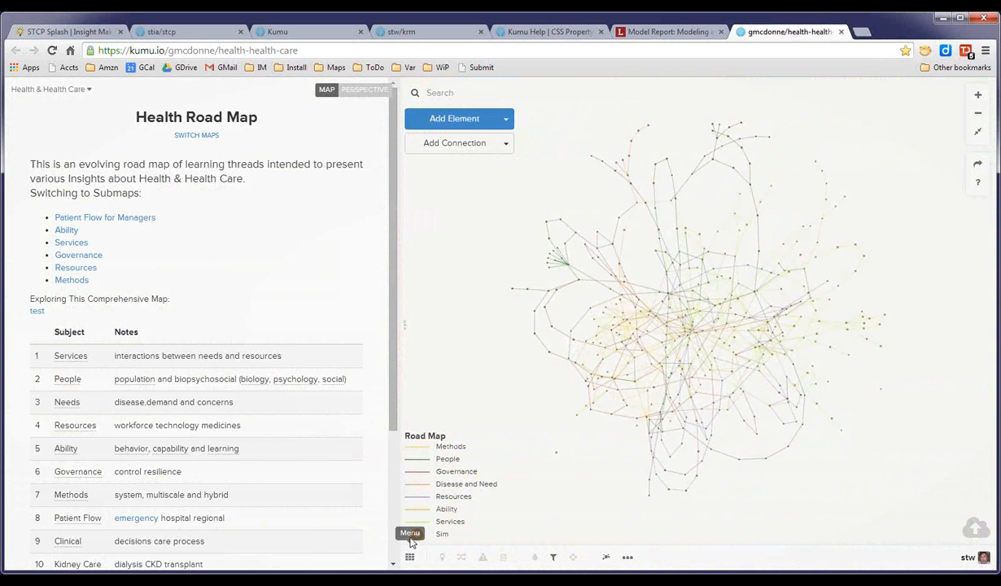
Review the Health & Health Care project's maps and perspectives list, then close that tab.
click(410, 557)
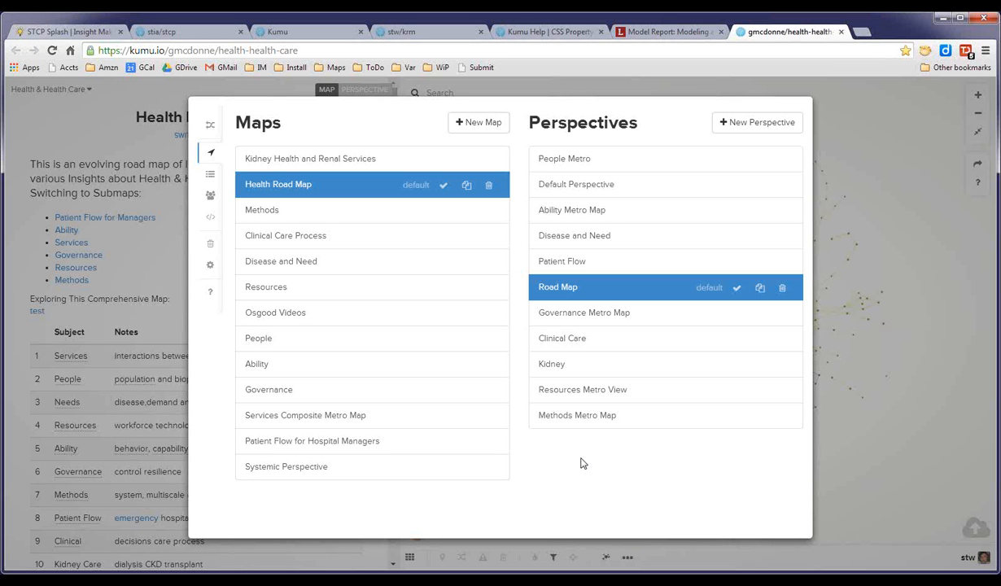
click(902, 215)
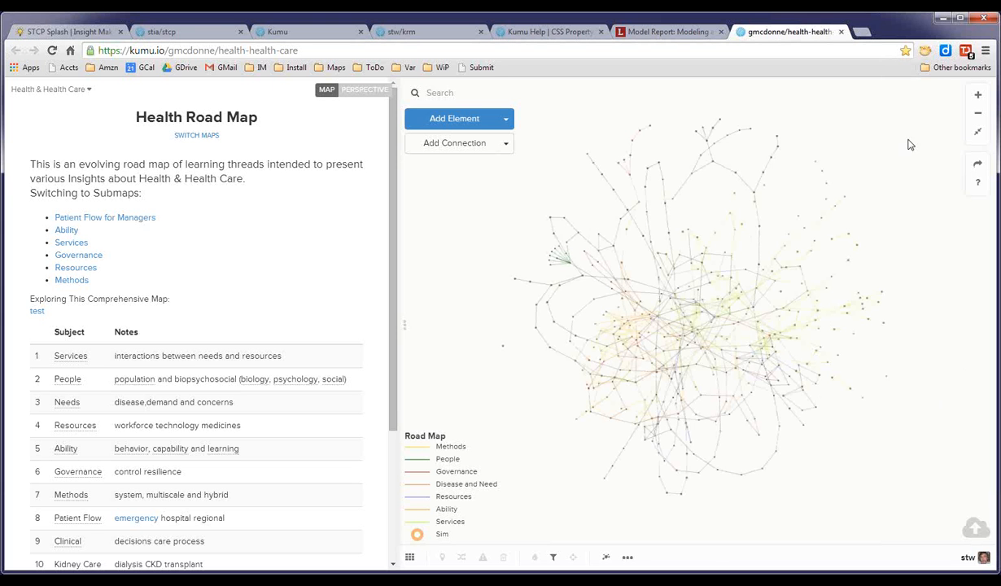
click(842, 33)
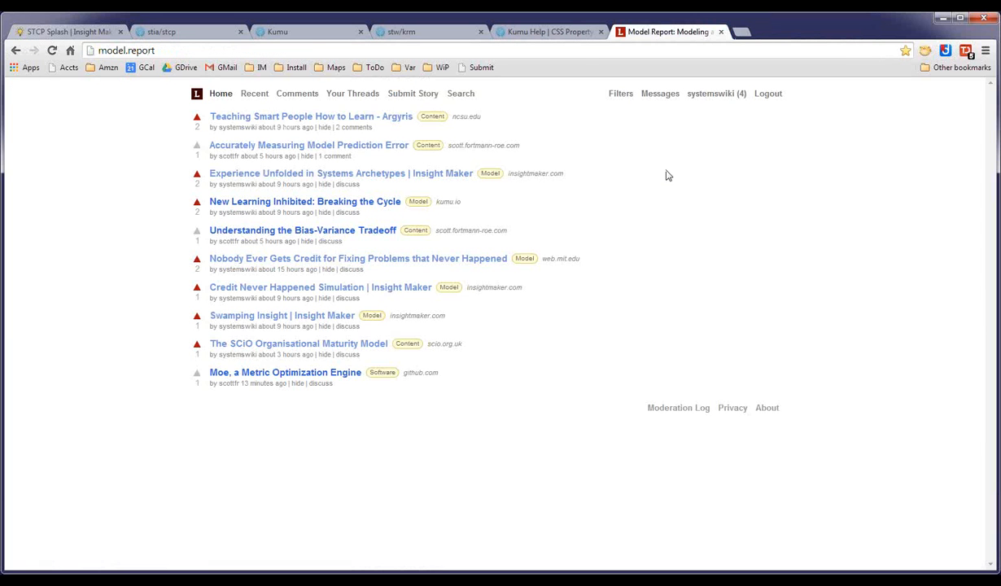
Close the Kumu Help tab and return to the KRM Demo map.
click(534, 33)
click(601, 32)
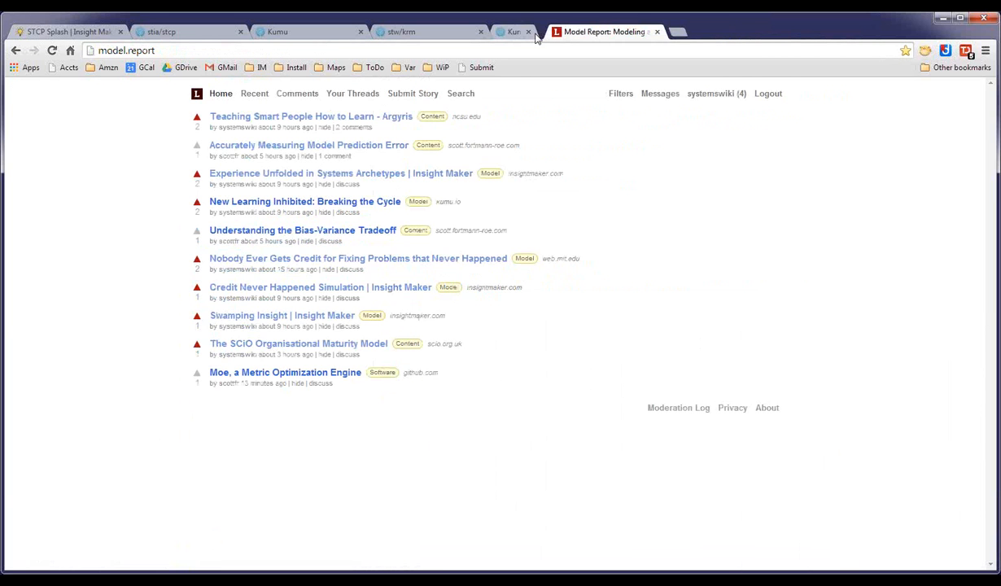
click(433, 32)
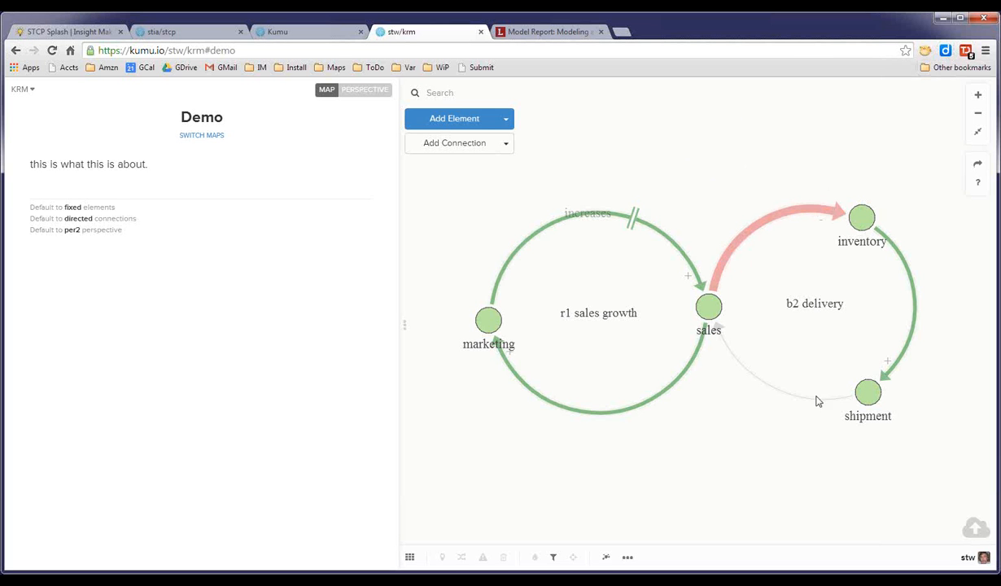
mouse_move(978, 166)
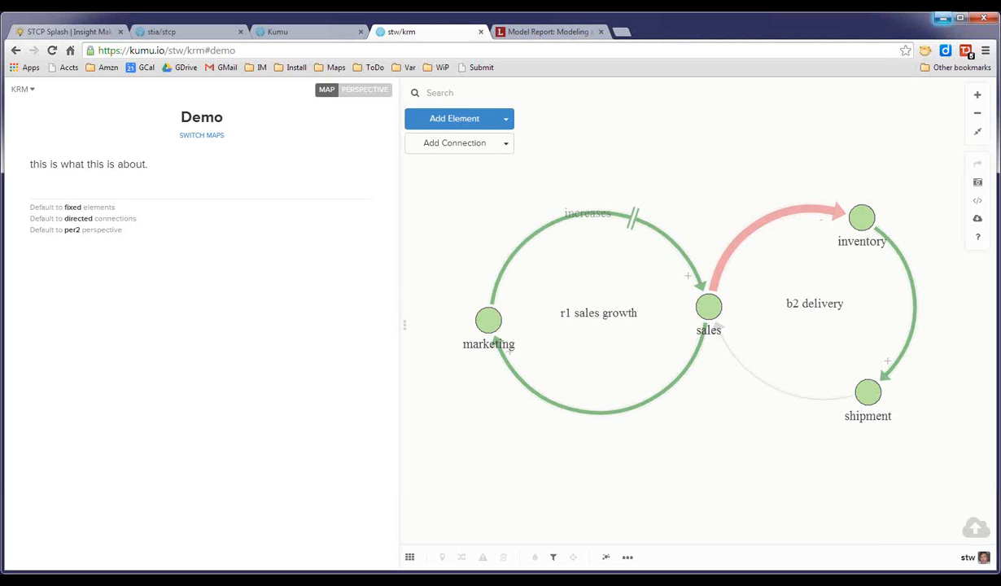
Select the marketing element in the Demo map and search the web for bank in a new tab.
click(627, 34)
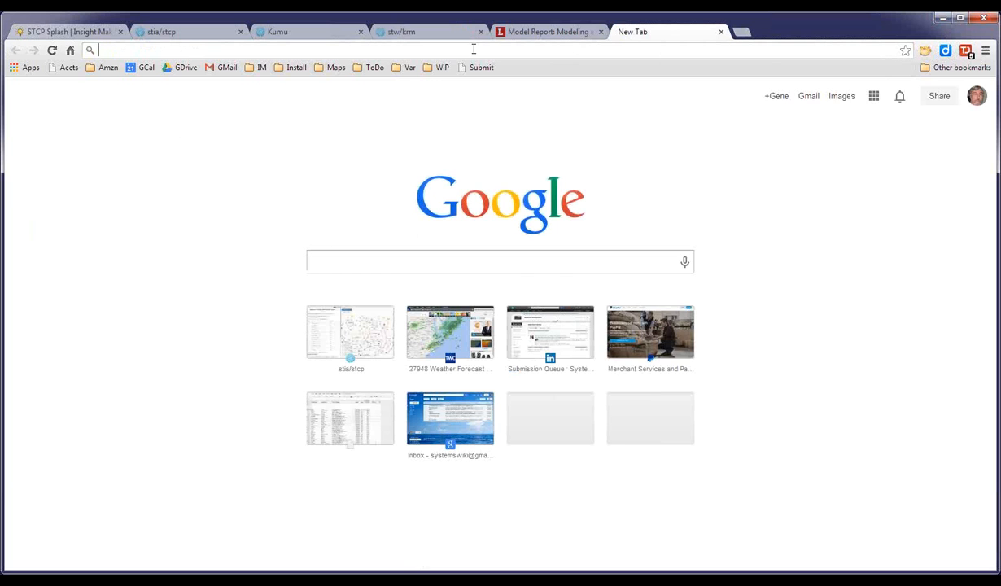
click(444, 32)
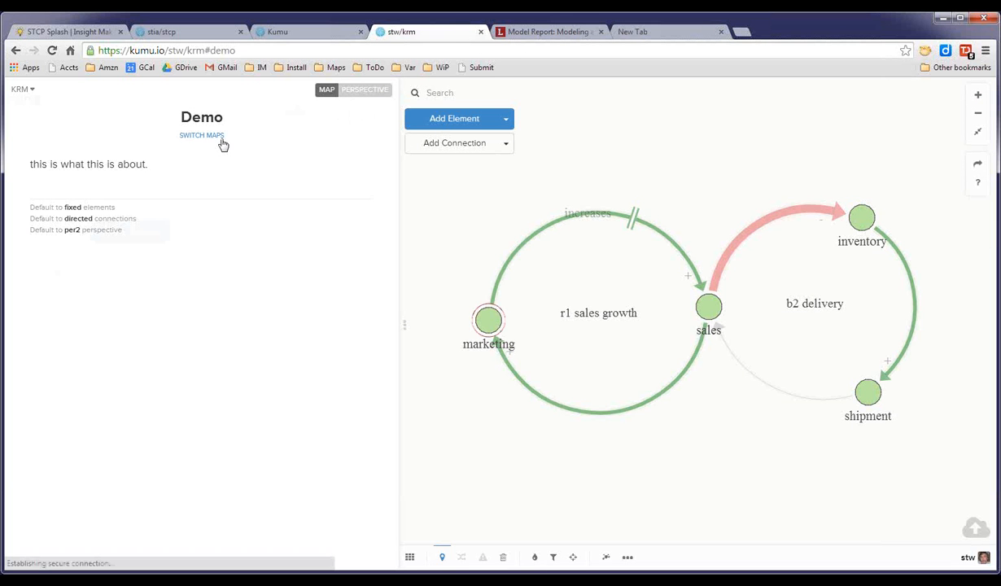
click(489, 320)
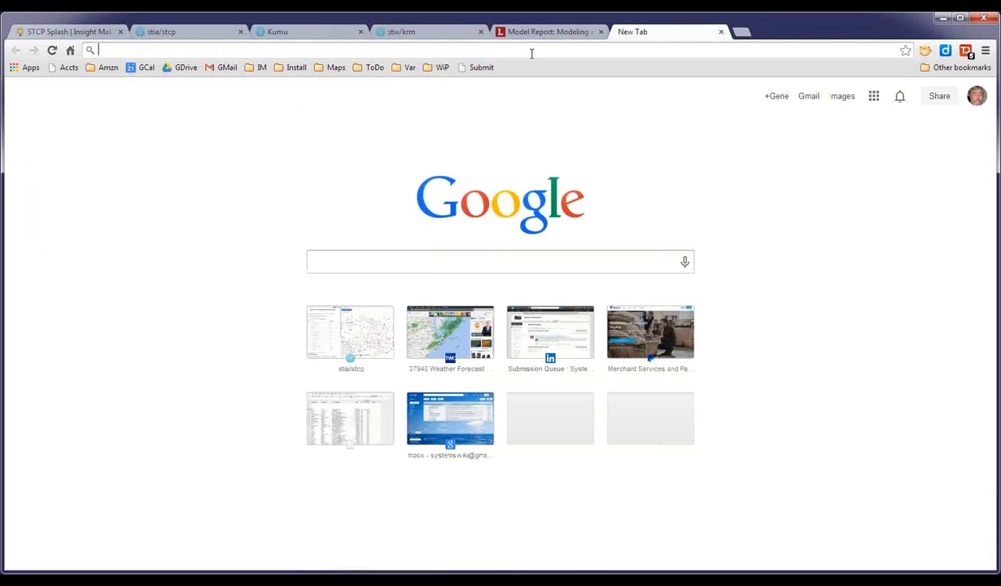
text(bank)
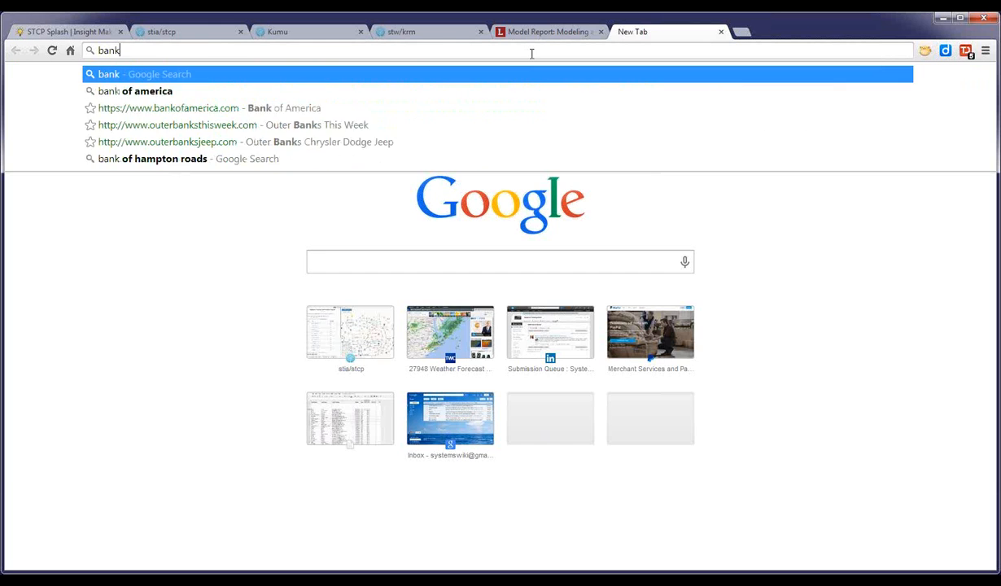
key(Return)
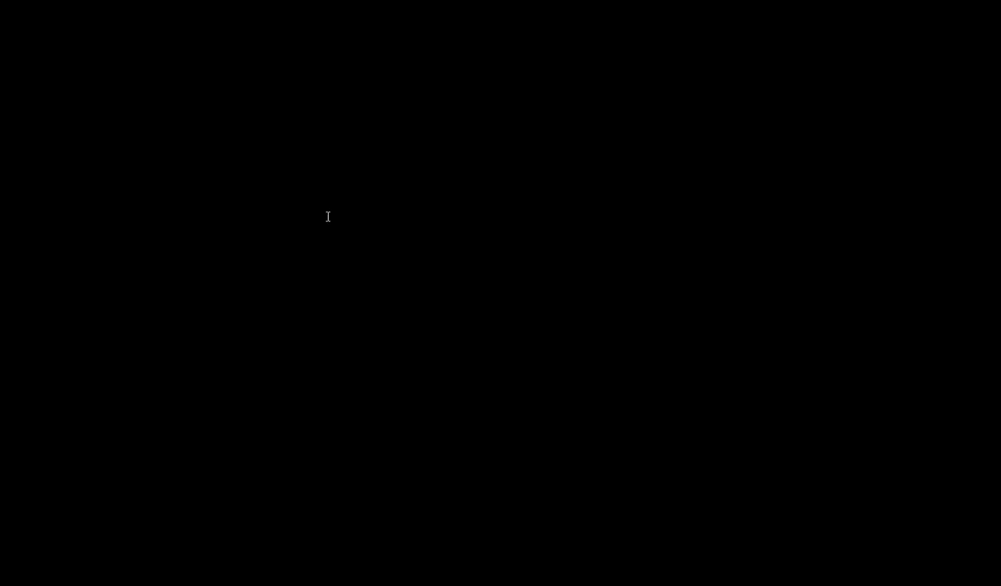
Browse the bank image results, opening a couple of source pages and closing them again.
click(181, 123)
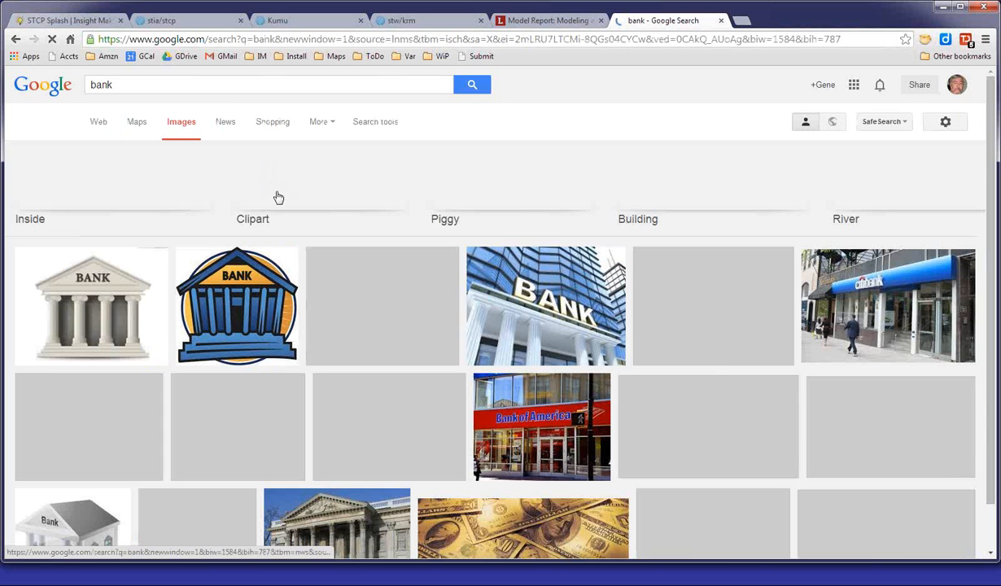
click(248, 302)
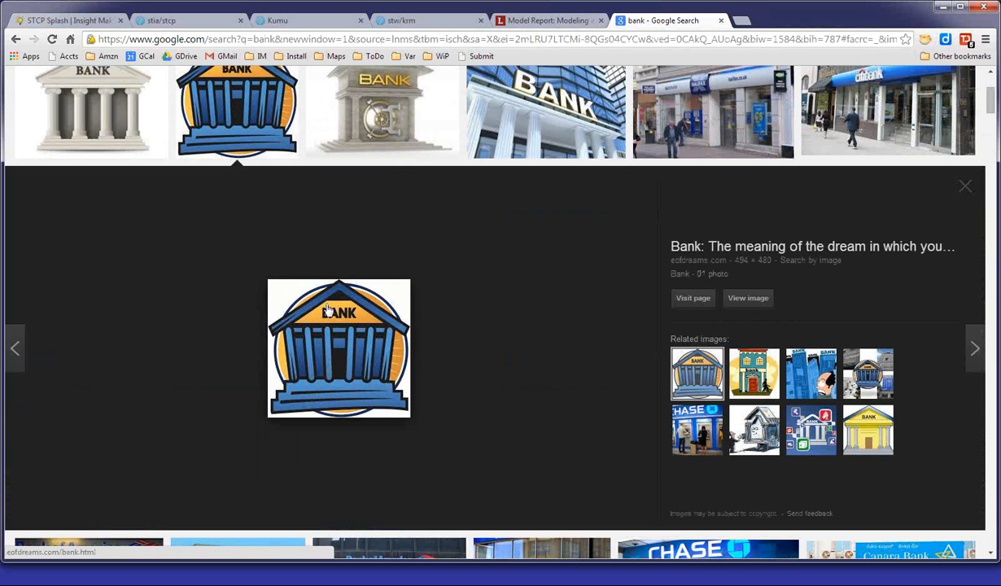
click(338, 335)
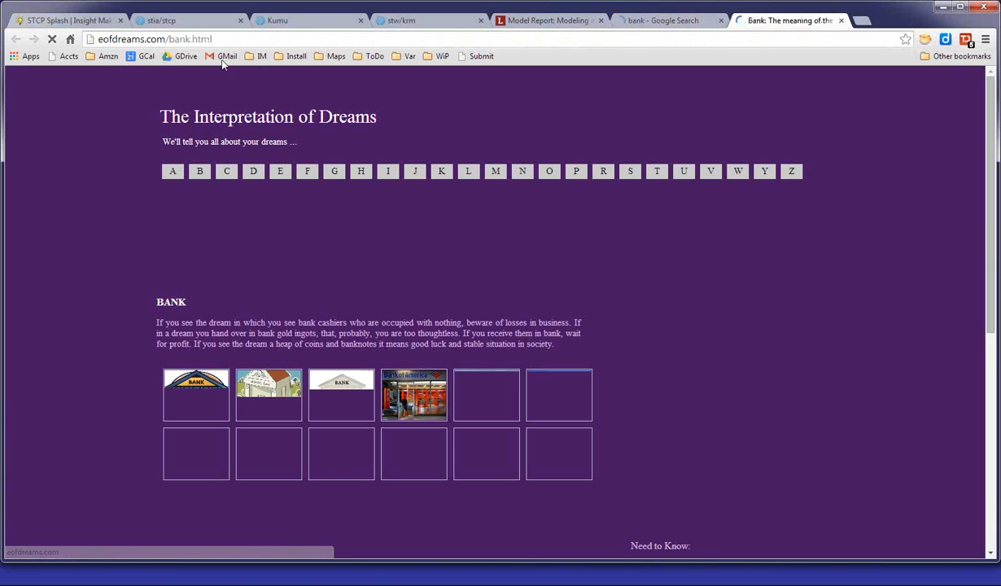
key(ctrl+shift+Tab)
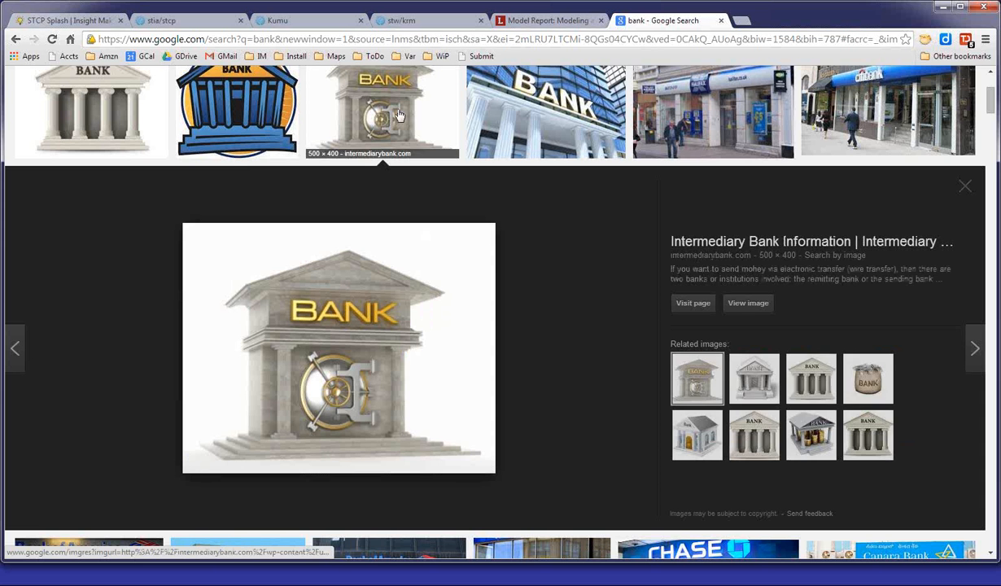
click(382, 318)
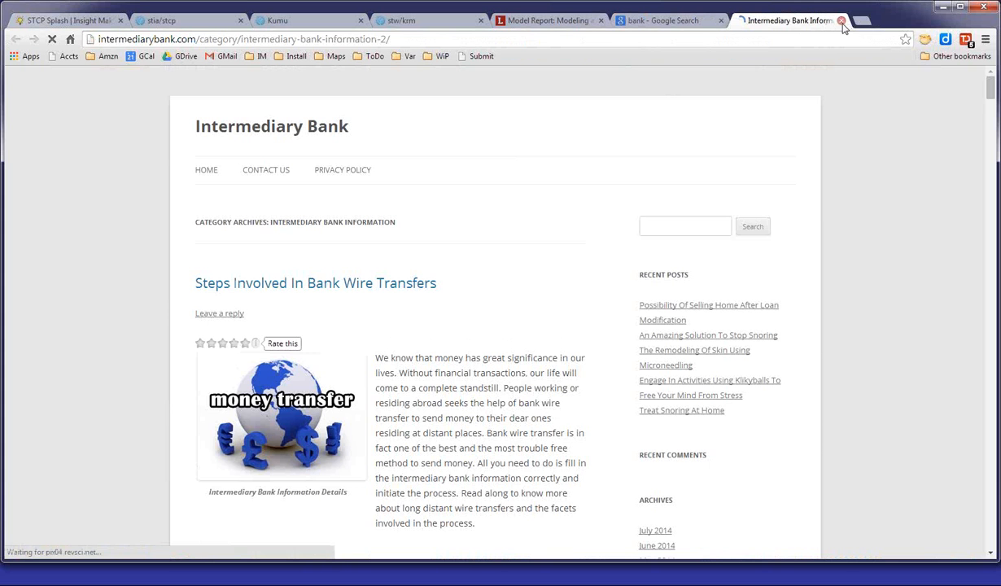
click(841, 20)
Preview more bank images, opening the green bank image's source page, closing it and scrolling the results.
click(122, 131)
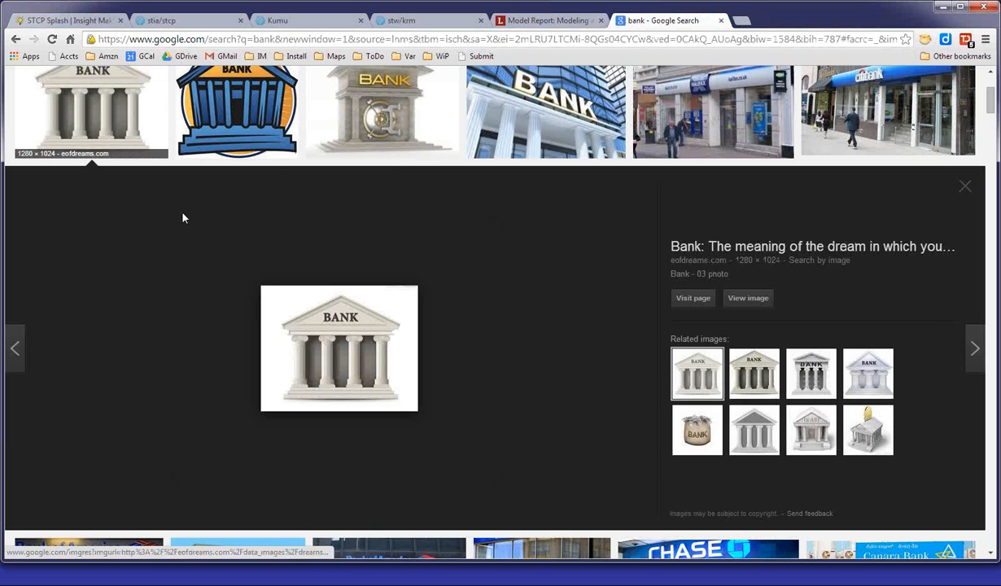
click(354, 371)
click(134, 120)
scroll(310, 223, down, 3)
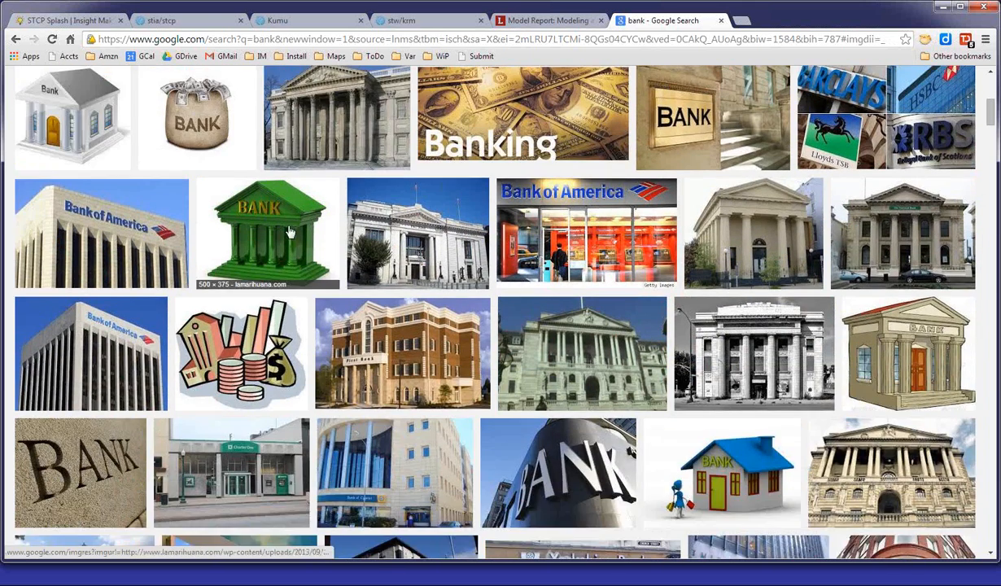
click(257, 223)
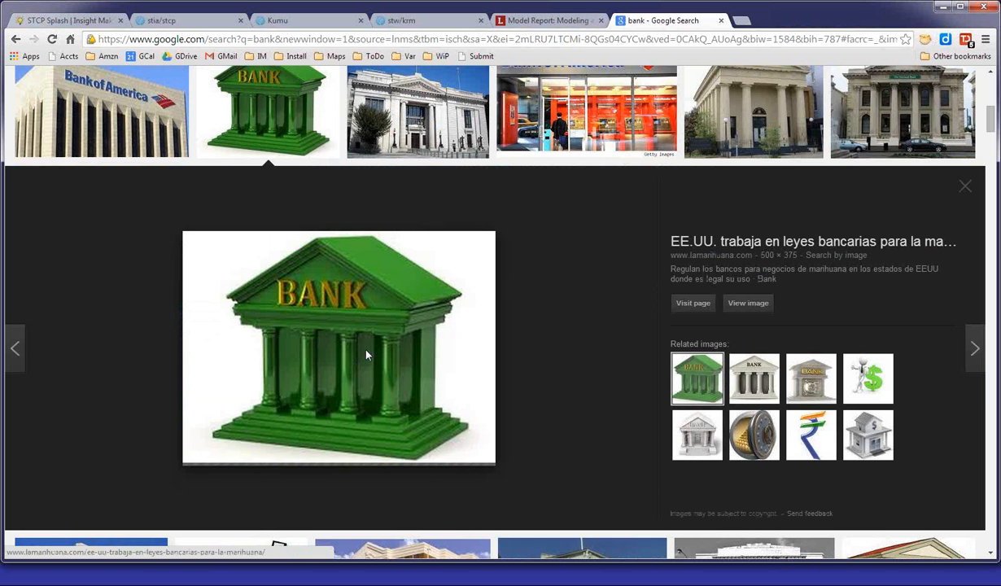
click(366, 354)
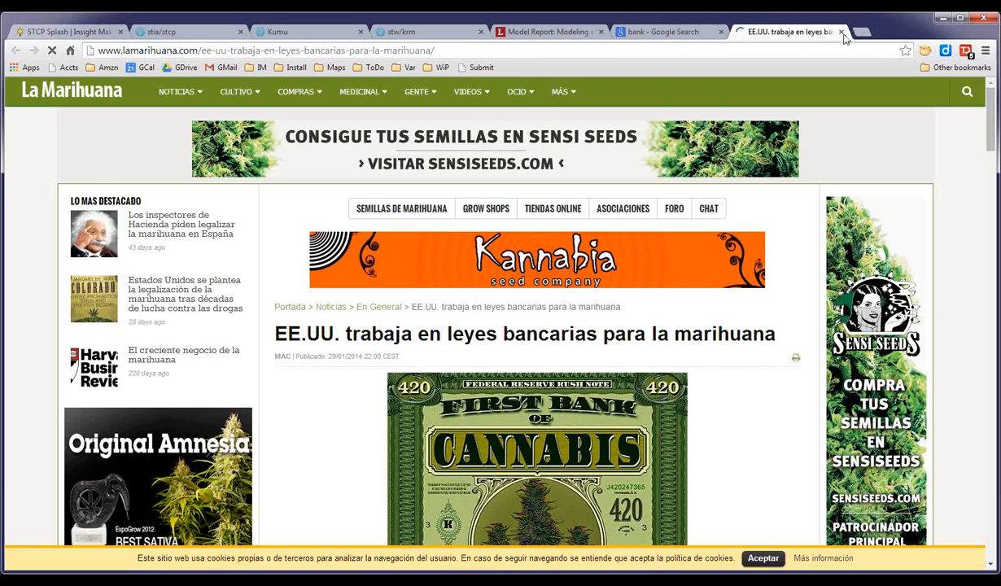
click(842, 33)
scroll(600, 268, down, 7)
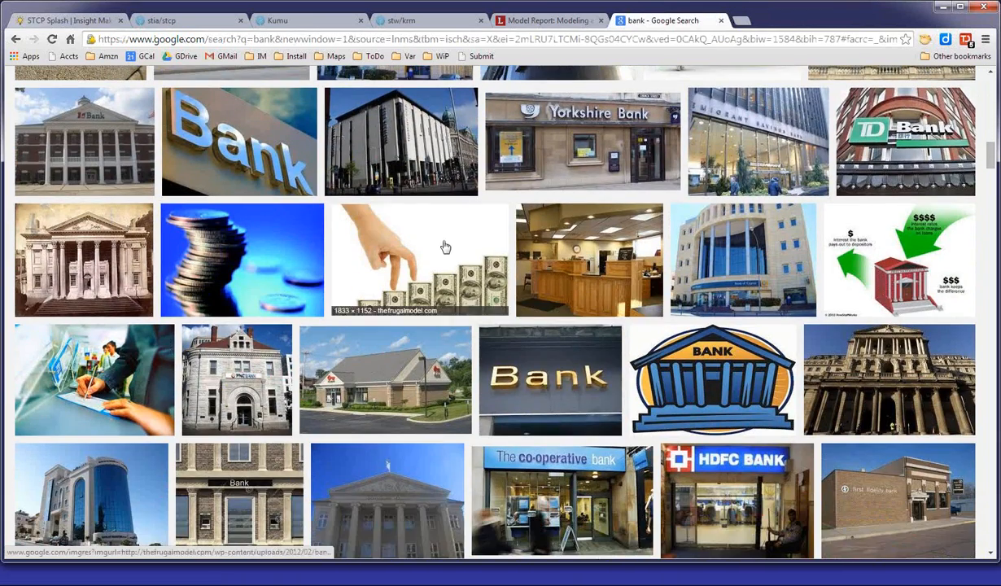
scroll(445, 246, up, 10)
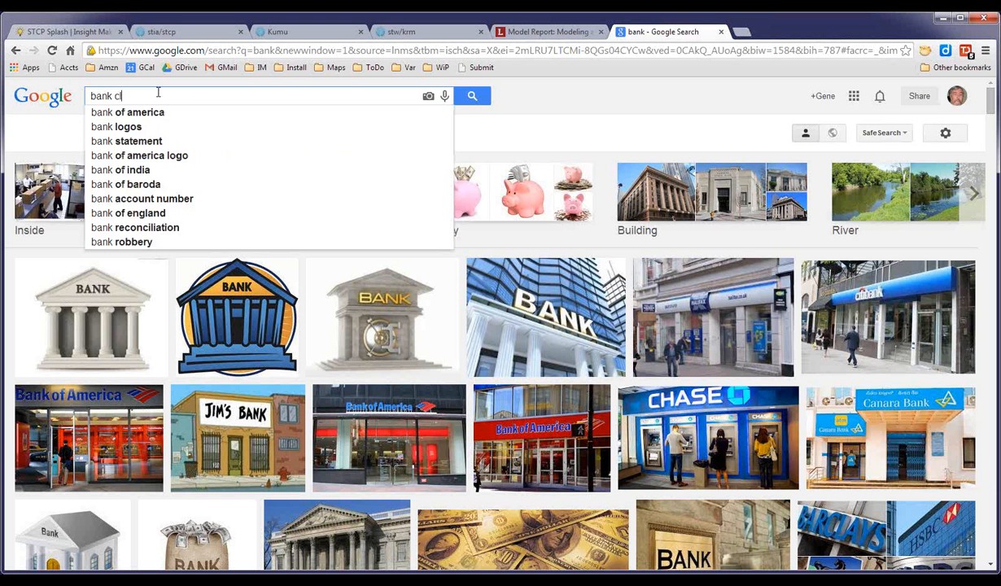
Search images for bank clipart and open the full yellow bank clipart image.
text(ip)
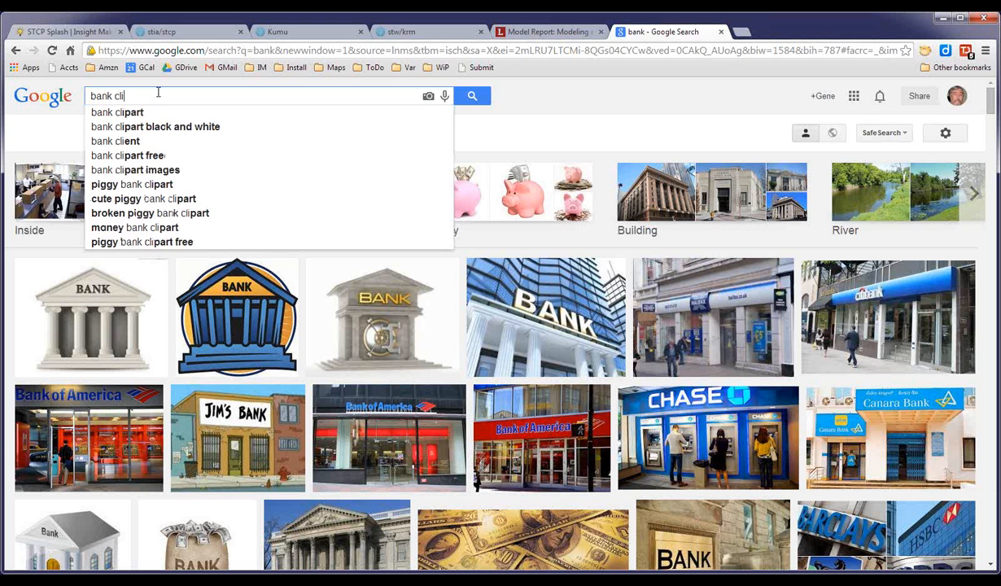
key(Return)
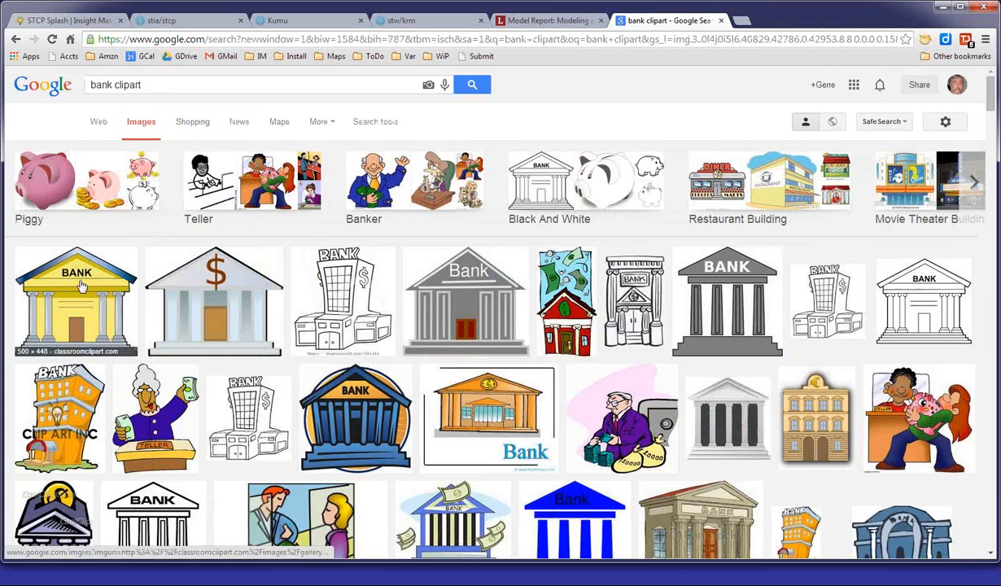
click(82, 285)
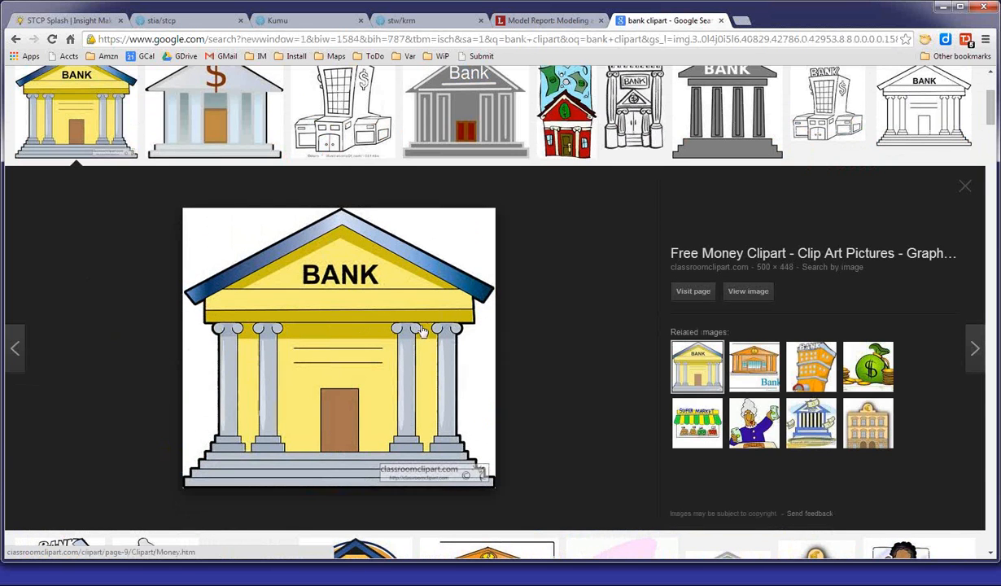
click(745, 292)
Copy the bank clipart image address and submit it as the marketing element's image in the Demo map.
click(325, 46)
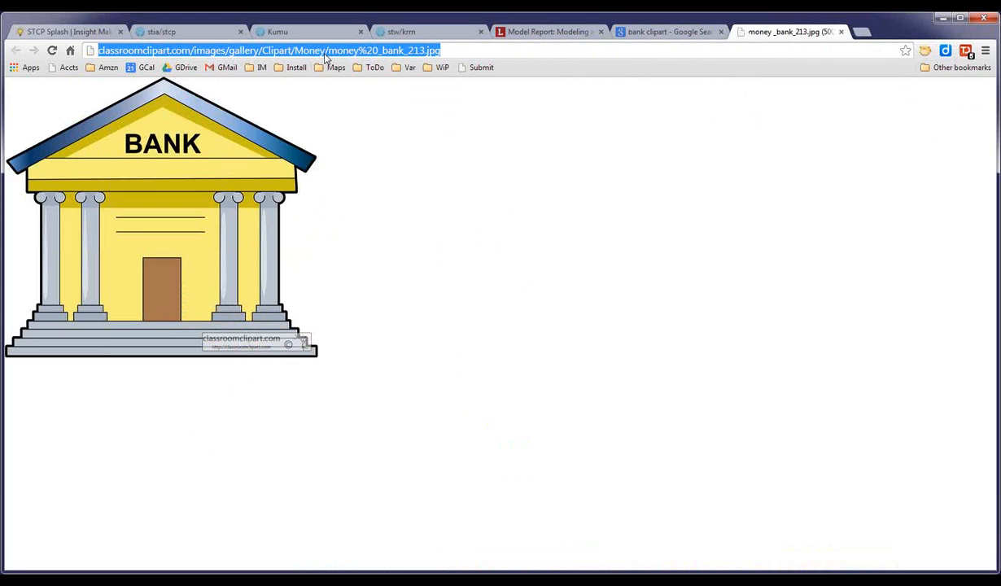
click(458, 33)
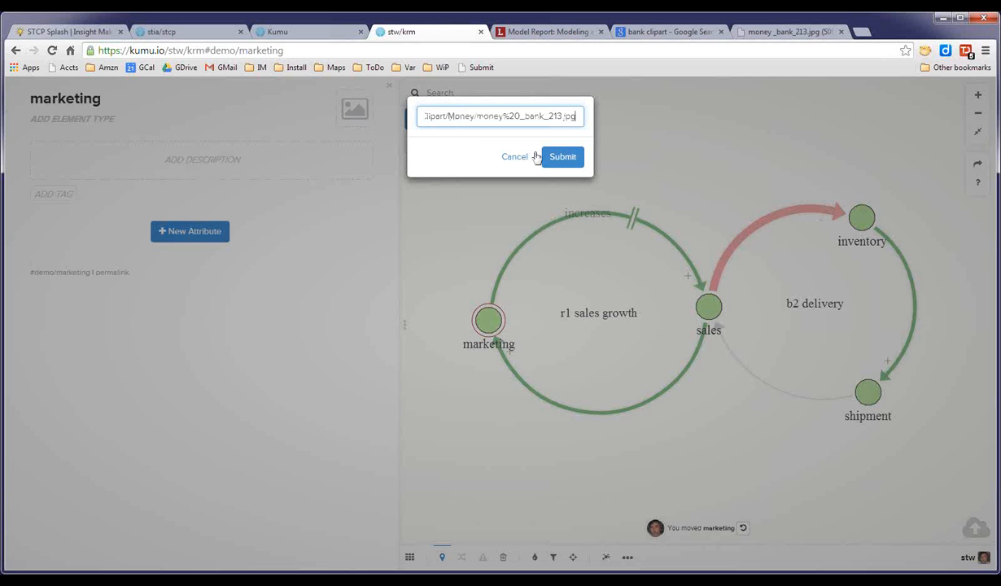
click(558, 159)
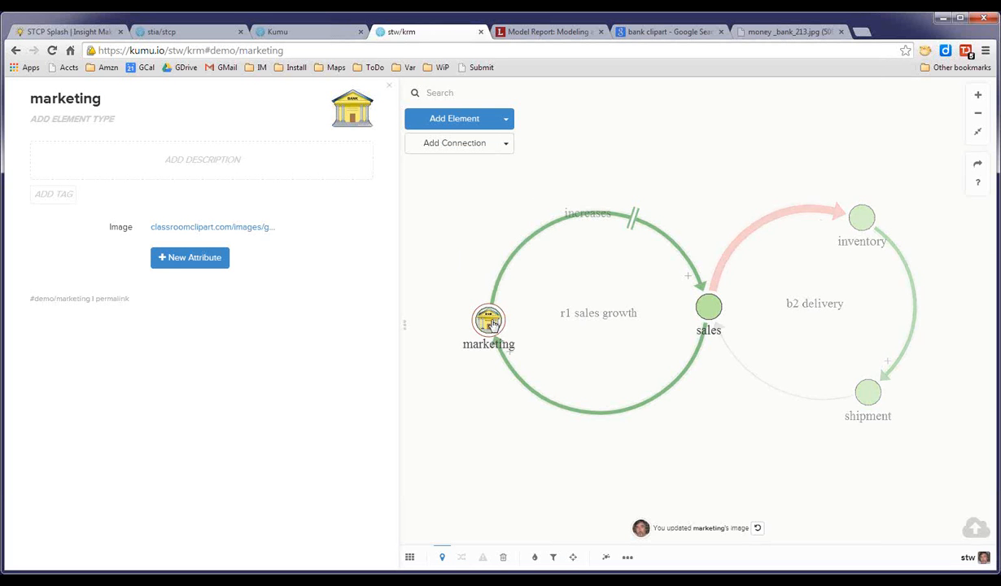
right_click(492, 323)
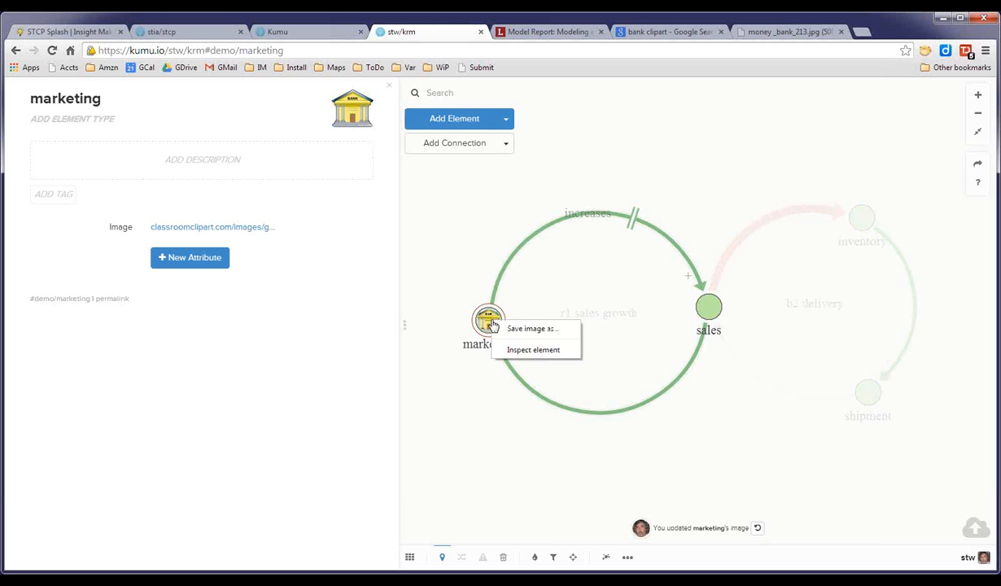
click(461, 260)
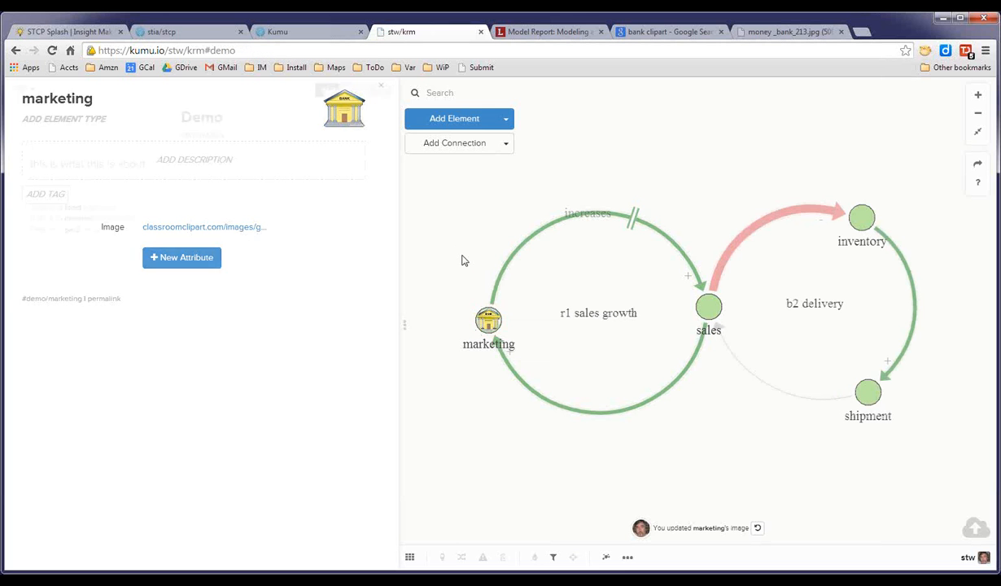
click(482, 323)
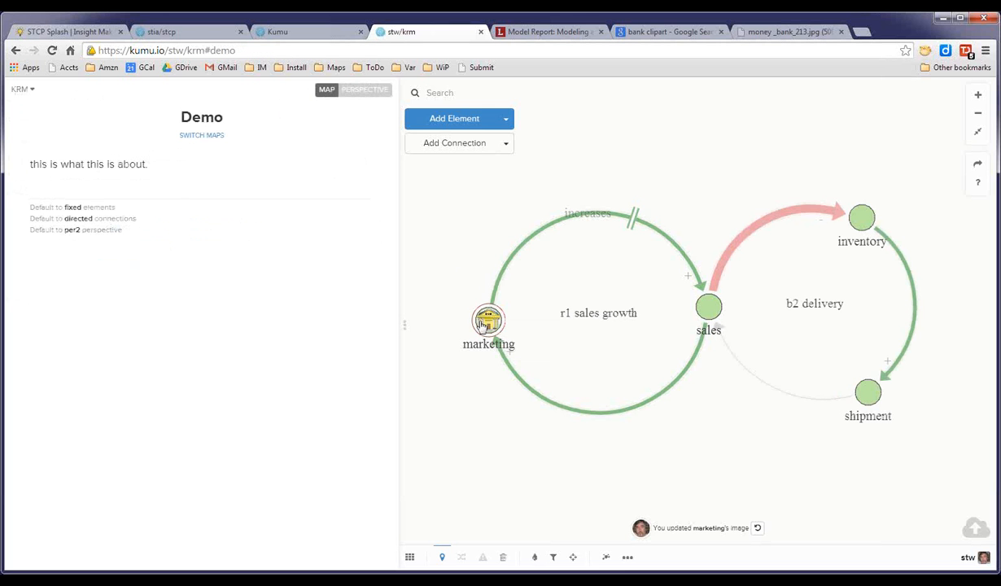
click(462, 240)
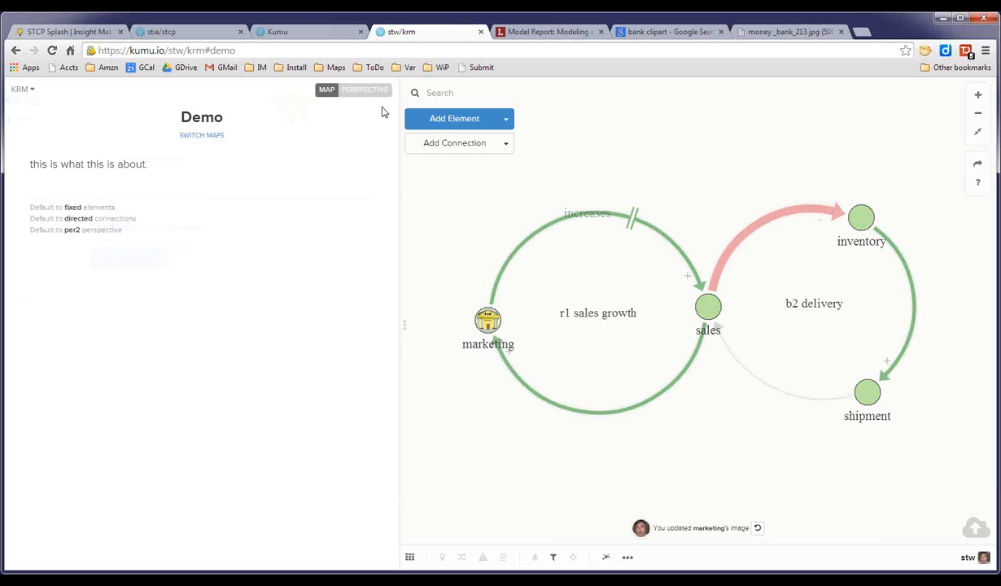
Set the element size to 40 in the per2 perspective's advanced editor.
click(372, 94)
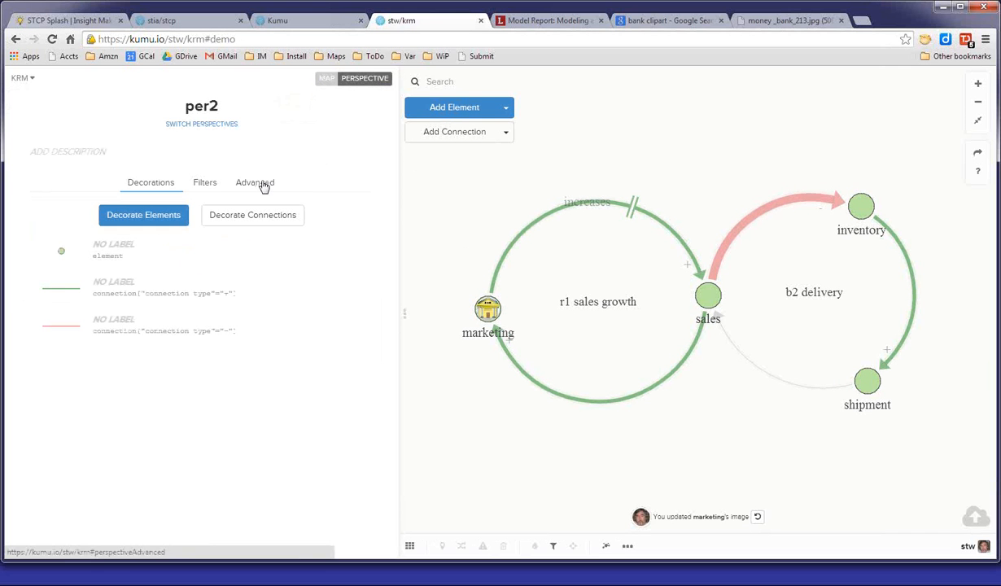
click(256, 183)
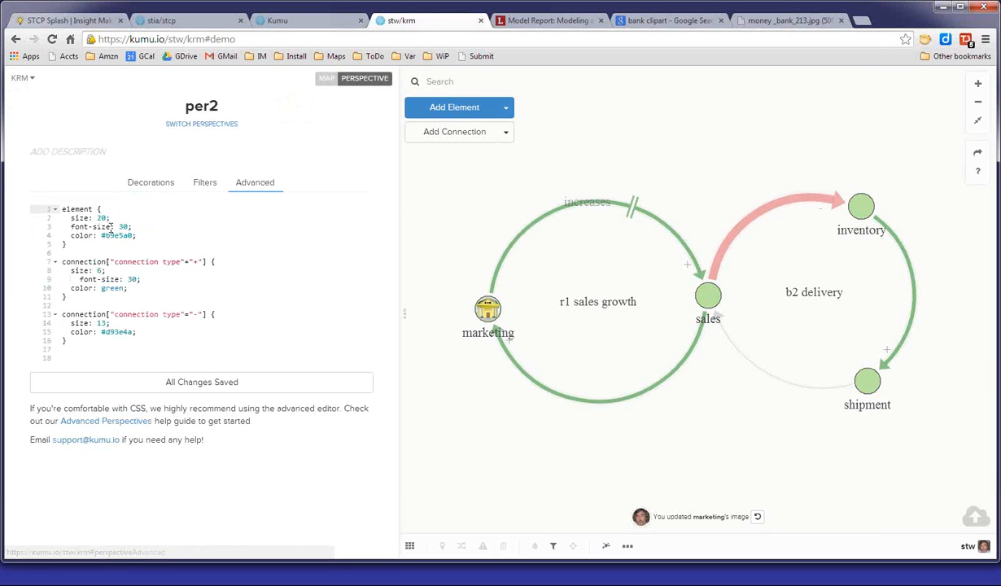
click(100, 219)
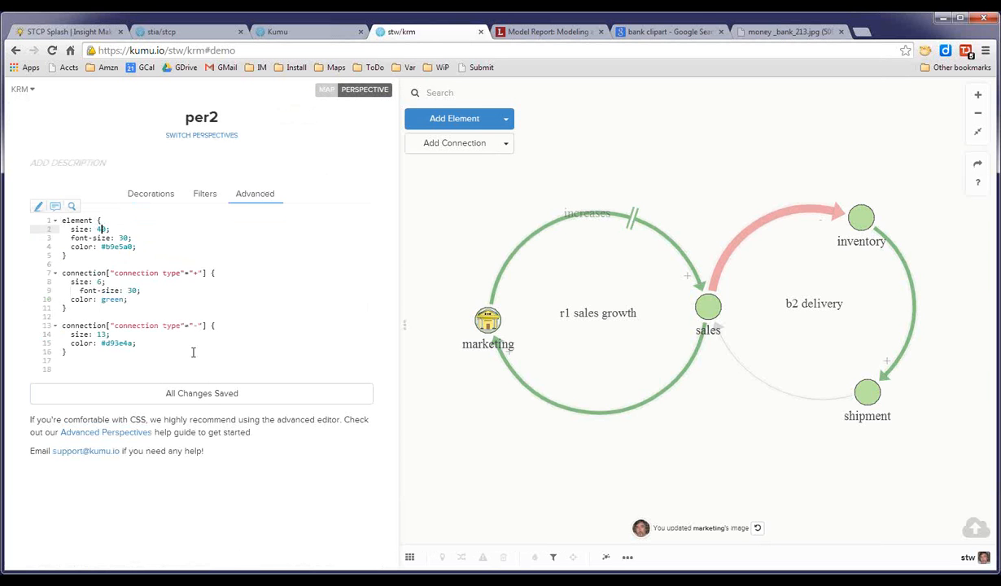
click(206, 395)
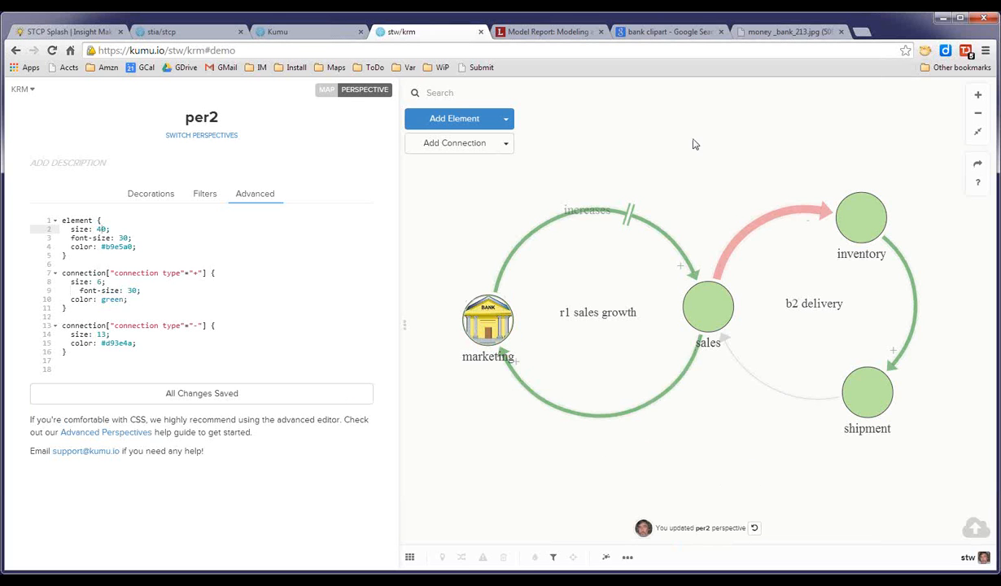
Return to the map view and open the Kumu help site from the Help panel.
click(326, 91)
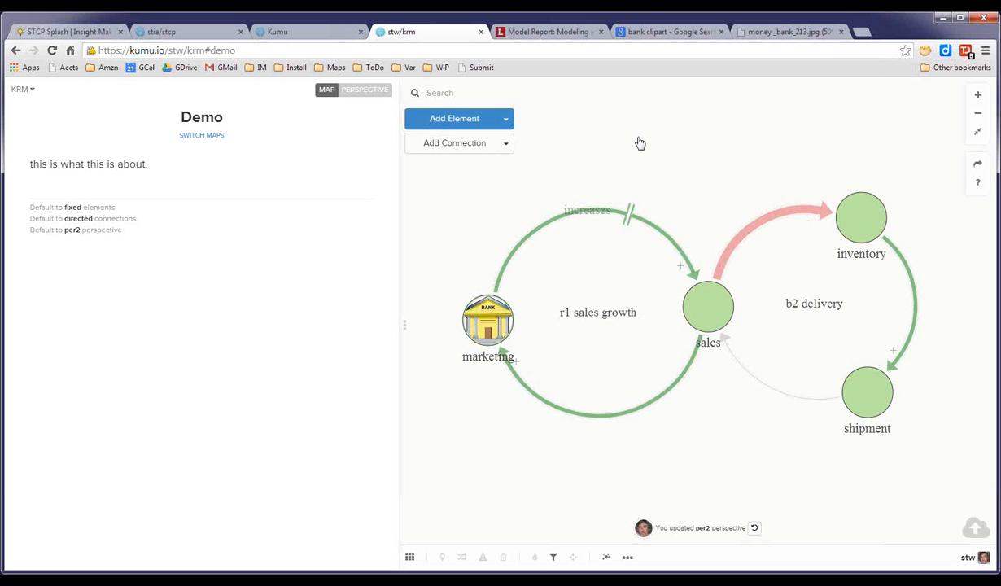
click(978, 182)
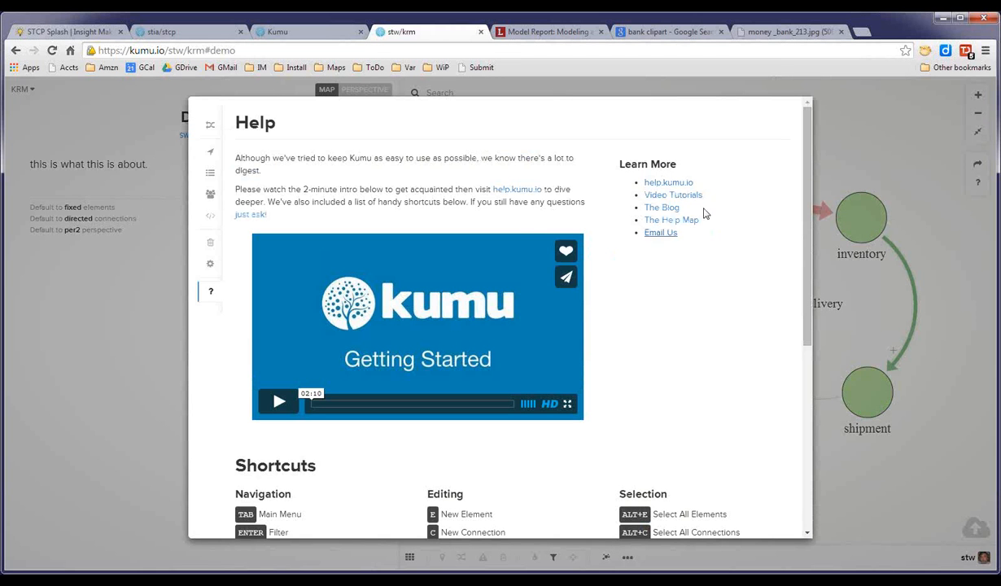
click(683, 187)
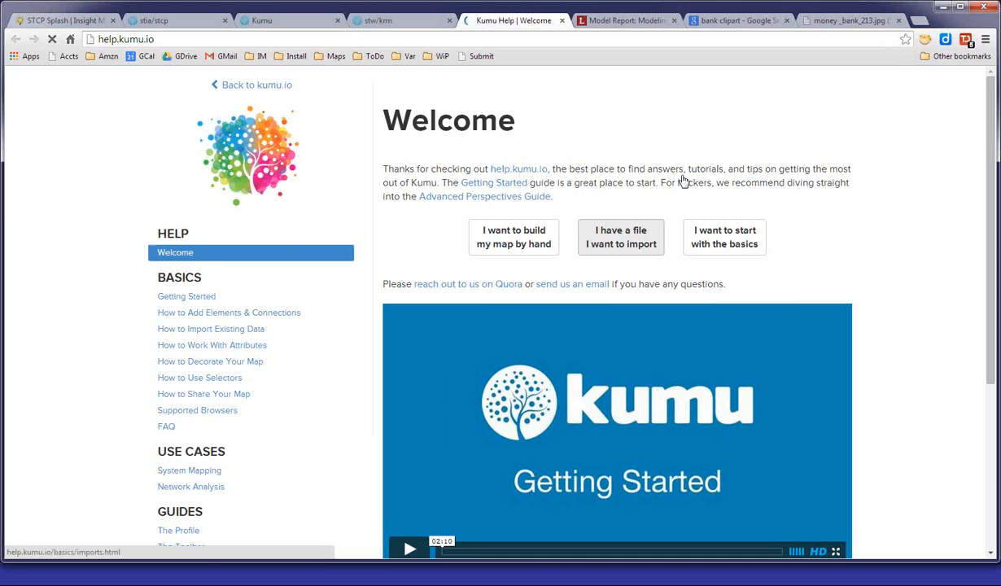
scroll(846, 273, down, 2)
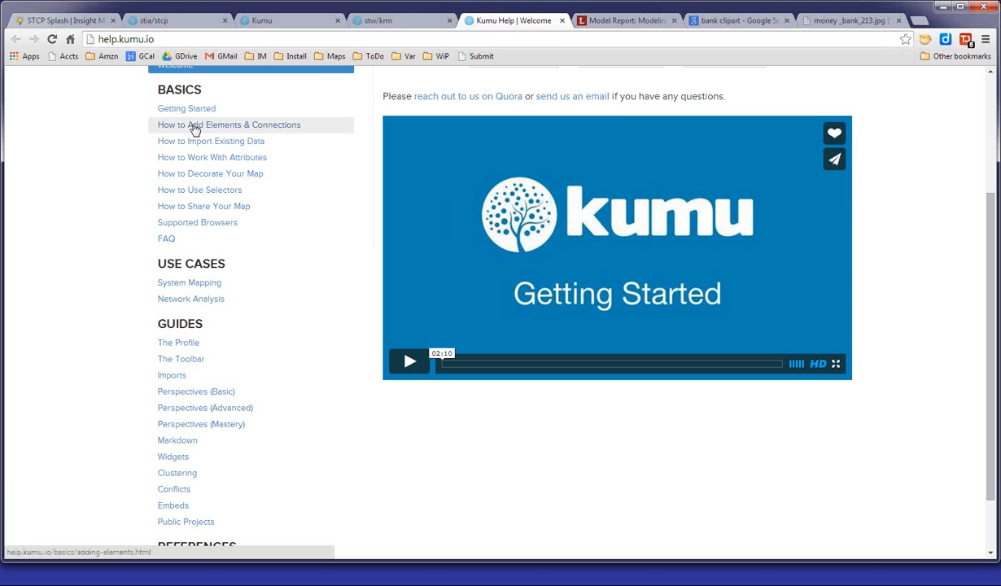
Read the help pages on adding elements and connections and on decorating the map.
click(192, 124)
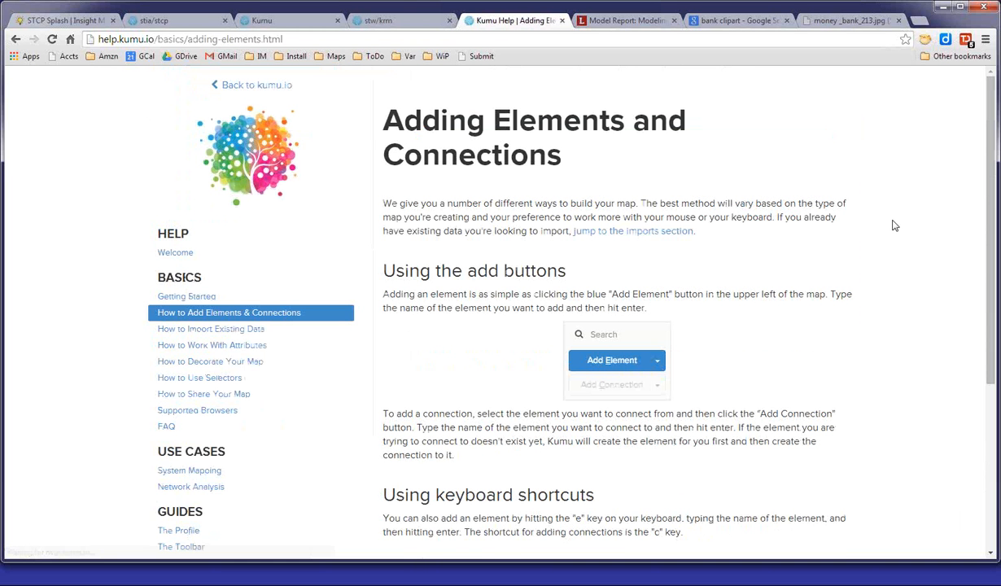
scroll(894, 225, down, 3)
scroll(894, 226, up, 3)
scroll(894, 225, down, 2)
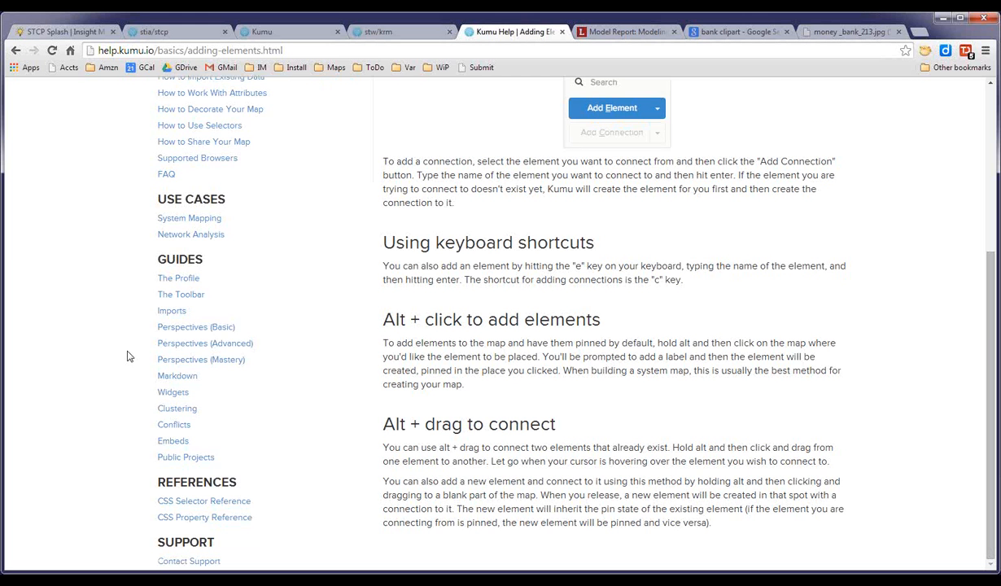
scroll(128, 350, up, 3)
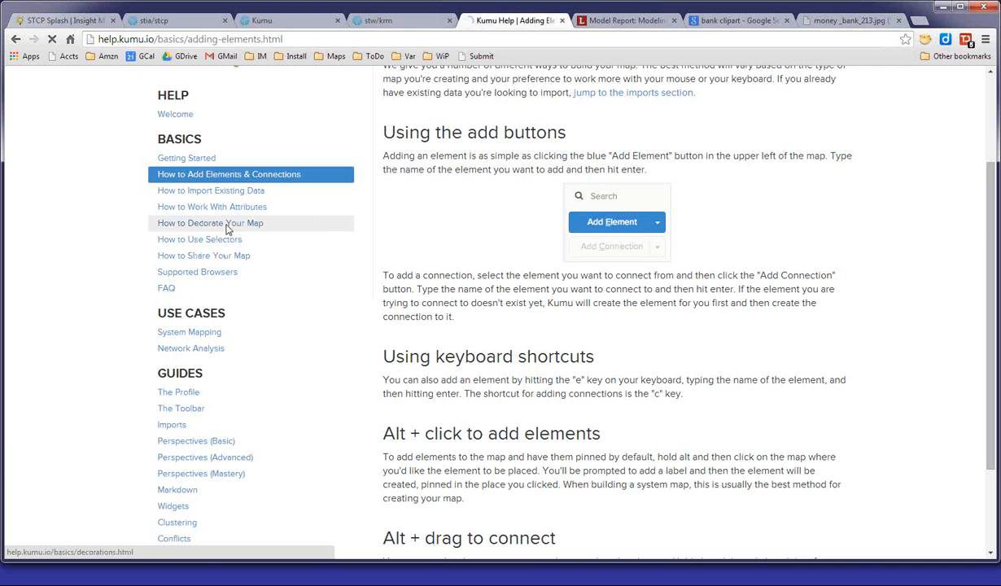
click(225, 226)
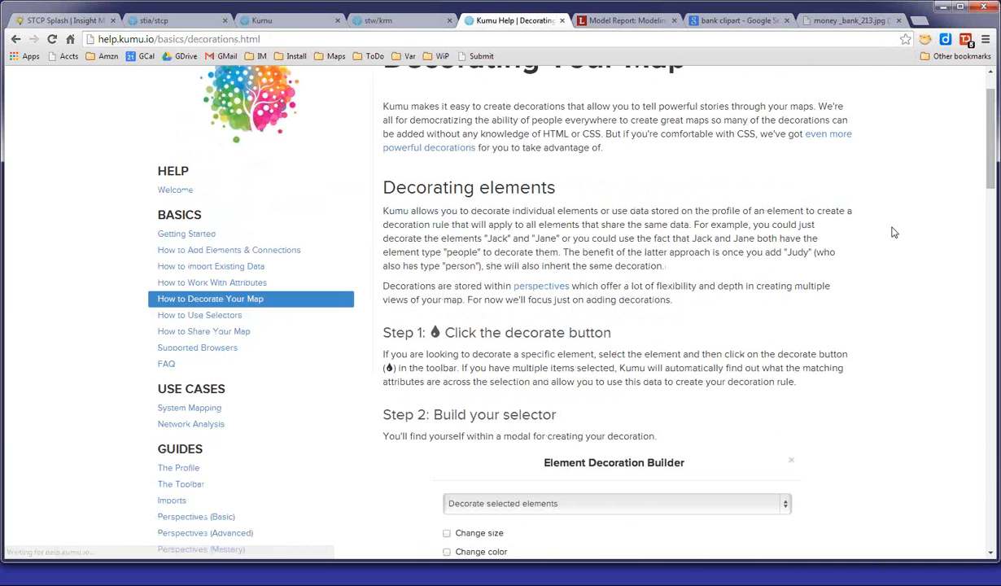
scroll(893, 232, down, 20)
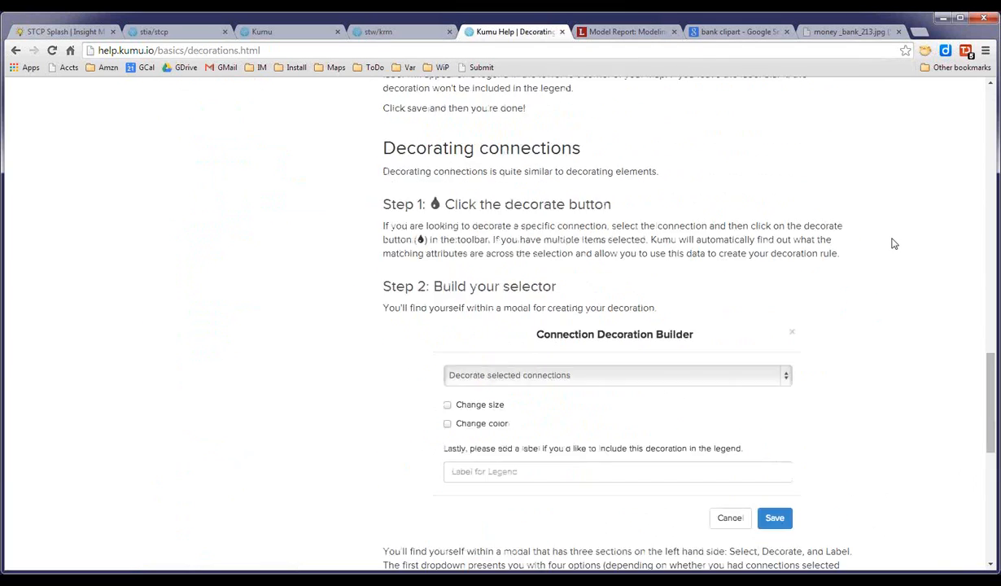
Export the Demo map as an Excel spreadsheet.
scroll(894, 243, down, 2)
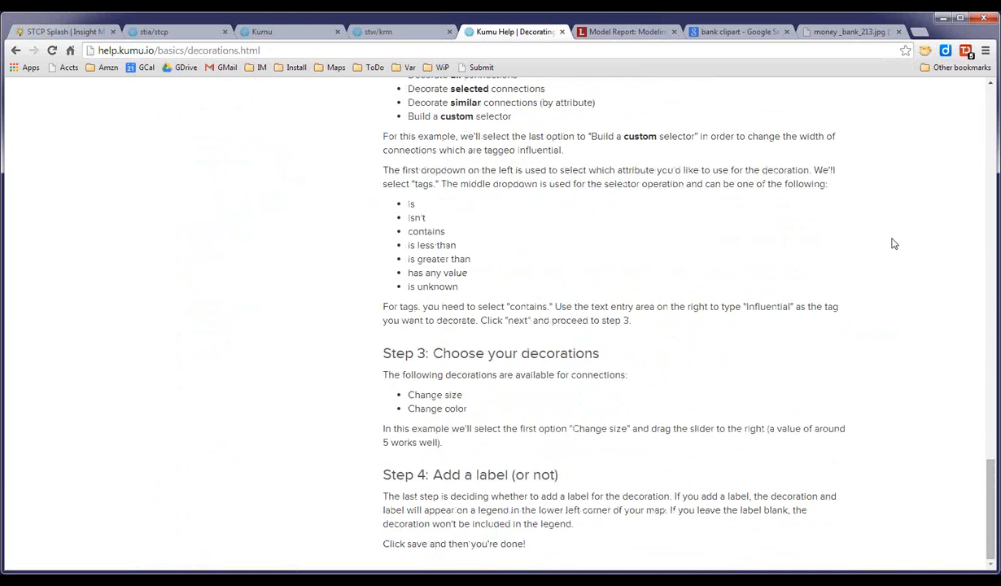
scroll(894, 243, up, 15)
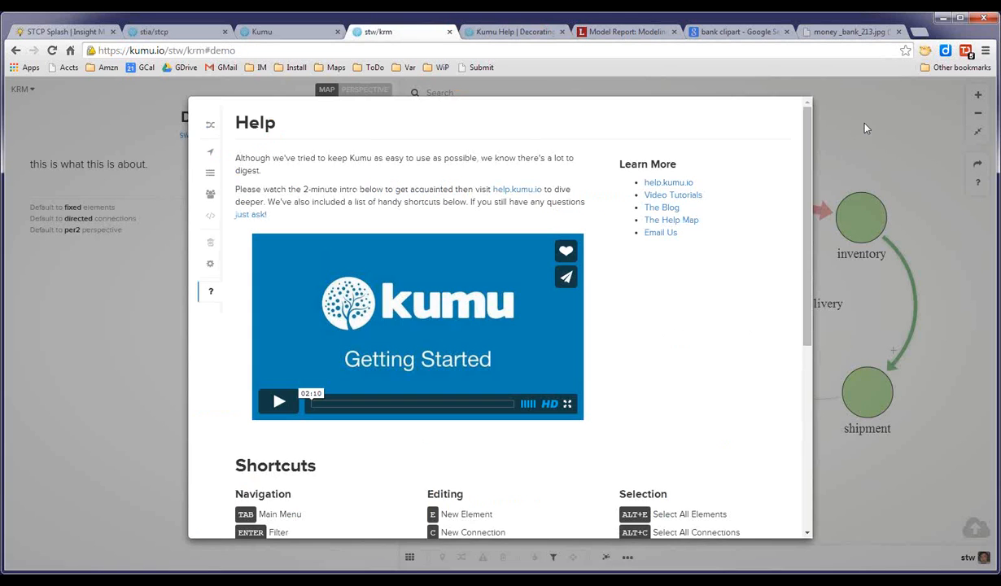
click(866, 127)
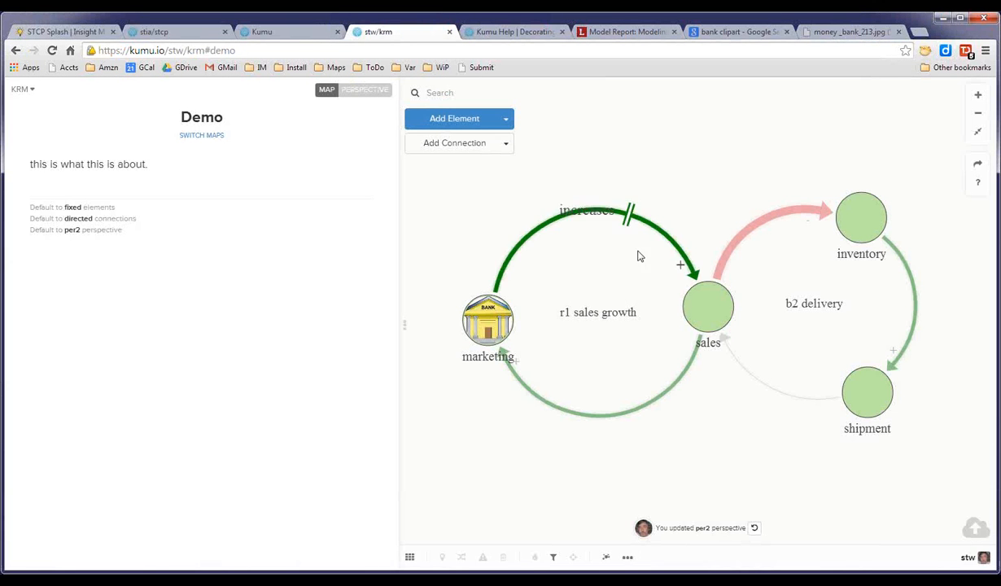
click(978, 169)
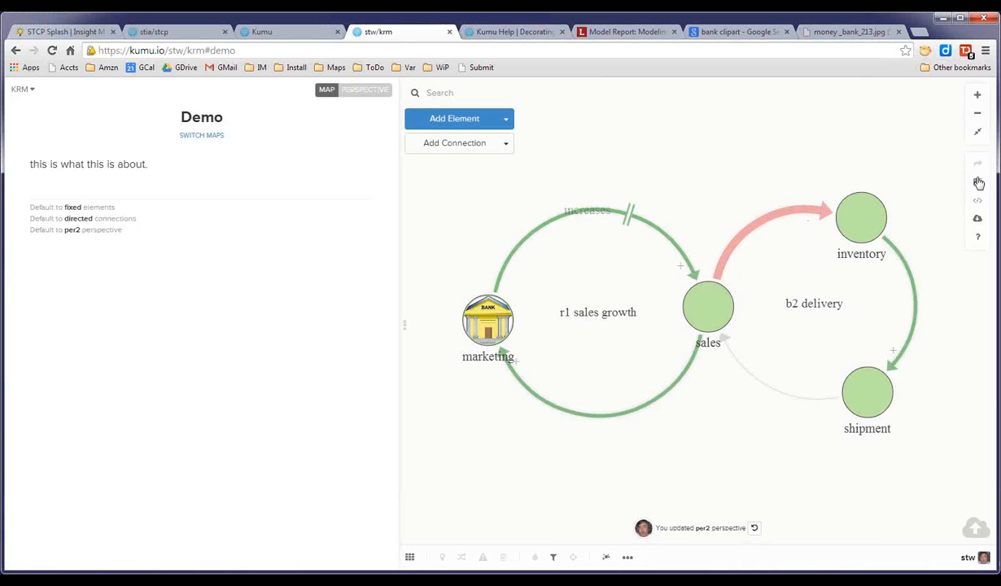
click(977, 221)
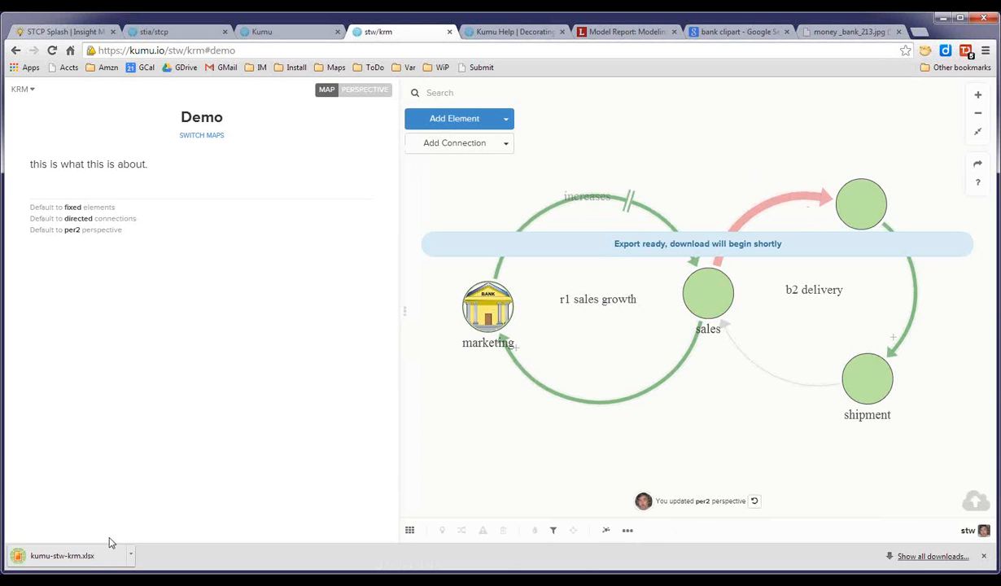
Create a new map named "new map".
click(409, 529)
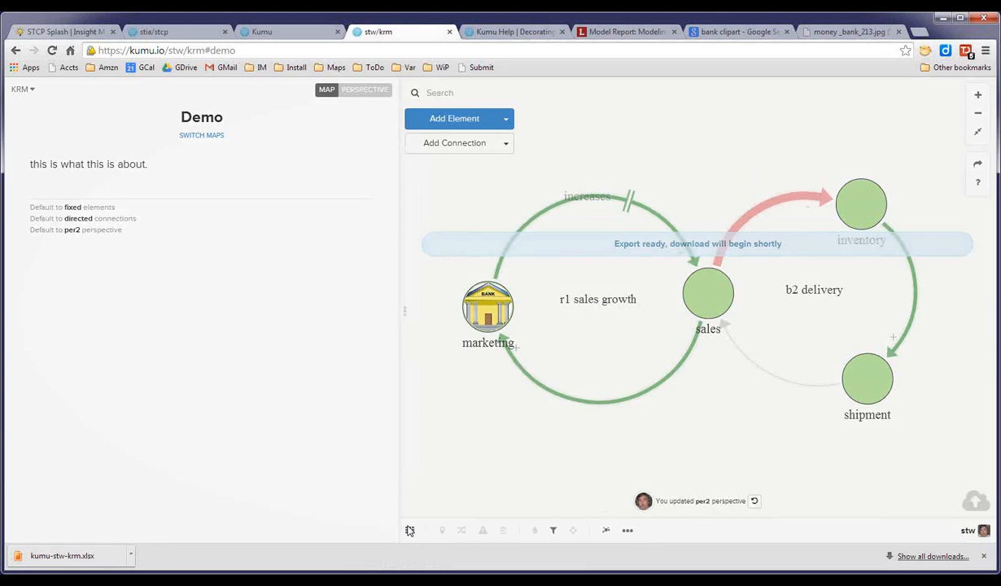
click(472, 125)
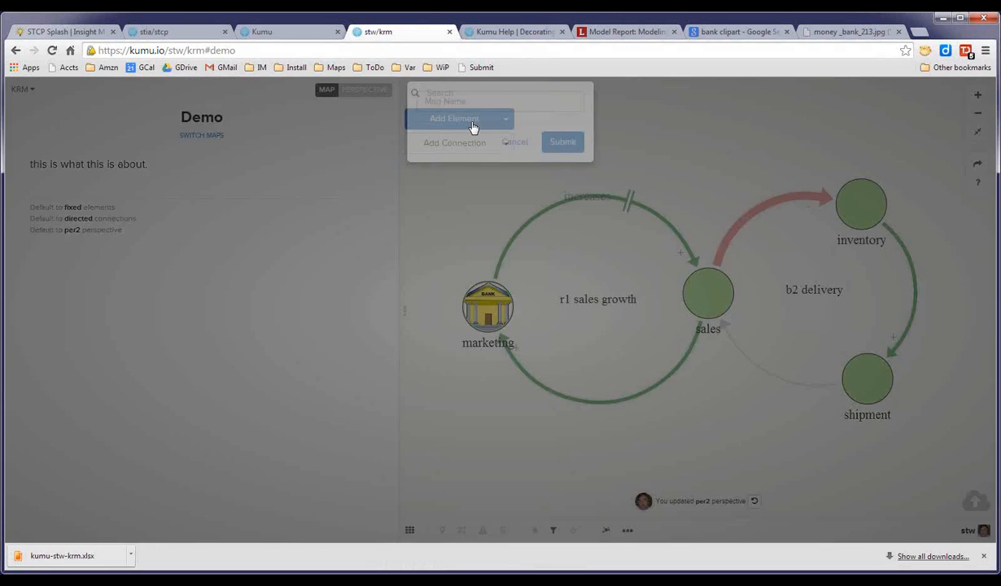
text(r)
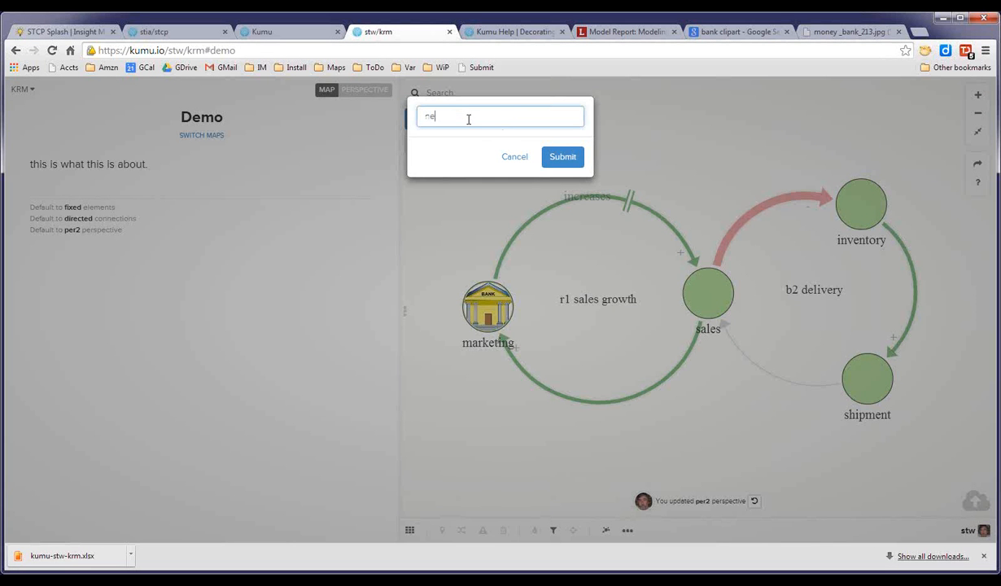
key(Return)
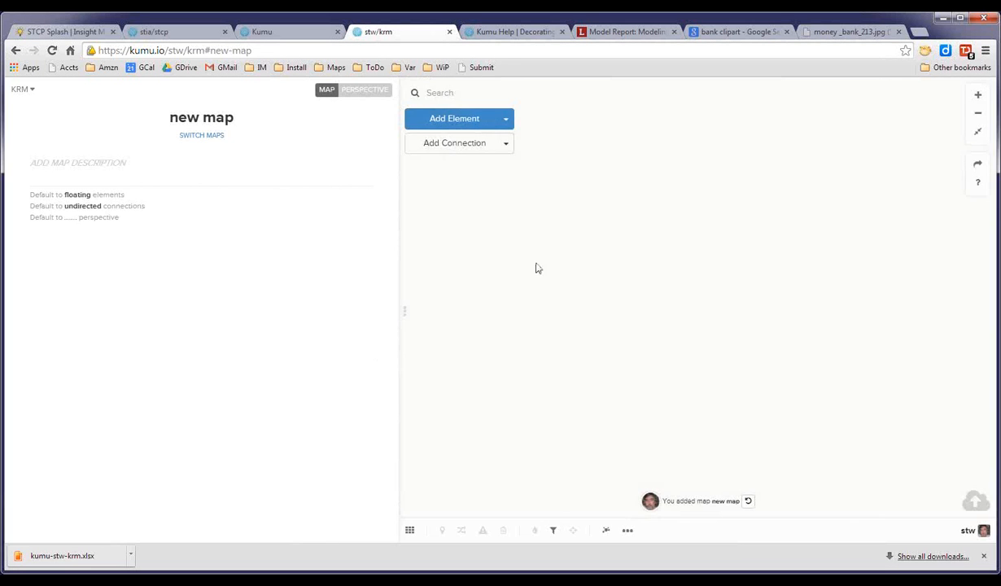
Import the downloaded kumu-stw-krm.xlsx spreadsheet into the new map, save the changes and rearrange the elements.
drag(63, 552, 672, 270)
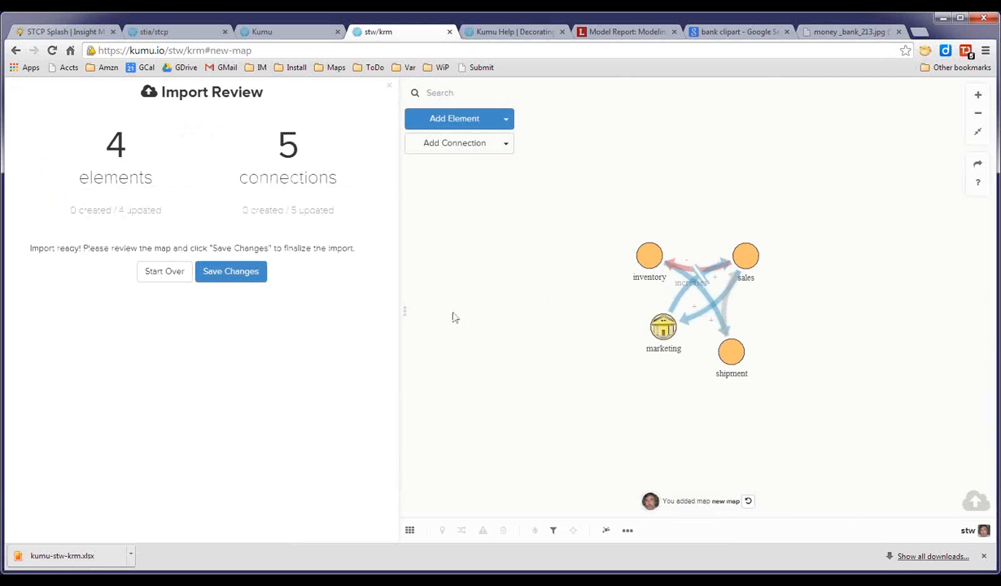
click(229, 275)
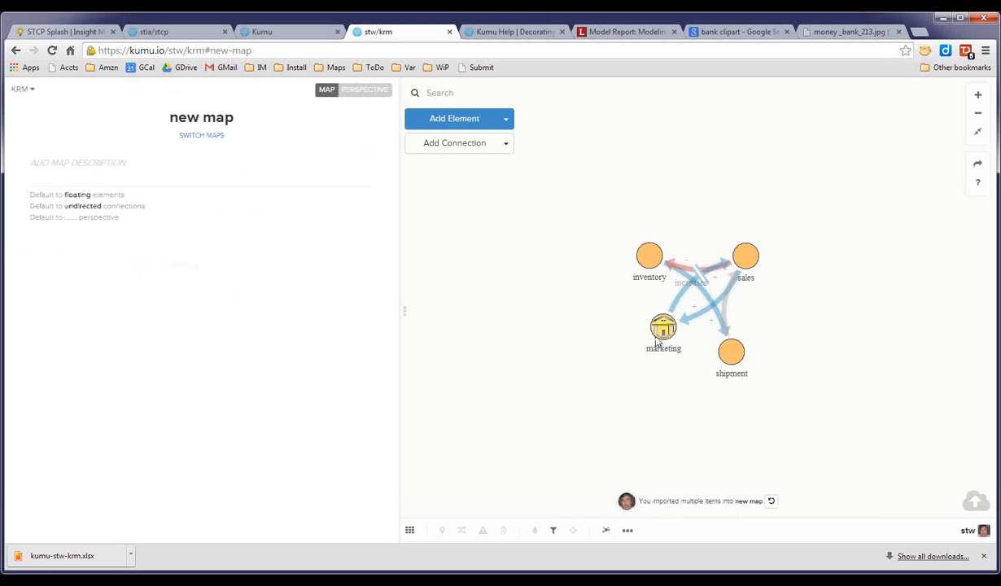
drag(748, 260, 521, 272)
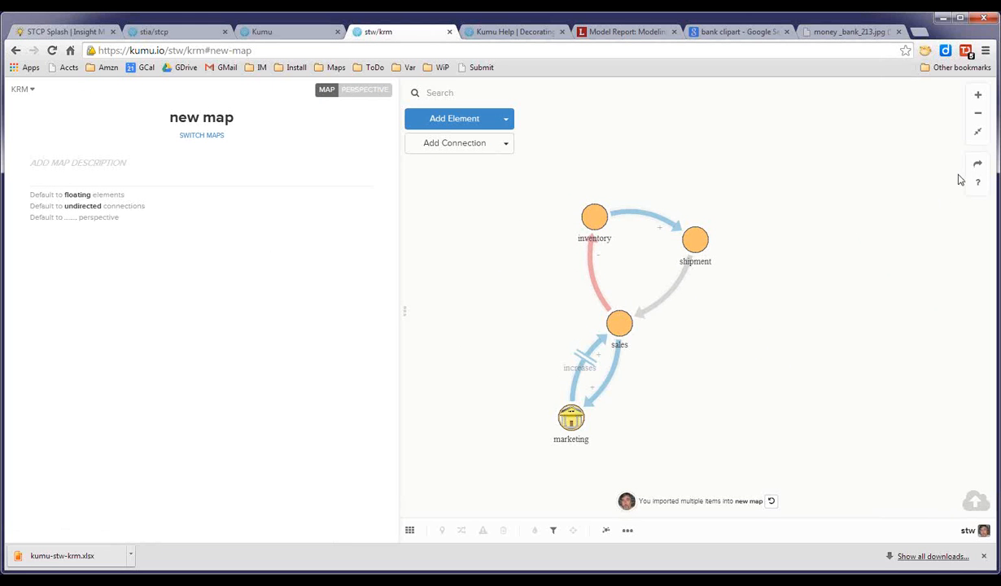
drag(816, 316, 827, 297)
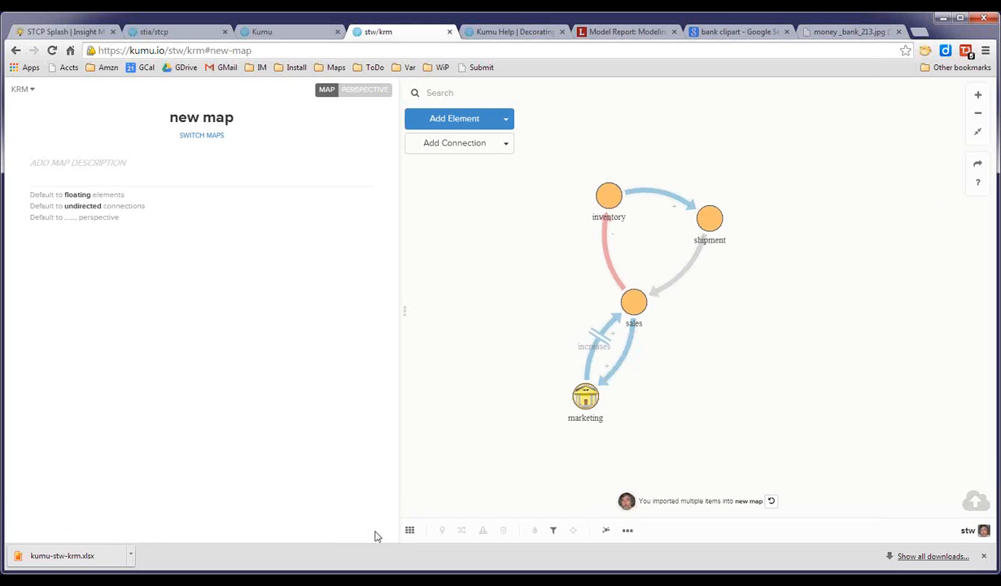
Switch to the Demo map and export it as a JSON file.
click(410, 531)
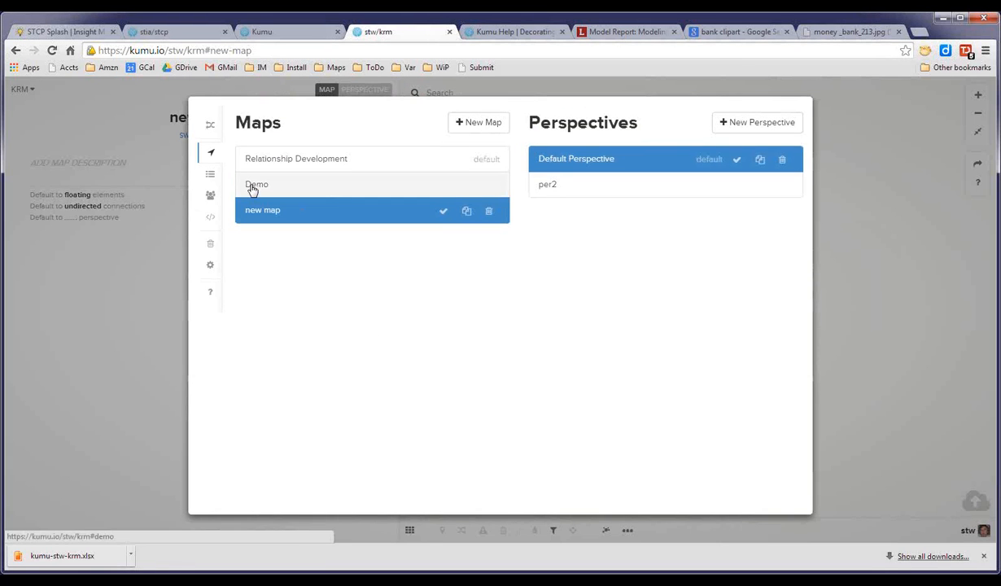
click(254, 189)
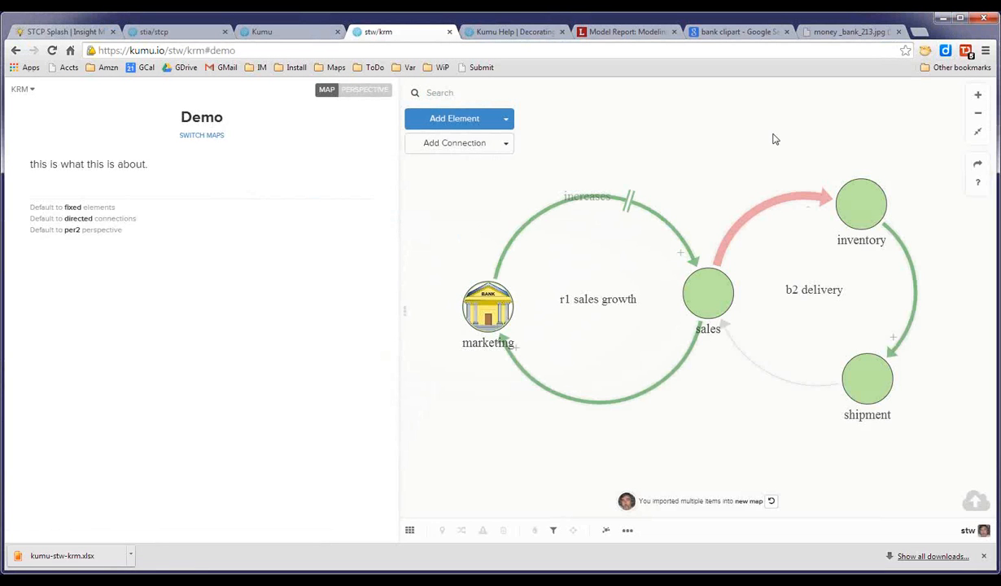
click(980, 166)
click(978, 217)
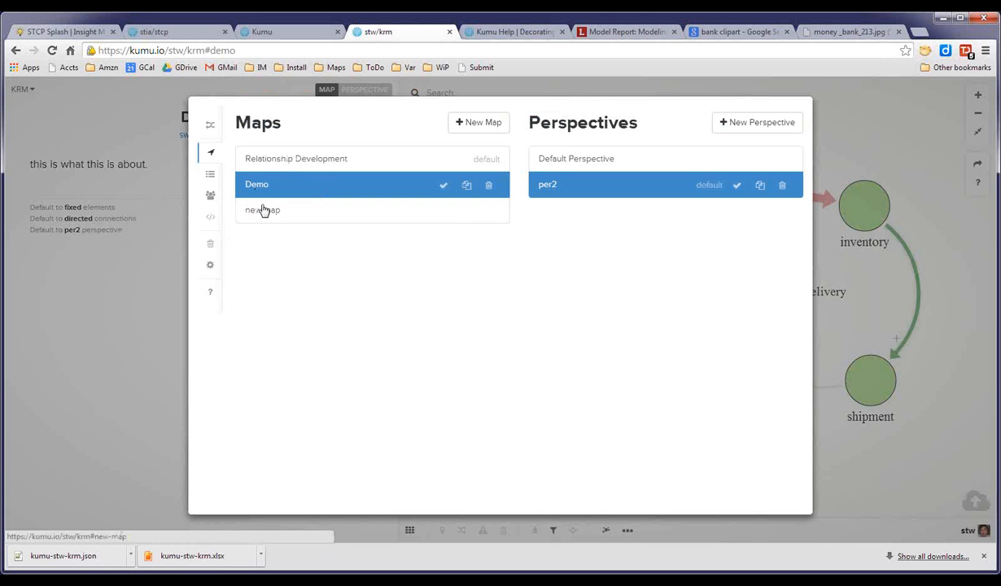
Create a new map named "another".
click(492, 125)
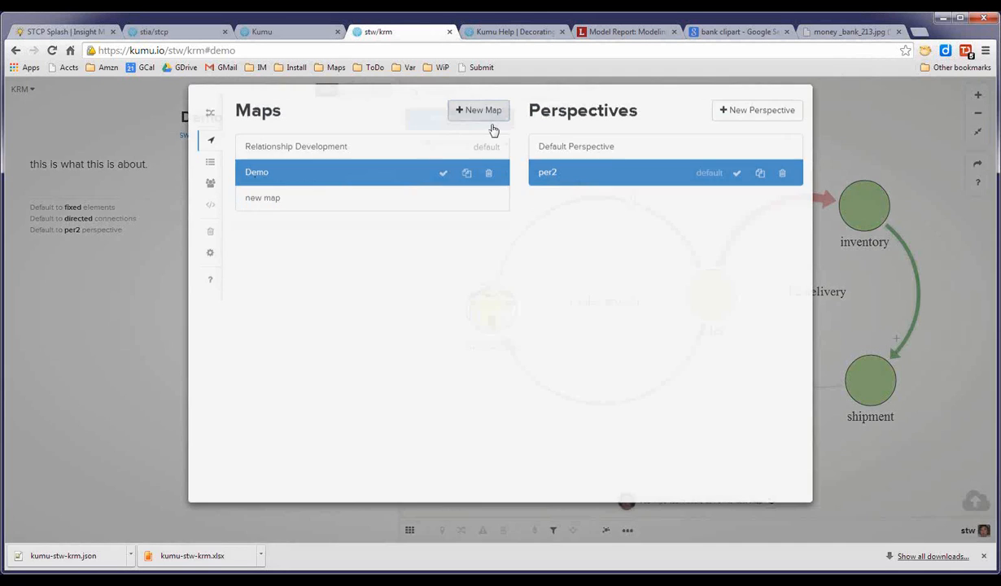
text(another)
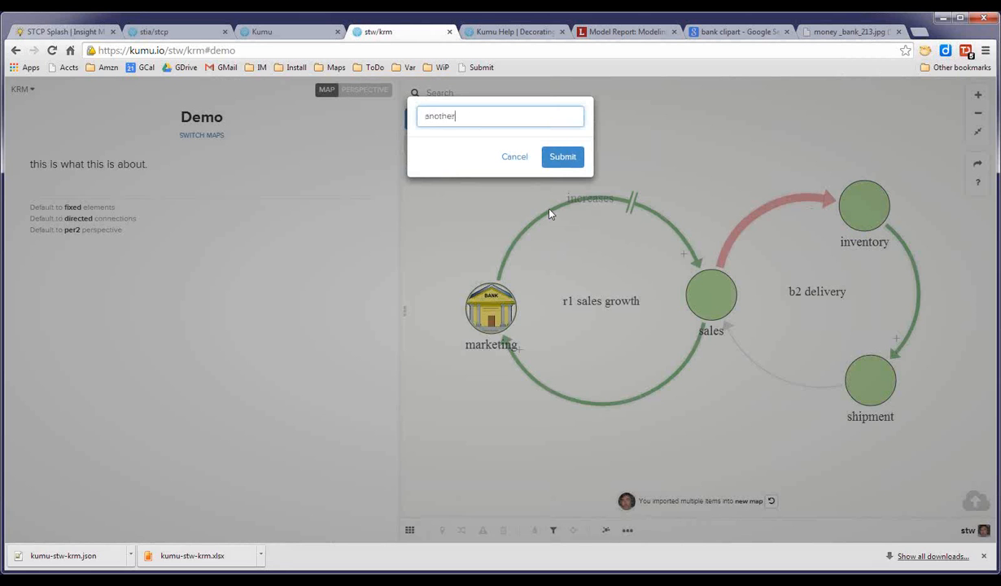
click(575, 160)
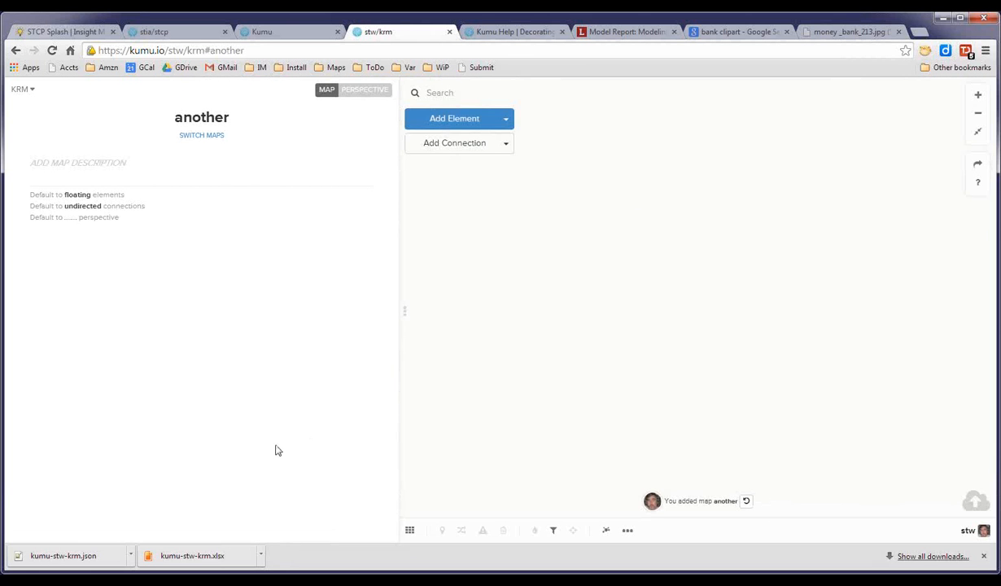
Import the kumu-stw-krm.json file into the map and save the changes.
drag(65, 553, 804, 309)
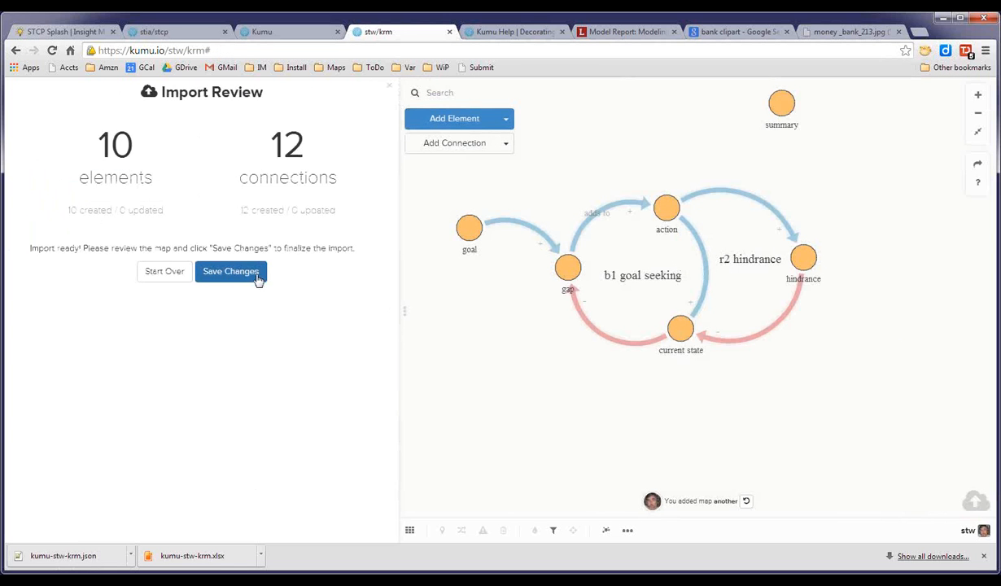
click(240, 272)
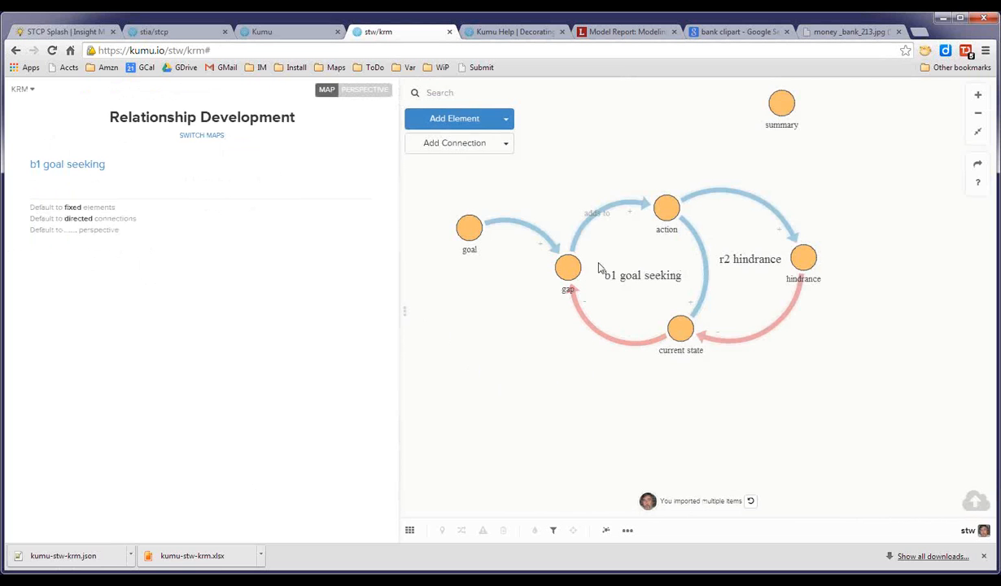
View the Default Perspective's advanced settings and return to the map view.
click(368, 92)
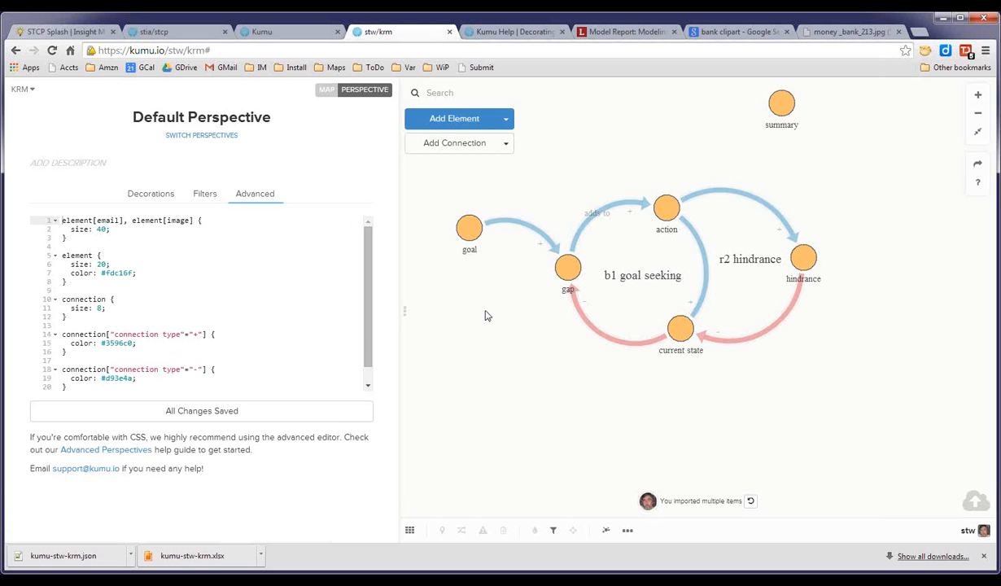
click(326, 89)
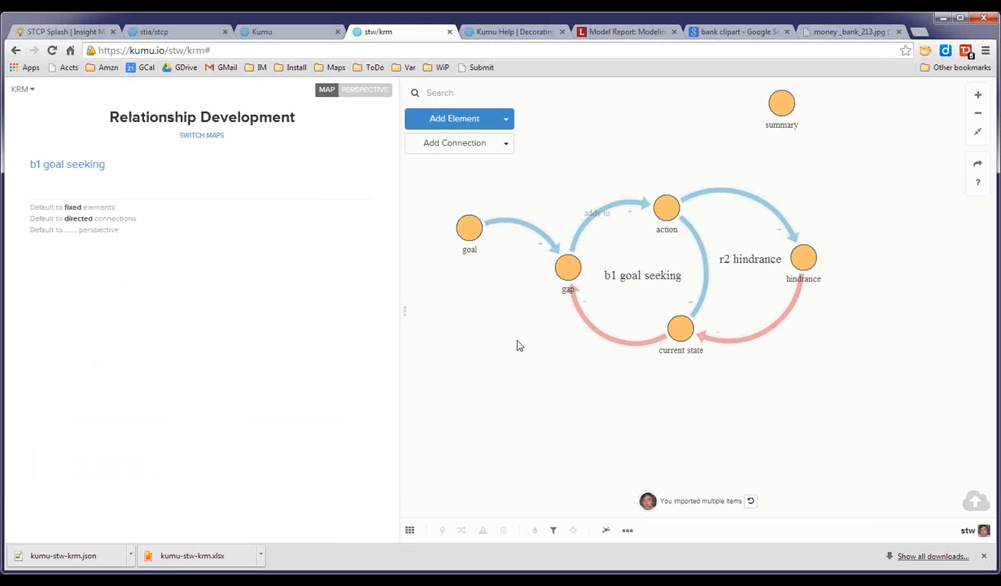
drag(517, 345, 525, 344)
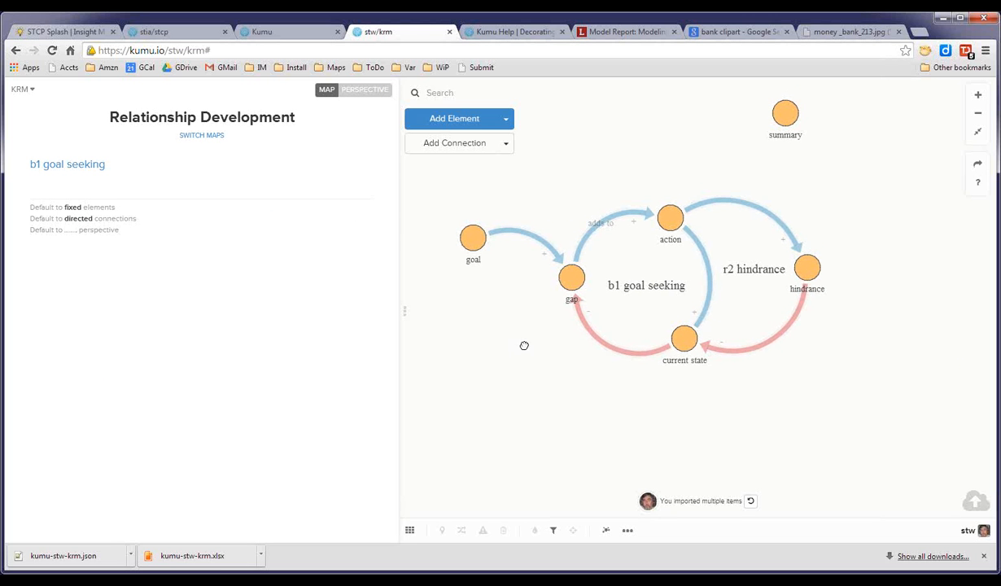
Open the another map and import the kumu-stw-krm.json file into it again, saving the changes.
click(410, 530)
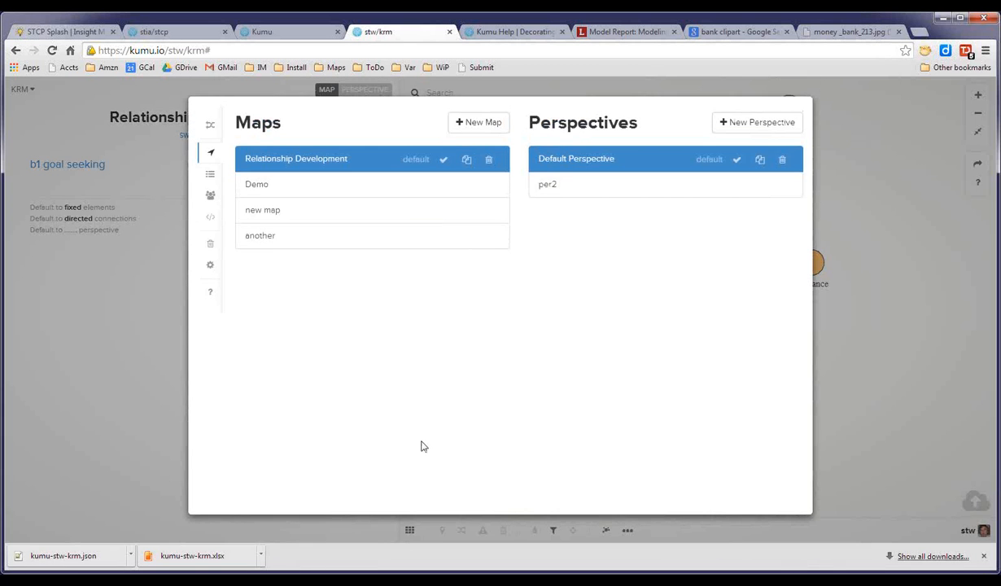
click(268, 237)
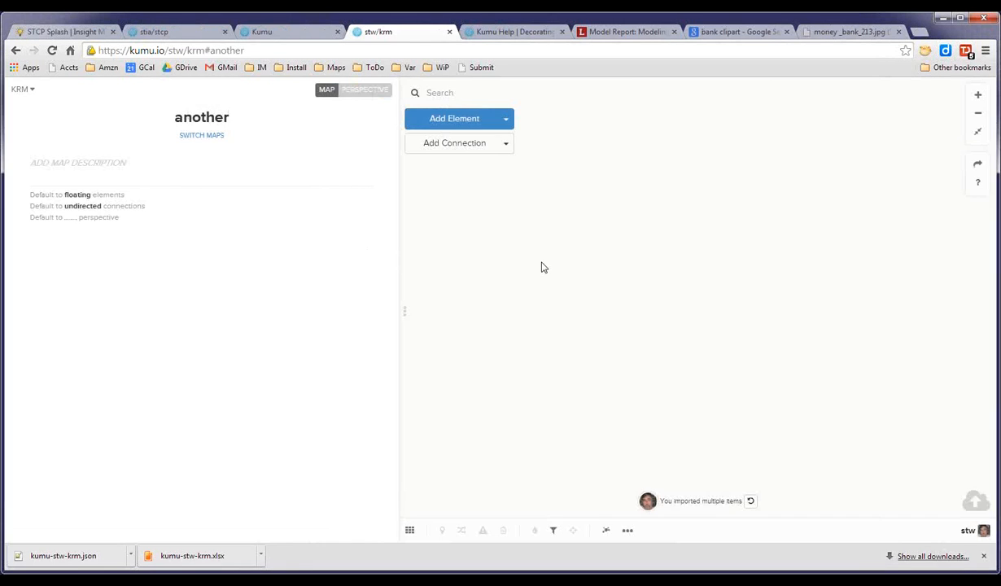
drag(71, 558, 663, 292)
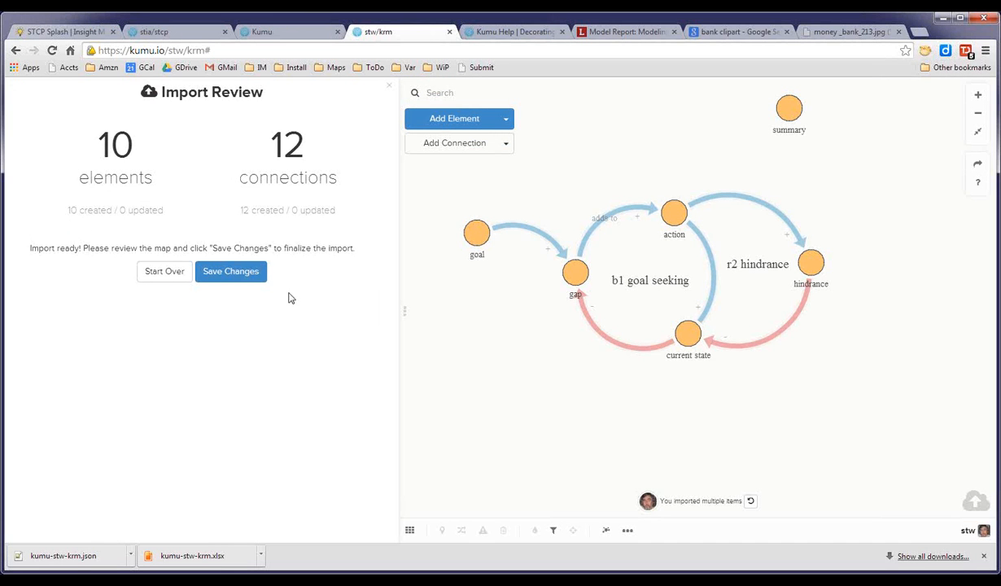
click(247, 280)
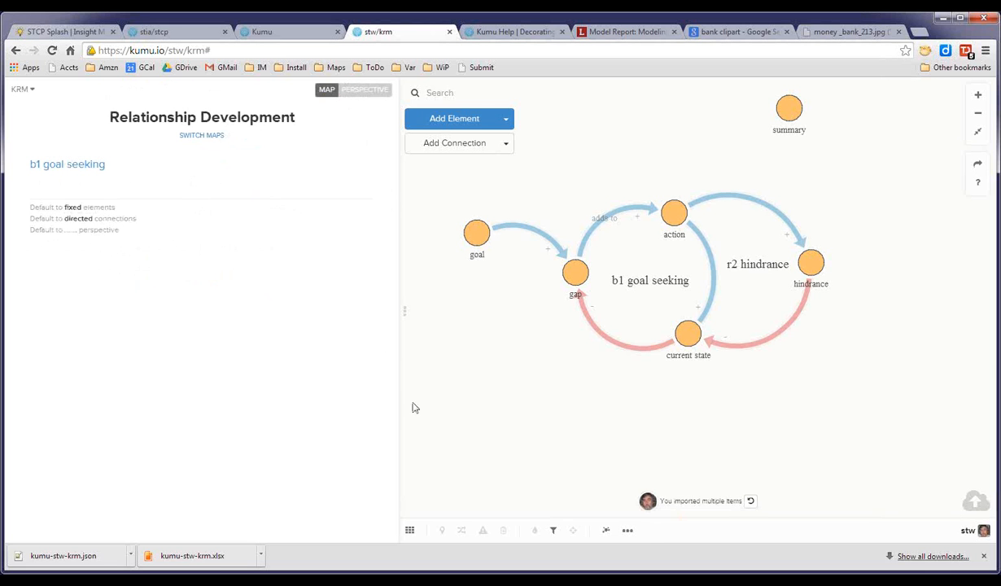
Switch between the another and new map maps, ending on the another map.
click(410, 530)
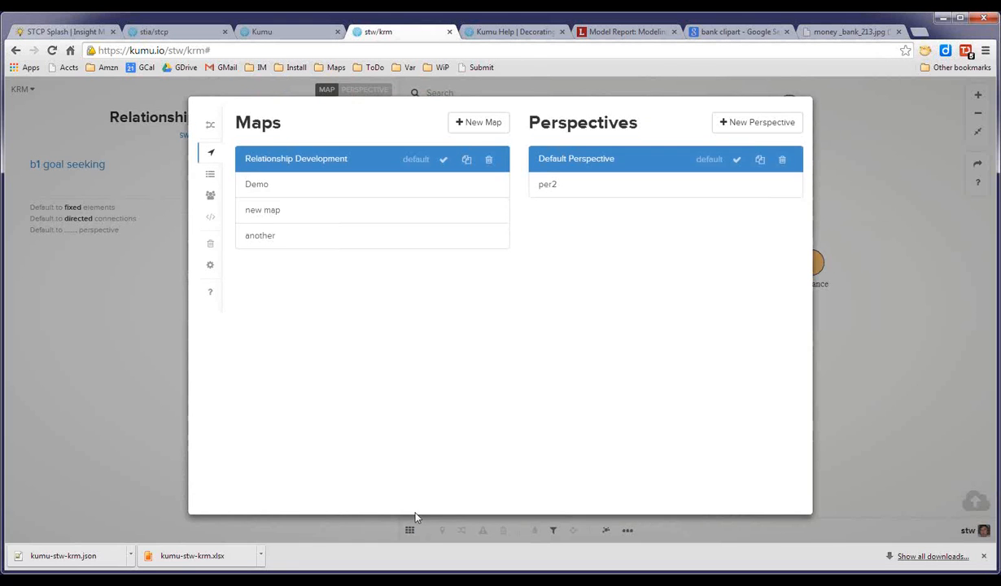
click(268, 242)
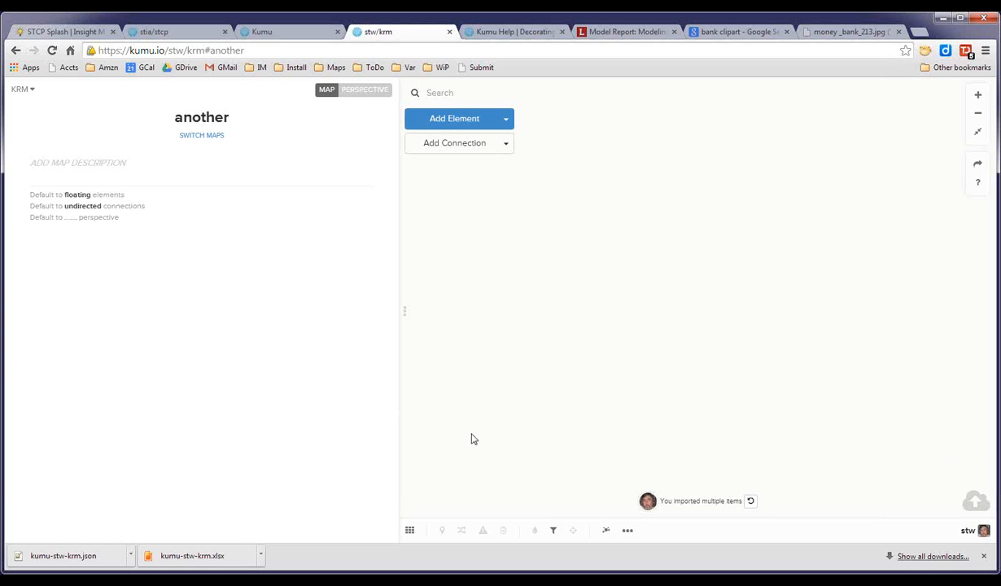
click(410, 530)
click(270, 214)
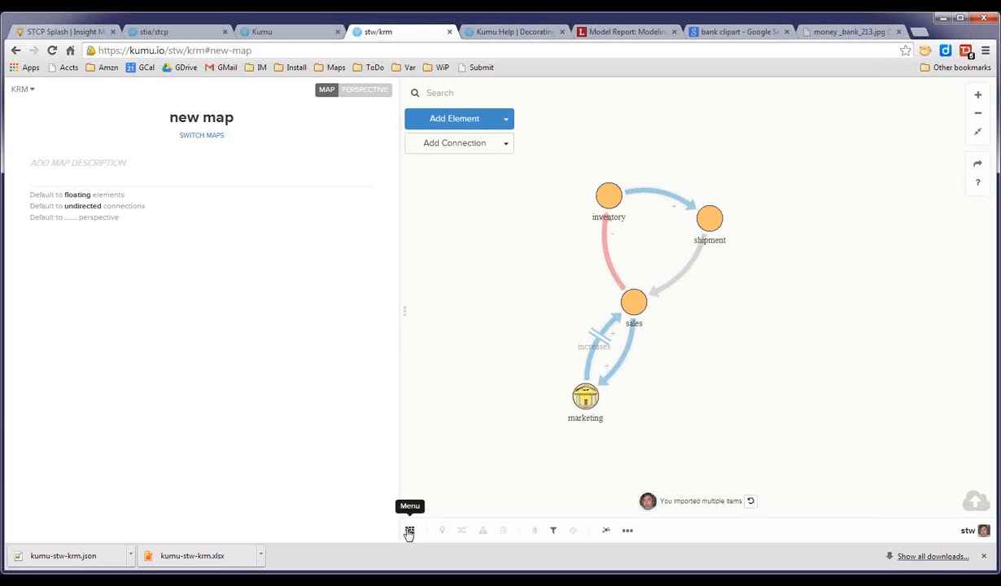
click(410, 530)
click(262, 237)
Import the kumu-stw-krm.json file once more, save the changes, and reopen the another map.
drag(56, 556, 614, 291)
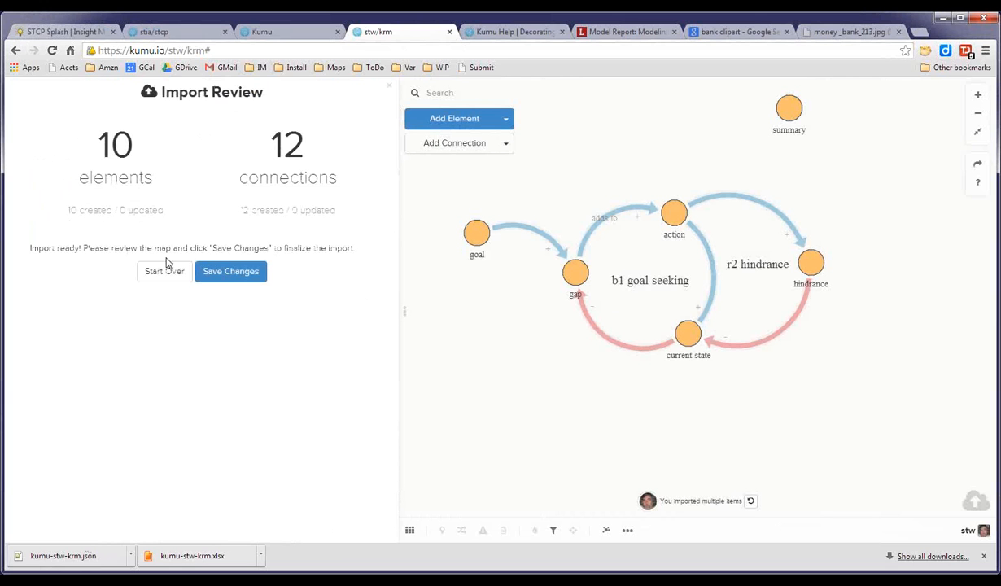
click(233, 278)
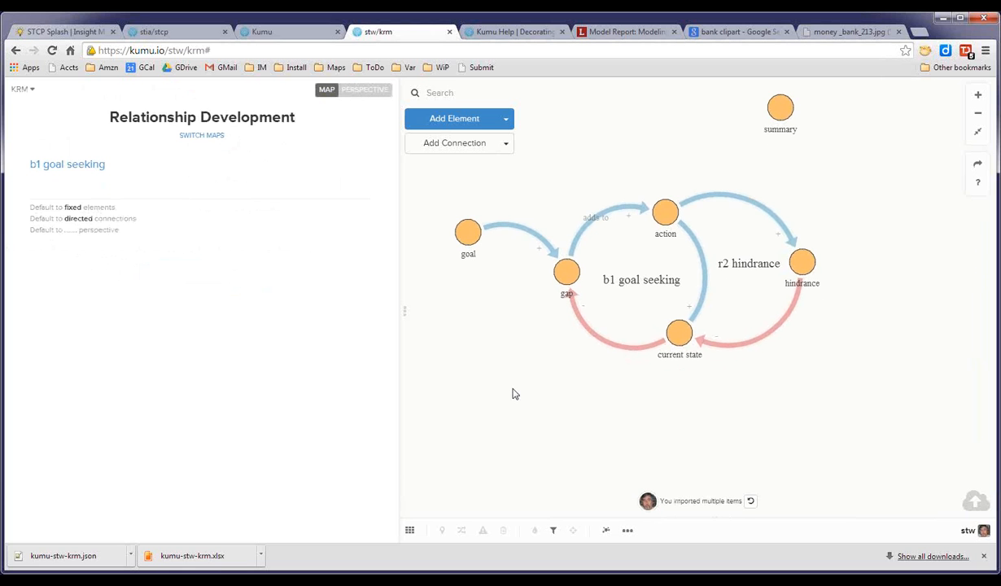
click(410, 530)
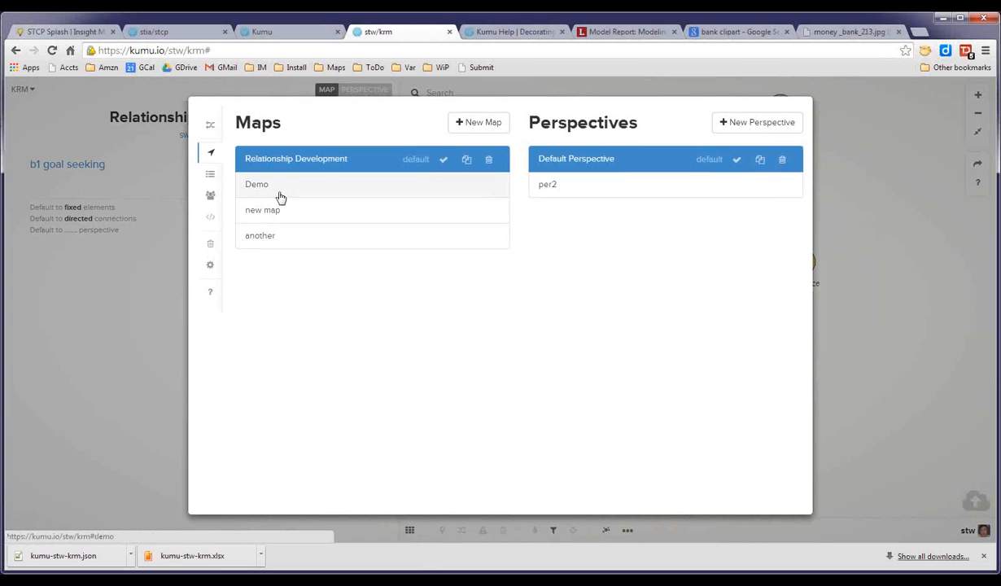
click(261, 236)
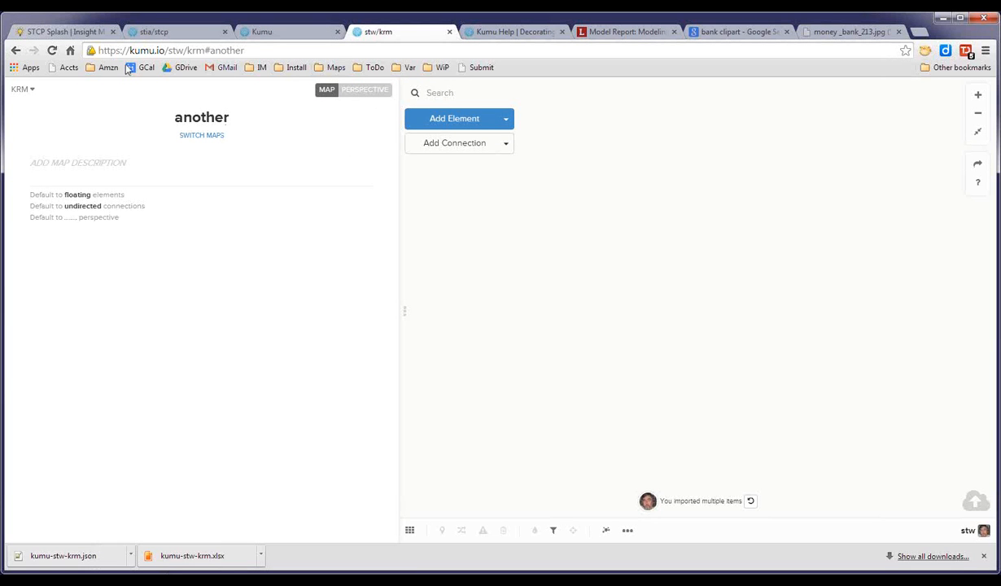
Switch projects to the dashboard and create a new project named test.
click(31, 90)
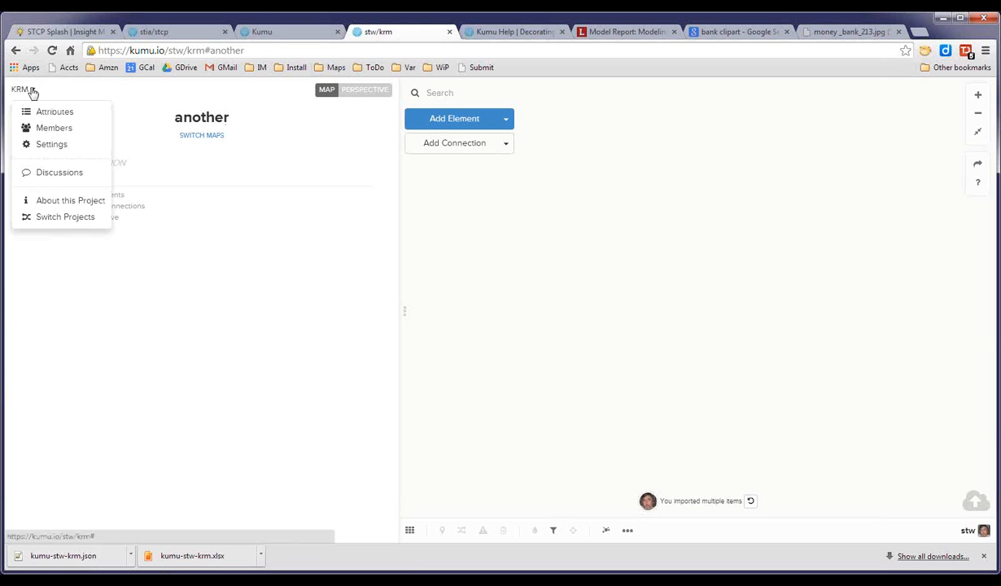
click(46, 218)
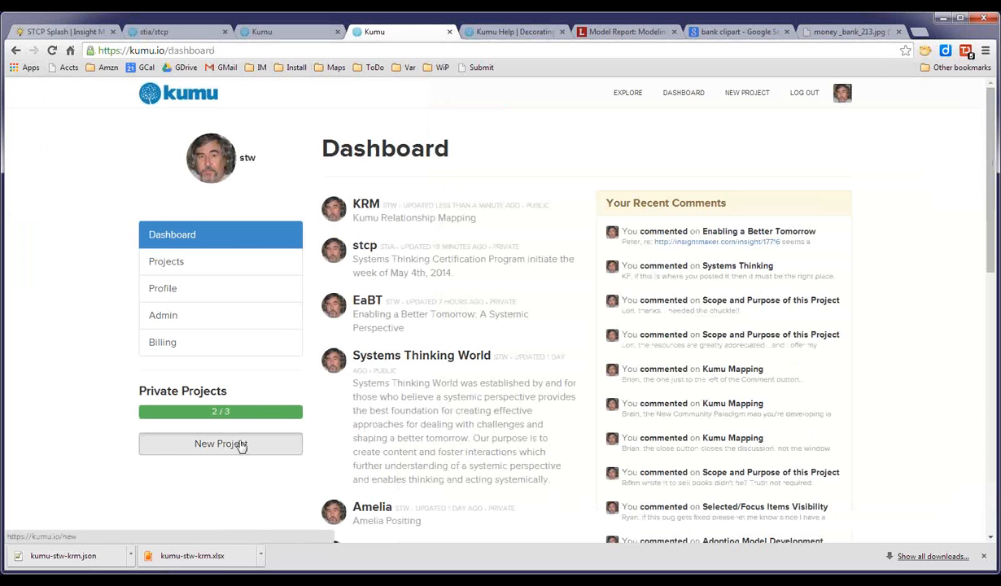
click(242, 446)
click(378, 182)
text(test)
click(366, 321)
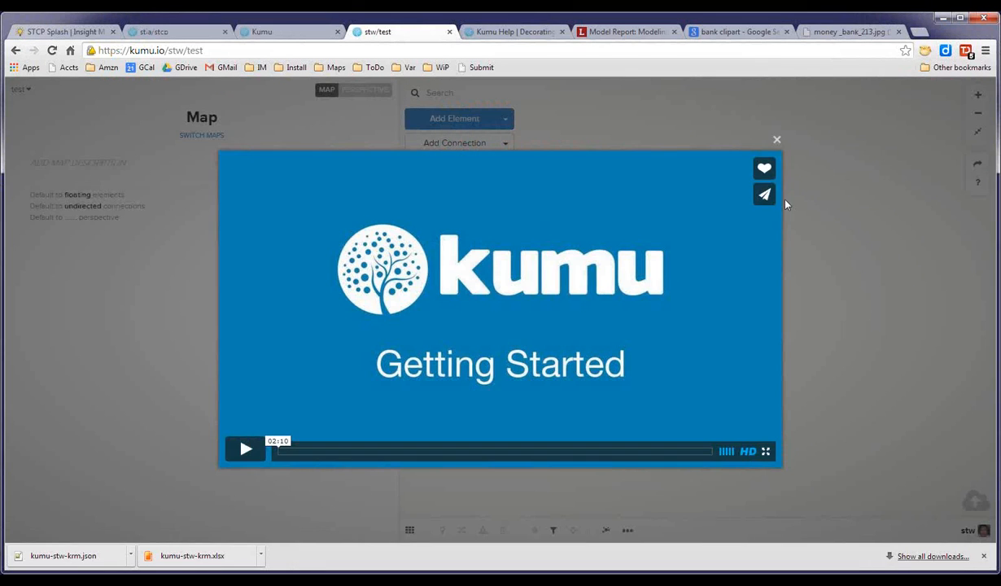
Close the welcome video and import the kumu-stw-krm.json file by dropping it onto the new map.
click(776, 140)
drag(81, 556, 596, 364)
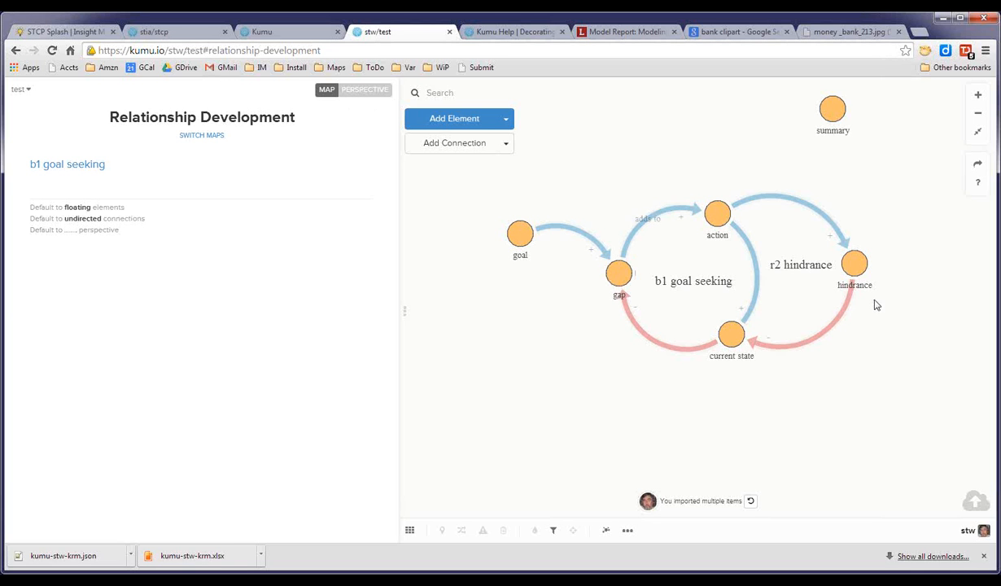
drag(590, 403, 551, 398)
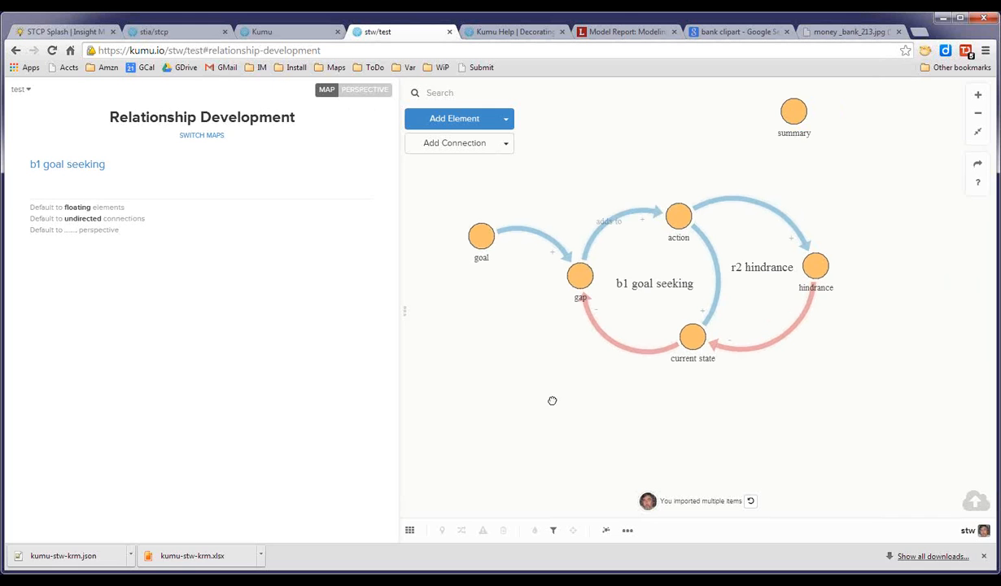
Review the Default Perspective's decorations, connection decoration builder and advanced settings, then return to the map view.
click(370, 92)
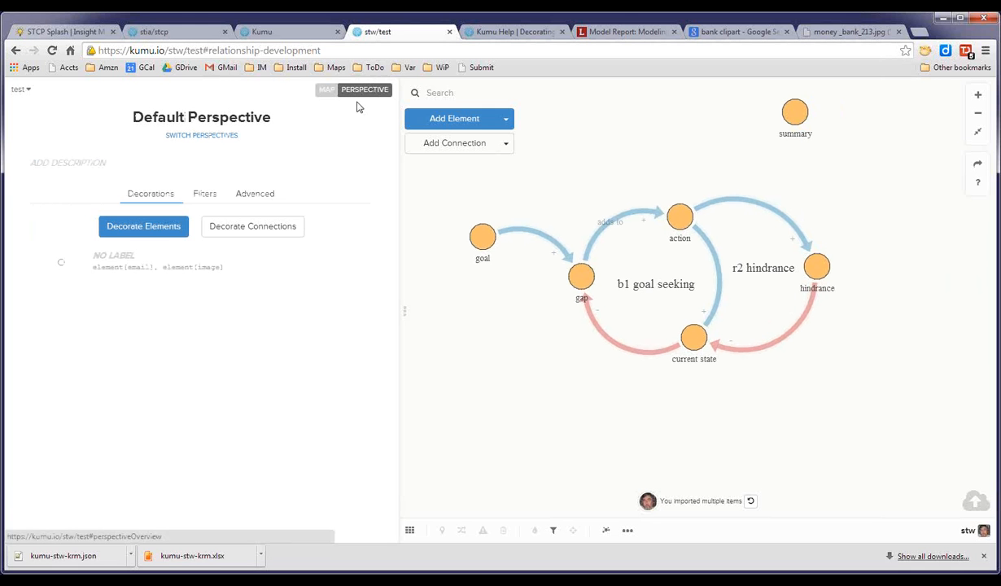
click(262, 193)
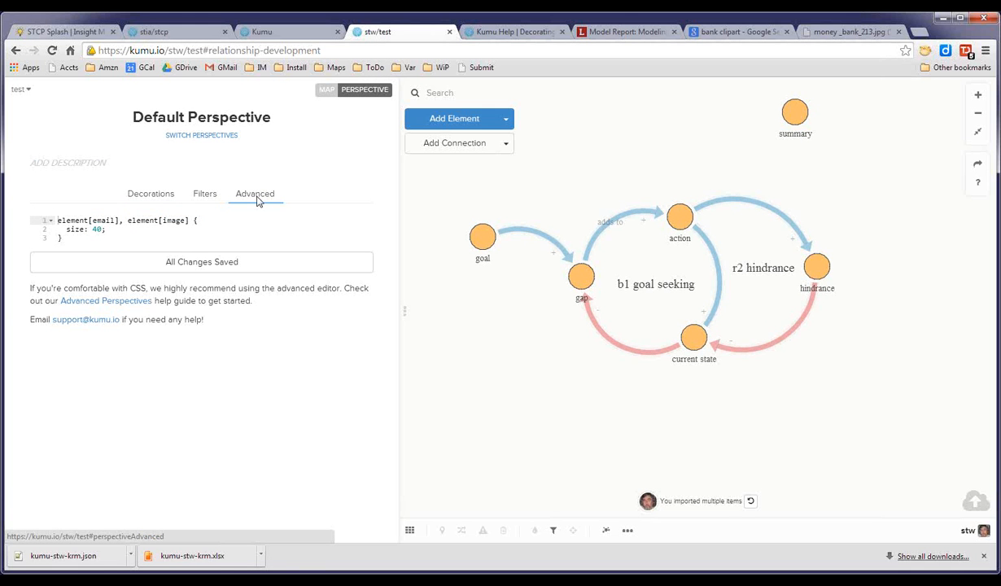
click(154, 195)
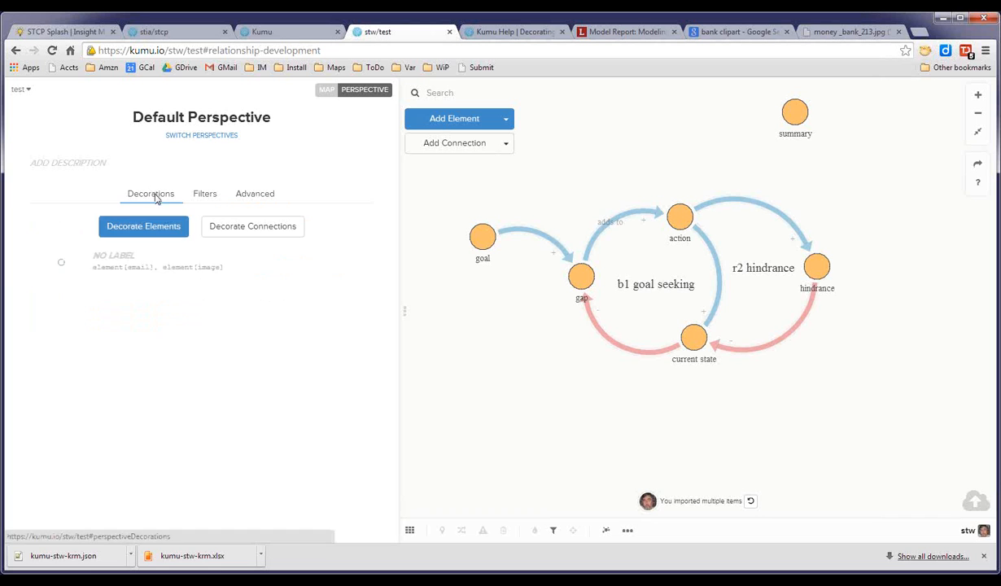
click(245, 230)
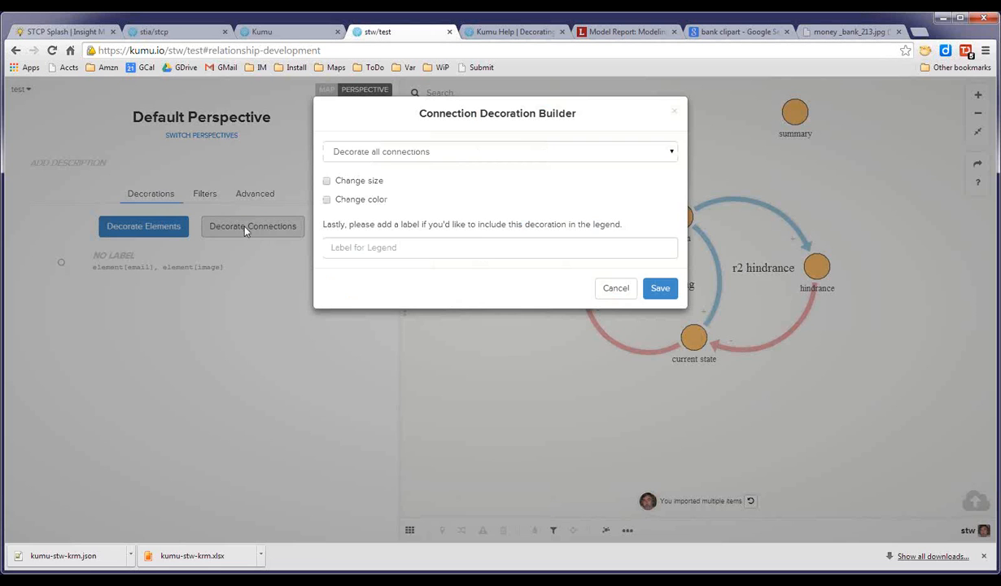
click(609, 287)
click(257, 196)
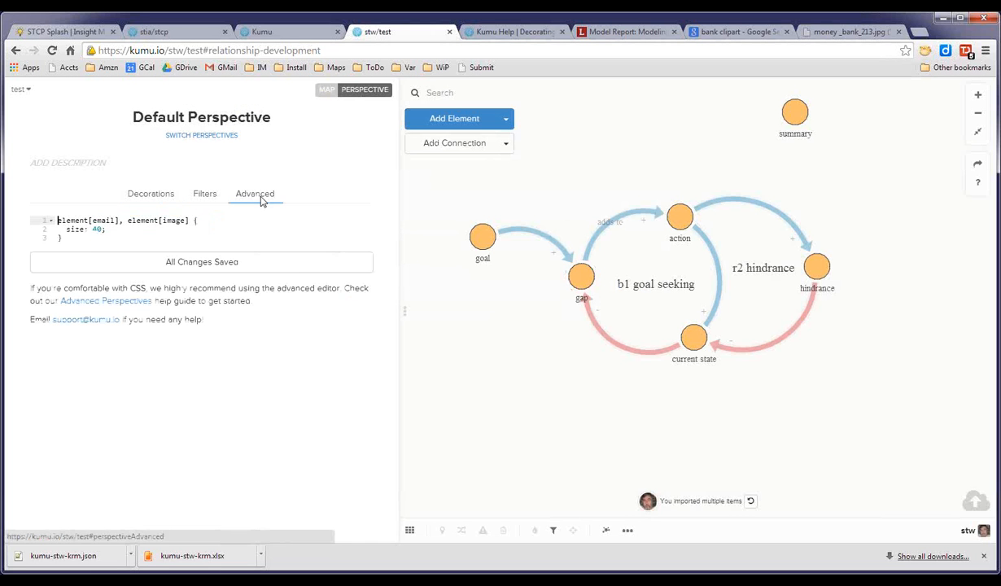
click(268, 262)
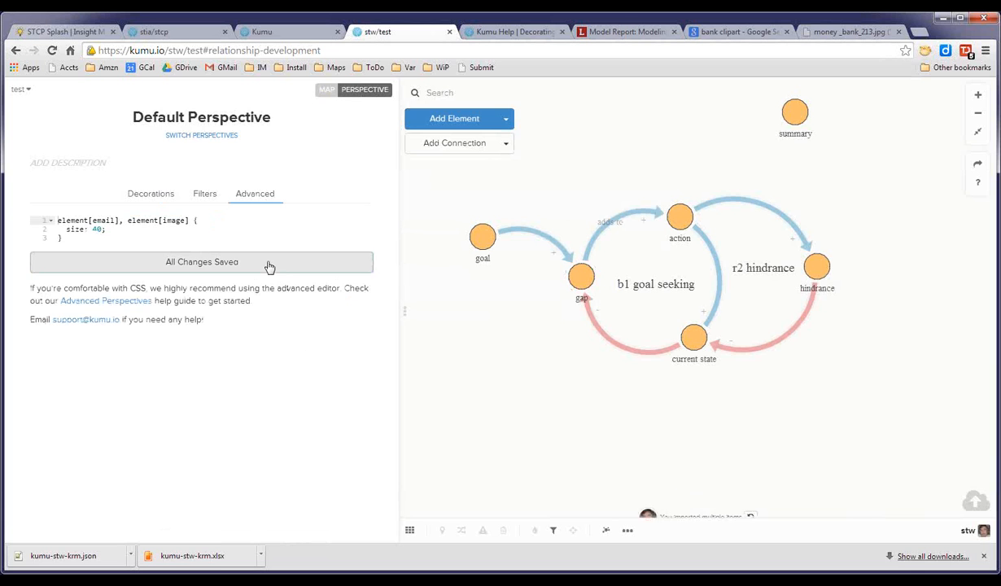
click(327, 92)
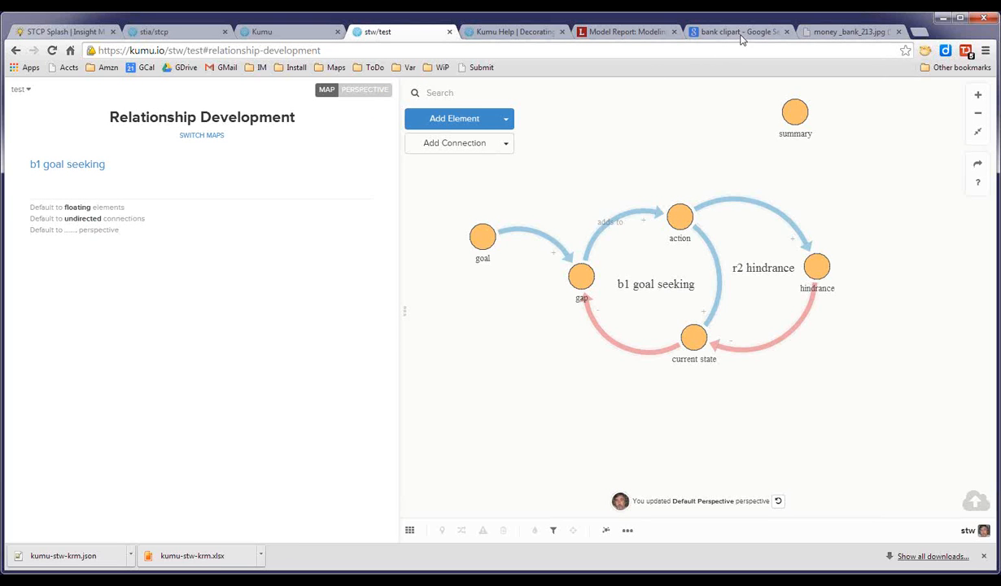
Open the kumu/help map bookmark in a new tab and browse its Getting Started map.
drag(504, 380, 500, 391)
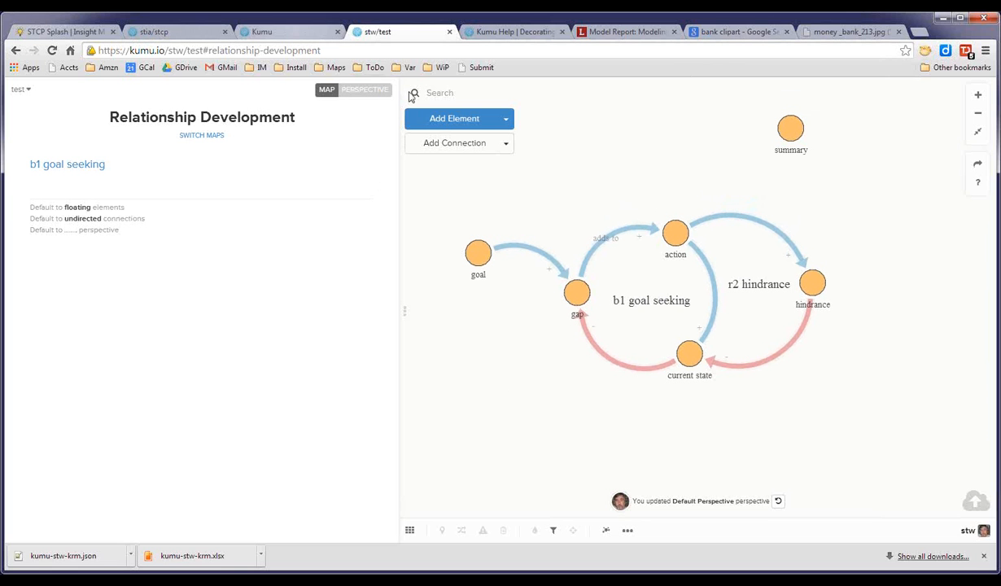
click(373, 67)
mouse_move(401, 70)
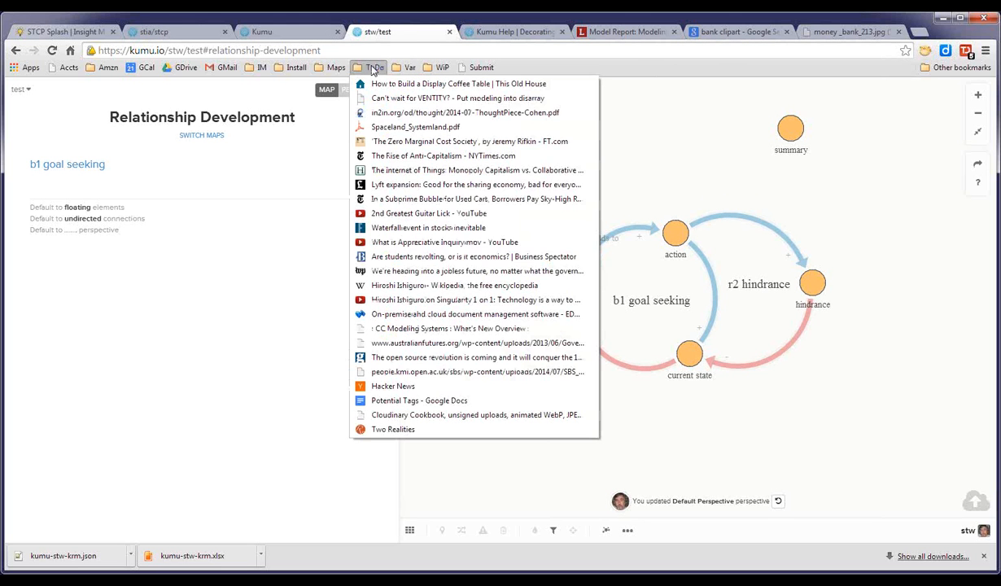
mouse_move(341, 72)
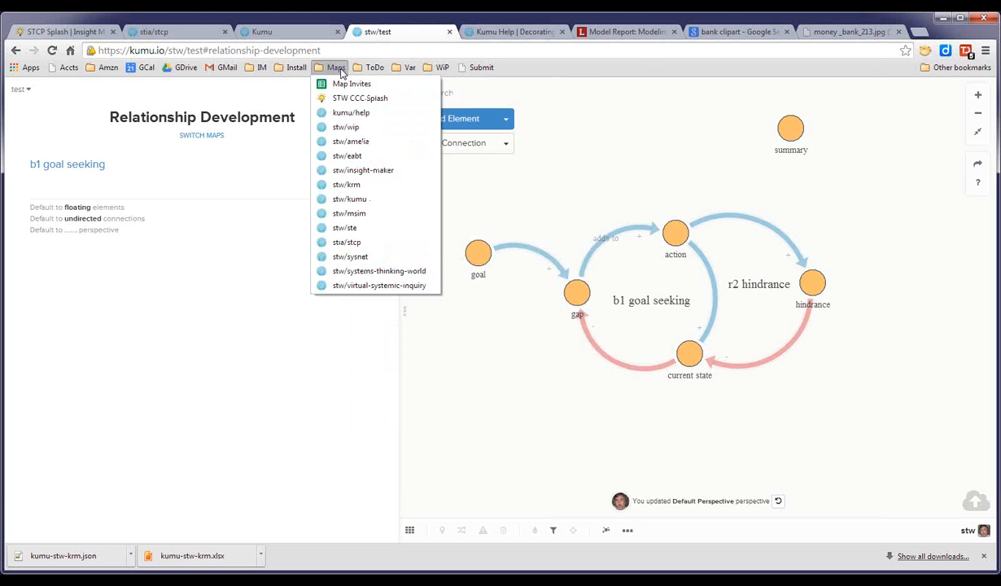
right_click(355, 114)
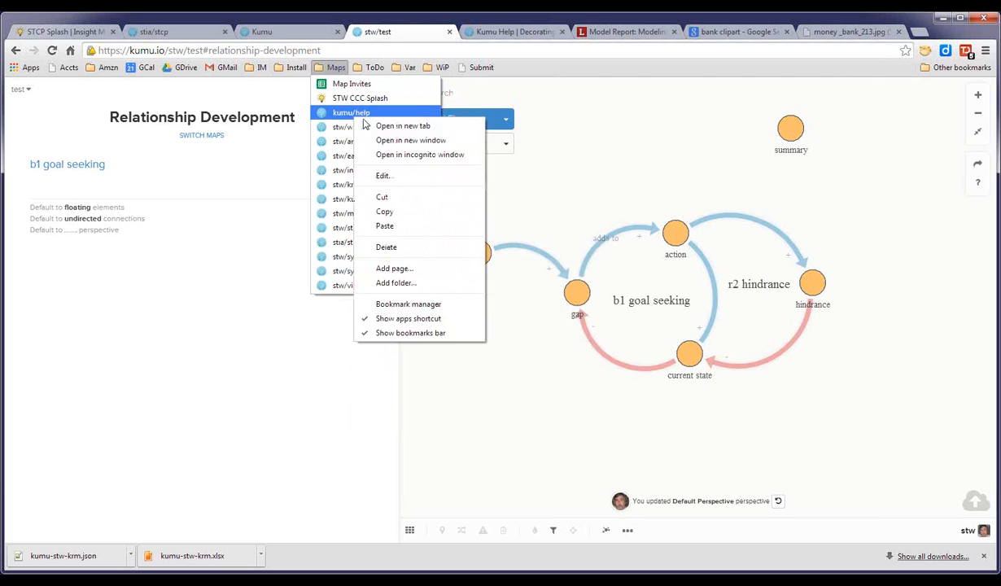
click(403, 126)
click(849, 33)
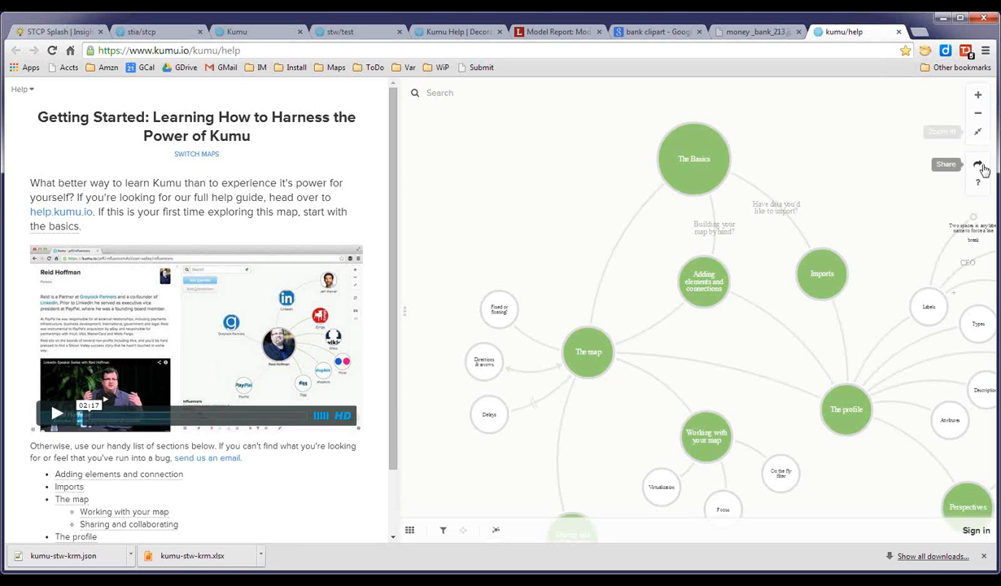
click(979, 167)
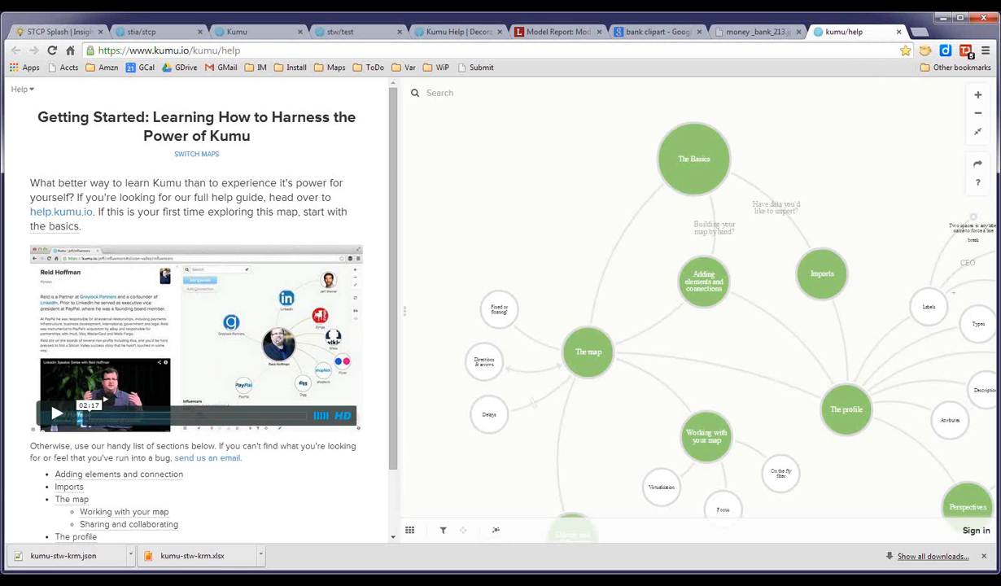
Switch through the Kumu Help and Model Report tabs back to the test map.
click(458, 31)
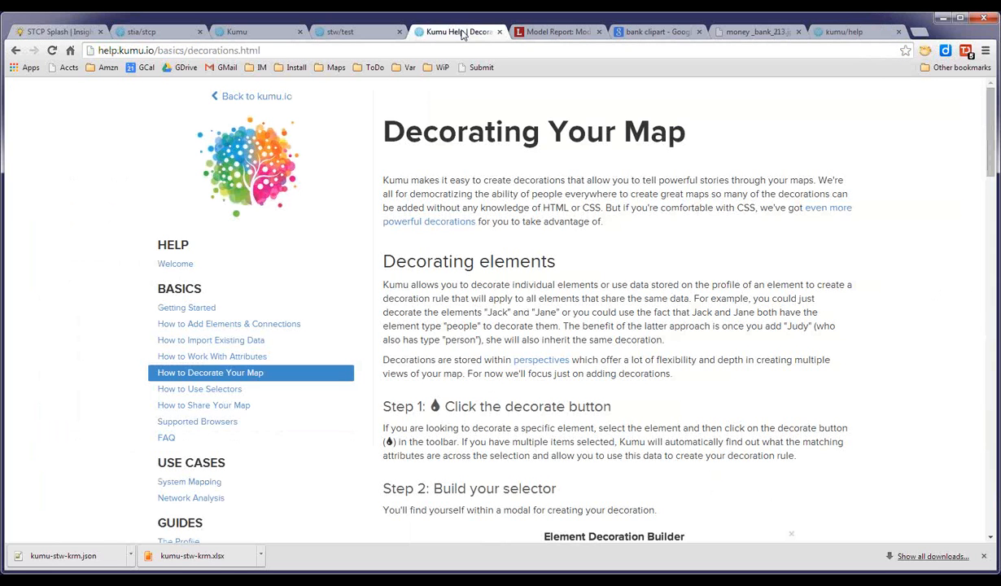
key(ctrl+Tab)
click(499, 31)
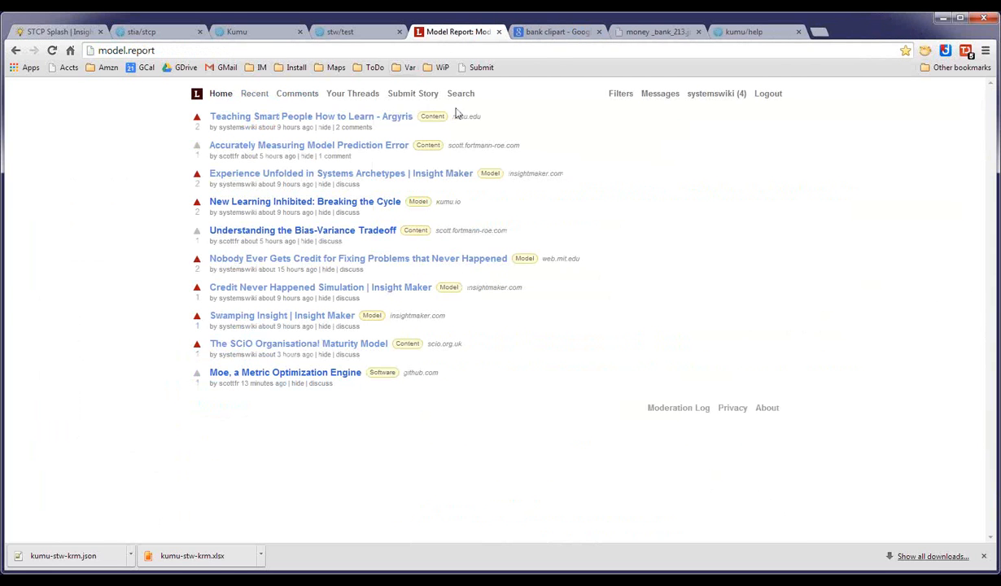
click(378, 32)
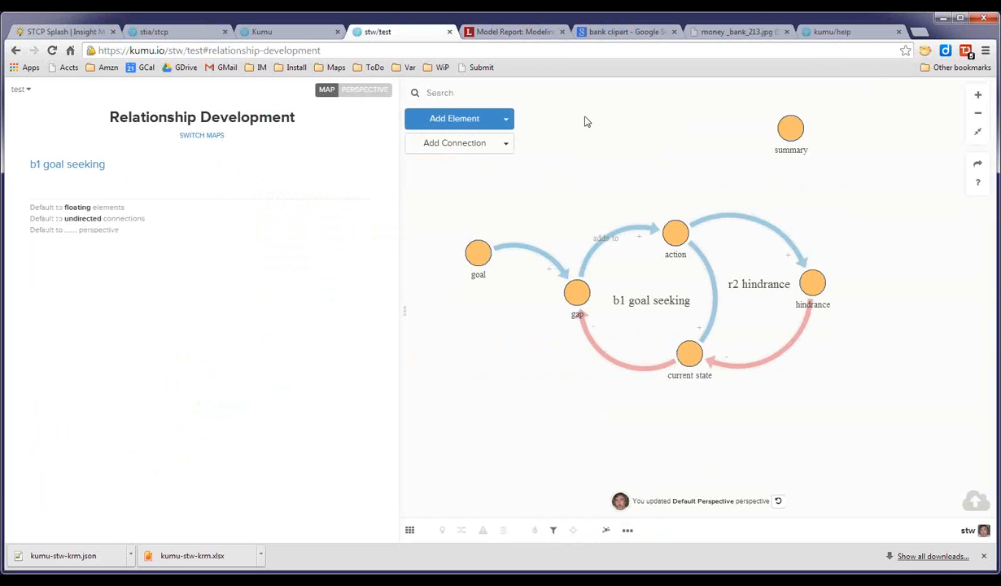